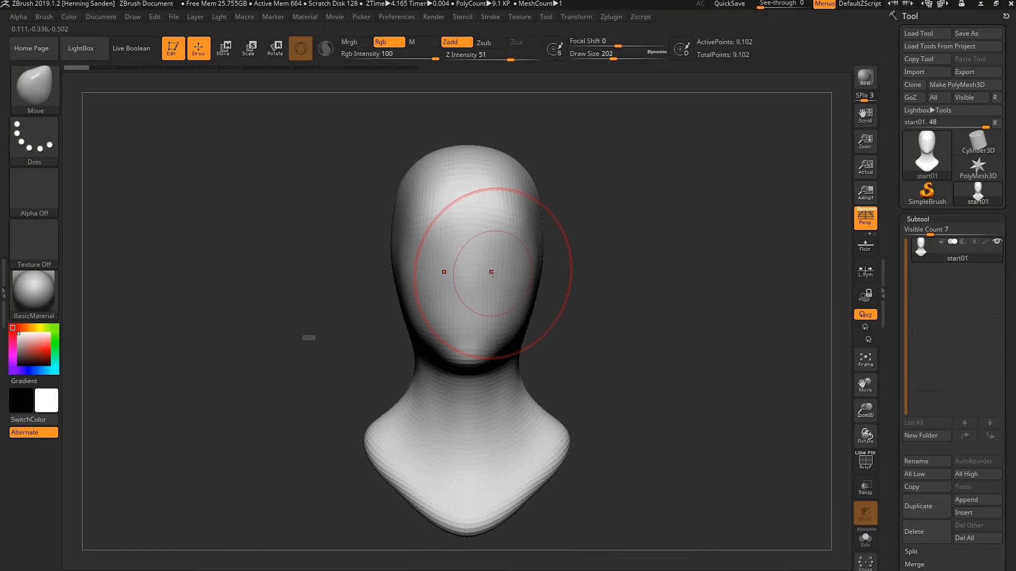
- Push both sides of the upper skull inward with the Move brush at a draw size of 280, and undo the last stroke
key(bracketright)
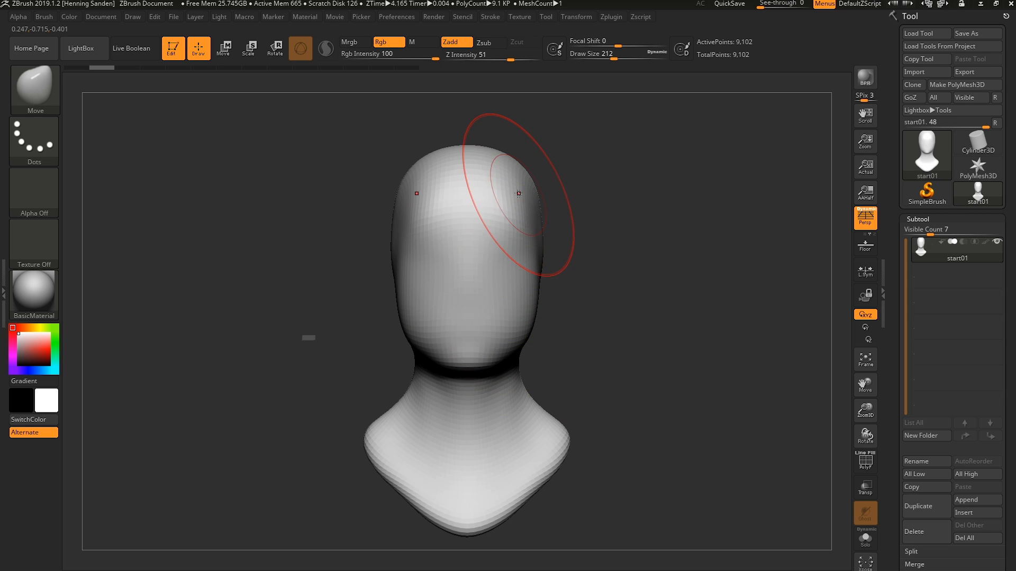
key(bracketright)
key(bracketright)
drag(522, 179, 521, 201)
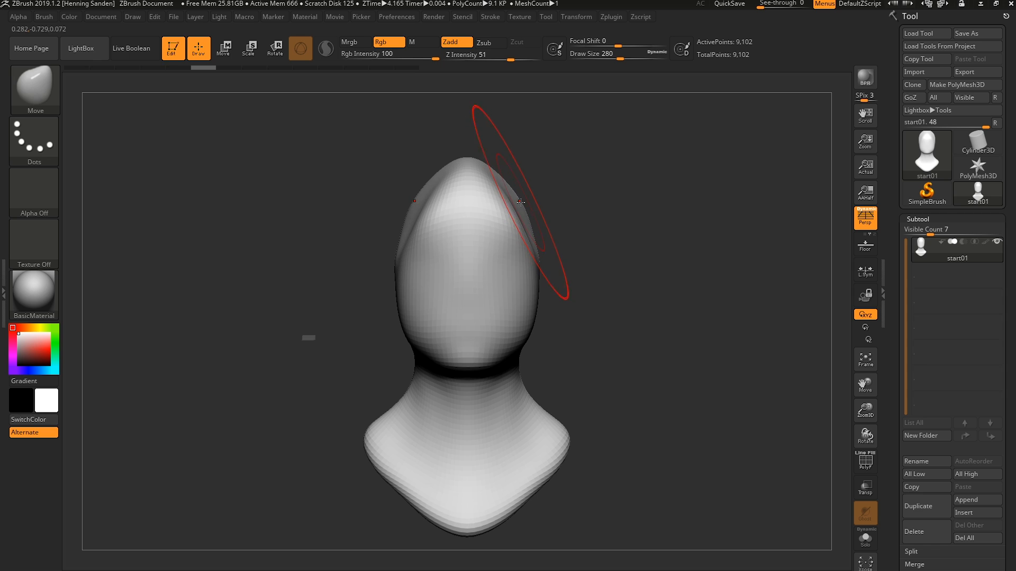
key(ctrl+z)
- Bulk out the upper back and the rear of the skull in profile with the Move brush at draw sizes of 358 and 268
key(s)
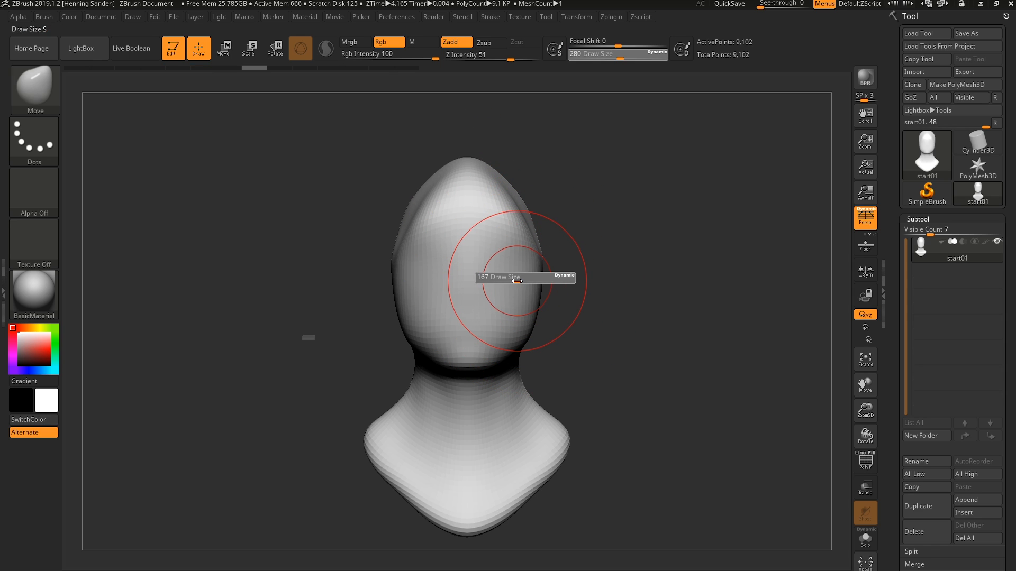
drag(521, 280, 512, 281)
key(s)
mouse_move(512, 389)
mouse_down()
mouse_move(582, 403)
mouse_move(635, 396)
mouse_move(615, 400)
mouse_up()
mouse_move(614, 400)
mouse_down()
mouse_move(566, 370)
mouse_move(580, 324)
mouse_move(620, 316)
mouse_up()
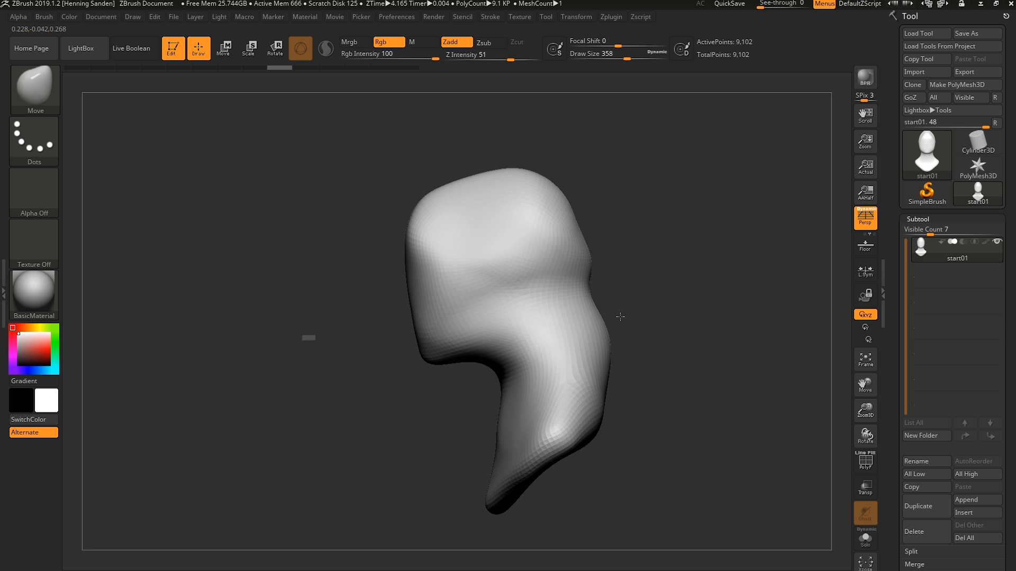
mouse_move(594, 421)
mouse_down()
mouse_move(685, 385)
mouse_move(658, 388)
mouse_move(650, 391)
mouse_move(687, 400)
mouse_move(629, 385)
mouse_move(632, 396)
mouse_move(628, 301)
mouse_up()
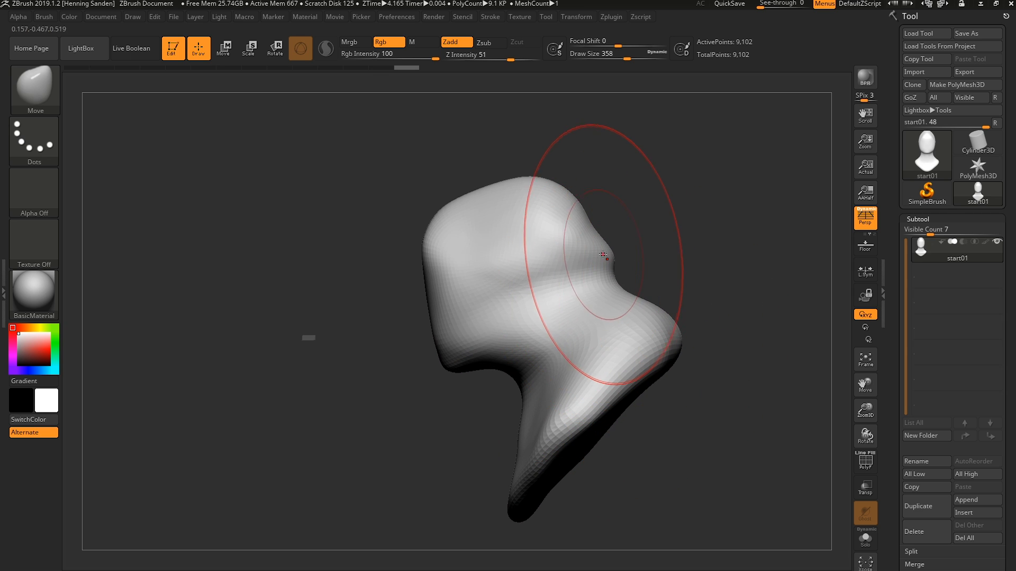
key([)
drag(584, 221, 593, 207)
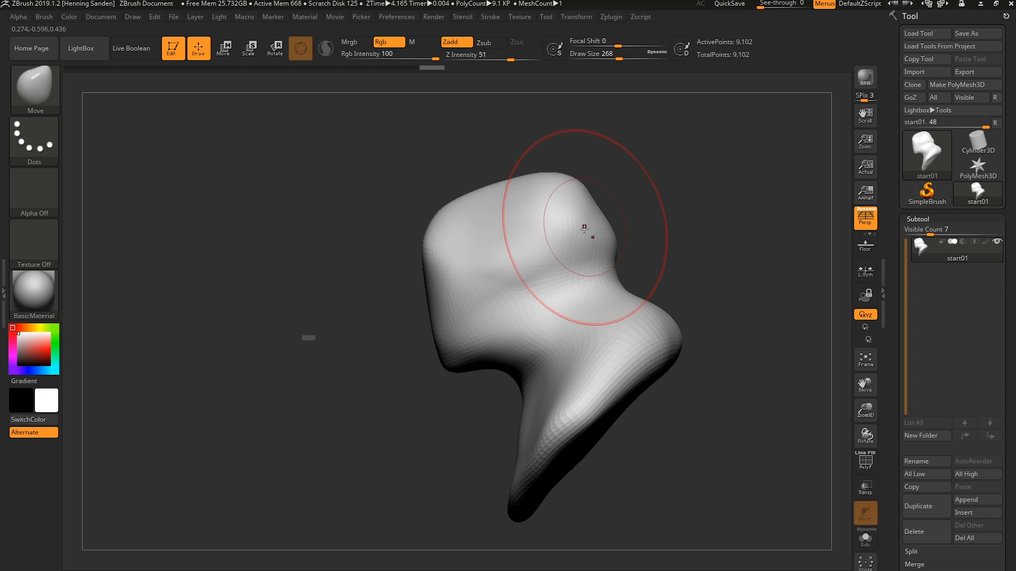
- Lift the chest and collar area beneath the jaw with the Move brush at a draw size of 251
mouse_move(590, 232)
right_down()
mouse_move(608, 247)
mouse_move(526, 227)
mouse_move(534, 222)
mouse_move(518, 318)
right_up()
key([)
shift+right_drag(528, 354, 531, 373)
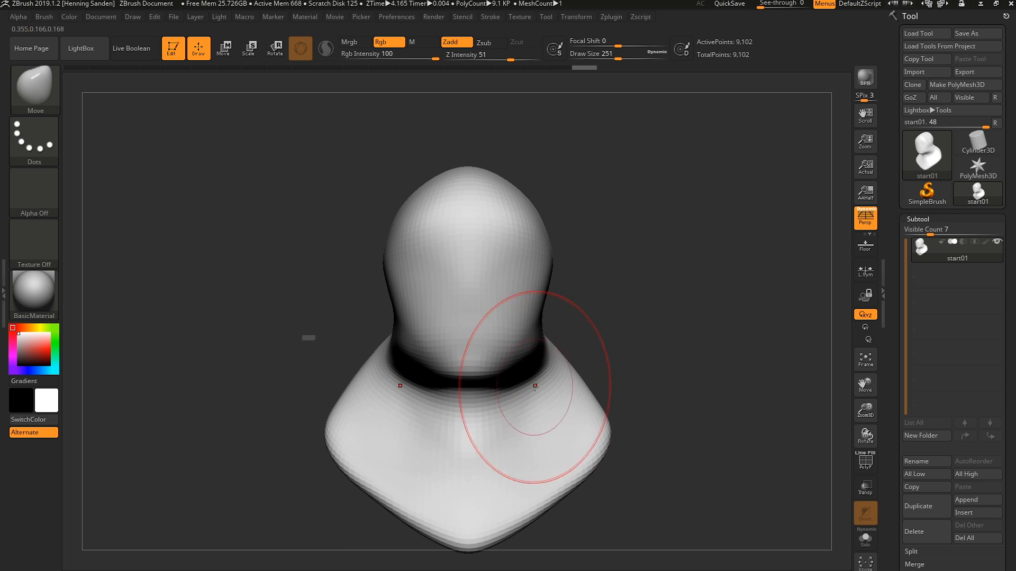
drag(531, 405, 527, 385)
right_drag(527, 385, 497, 391)
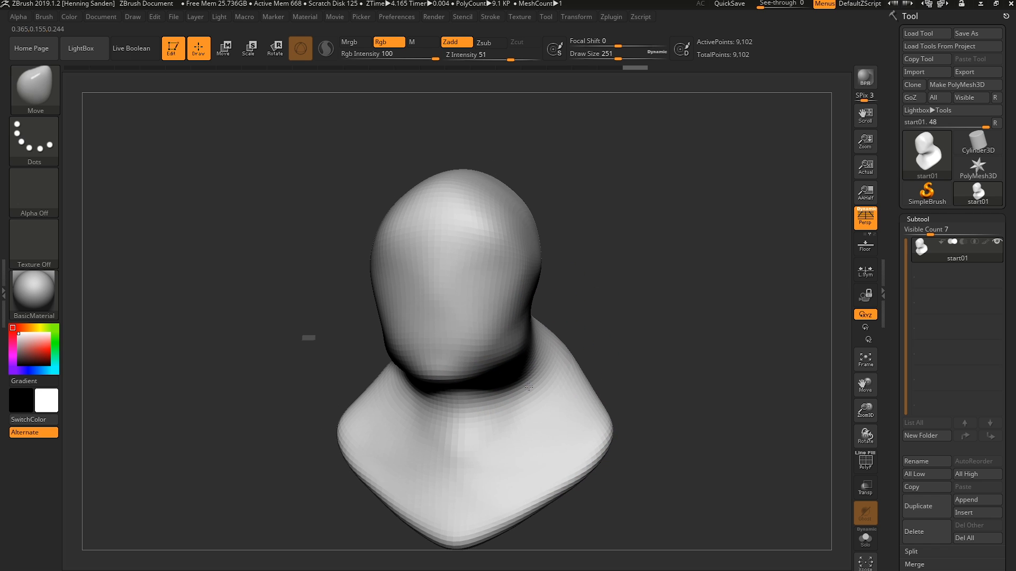
drag(522, 405, 517, 390)
- Push in the eye sockets on both sides of the face with the Move brush at draw sizes of 163 and 145
mouse_move(499, 333)
shift+right_down()
mouse_move(479, 338)
mouse_move(502, 312)
shift+right_up()
key(s)
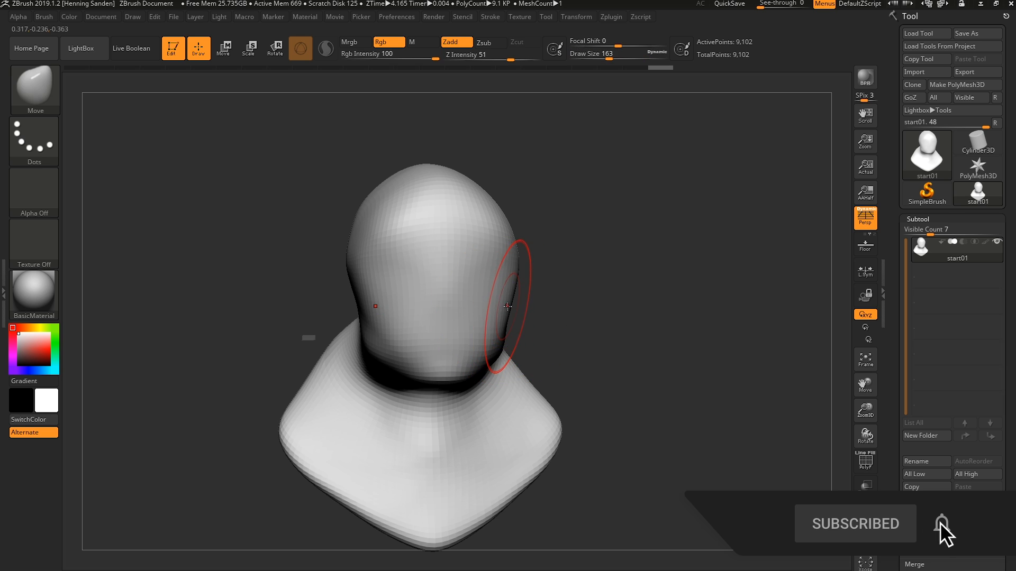
drag(507, 307, 474, 277)
drag(391, 263, 394, 265)
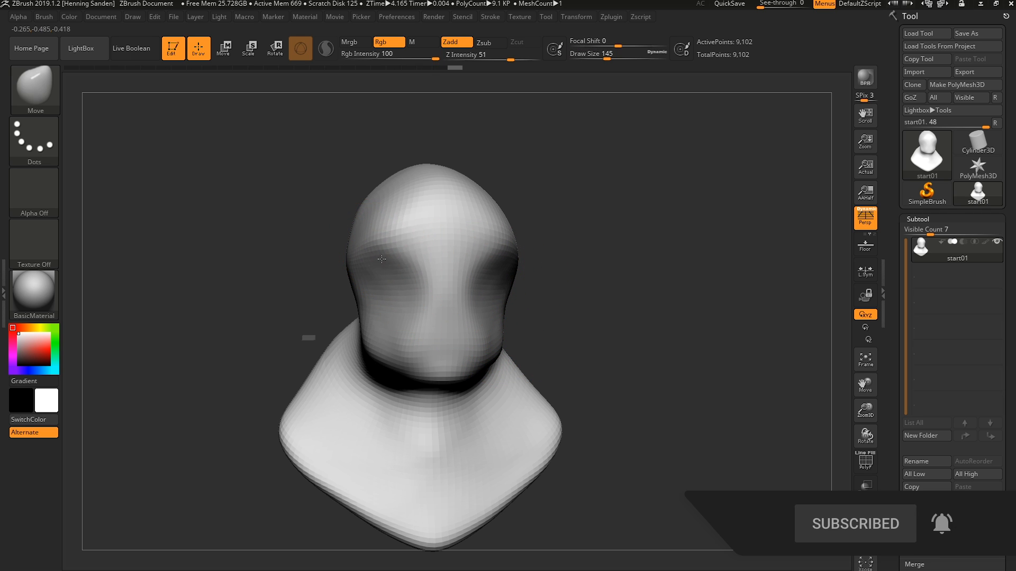
- Form the mouth recess and shape the mouth corners with the Move brush at draw sizes of 94 and 120
mouse_move(415, 256)
right_down()
mouse_move(414, 275)
mouse_move(429, 256)
mouse_move(404, 253)
right_up()
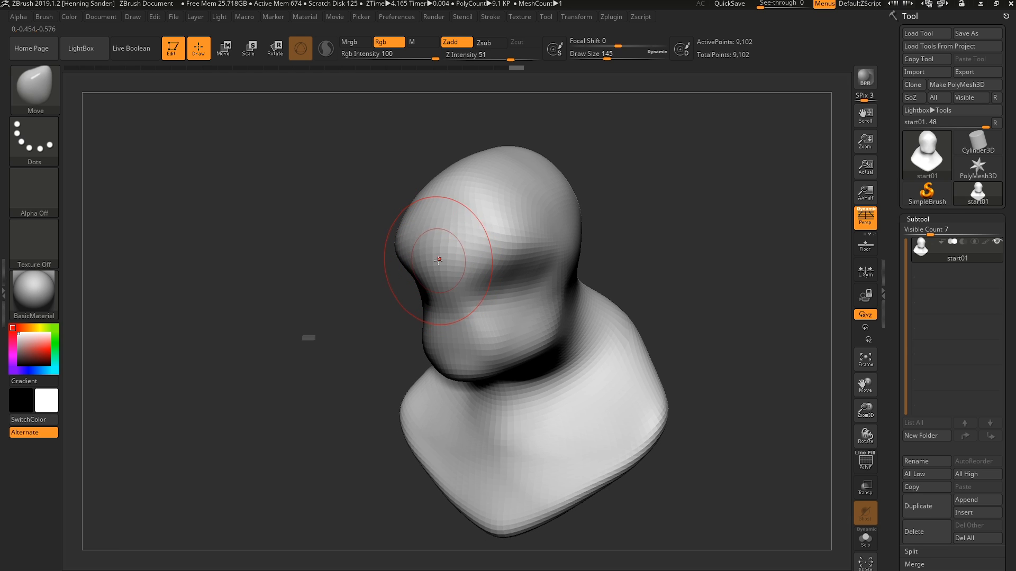
right_drag(479, 338, 469, 338)
key(s)
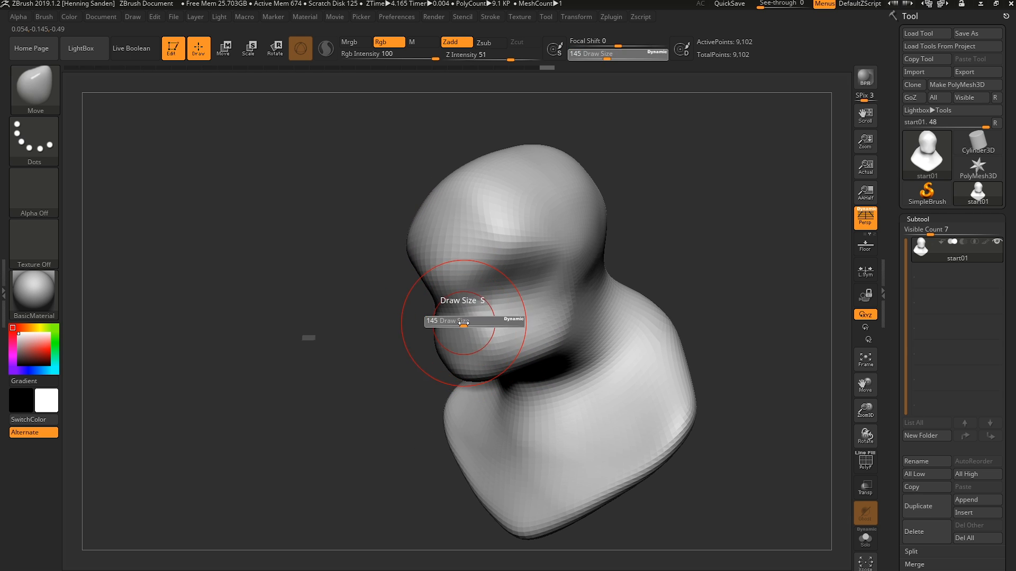
drag(462, 325, 454, 330)
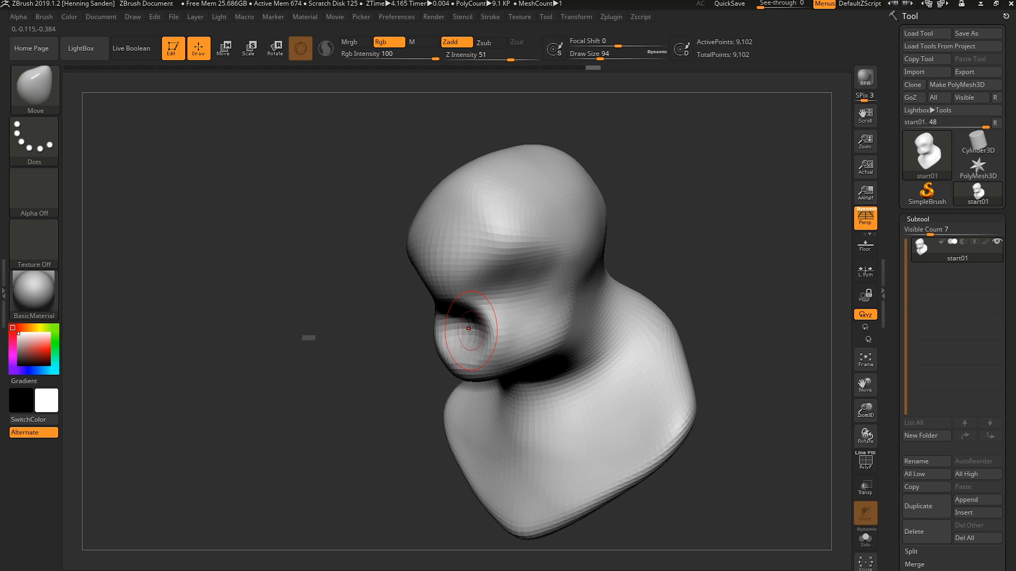
right_drag(469, 309, 442, 294)
key(s)
drag(477, 324, 459, 304)
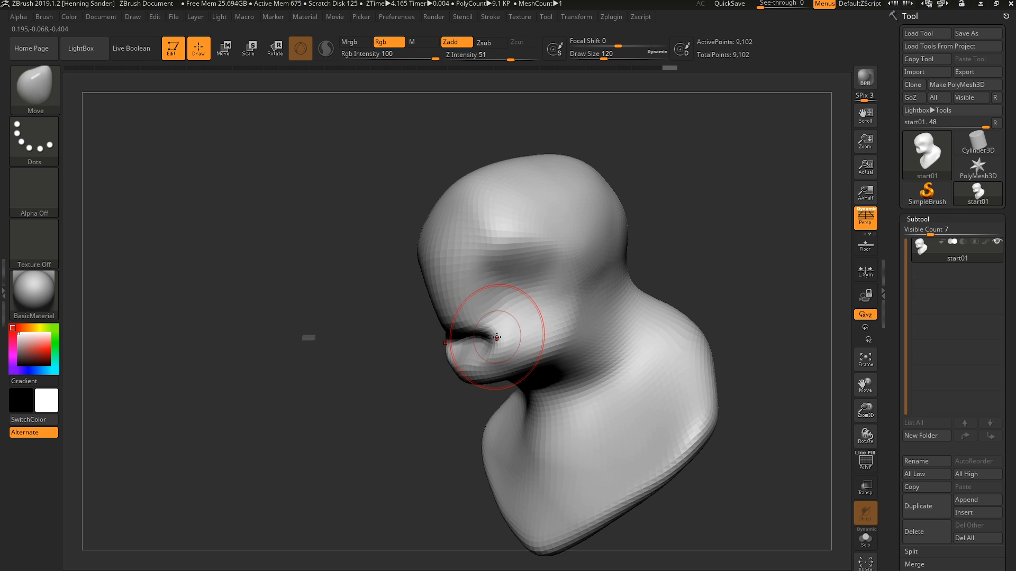
- Shape the nose bridge and inner eye area with a small Move brush, starting at a draw size of 56
right_drag(497, 337, 494, 347)
mouse_move(461, 311)
right_down()
mouse_move(448, 302)
mouse_move(455, 280)
right_up()
key(s)
mouse_move(456, 281)
mouse_down()
mouse_move(468, 280)
mouse_move(437, 286)
mouse_up()
key(s)
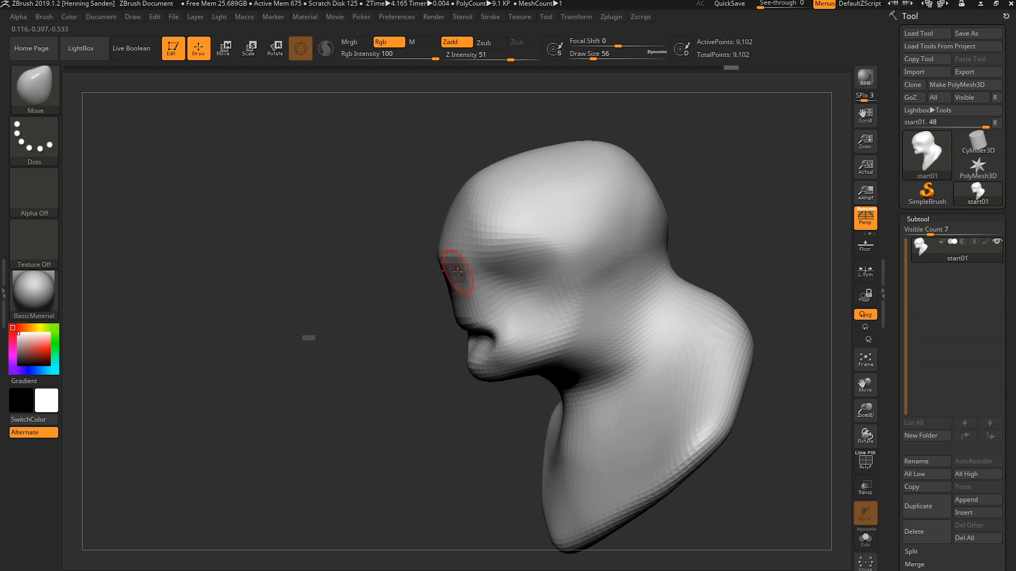
key(s)
mouse_move(481, 251)
mouse_down()
mouse_move(529, 251)
mouse_move(533, 263)
mouse_move(504, 267)
mouse_move(530, 267)
mouse_move(515, 234)
mouse_up()
- Pull the ears out from the sides of the head with the Move brush
key(s)
mouse_move(564, 255)
mouse_down()
mouse_move(585, 233)
mouse_move(616, 268)
mouse_move(611, 241)
mouse_move(614, 262)
mouse_move(603, 262)
mouse_move(621, 242)
mouse_up()
key(s)
drag(489, 290, 492, 290)
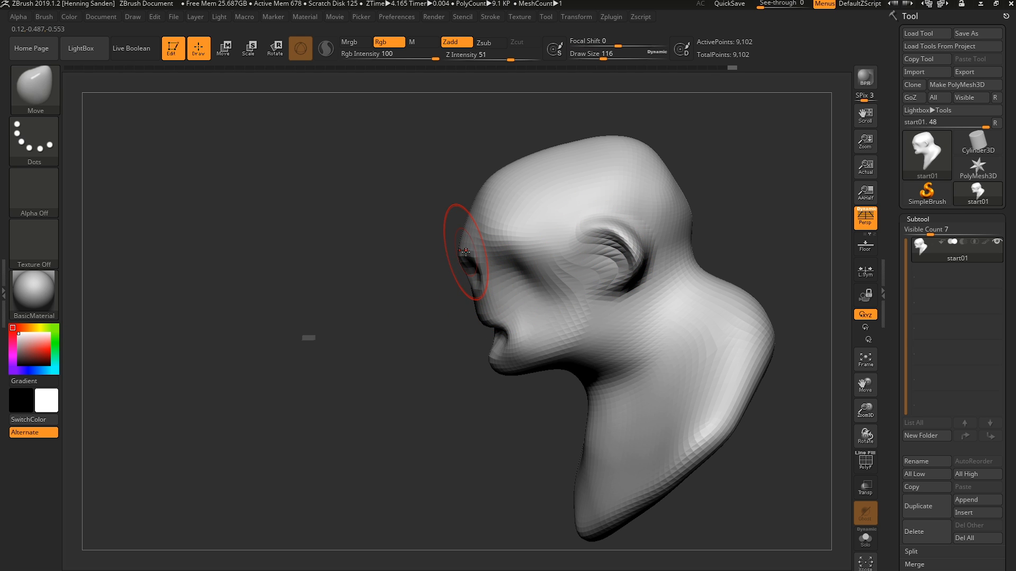
- Reshape the brow ridge and round out the forehead with the Move brush at draw sizes of 116 and 163
drag(481, 240, 496, 244)
right_drag(512, 247, 502, 251)
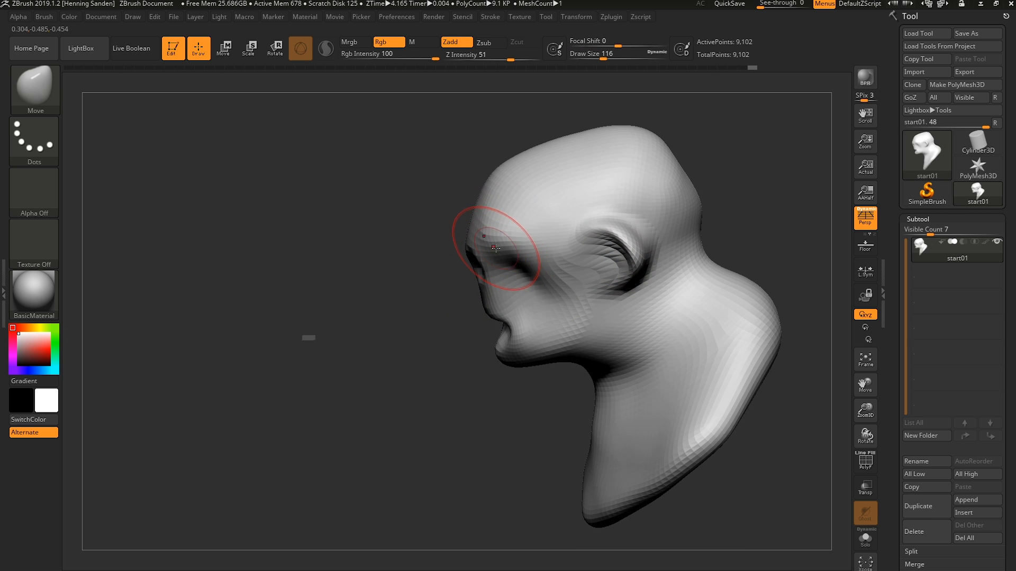
drag(476, 208, 486, 194)
key(s)
drag(497, 183, 561, 140)
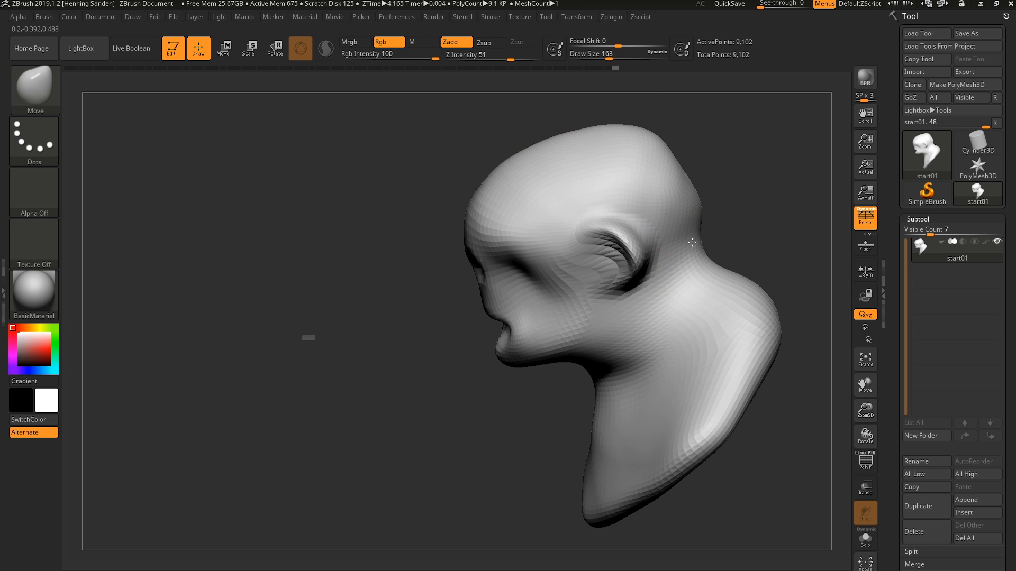
- Adjust the neck and shoulder silhouette with the Move brush at a draw size of 239
mouse_move(612, 386)
right_down()
mouse_move(630, 356)
mouse_move(582, 487)
mouse_move(608, 483)
mouse_move(646, 397)
mouse_move(682, 373)
mouse_move(669, 381)
mouse_move(686, 349)
mouse_move(621, 314)
mouse_move(617, 302)
mouse_move(676, 275)
mouse_move(652, 323)
mouse_move(737, 296)
mouse_move(675, 336)
right_up()
key(s)
click(691, 356)
key(bracketleft)
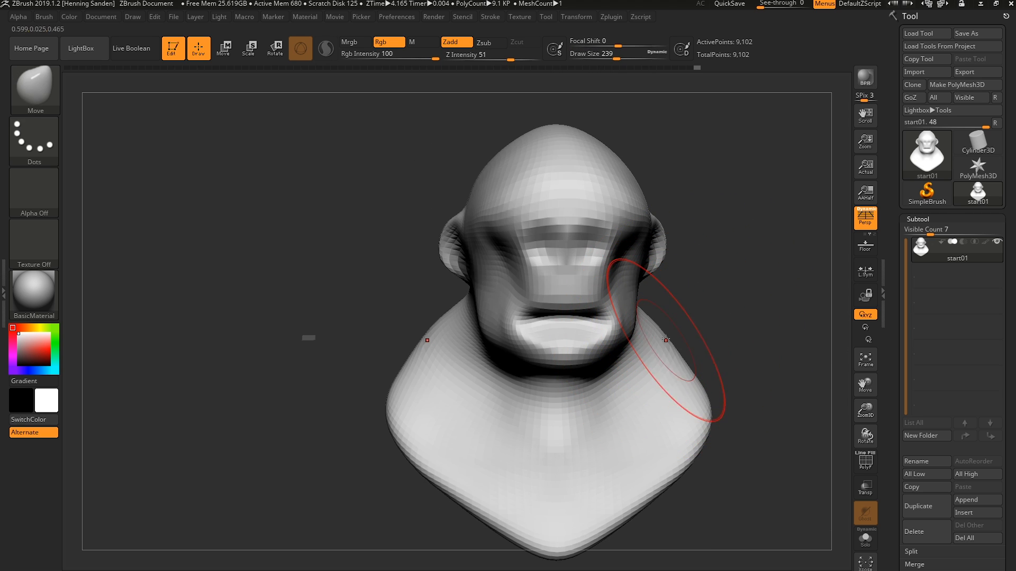
- Refine the nose bridge and inner eye sockets from the front with the Move brush at draw sizes of 132 and 97
key(s)
drag(609, 256, 588, 256)
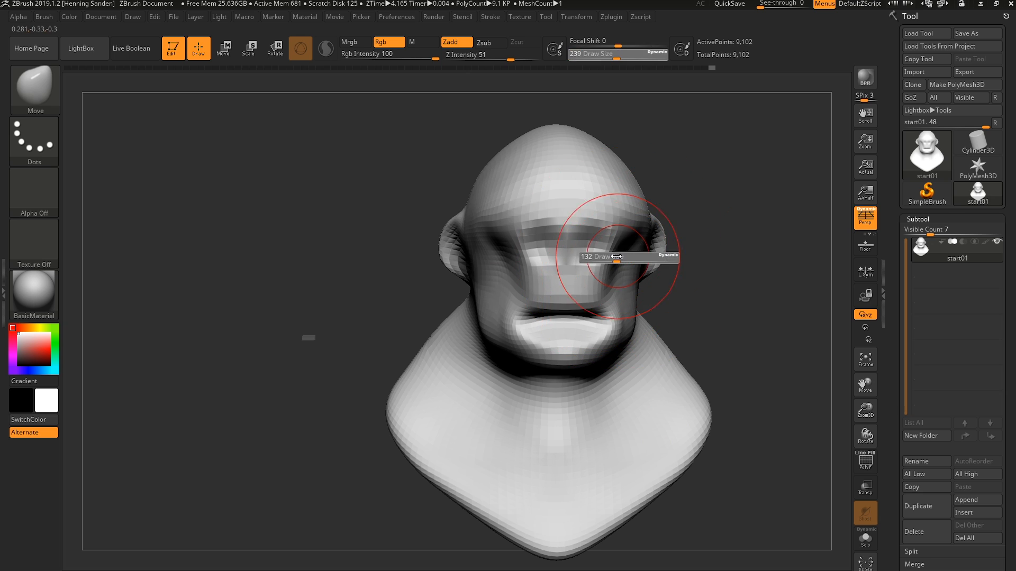
mouse_move(613, 241)
right_down()
mouse_move(601, 237)
mouse_move(638, 231)
mouse_move(643, 248)
right_up()
key(s)
drag(643, 239, 639, 240)
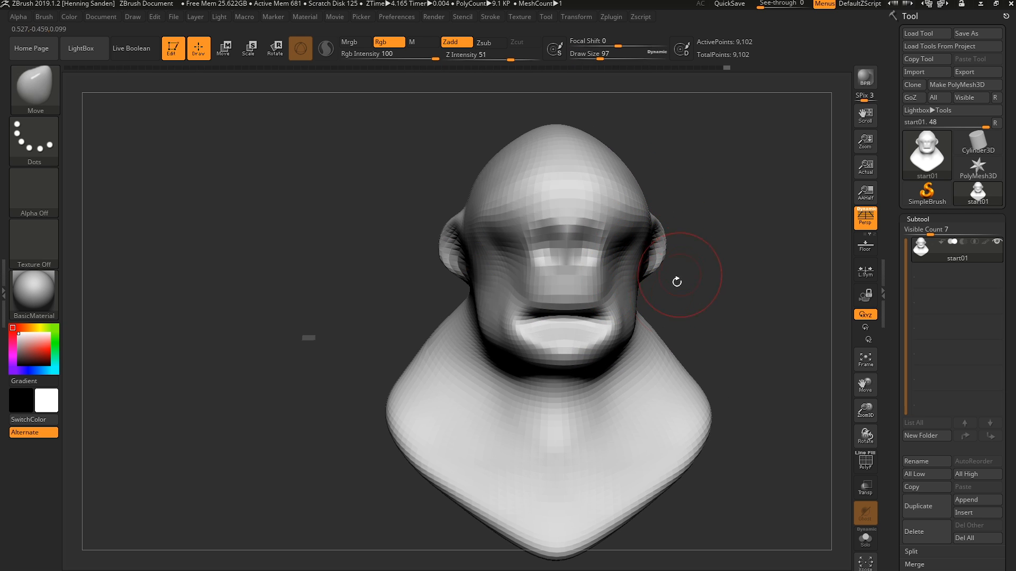
- Raise and widen the shoulders around the neck with broad Move brush strokes
key(s)
drag(654, 333, 674, 333)
drag(279, 294, 259, 303)
key(s)
drag(654, 347, 658, 347)
drag(665, 339, 719, 309)
mouse_move(718, 416)
mouse_down()
mouse_move(780, 341)
mouse_move(756, 361)
mouse_up()
drag(680, 318, 697, 299)
mouse_move(745, 364)
mouse_down()
mouse_move(738, 372)
mouse_move(706, 354)
mouse_up()
drag(663, 297, 660, 277)
- Taper the jaw toward the chin and narrow the head with the Move brush
key(bracketleft)
mouse_move(580, 350)
mouse_down()
mouse_move(571, 364)
mouse_move(578, 342)
mouse_up()
key(s)
key(s)
drag(582, 147, 596, 146)
- Pull the ears outward and fill out the sides of the jaw with the Move brush at draw sizes of 172 and 120
key(s)
mouse_move(629, 241)
mouse_down()
mouse_move(655, 246)
mouse_move(651, 261)
mouse_up()
key(s)
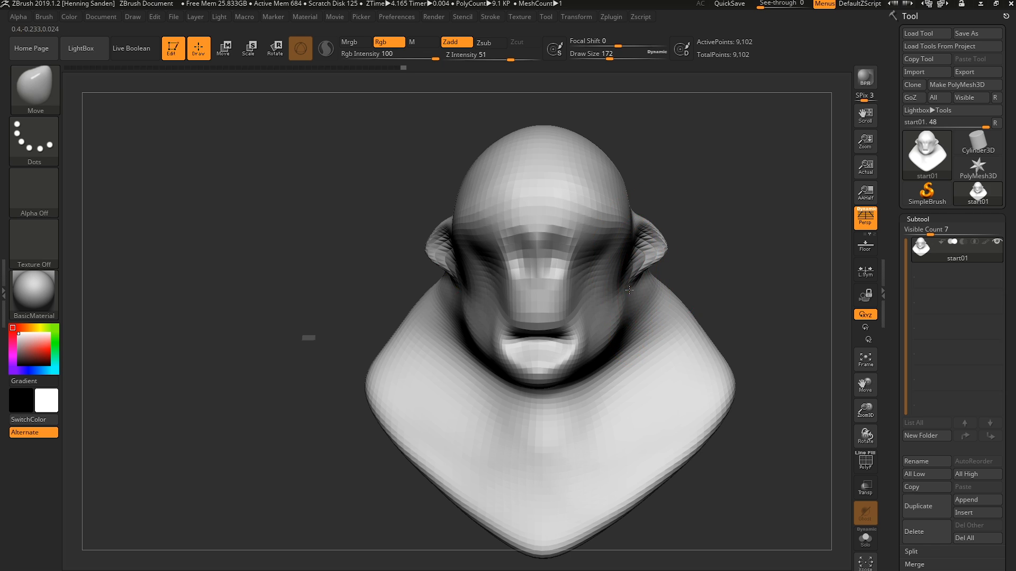
key(s)
drag(637, 324, 633, 324)
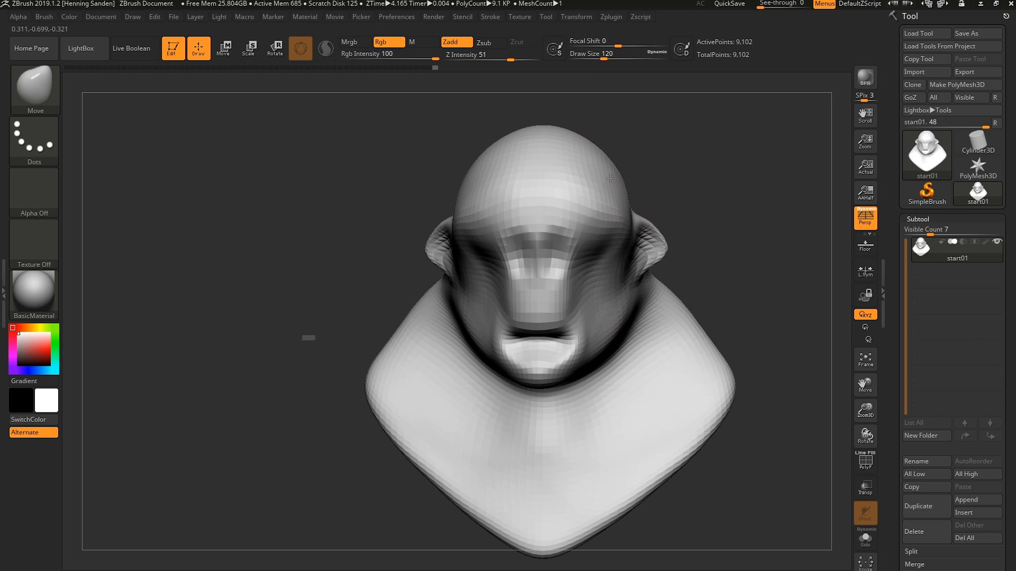
- Shape the brow and deepen the eye sockets with the Move brush, reducing the draw size from 124 to between 54 and 68
key(s)
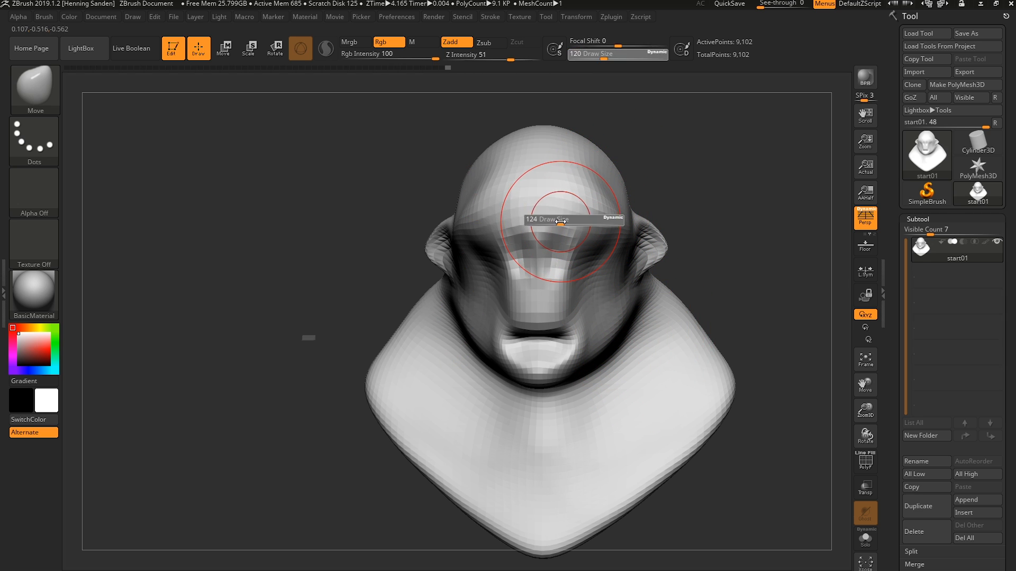
click(560, 222)
key(s)
drag(586, 267, 553, 251)
key(s)
click(559, 259)
key(s)
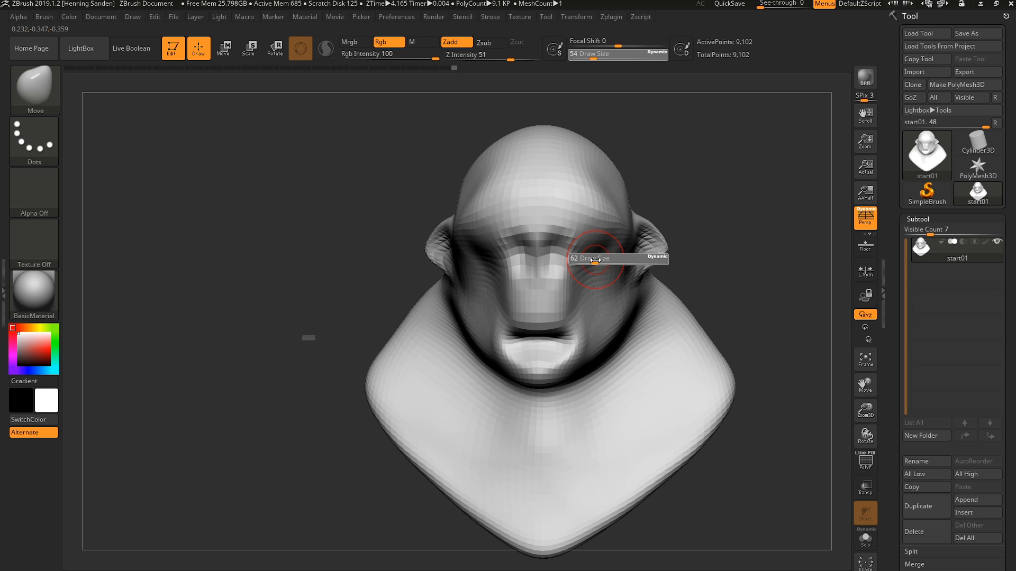
click(588, 258)
key(s)
click(607, 253)
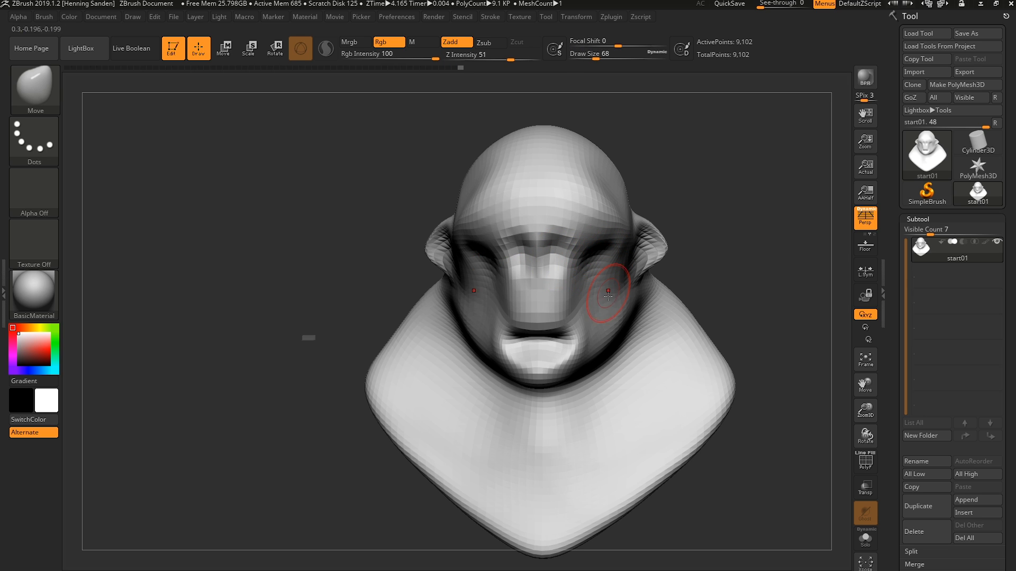
- Reshape the upper lip, mouth corners and chin with the Move brush at a draw size of about 71
mouse_move(565, 325)
mouse_down()
mouse_move(562, 311)
mouse_move(571, 314)
mouse_up()
key(s)
click(569, 318)
right_drag(572, 315, 513, 343)
mouse_move(576, 336)
right_down()
mouse_move(555, 328)
mouse_move(541, 338)
mouse_move(559, 355)
right_up()
key(s)
click(565, 344)
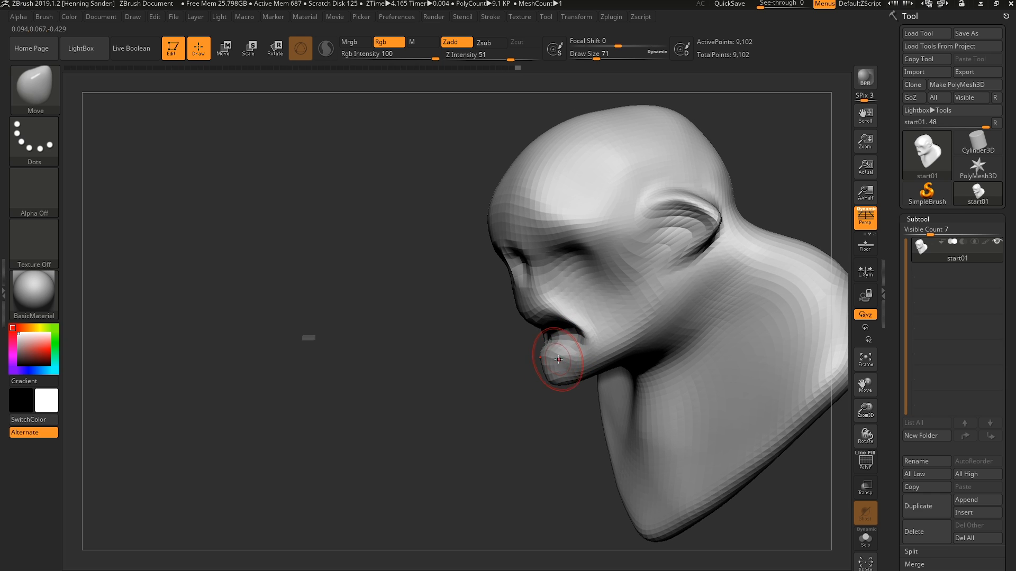
- Pull the mouth corners into a frown and define the cheek folds with the Move brush at draw sizes of 83 and 62
mouse_move(593, 341)
right_down()
mouse_move(602, 335)
mouse_move(544, 375)
mouse_move(563, 390)
right_up()
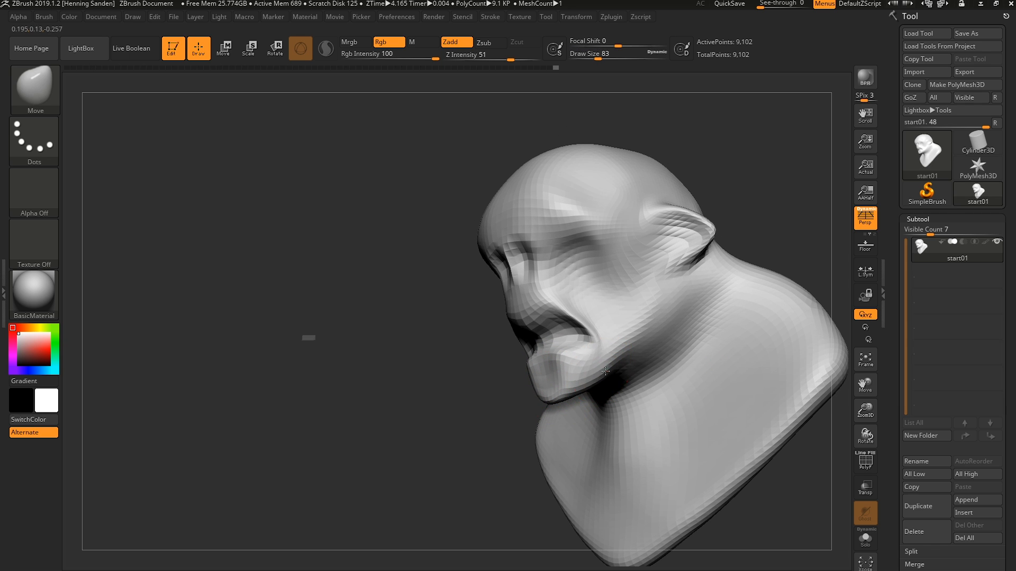
mouse_move(605, 372)
right_down()
mouse_move(682, 313)
mouse_move(673, 344)
right_up()
mouse_move(657, 354)
right_down()
mouse_move(651, 361)
mouse_move(628, 295)
mouse_move(643, 308)
right_up()
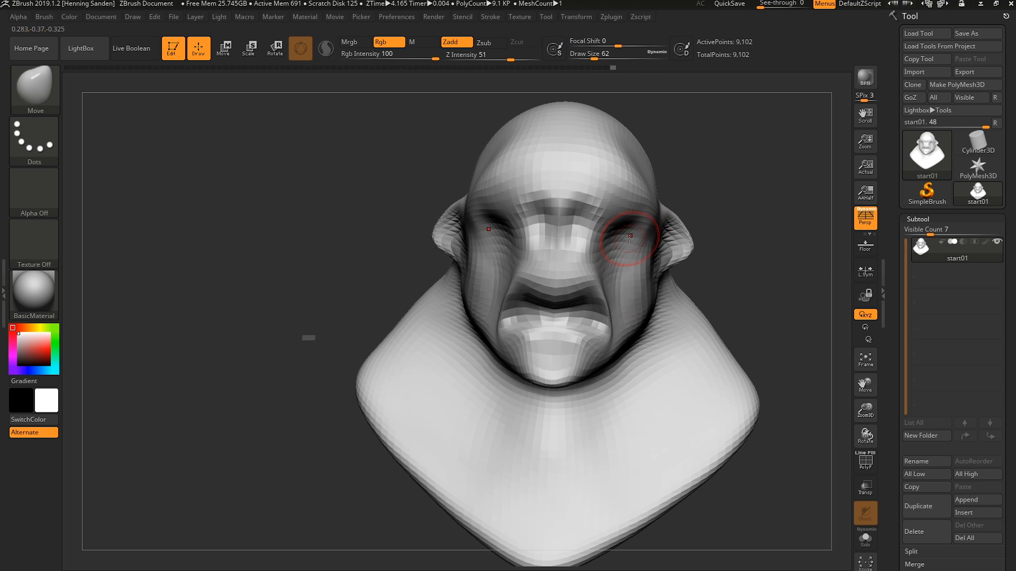
- Examine the whole bust's proportions from the side and front
mouse_move(635, 259)
right_down()
mouse_move(625, 240)
mouse_move(640, 309)
right_up()
ctrl+right_drag(676, 352, 612, 329)
right_drag(679, 367, 609, 363)
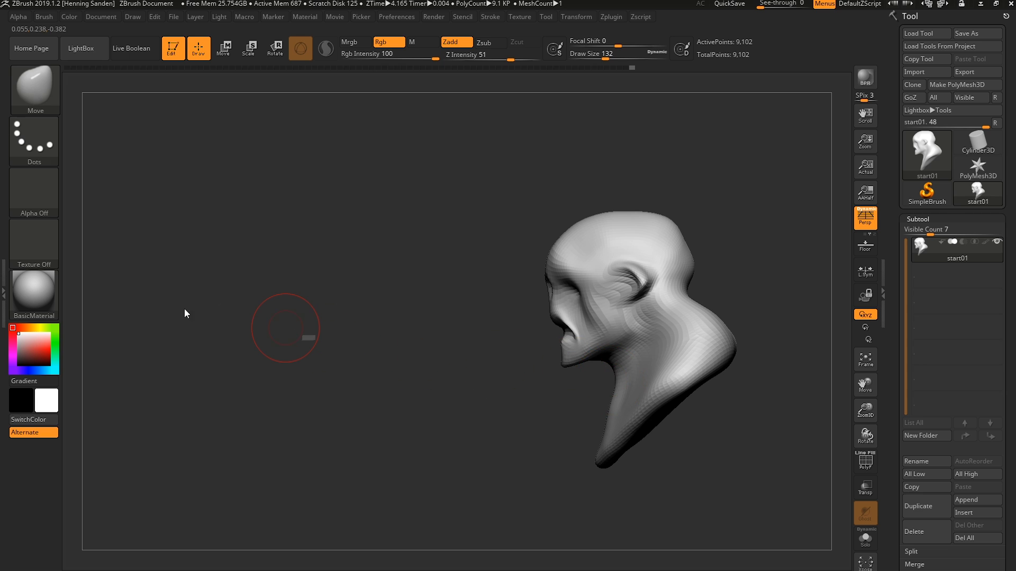
right_drag(285, 328, 608, 302)
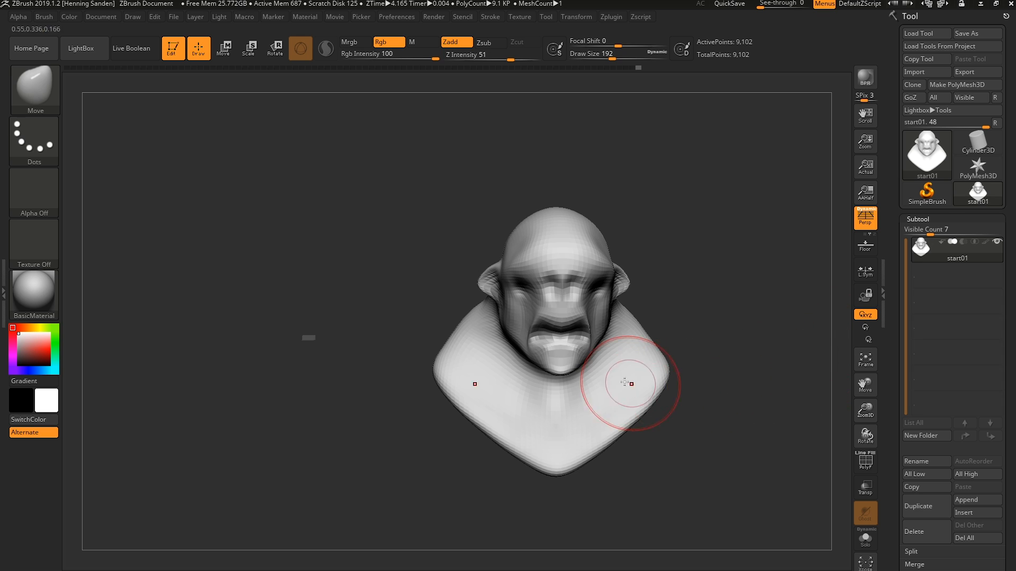
alt+right_drag(630, 386, 521, 324)
alt+right_drag(702, 396, 713, 398)
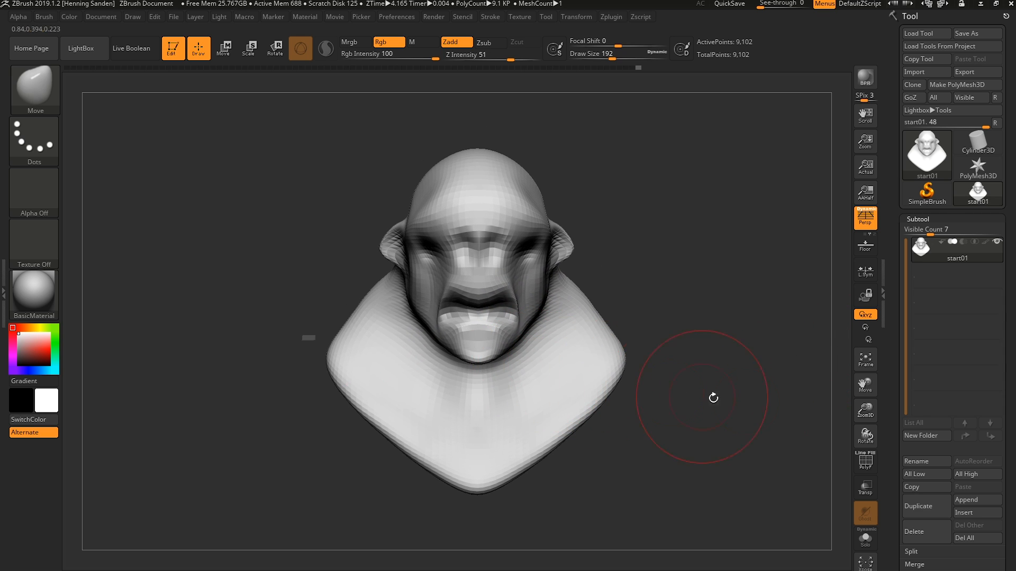
- Convert the bust to a DynaMesh at resolution 128 and check the new topology with the wireframe display
scroll(891, 430, down, 3)
scroll(899, 450, up, 3)
scroll(908, 292, down, 1)
click(915, 207)
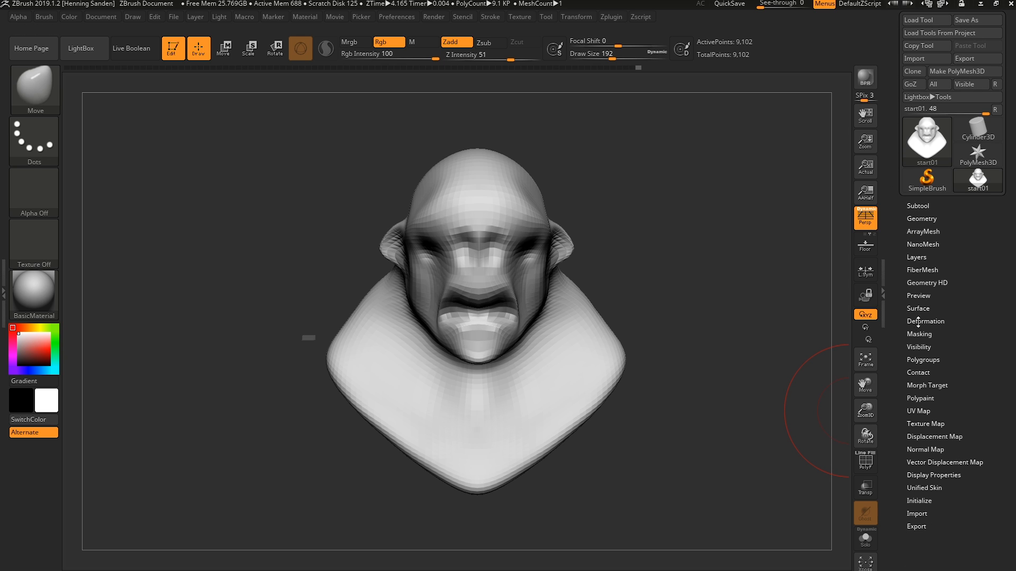
click(921, 219)
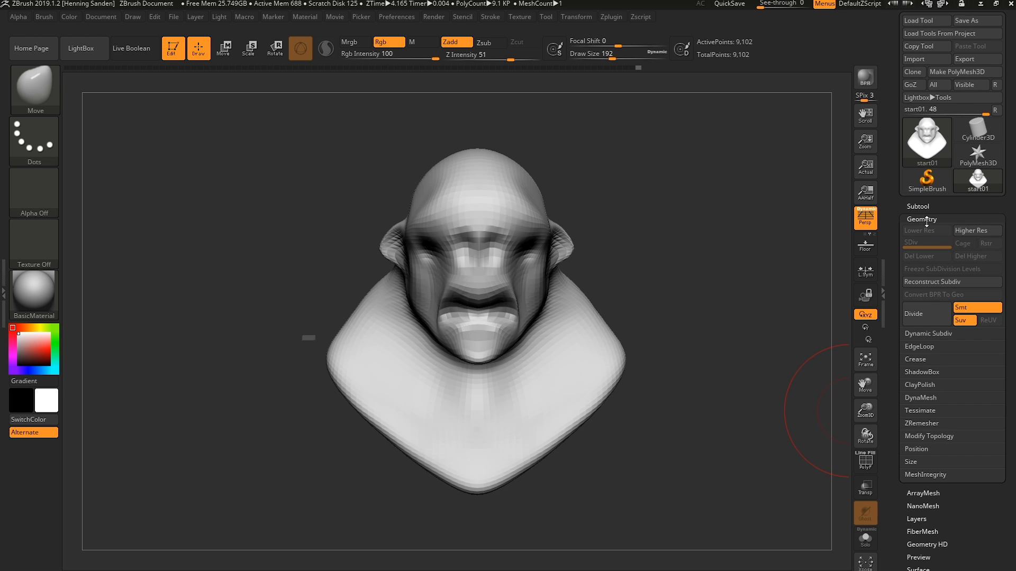
click(925, 399)
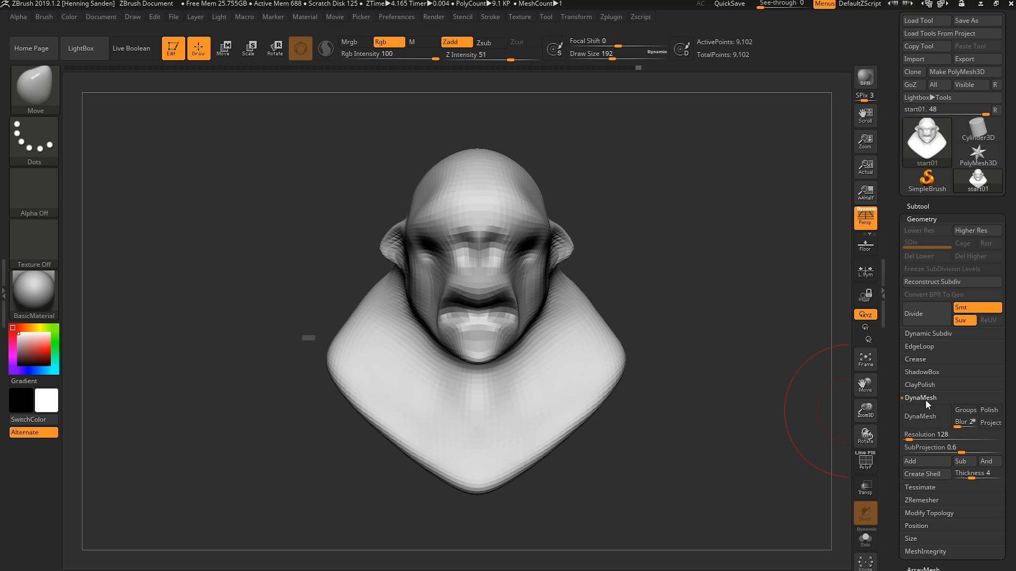
click(928, 419)
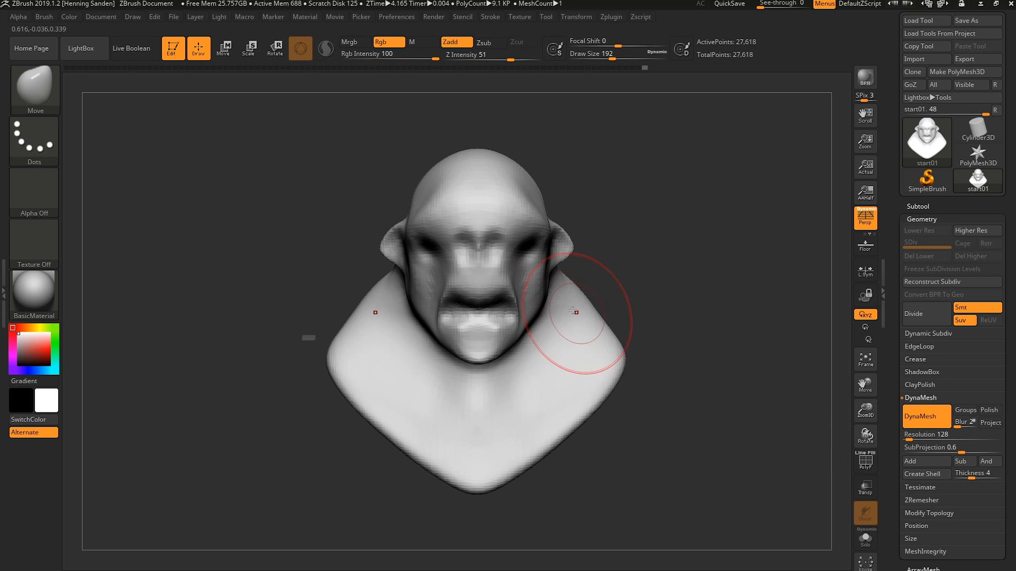
right_drag(578, 324, 608, 277)
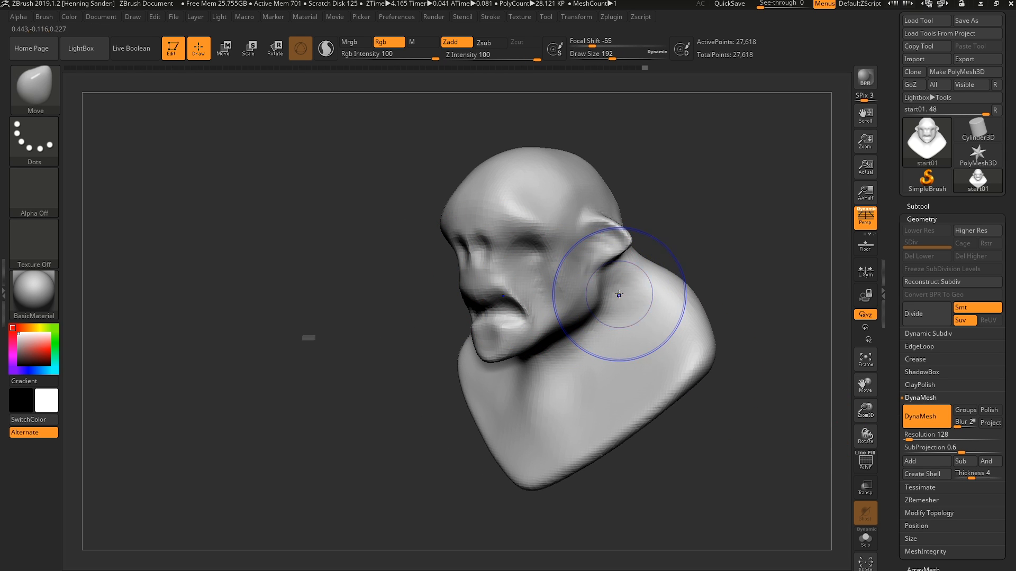
key(shift+f)
key(shift+f)
- Choose the ClayBuildup brush and give it the round Alpha 06
mouse_move(586, 295)
right_down()
mouse_move(571, 294)
mouse_move(555, 253)
right_up()
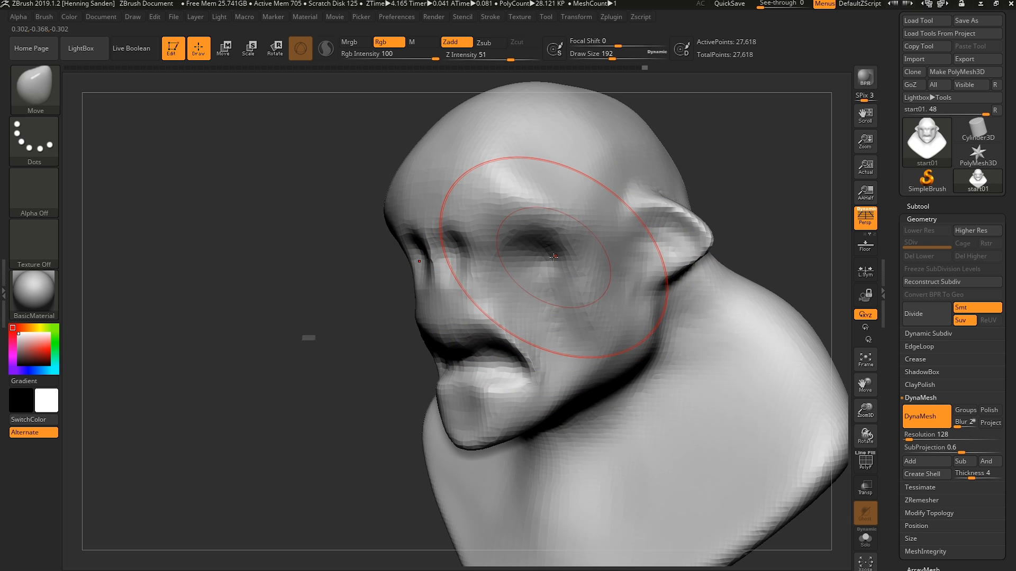
key(b)
key(c)
key(b)
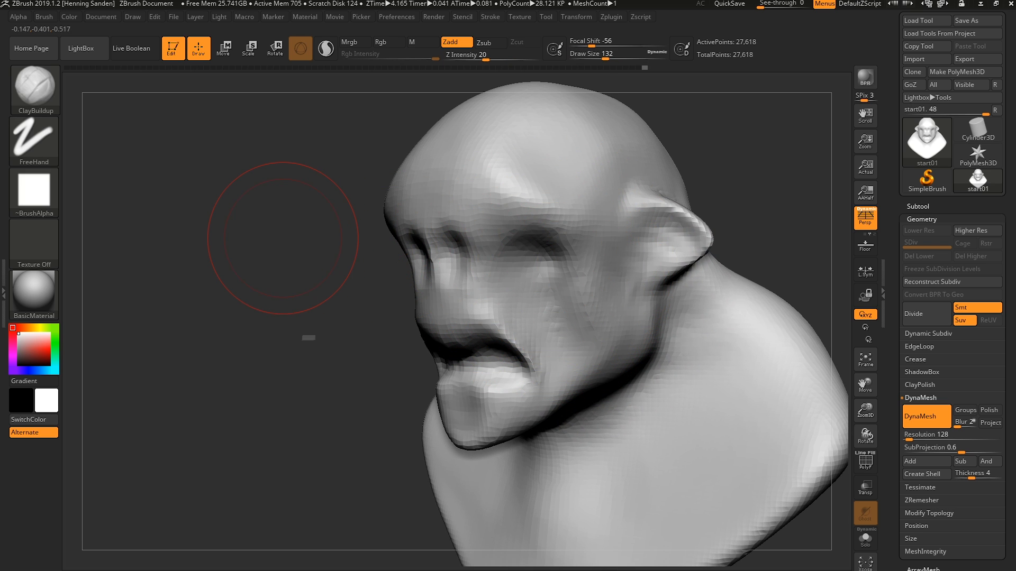
click(33, 191)
click(418, 242)
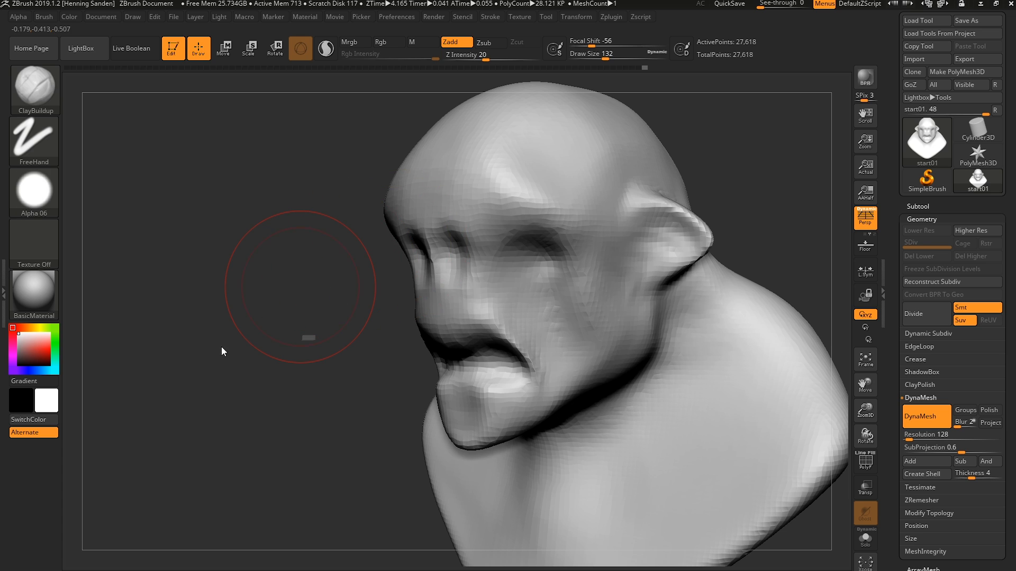
- Deepen the eye sockets under the brow and build up the area beneath the eyes with ClayBuildup, reducing the draw size to 112 and 97
right_drag(302, 271, 566, 249)
key([)
key([)
key([)
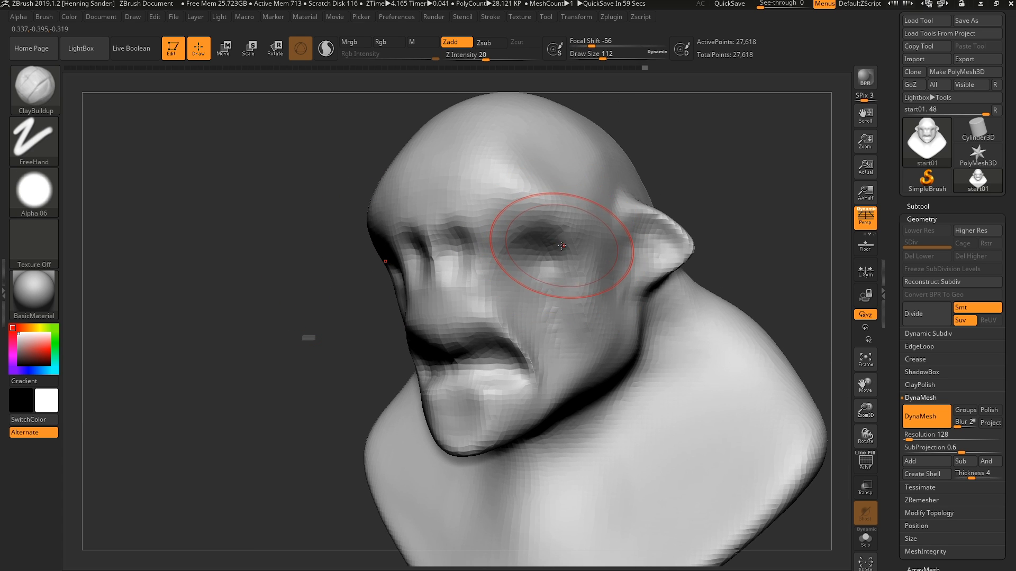
mouse_move(555, 257)
mouse_down()
mouse_move(495, 216)
mouse_move(448, 223)
mouse_move(430, 244)
mouse_up()
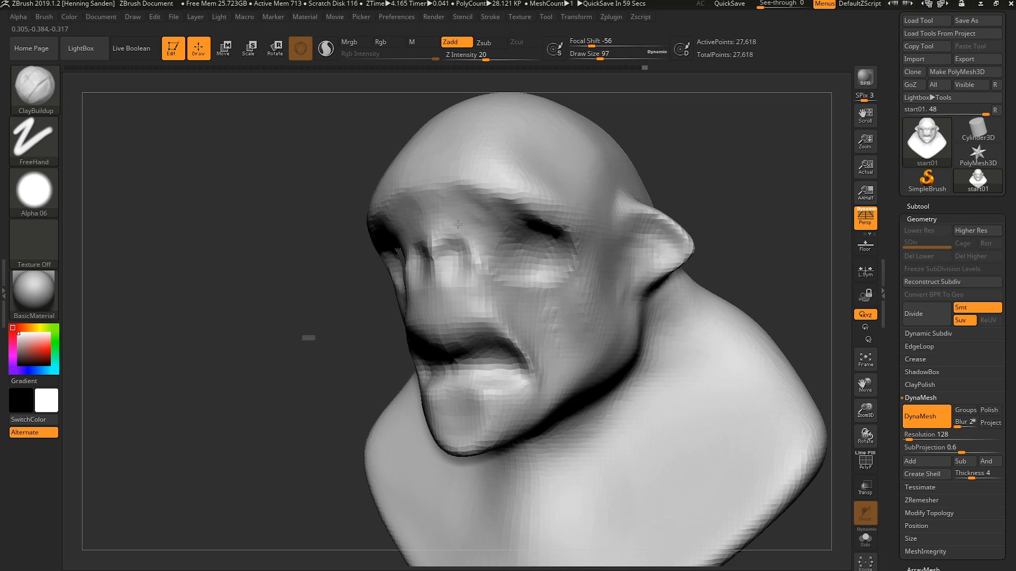
key(bracketleft)
mouse_move(560, 262)
mouse_down()
mouse_move(497, 254)
mouse_move(508, 236)
mouse_move(447, 219)
mouse_move(526, 261)
mouse_move(533, 251)
mouse_up()
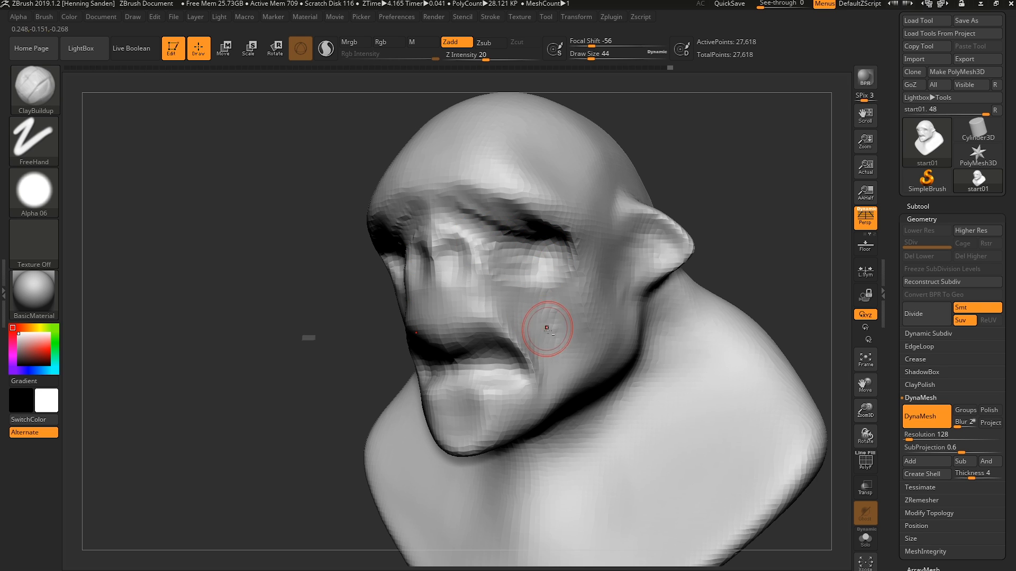
- Sculpt the cheek folds, muzzle and lips with ClayBuildup at draw size 44
mouse_move(539, 318)
mouse_down()
mouse_move(451, 312)
mouse_move(456, 265)
mouse_move(439, 285)
mouse_move(449, 321)
mouse_move(551, 347)
mouse_move(535, 334)
mouse_up()
mouse_move(511, 298)
mouse_down()
mouse_move(471, 296)
mouse_move(555, 358)
mouse_move(449, 365)
mouse_move(508, 370)
mouse_up()
mouse_move(511, 386)
right_down()
mouse_move(500, 410)
mouse_move(521, 404)
right_up()
mouse_move(521, 397)
mouse_down()
mouse_move(500, 392)
mouse_move(521, 400)
mouse_move(492, 410)
mouse_up()
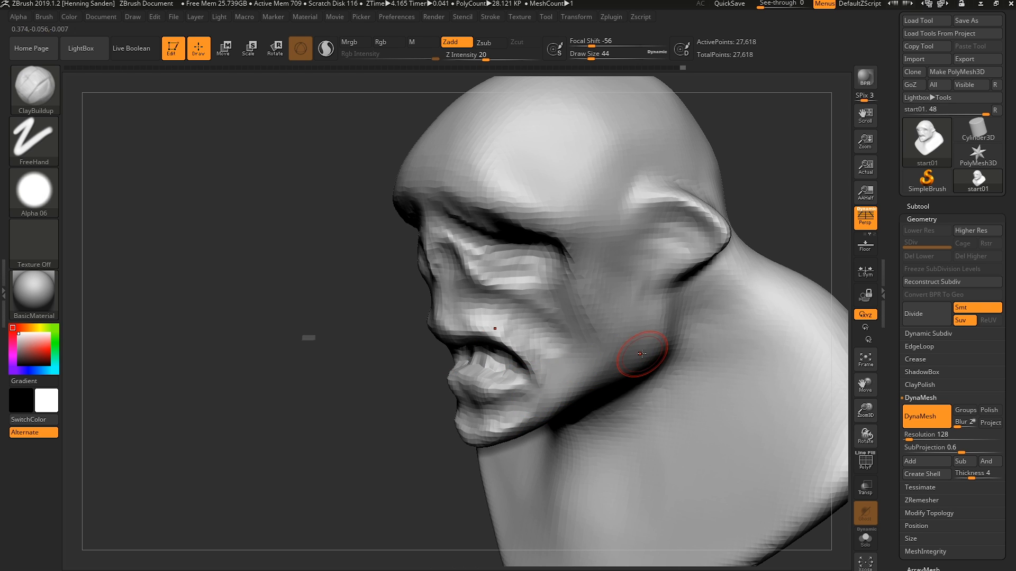
- Build up the jaw corner and the cheekbone running towards the ear with ClayBuildup at draw size 49
key(s)
drag(641, 350, 650, 349)
mouse_move(640, 293)
mouse_down()
mouse_move(645, 350)
mouse_move(608, 340)
mouse_move(594, 301)
mouse_up()
right_drag(594, 302, 585, 268)
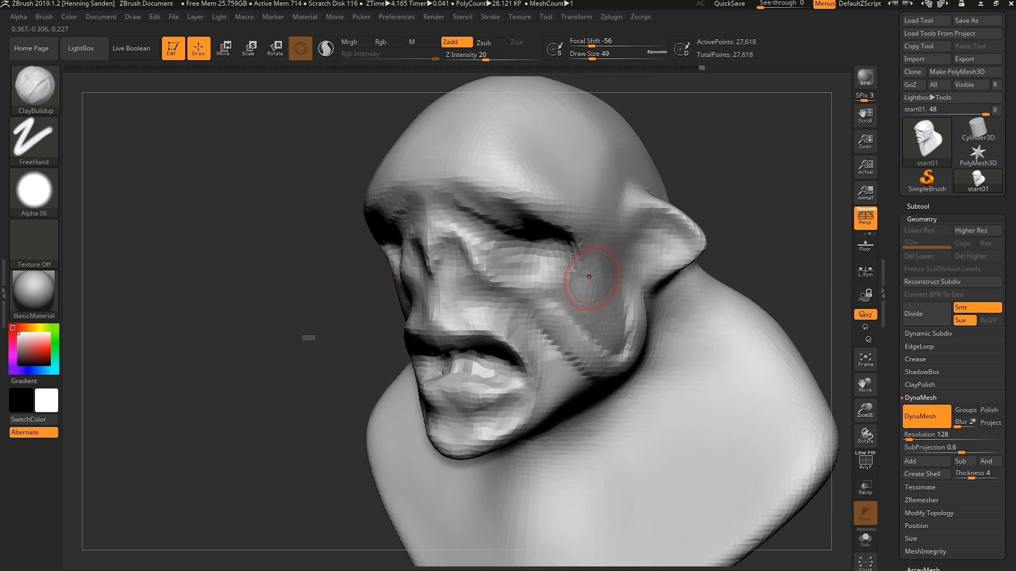
mouse_move(572, 287)
mouse_down()
mouse_move(558, 302)
mouse_move(529, 275)
mouse_move(555, 277)
mouse_move(544, 284)
mouse_move(538, 272)
mouse_move(564, 294)
mouse_move(584, 288)
mouse_move(596, 267)
mouse_move(652, 239)
mouse_up()
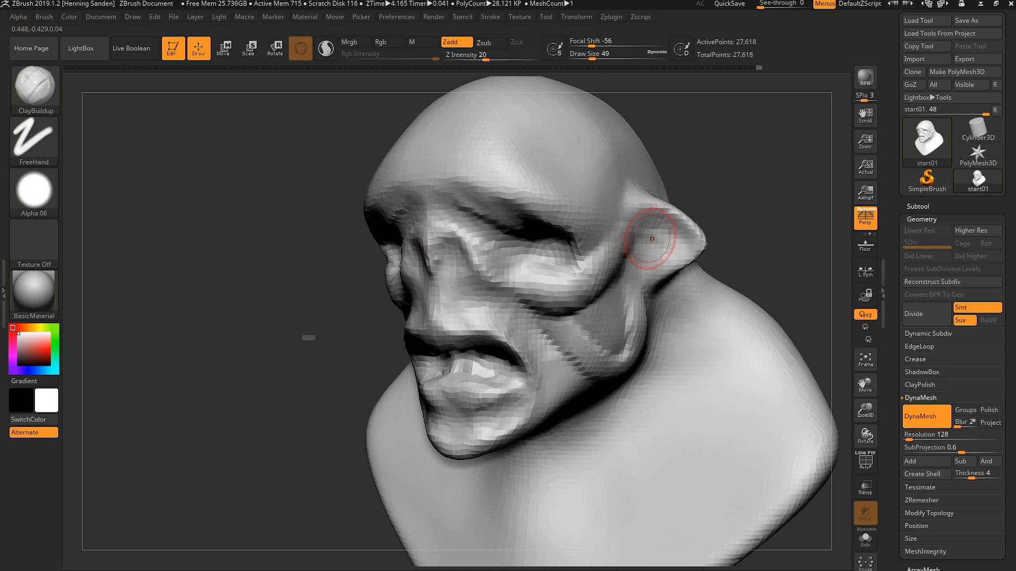
right_drag(624, 255, 607, 258)
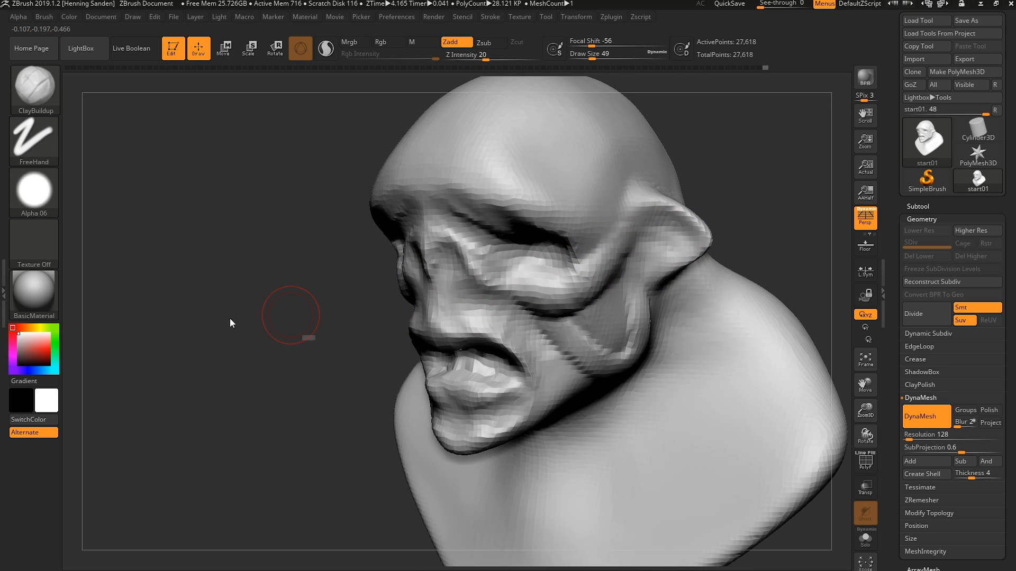
drag(290, 315, 316, 312)
mouse_move(593, 274)
mouse_down()
mouse_move(600, 253)
mouse_move(588, 227)
mouse_move(555, 191)
mouse_up()
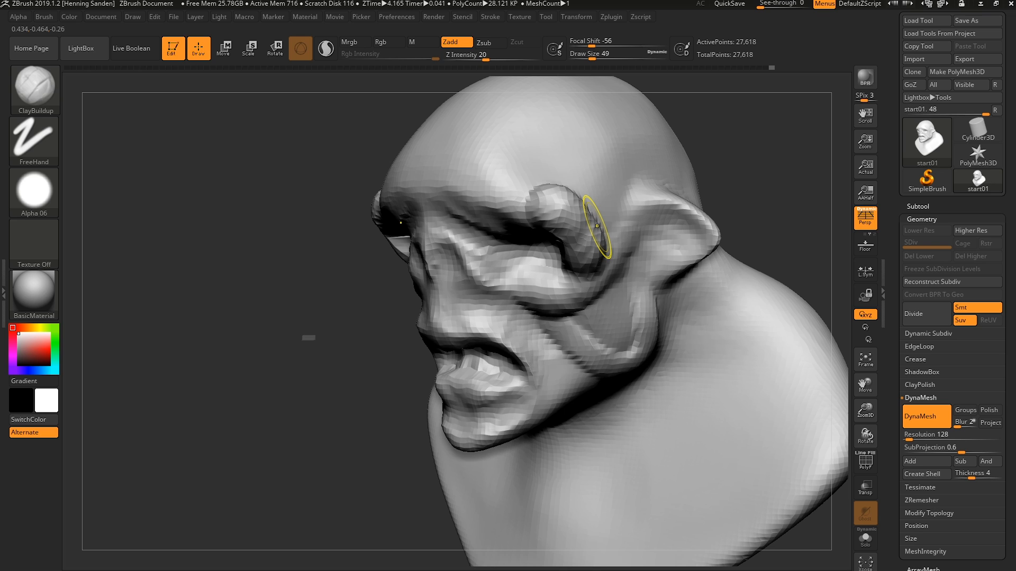
drag(597, 226, 587, 291)
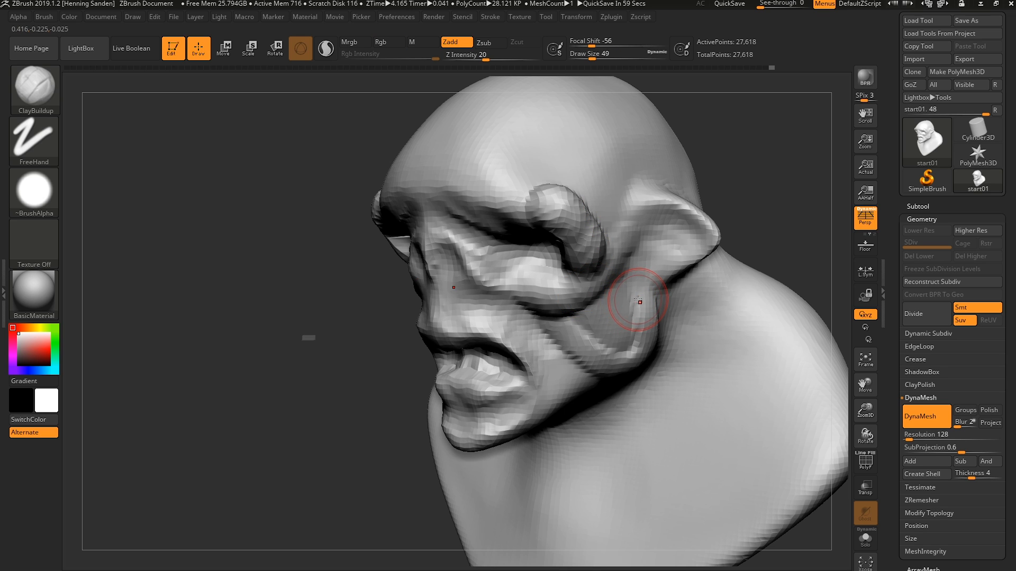
- Build up the outer rim of the eye socket and a heavy brow ridge with ClayBuildup at draw size 49
mouse_move(639, 301)
shift+mouse_down()
mouse_move(616, 265)
mouse_move(586, 253)
shift+mouse_up()
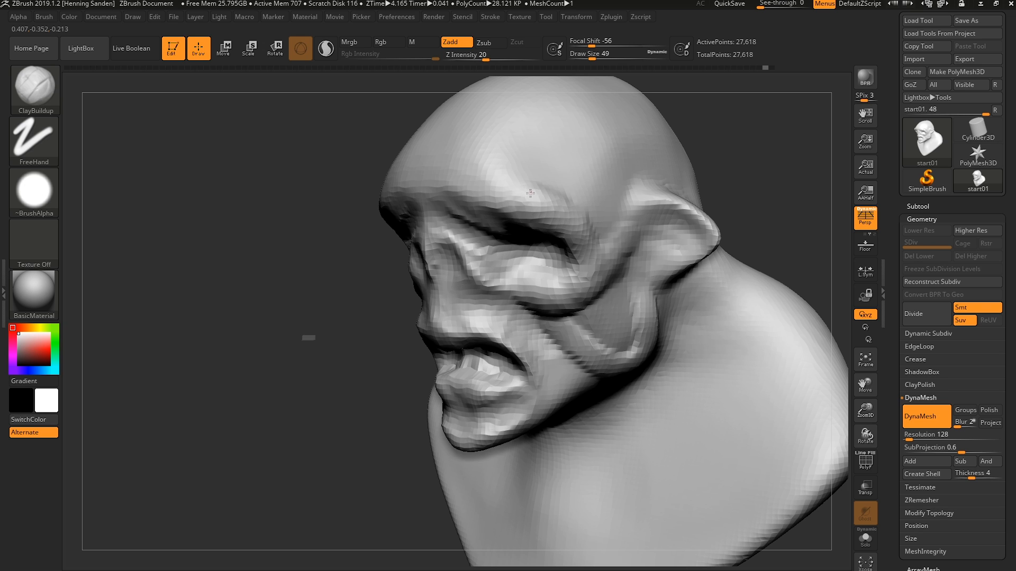
right_drag(480, 207, 488, 204)
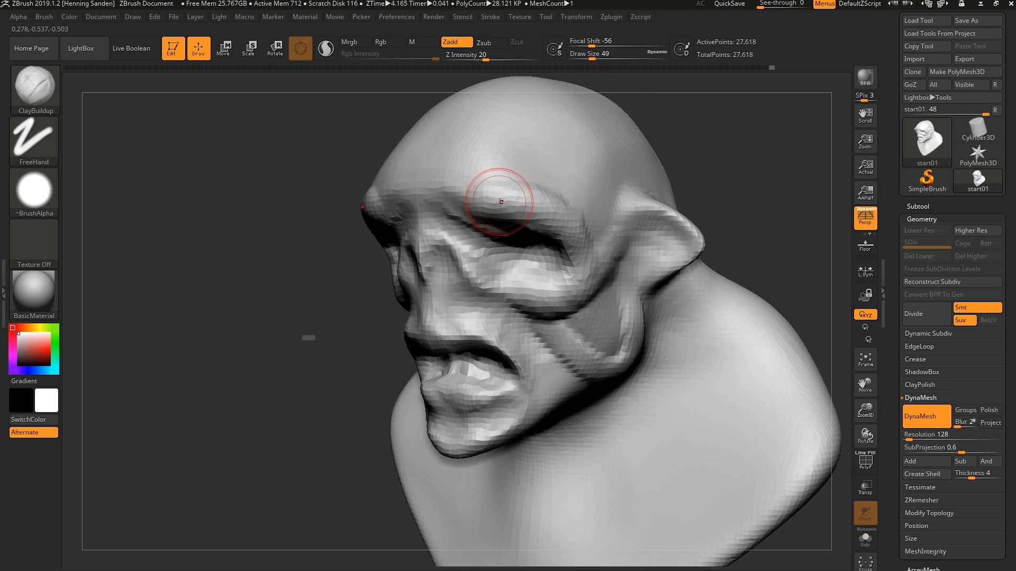
drag(500, 204, 454, 219)
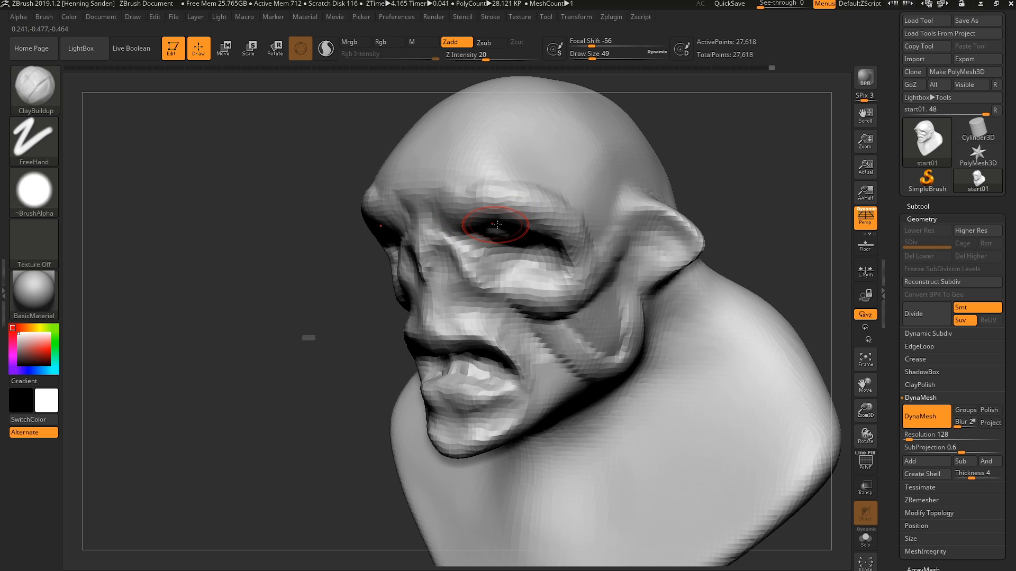
mouse_move(594, 227)
mouse_down()
mouse_move(464, 223)
mouse_move(379, 204)
mouse_up()
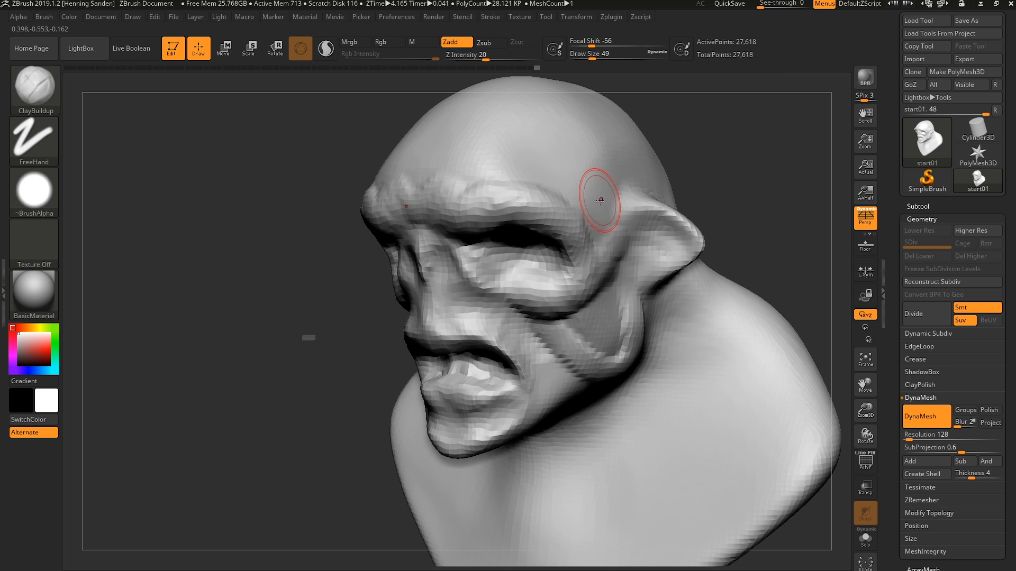
- Define the temple edge on the side of the skull and fill in the jaw muscle with ClayBuildup at draw size 54
right_drag(582, 215, 565, 217)
drag(582, 212, 592, 235)
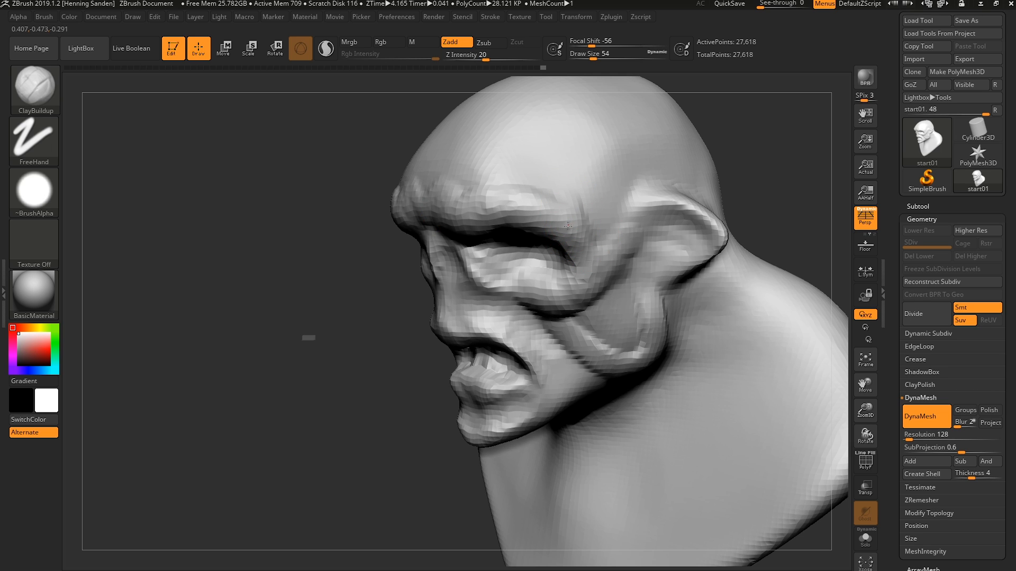
mouse_move(567, 226)
mouse_down()
mouse_move(582, 191)
mouse_move(571, 195)
mouse_up()
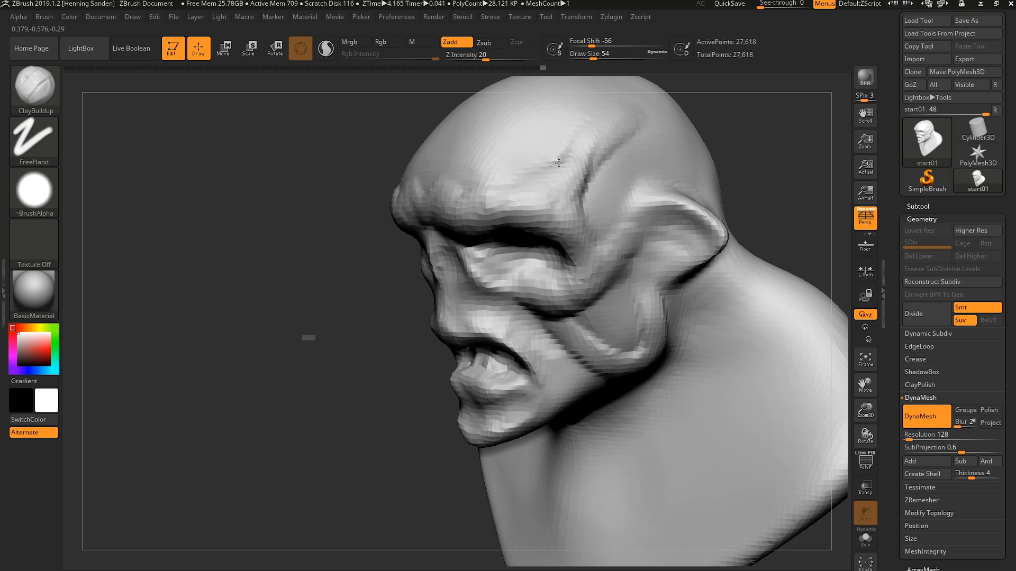
key(s)
drag(625, 178, 625, 178)
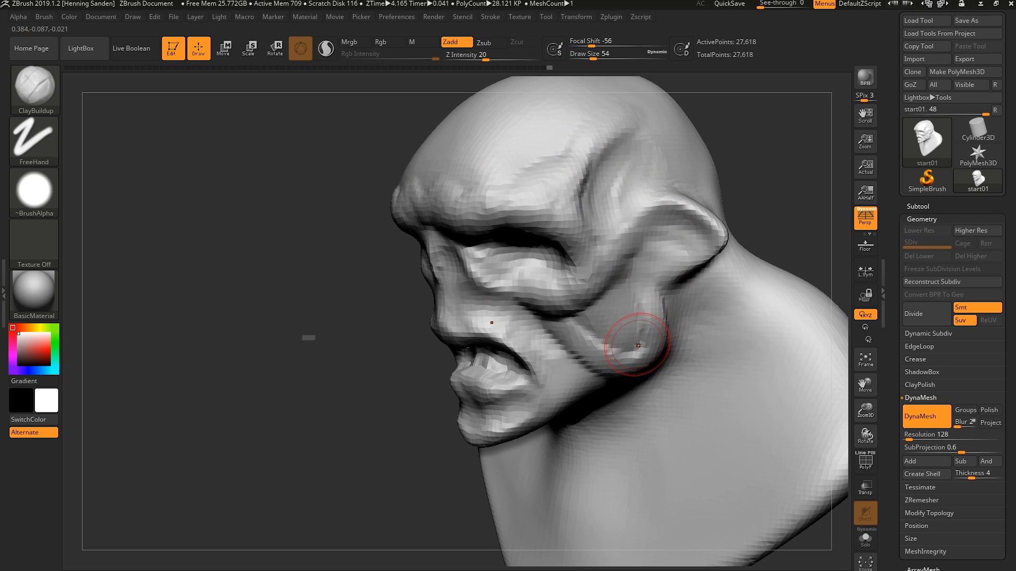
mouse_move(638, 346)
mouse_down()
mouse_move(619, 350)
mouse_move(569, 323)
mouse_up()
- Carve the mouth opening between the lips with ClayBuildup at draw size 37
key(bracketleft)
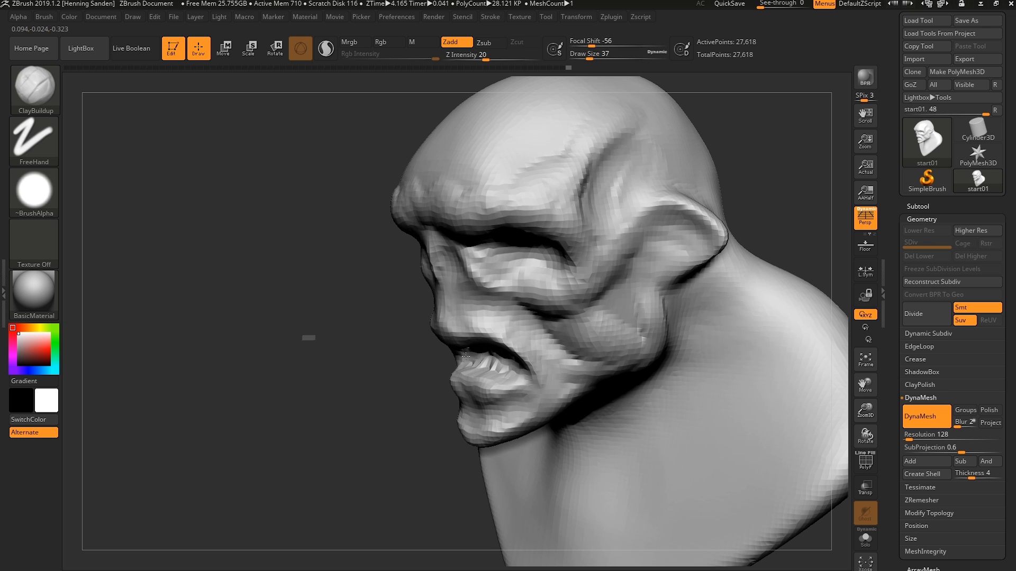
right_drag(488, 348, 529, 344)
mouse_move(497, 344)
alt+mouse_down()
mouse_move(468, 341)
mouse_move(479, 339)
alt+mouse_up()
right_drag(479, 342, 510, 334)
mouse_move(497, 344)
alt+mouse_down()
mouse_move(475, 339)
mouse_move(459, 355)
alt+mouse_up()
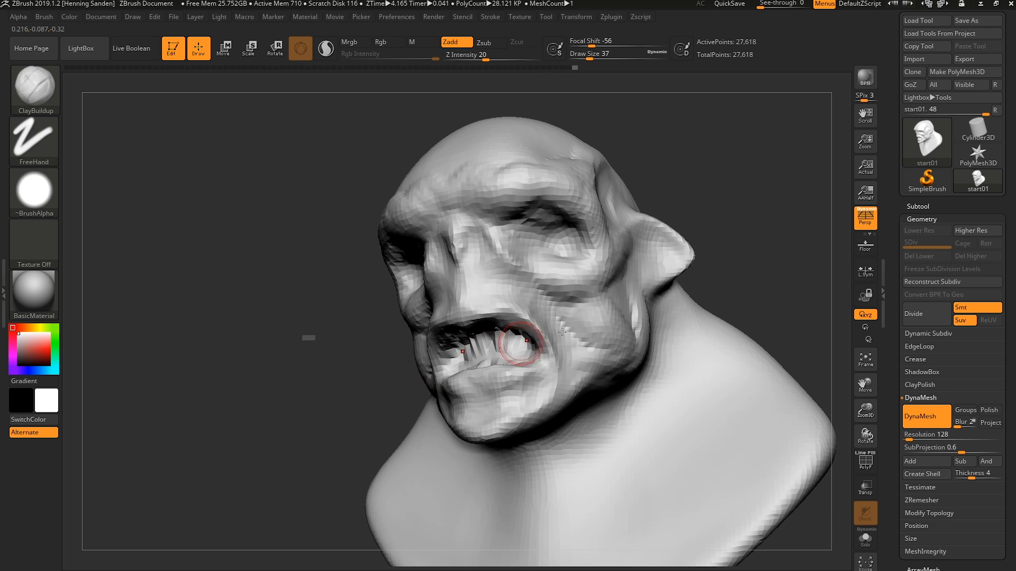
- Re-run DynaMesh on the sculpted head to even out its topology, checking it with the wireframe display
key(shift+f)
key(ctrl+z)
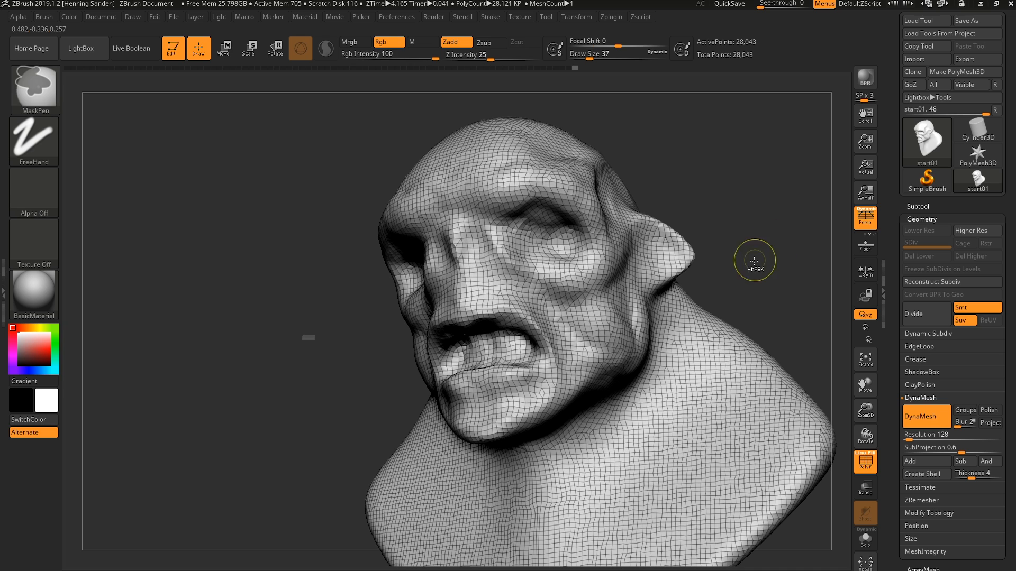
key(shift+f)
- Deepen the mouth cavity and build up a row of teeth inside it with ClayBuildup at draw size 37
mouse_move(502, 341)
alt+mouse_down()
mouse_move(489, 343)
mouse_move(508, 353)
alt+mouse_up()
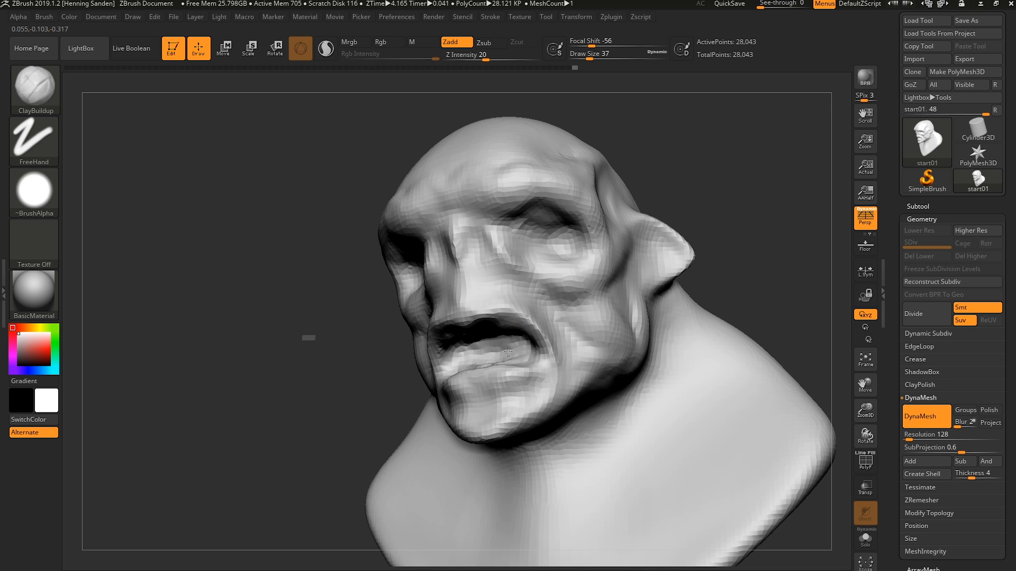
mouse_move(508, 352)
right_down()
mouse_move(514, 363)
mouse_move(508, 354)
right_up()
drag(492, 344, 529, 365)
right_drag(529, 365, 503, 371)
mouse_move(524, 365)
mouse_down()
mouse_move(484, 384)
mouse_move(529, 360)
mouse_move(494, 369)
mouse_up()
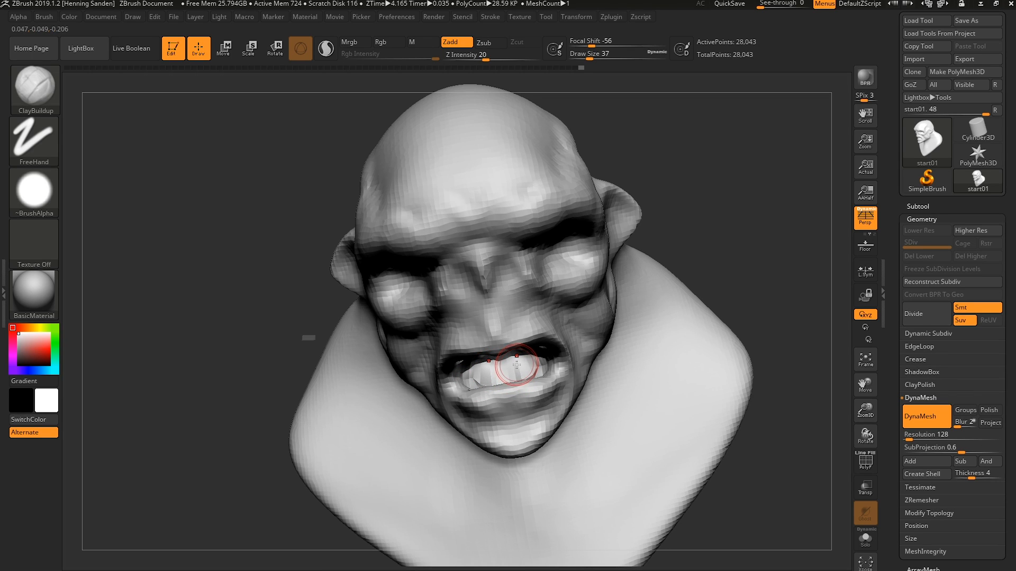
- Carve hollows around the nose bridge at draw size 22 and build up the muzzle and cheek folds at draw size 39
mouse_move(552, 231)
right_down()
mouse_move(452, 221)
mouse_move(499, 218)
mouse_move(498, 274)
right_up()
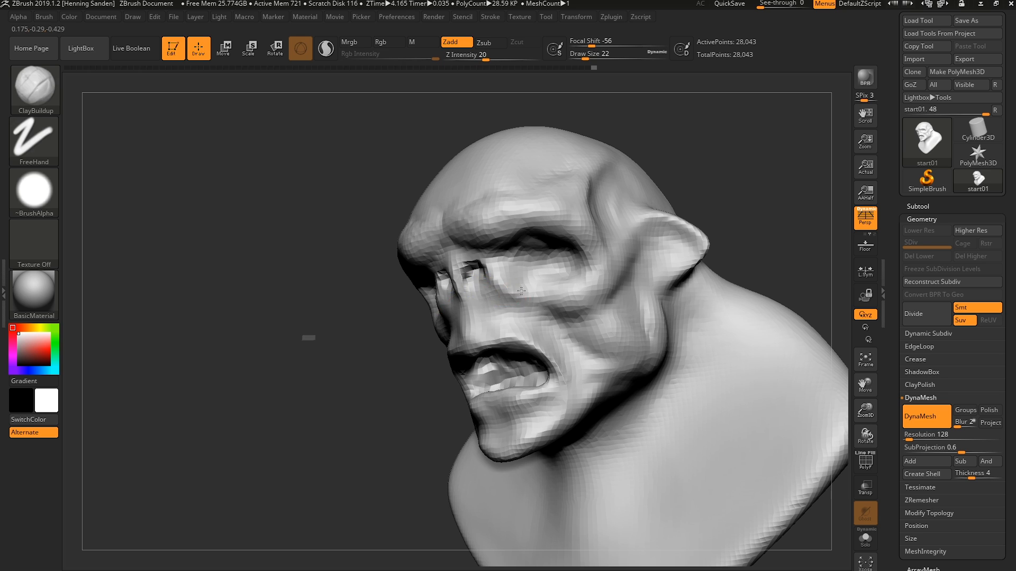
right_drag(485, 282, 460, 290)
key(])
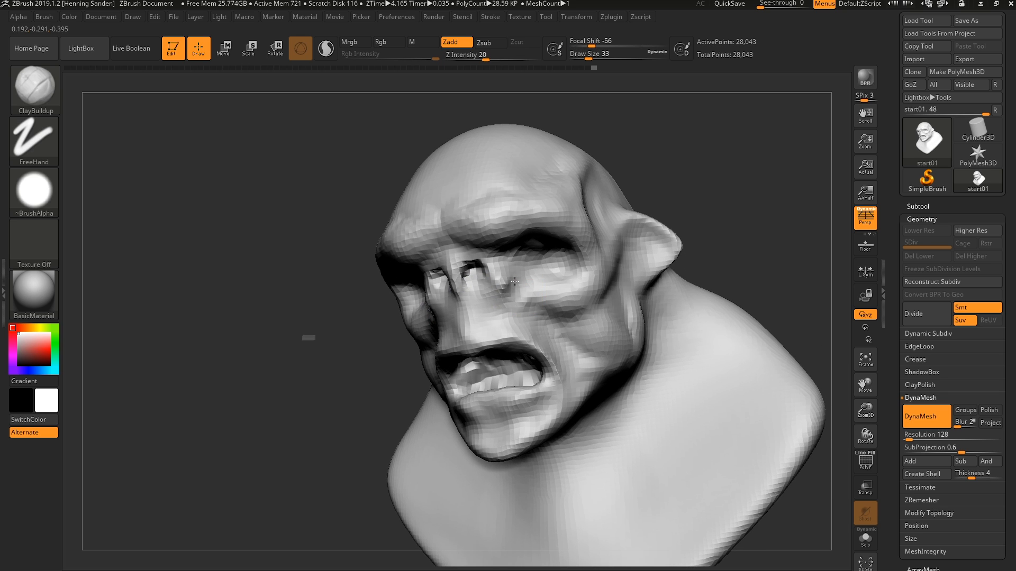
key(s)
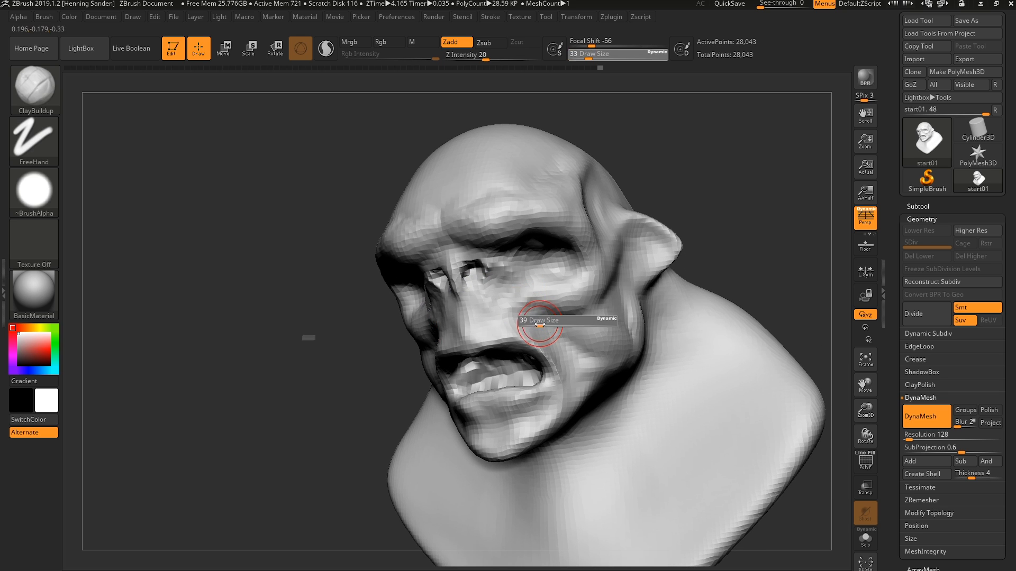
mouse_move(532, 313)
mouse_down()
mouse_move(524, 324)
mouse_move(524, 312)
mouse_move(507, 306)
mouse_move(499, 281)
mouse_move(484, 323)
mouse_up()
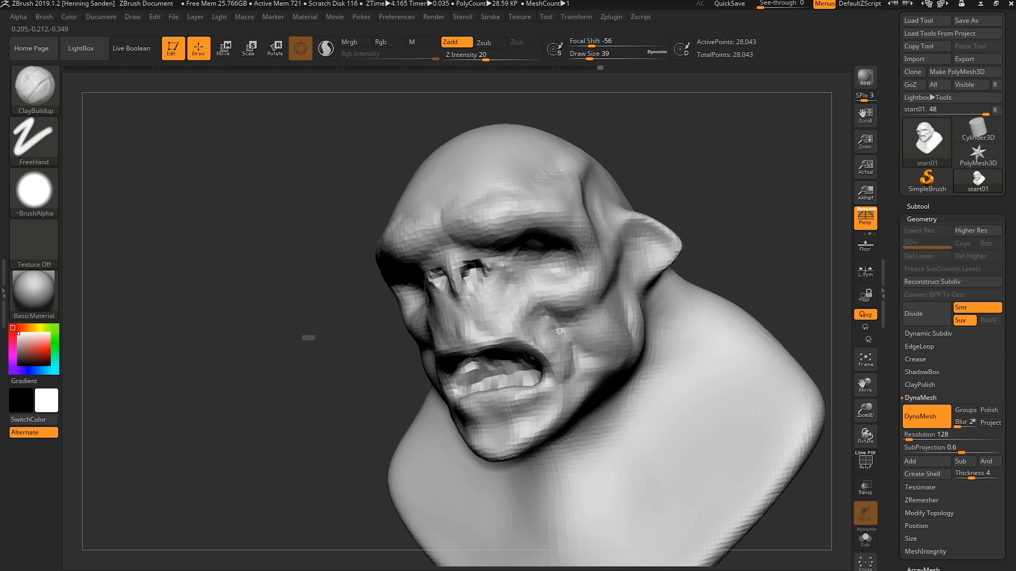
mouse_move(559, 334)
mouse_down()
mouse_move(516, 319)
mouse_move(495, 273)
mouse_move(491, 327)
mouse_move(509, 305)
mouse_move(521, 317)
mouse_up()
- Smooth the muzzle, mouth corners and cheek at draw size 54
key(bracketright)
shift+drag(459, 347, 488, 310)
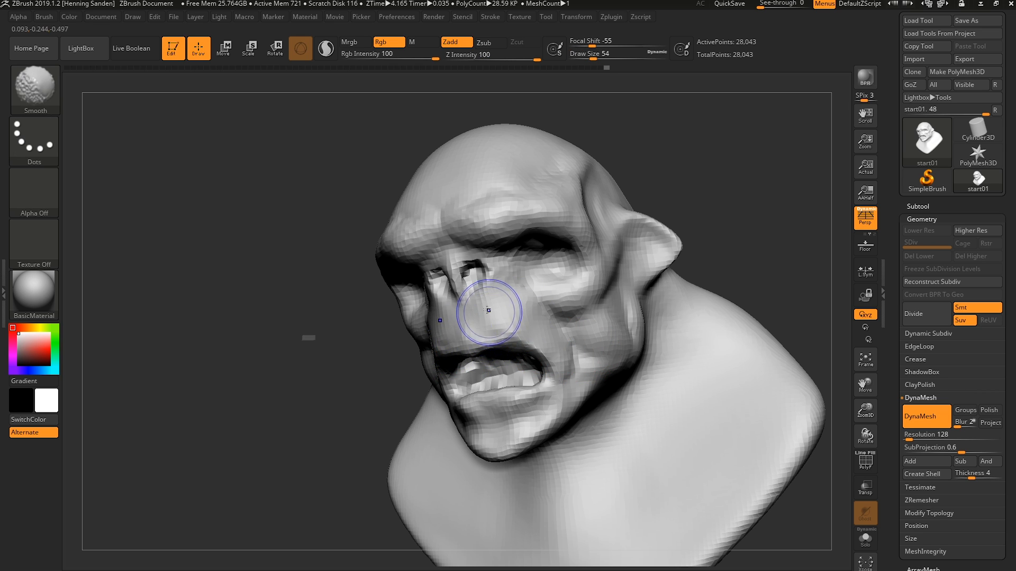
shift+drag(543, 355, 573, 404)
shift+drag(549, 338, 521, 409)
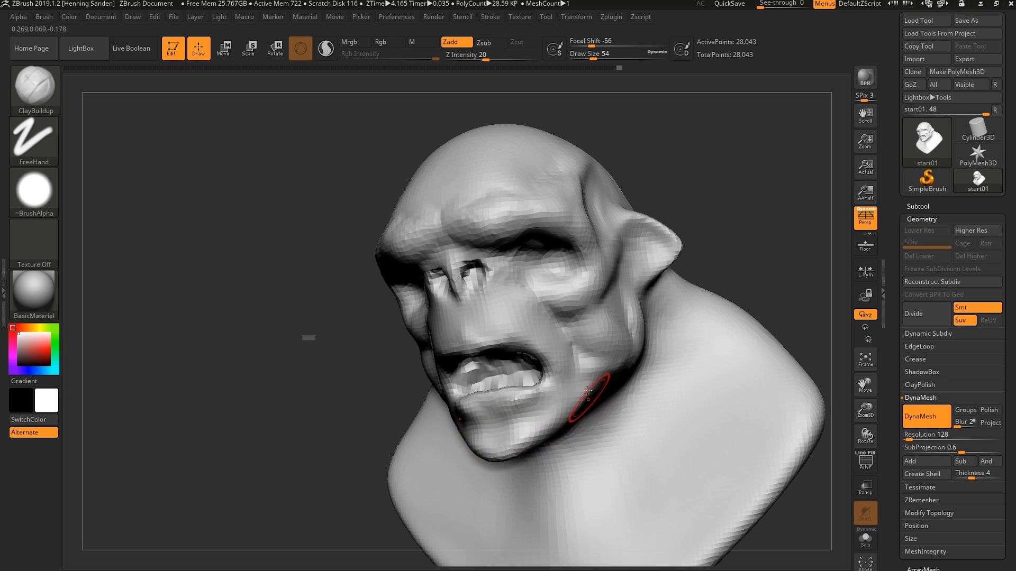
- Refine the eye sockets and lower lids with the ClayBuildup brush at draw size 44
mouse_move(577, 324)
shift+right_down()
mouse_move(567, 337)
mouse_move(568, 314)
shift+right_up()
key(s)
drag(567, 315, 566, 314)
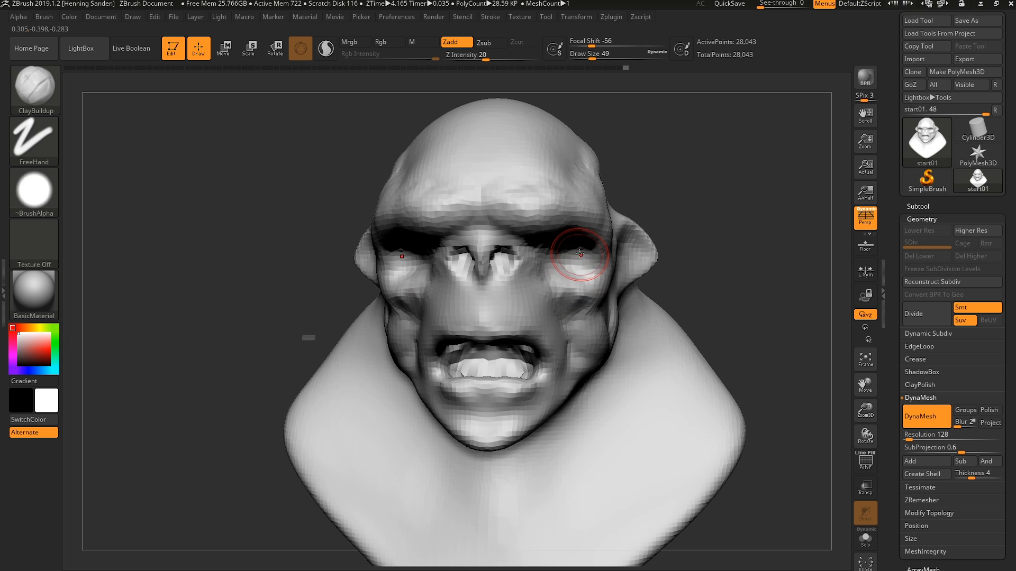
key(bracketleft)
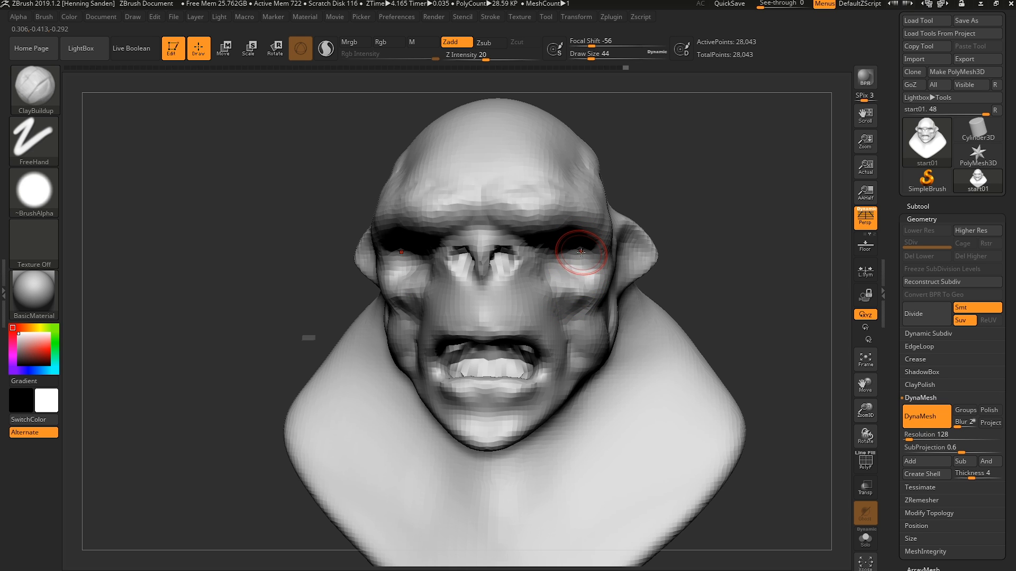
right_drag(580, 253, 612, 246)
key(bracketleft)
- Build up bulges along the brow ridge with ClayBuildup at draw size 54
mouse_move(552, 263)
right_down()
mouse_move(555, 245)
mouse_move(545, 272)
mouse_move(579, 253)
mouse_move(562, 230)
right_up()
key(bracketright)
key(bracketright)
mouse_move(433, 191)
mouse_down()
mouse_move(437, 212)
mouse_move(421, 211)
mouse_up()
mouse_move(402, 212)
right_down()
mouse_move(439, 210)
mouse_move(440, 232)
right_up()
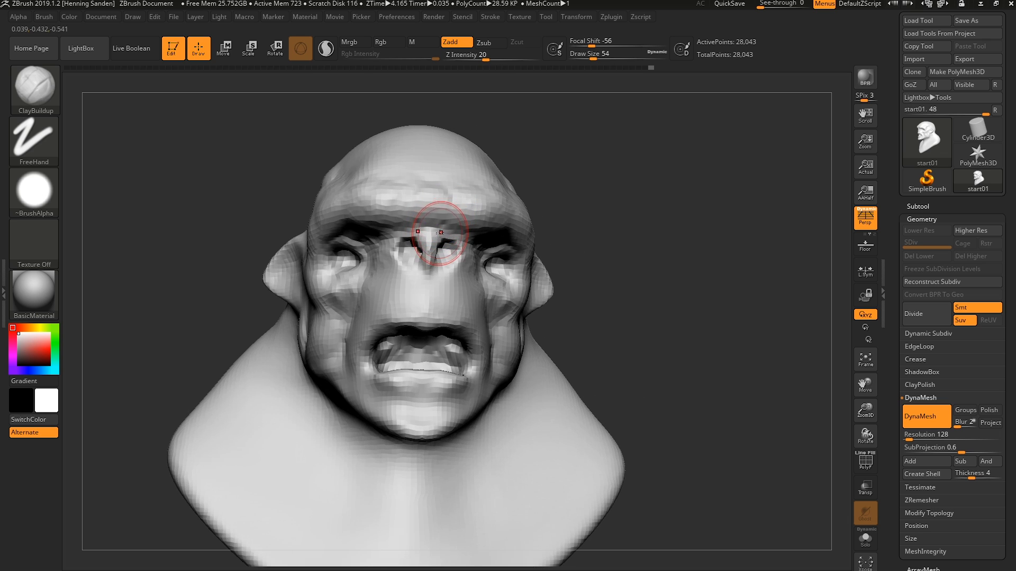
- Carve creases beneath the brow and around the nose bridge with the DamStandard brush at draw size 54
key(b)
key(d)
key(s)
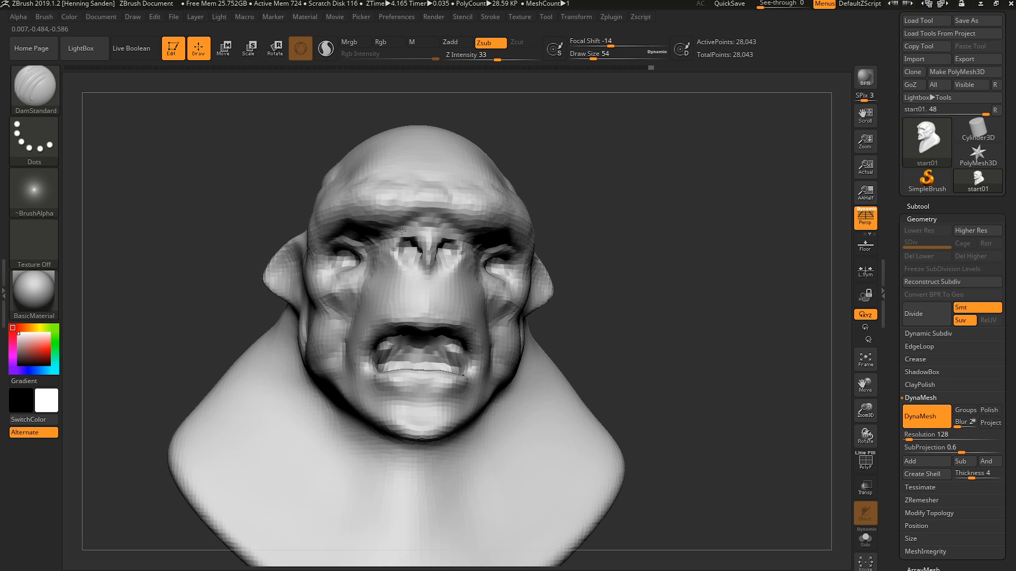
drag(403, 230, 377, 238)
mouse_move(378, 238)
right_down()
mouse_move(402, 239)
mouse_move(365, 238)
right_up()
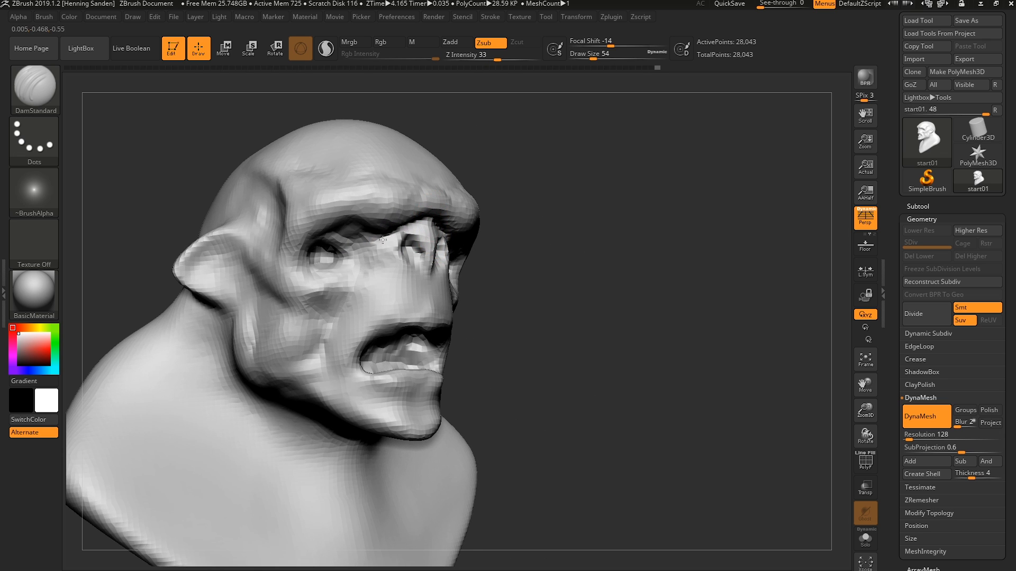
right_drag(490, 268, 396, 286)
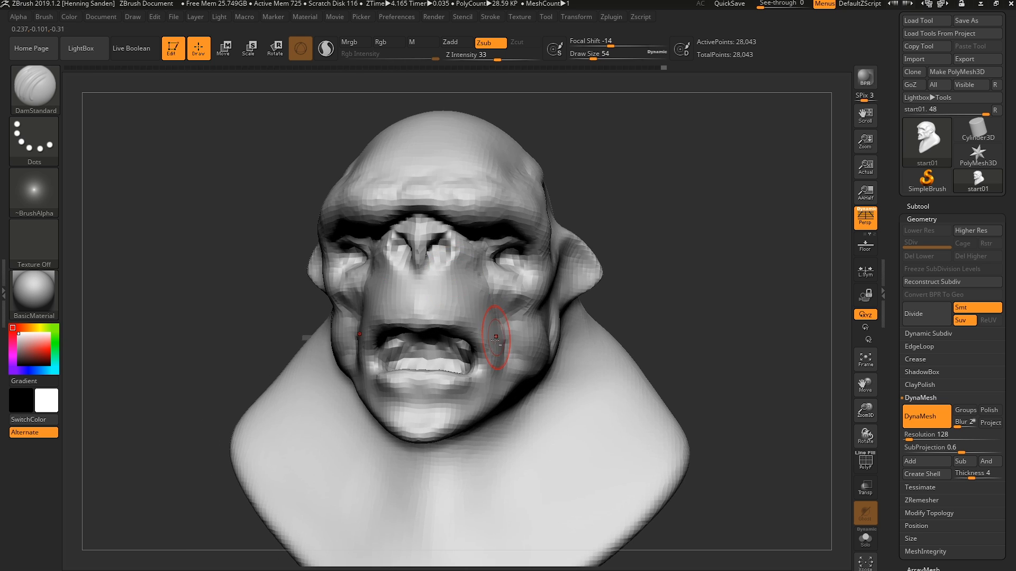
mouse_move(495, 340)
ctrl+right_down()
mouse_move(487, 351)
mouse_move(496, 346)
mouse_move(466, 296)
ctrl+right_up()
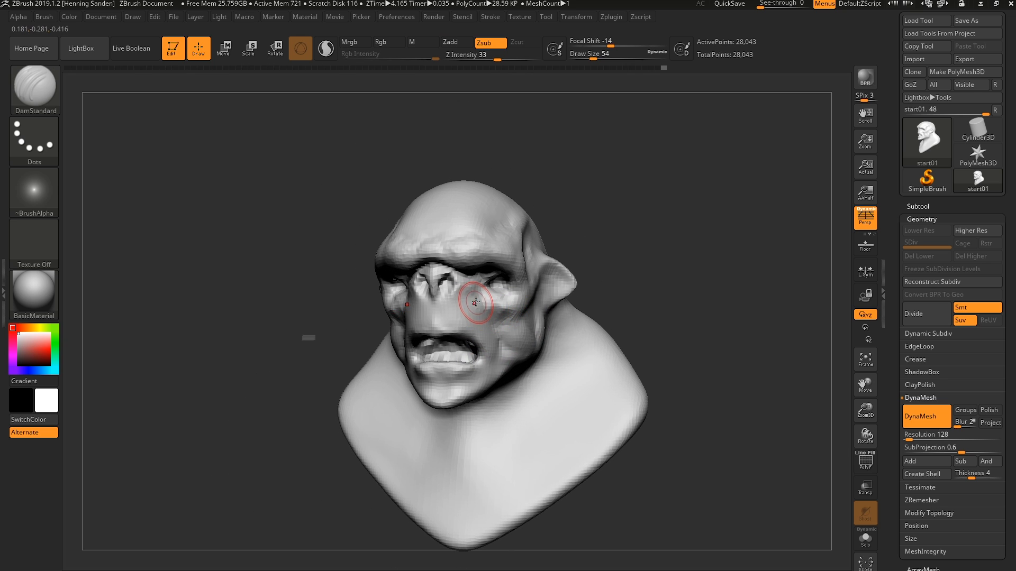
- Carve folds across the cheek and around the mouth and chin with DamStandard at draw size 46
key([)
key([)
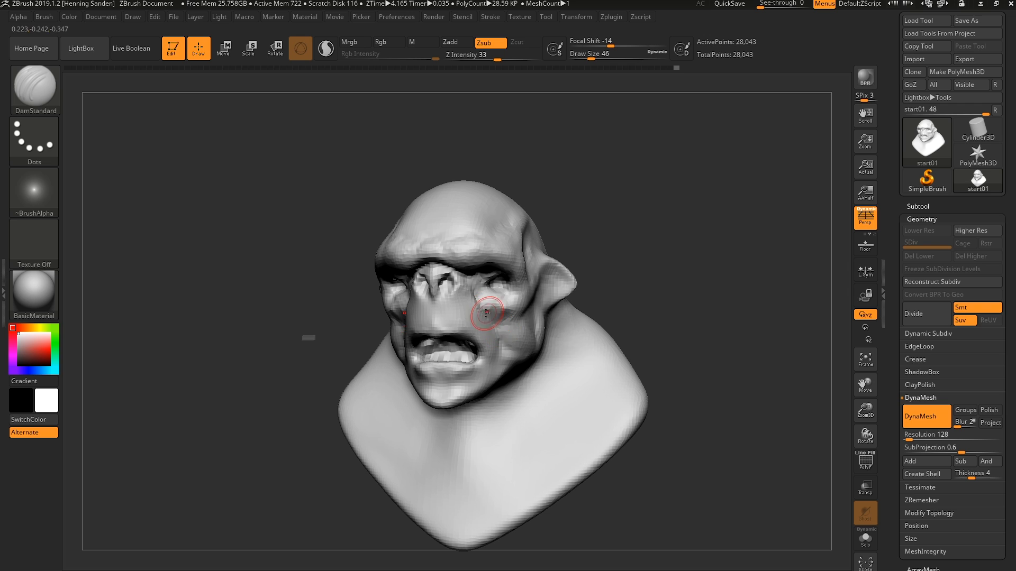
drag(486, 312, 509, 335)
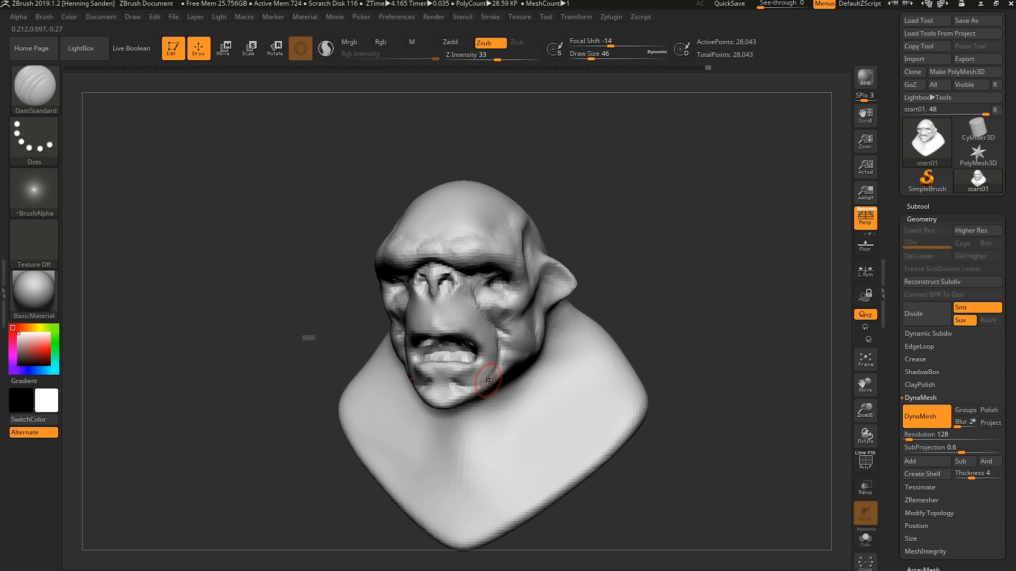
- Raise the upper lip to open the mouth wider with the Move brush at draw sizes 56 to 74
key(b)
key(m)
key(v)
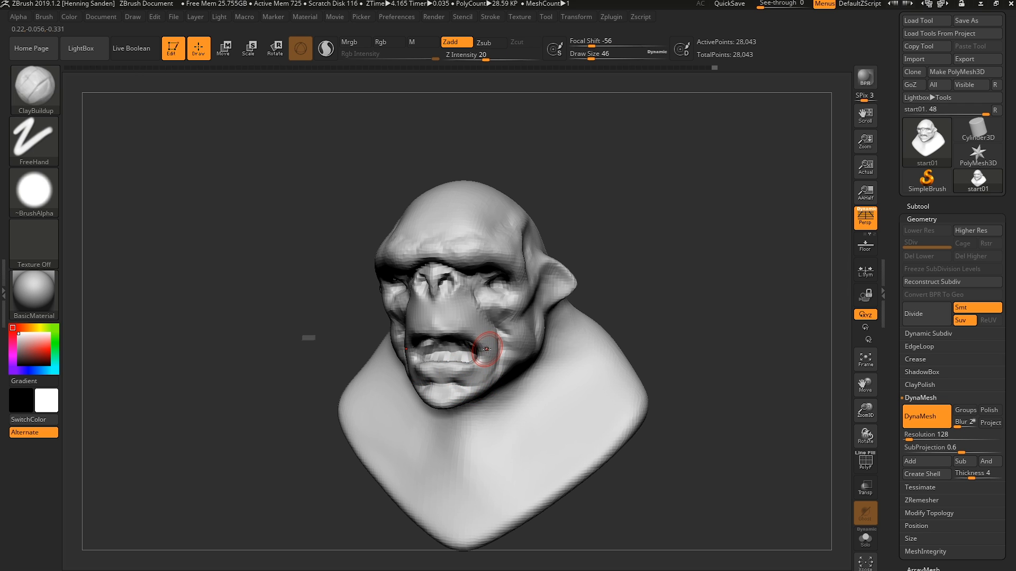
key(bracketright)
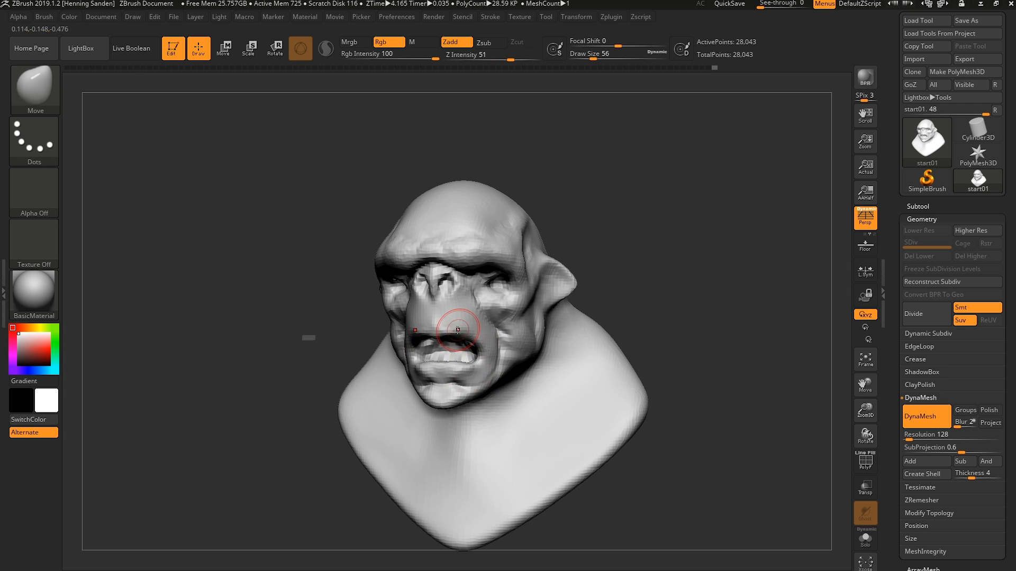
mouse_move(443, 331)
mouse_down()
mouse_move(426, 320)
mouse_move(439, 307)
mouse_move(463, 323)
mouse_move(430, 334)
mouse_up()
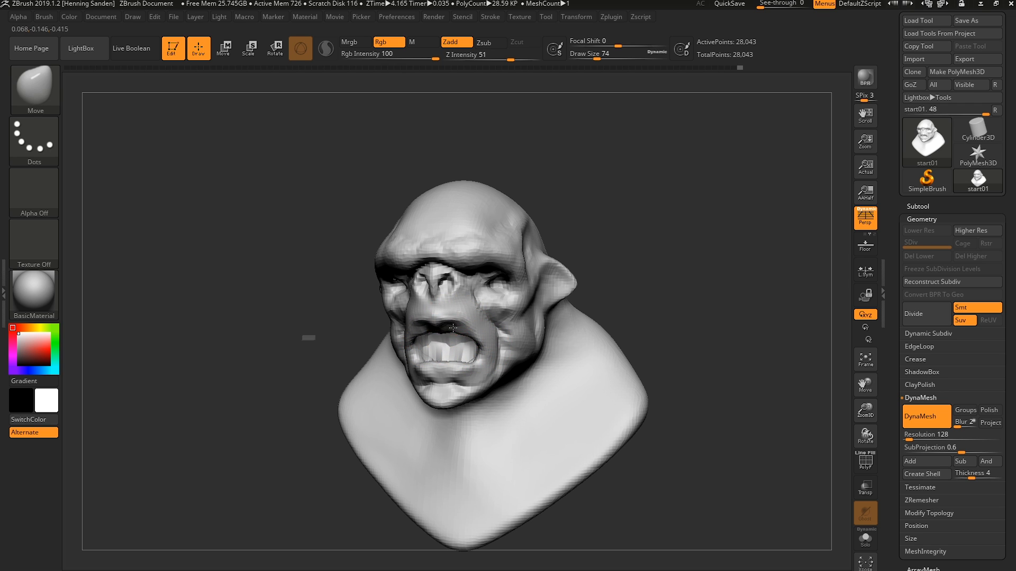
- Reshape the mouth corners and opened jaw with the Move brush at draw size 83
key(])
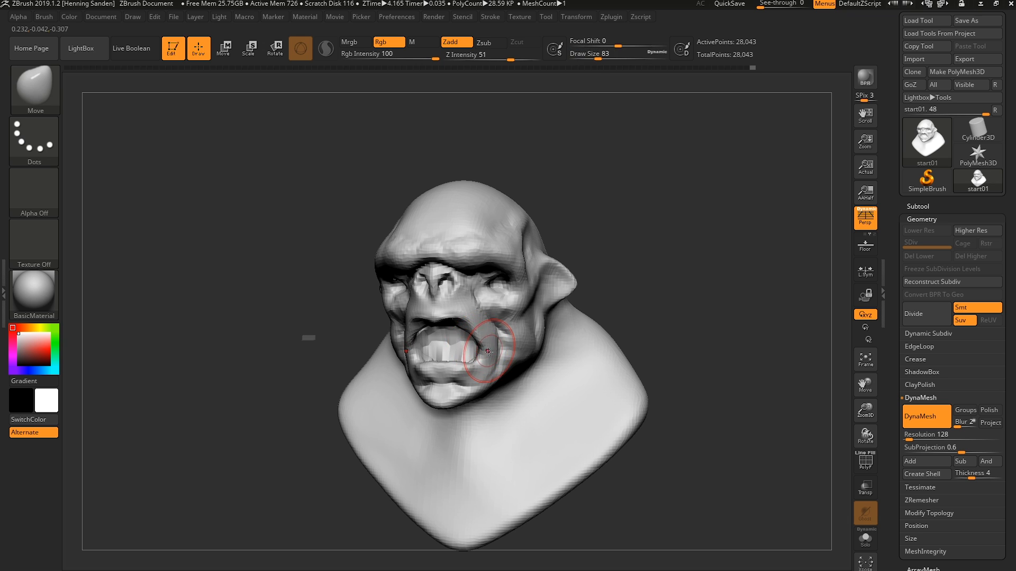
drag(488, 364, 483, 365)
right_drag(484, 365, 426, 370)
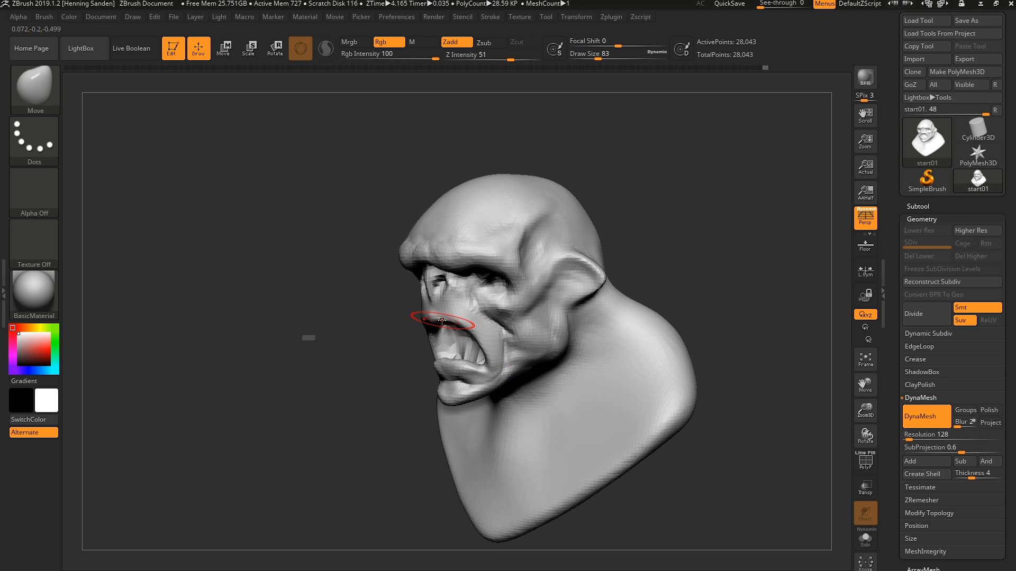
- Pull the lips and mouth corners into a wide arch with the Move brush, reducing the draw size from 101 to 68
key(])
key(])
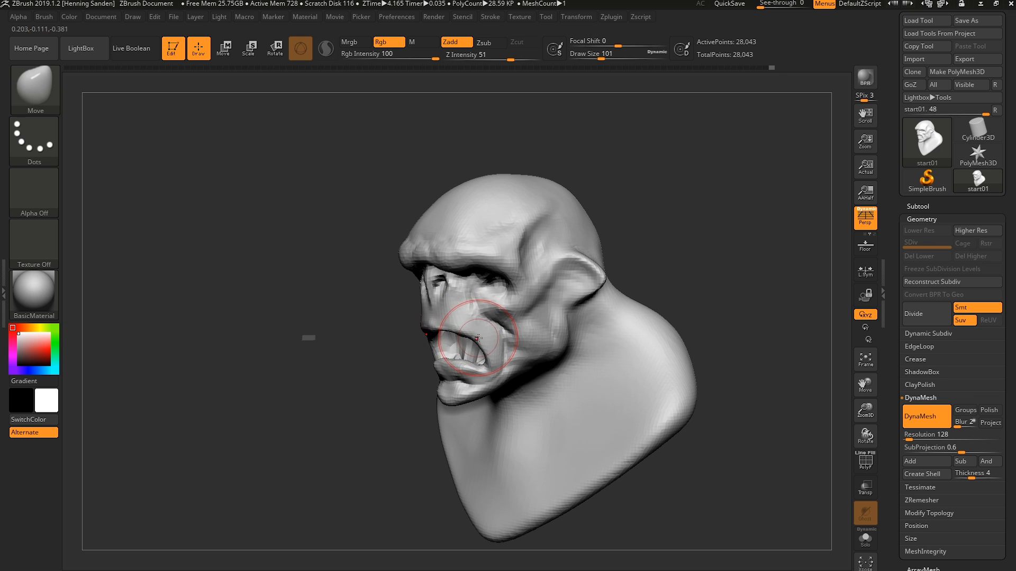
right_drag(478, 338, 491, 362)
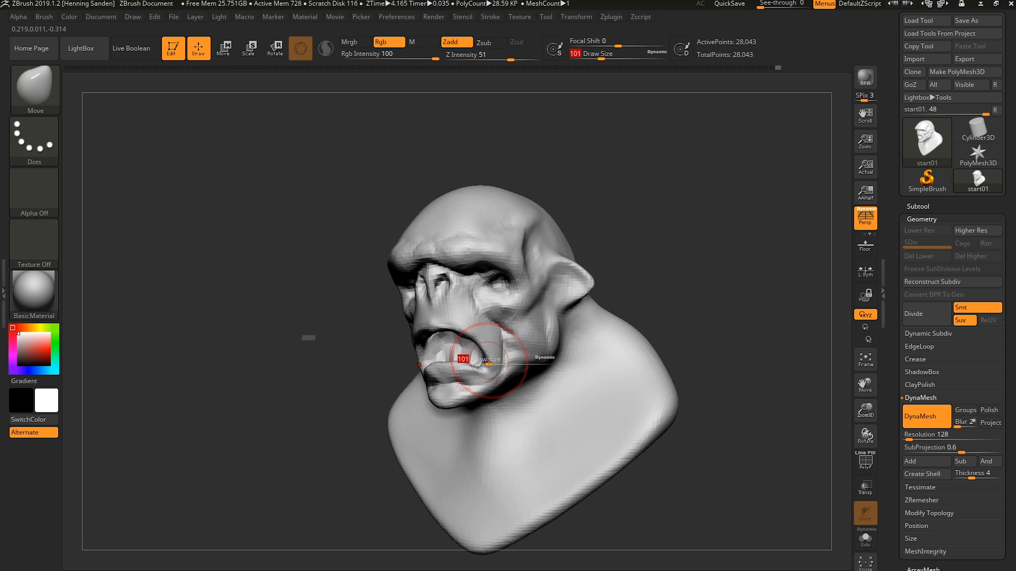
drag(489, 362, 491, 359)
key(s)
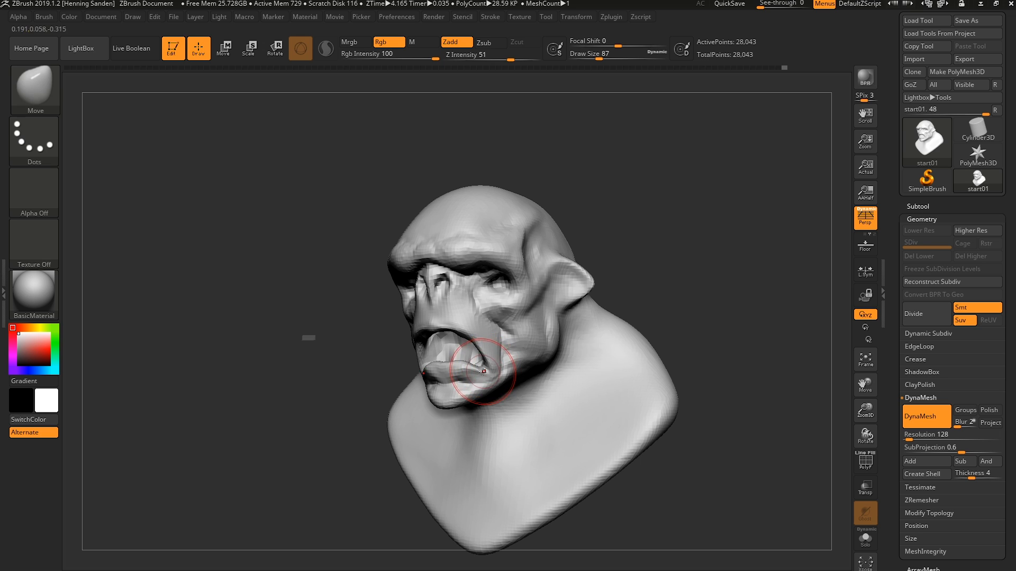
right_drag(483, 371, 485, 365)
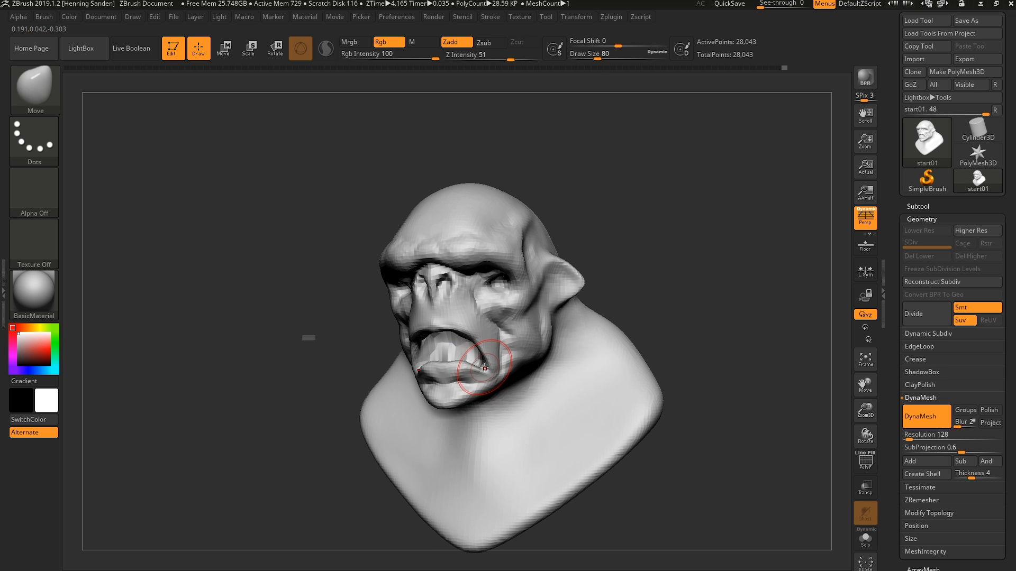
mouse_move(484, 368)
right_down()
mouse_move(483, 383)
mouse_move(490, 362)
mouse_move(475, 364)
right_up()
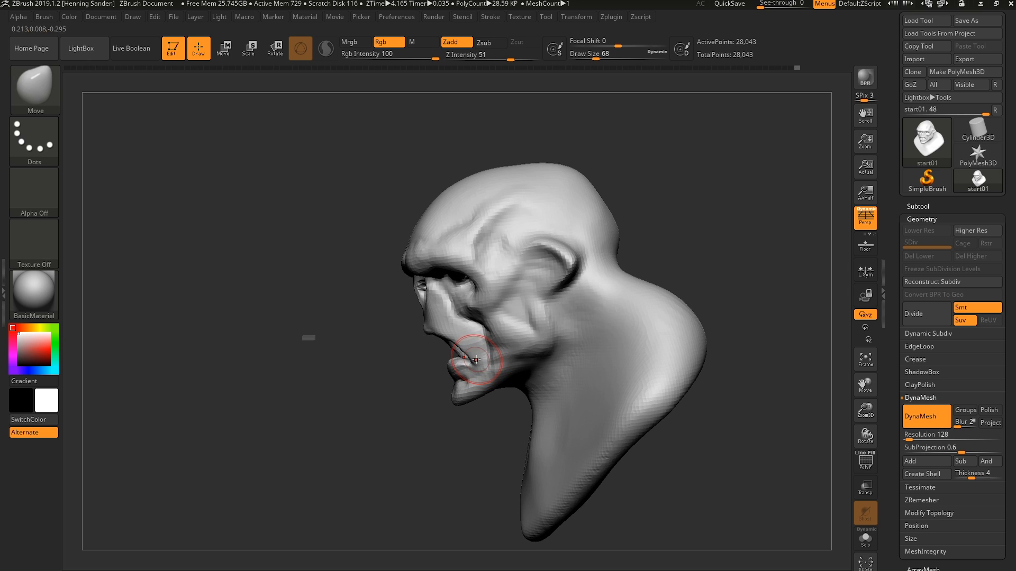
- Open the mouth profile at draw size 46 and push the muzzle forward at draw size 62 with the Move brush
key(s)
drag(463, 344, 472, 355)
ctrl+right_drag(481, 348, 474, 338)
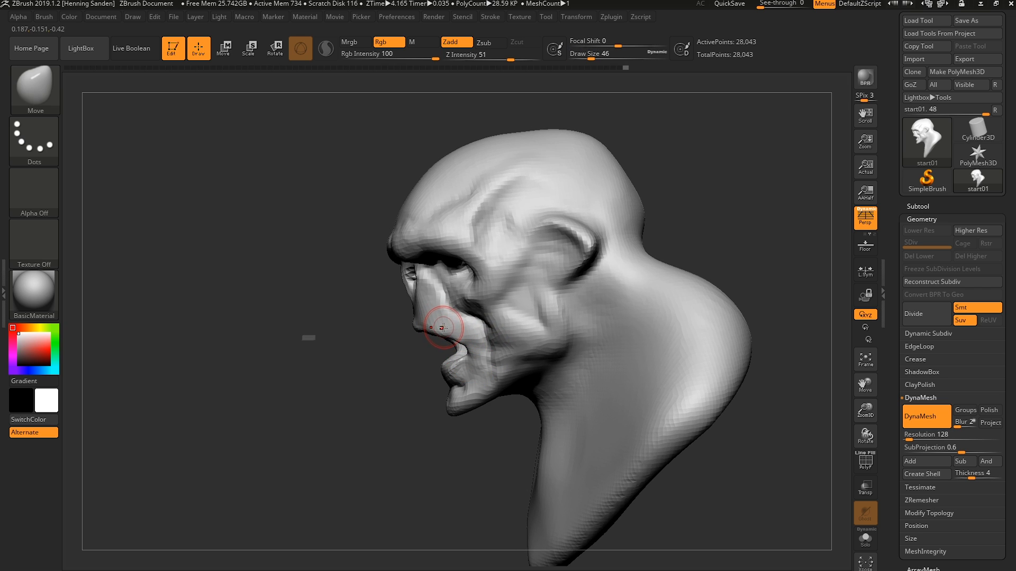
key(s)
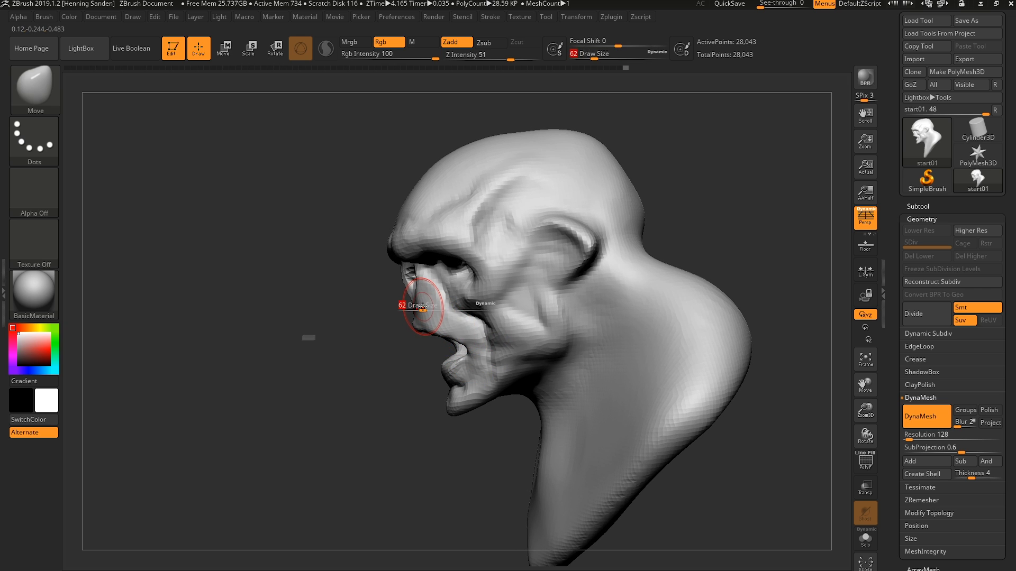
drag(421, 305, 409, 301)
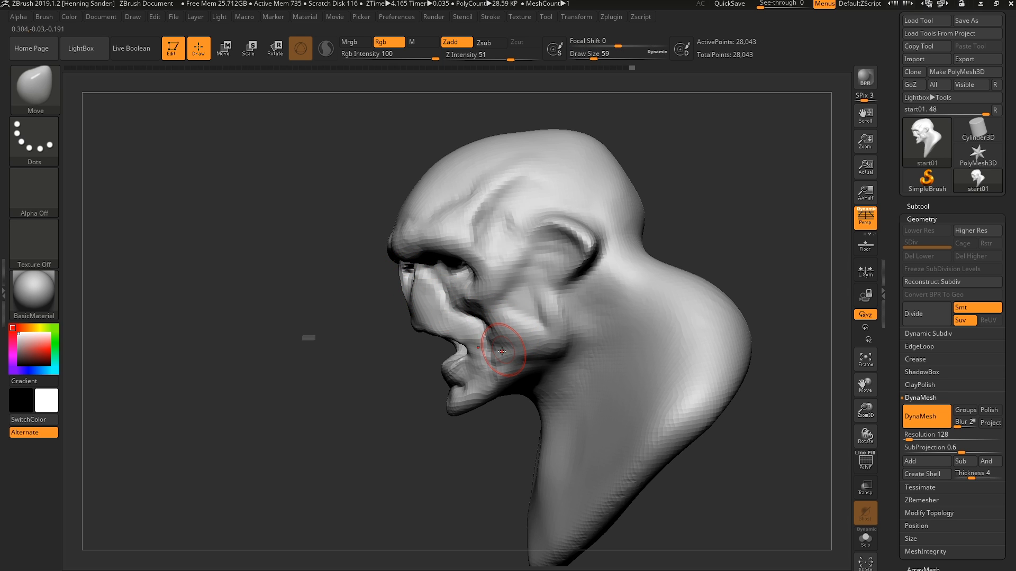
- Reshape the chin and lower jaw at draw size 90 and the brow and nose profile at 108 with the Move brush
key(bracketright)
mouse_move(474, 404)
right_down()
mouse_move(473, 392)
mouse_move(488, 421)
mouse_move(505, 381)
mouse_move(476, 402)
mouse_move(459, 395)
mouse_move(500, 377)
right_up()
key(s)
key(shift)
drag(487, 382, 499, 404)
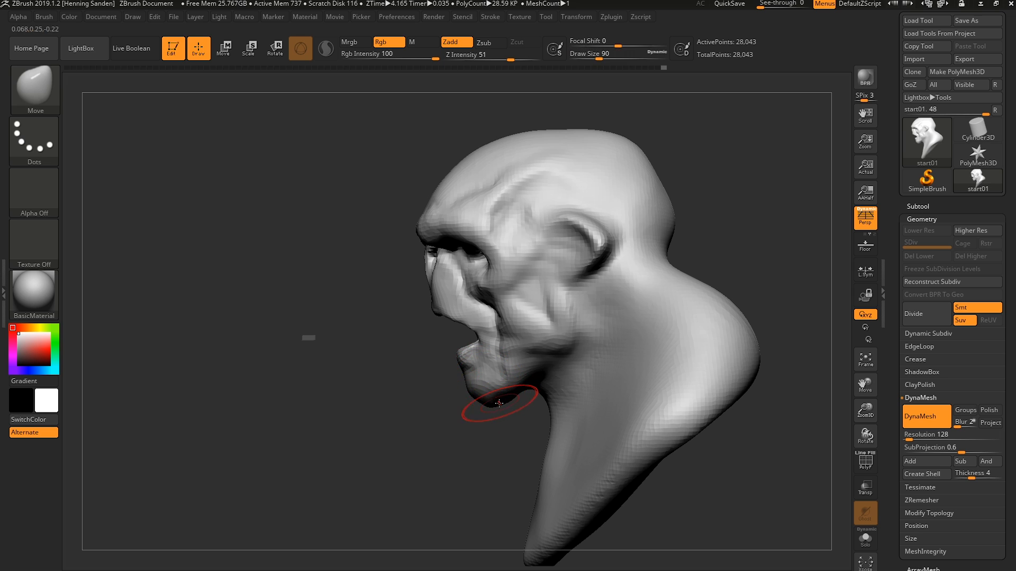
key(])
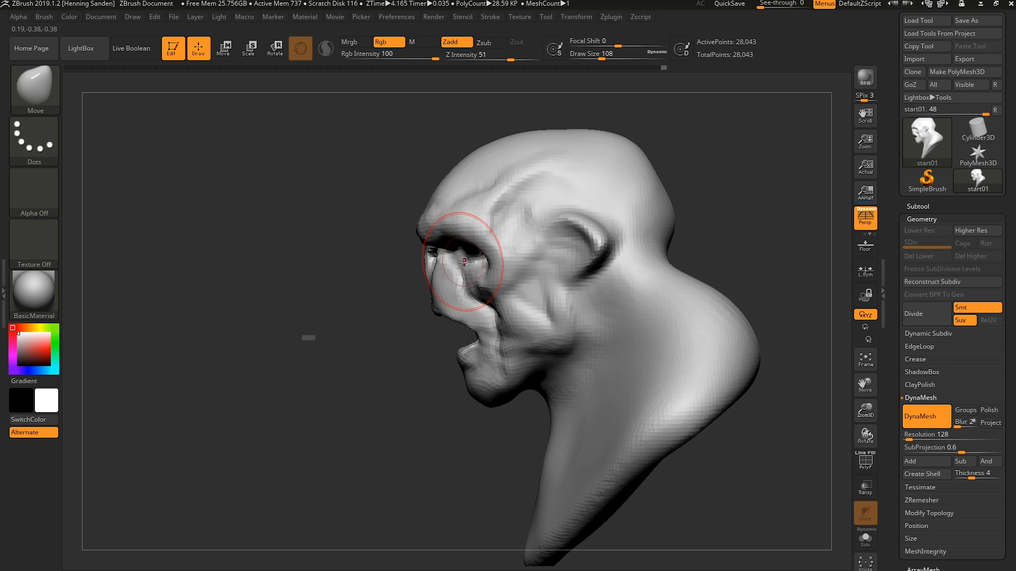
drag(426, 252, 429, 252)
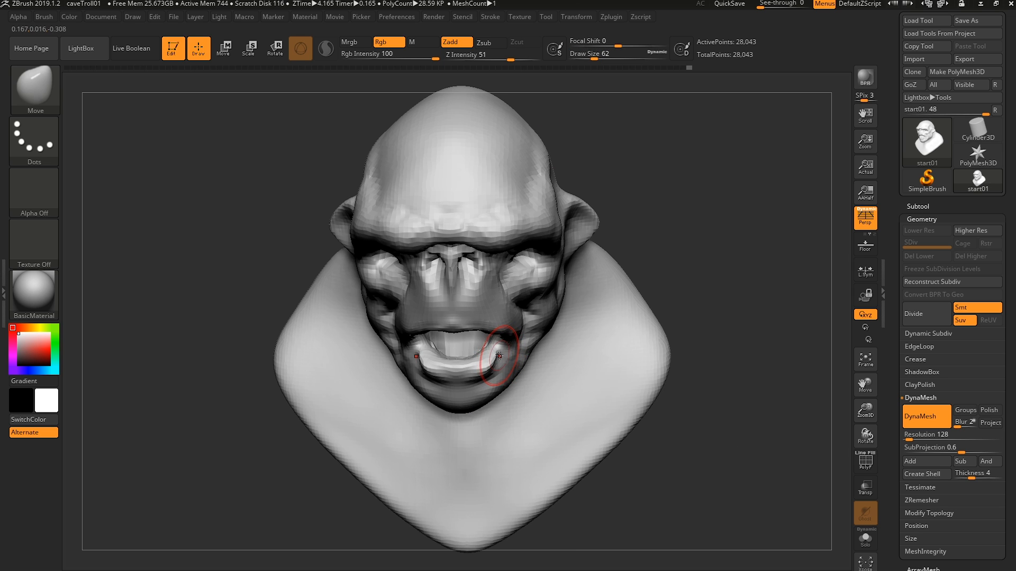
- Round the lower lip and mouth corners from the front with the Move brush at draw size 51
key(shift)
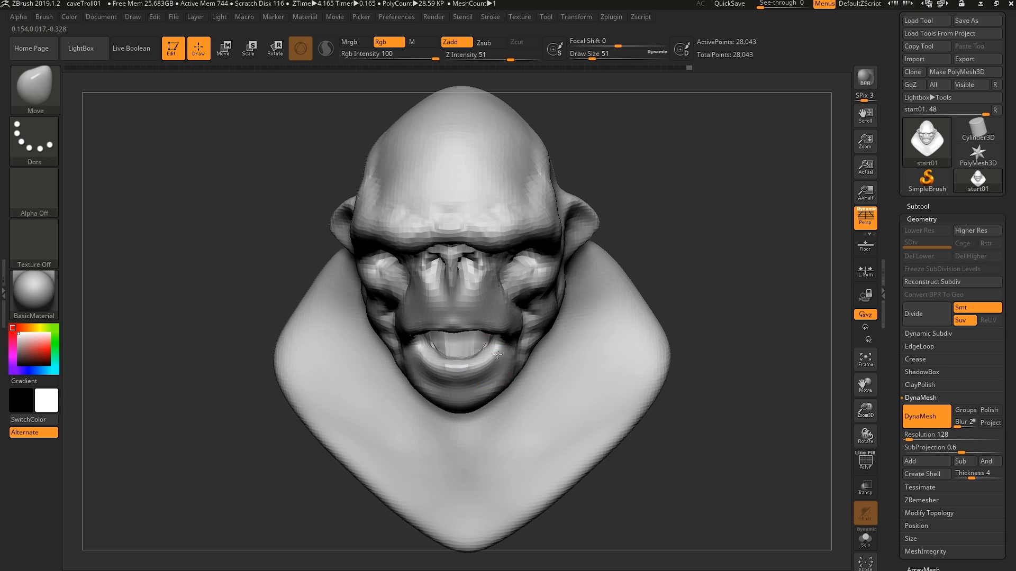
right_drag(494, 361, 467, 321)
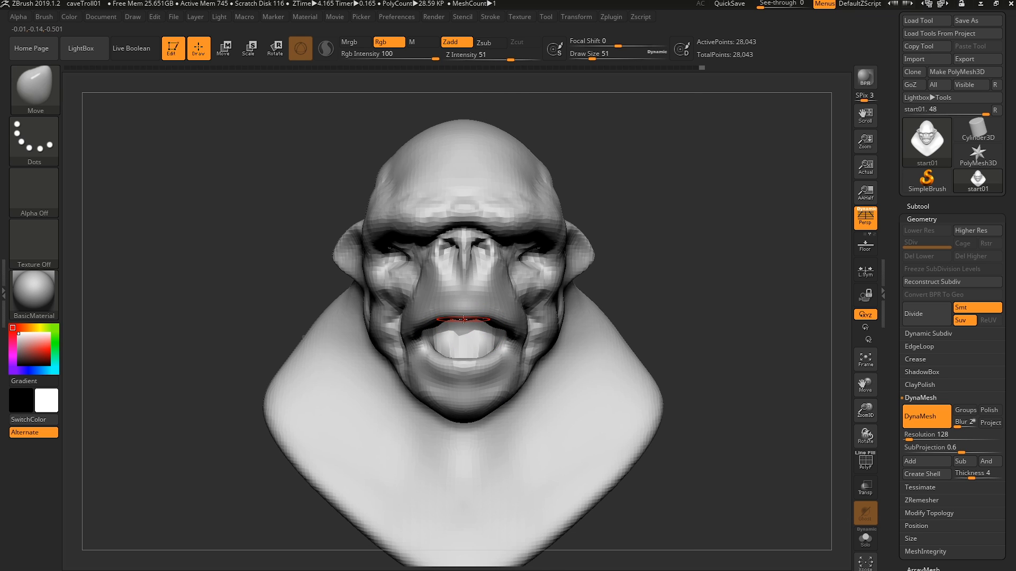
mouse_move(462, 320)
right_down()
mouse_move(508, 333)
mouse_move(482, 344)
mouse_move(464, 369)
right_up()
- Smooth the cheek, temple and area beneath the eye at draw size 65
key(s)
mouse_move(517, 332)
mouse_down()
mouse_move(571, 350)
mouse_move(544, 340)
mouse_move(612, 319)
mouse_move(583, 311)
mouse_up()
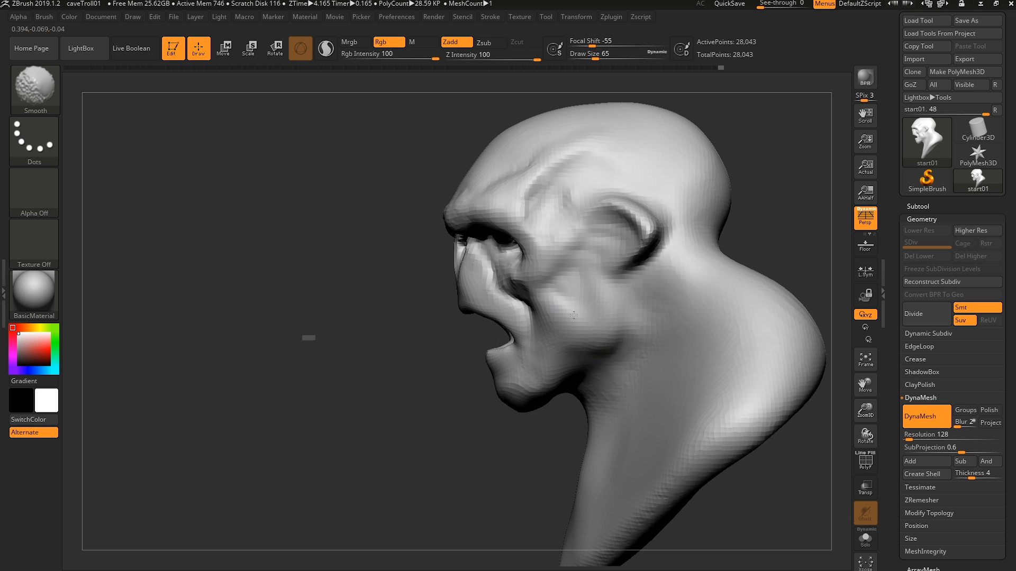
mouse_move(572, 245)
shift+mouse_down()
mouse_move(568, 195)
mouse_move(545, 179)
mouse_move(581, 204)
shift+mouse_up()
right_drag(570, 240, 619, 249)
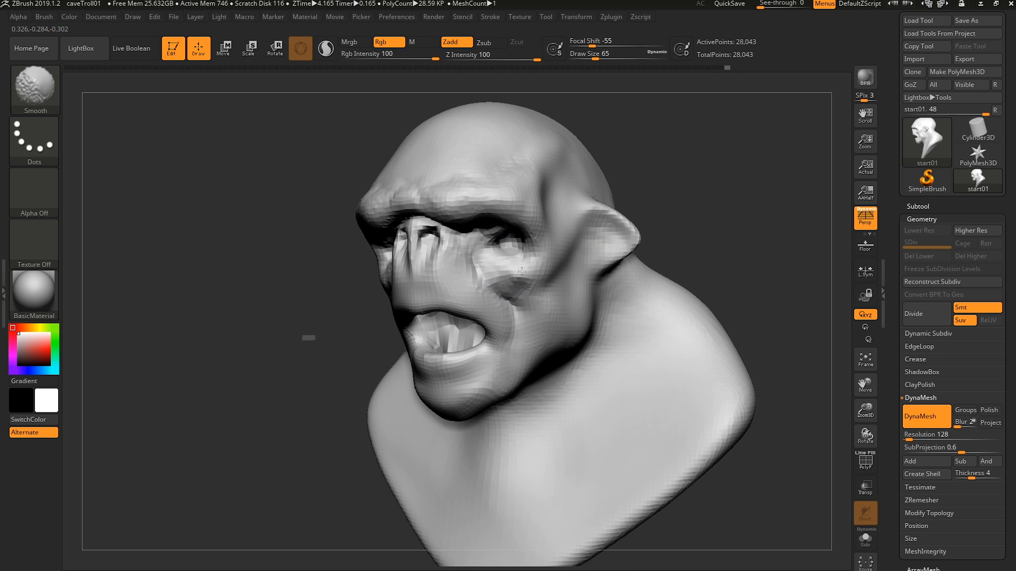
mouse_move(494, 258)
mouse_down()
mouse_move(481, 261)
mouse_move(543, 312)
mouse_up()
- Adjust the chin and jawline with the Move brush at draw size 90
ctrl+right_drag(547, 320, 553, 351)
mouse_move(553, 351)
right_down()
mouse_move(570, 358)
mouse_move(522, 342)
mouse_move(523, 357)
right_up()
drag(510, 377, 511, 379)
key(s)
drag(515, 378, 518, 391)
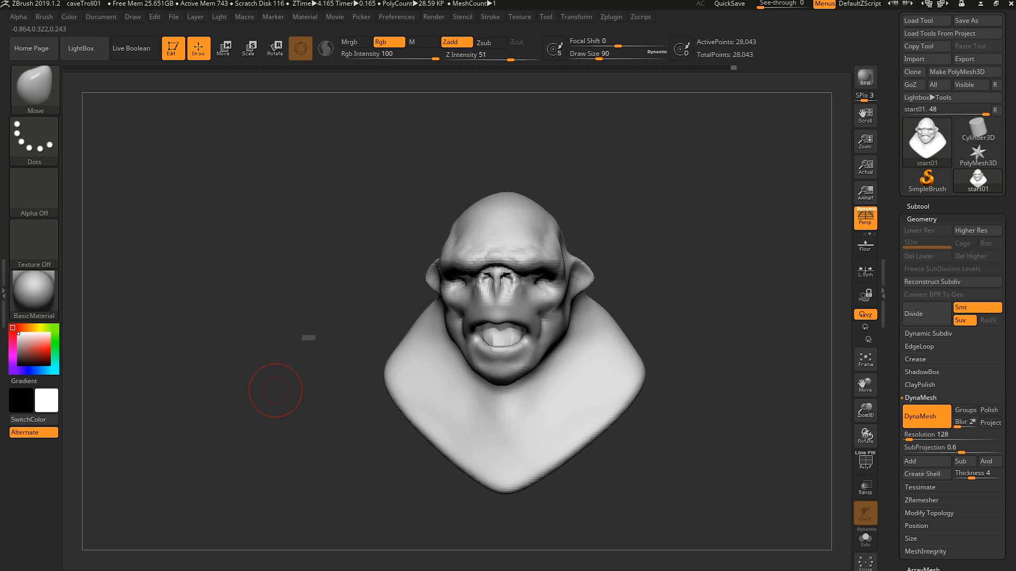
- Slim the jaw at draw size 124 and pull the shoulders slightly outward at draw size 262 with the Move brush
mouse_move(276, 391)
right_down()
mouse_move(494, 367)
mouse_move(508, 380)
mouse_move(572, 360)
right_up()
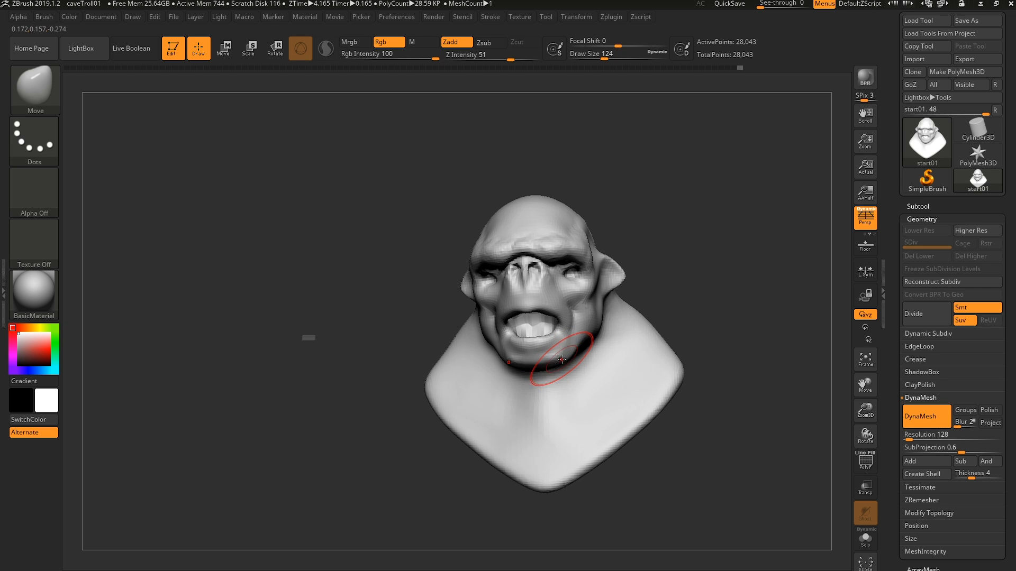
drag(571, 356, 563, 351)
right_drag(564, 353, 525, 362)
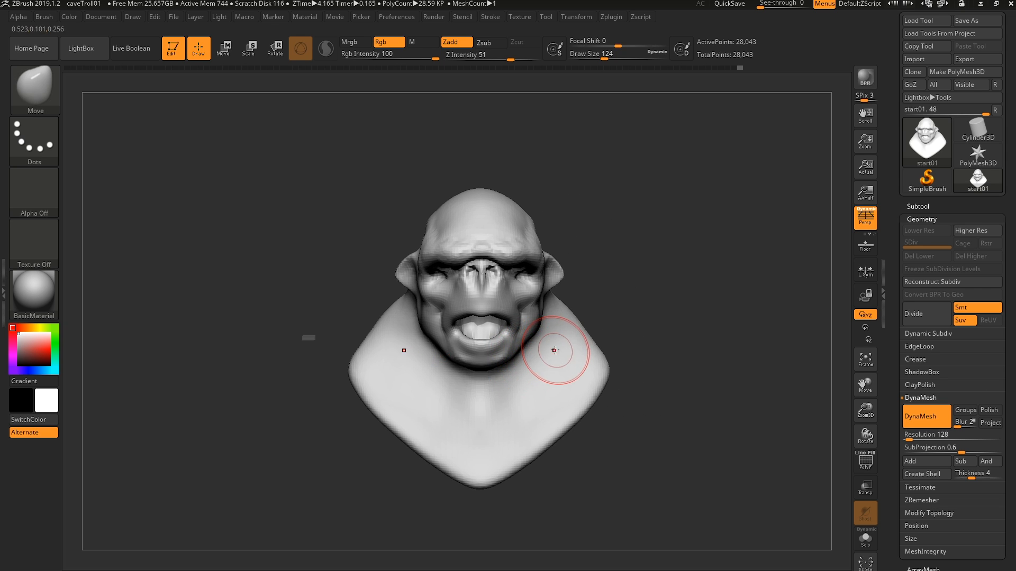
key(bracketright)
key(bracketright)
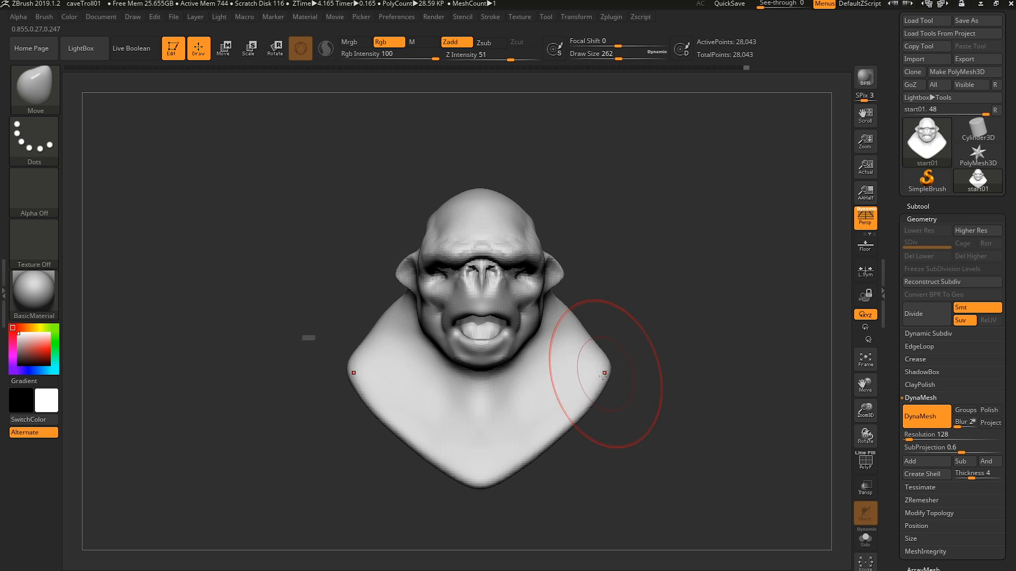
- Build up the sides of the neck with the ClayBuildup brush at a reduced draw size
key(b)
key(c)
key(b)
mouse_move(529, 365)
right_down()
mouse_move(497, 347)
mouse_move(542, 323)
right_up()
key(bracketleft)
key(bracketleft)
key(bracketleft)
key(bracketleft)
key(s)
drag(542, 303, 530, 339)
- Build up the collarbone and upper chest forms with ClayBuildup strokes
right_drag(472, 399, 510, 415)
drag(480, 424, 482, 438)
key(s)
drag(478, 436, 565, 417)
right_drag(576, 406, 562, 407)
mouse_move(569, 411)
mouse_down()
mouse_move(587, 401)
mouse_move(472, 448)
mouse_up()
- Build up muscle folds at the back of the neck with ClayBuildup at draw size 120
right_drag(576, 392, 468, 385)
key(s)
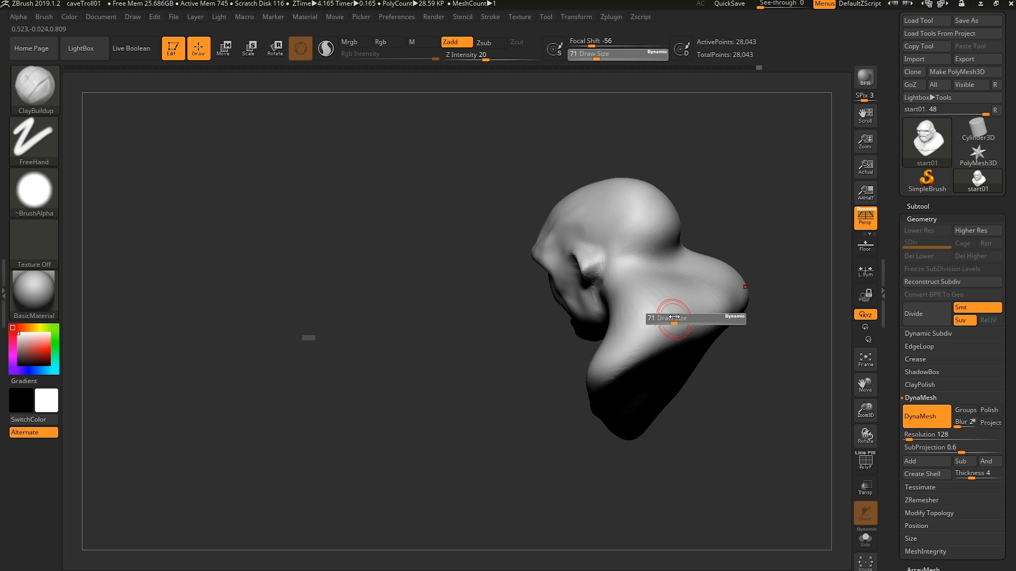
drag(674, 318, 681, 317)
right_drag(681, 318, 641, 254)
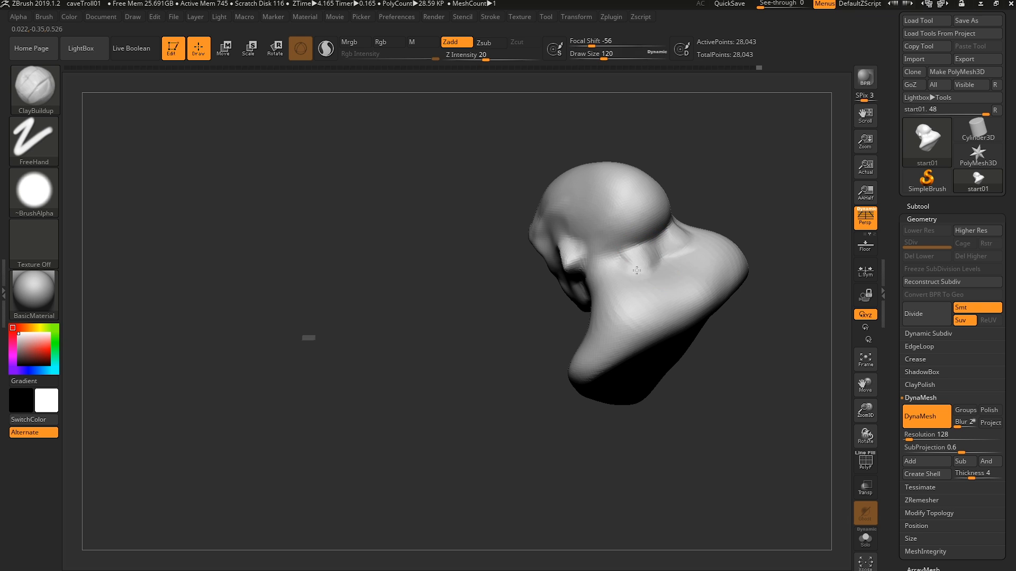
- Build up the upper back and shoulder muscles with ClayBuildup strokes at draw size 145
mouse_move(636, 270)
mouse_down()
mouse_move(660, 313)
mouse_move(666, 305)
mouse_move(638, 270)
mouse_up()
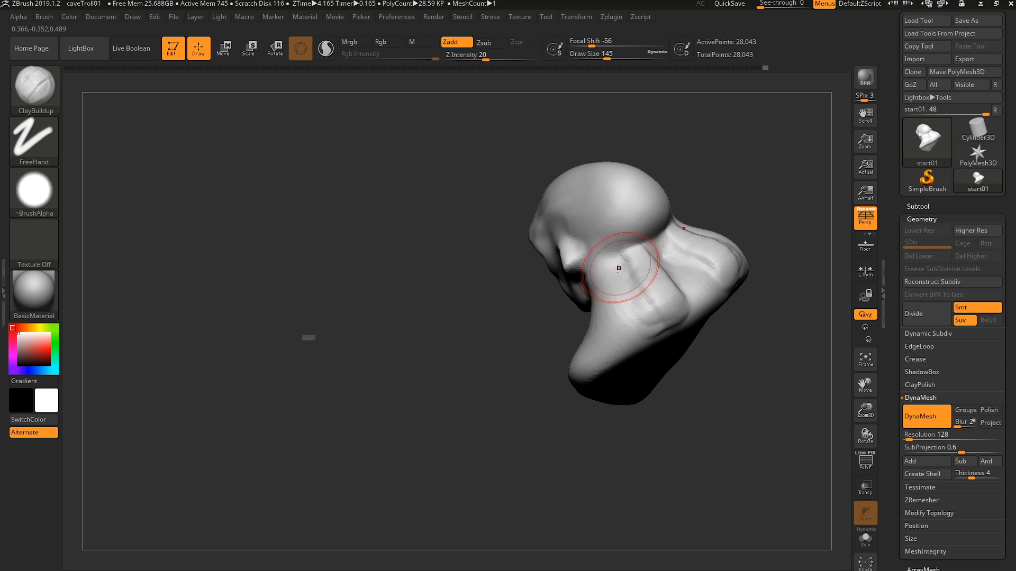
mouse_move(618, 268)
right_down()
mouse_move(587, 264)
mouse_move(608, 267)
right_up()
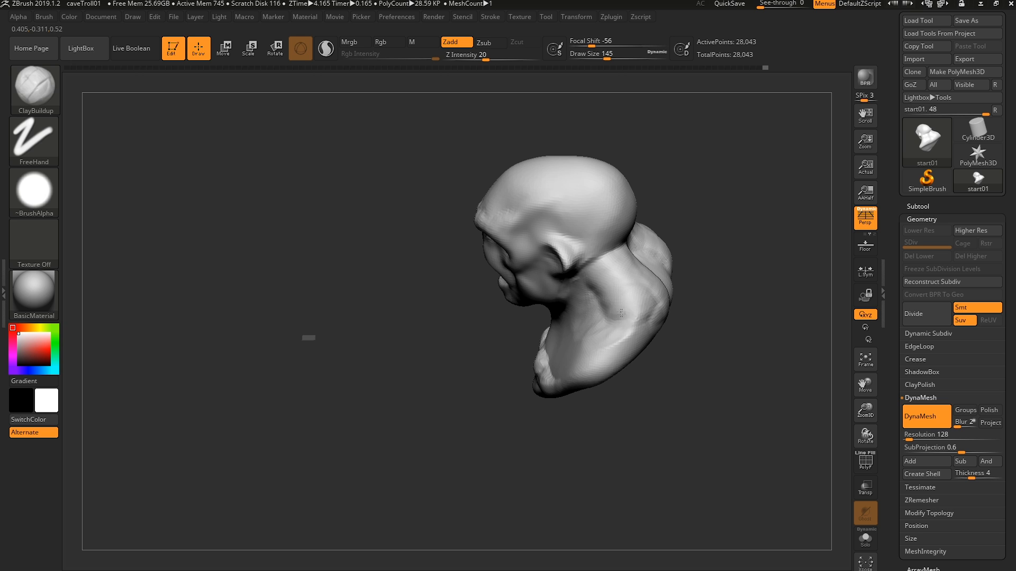
right_drag(595, 352, 572, 298)
- Reduce the ClayBuildup draw size to 94 and build up the front of the neck and the collarbones
key(s)
key(s)
drag(570, 297, 489, 362)
right_drag(490, 360, 524, 324)
drag(526, 323, 491, 374)
right_drag(490, 373, 532, 355)
drag(458, 366, 435, 316)
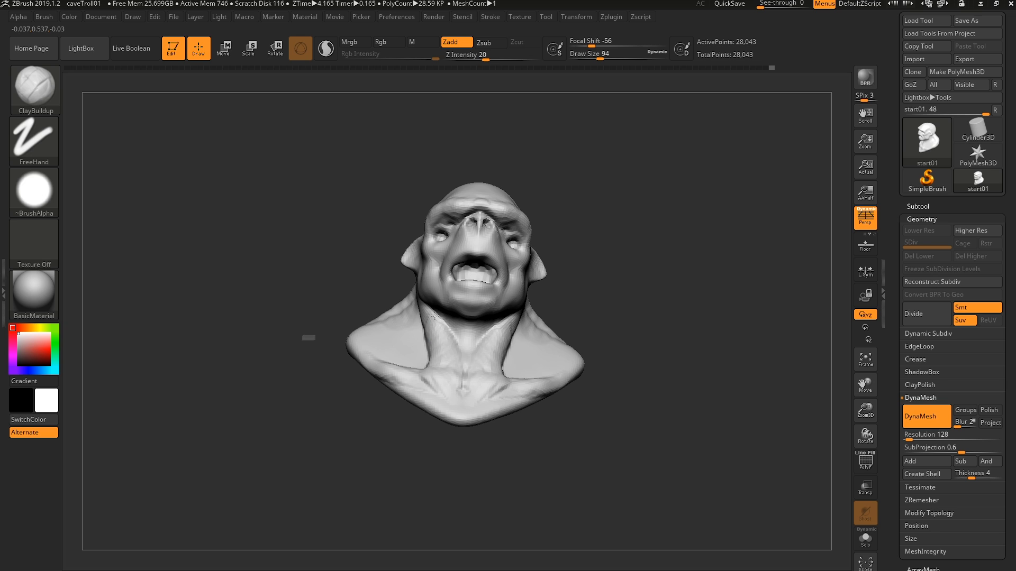
- Build up the neck muscle running from behind the ear down to the collarbone with ClayBuildup
right_drag(435, 316, 504, 315)
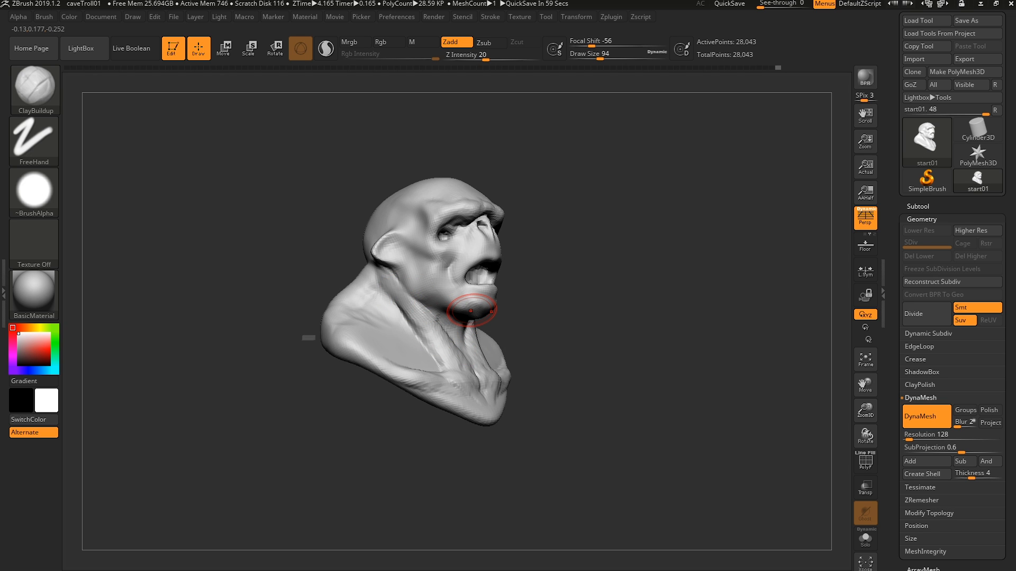
right_drag(480, 396, 492, 354)
key(f)
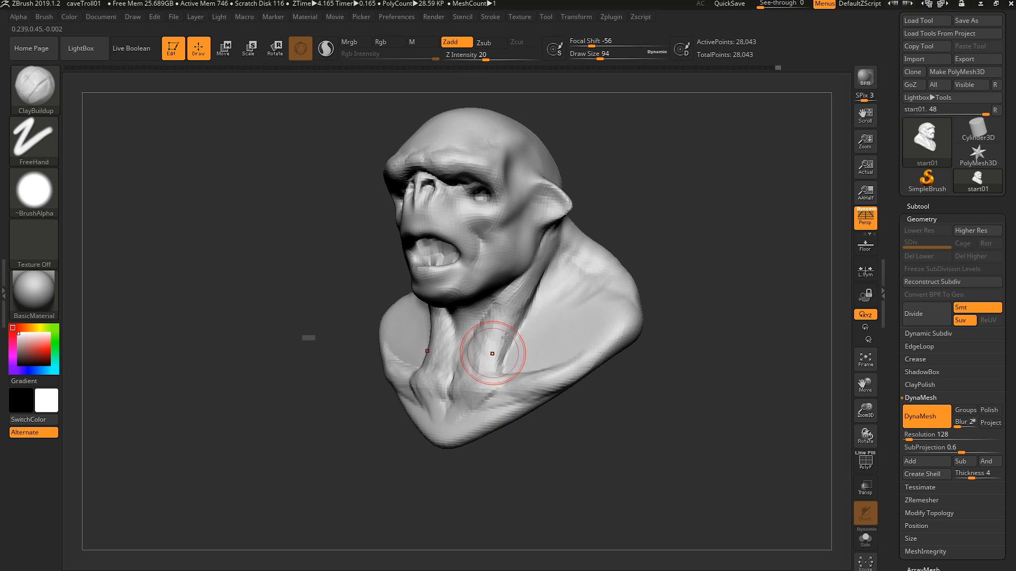
mouse_move(544, 272)
mouse_down()
mouse_move(551, 250)
mouse_move(463, 383)
mouse_up()
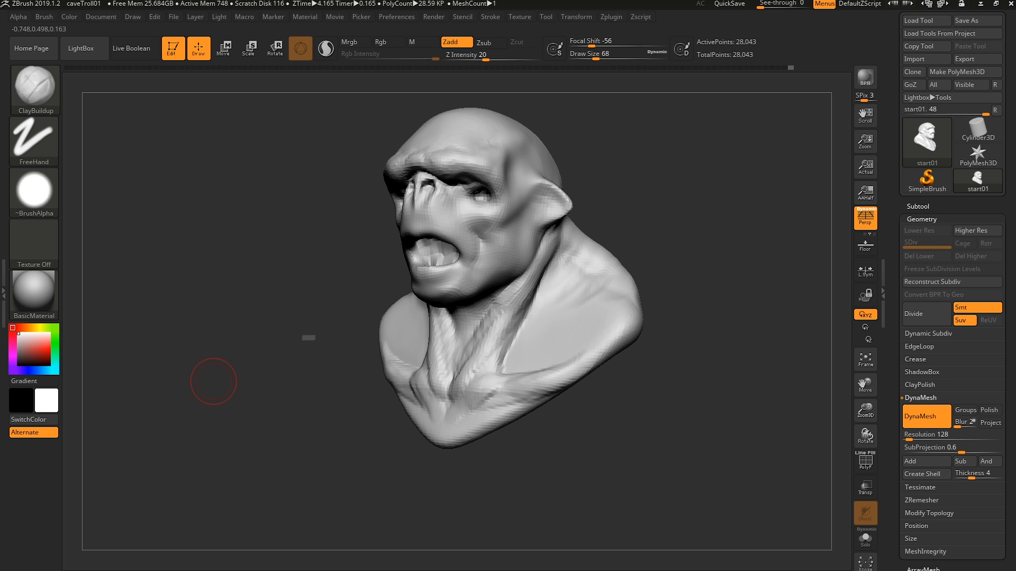
- Face the bust to the front at a smaller size and set See-through to 48
drag(213, 381, 402, 344)
alt+drag(402, 344, 356, 375)
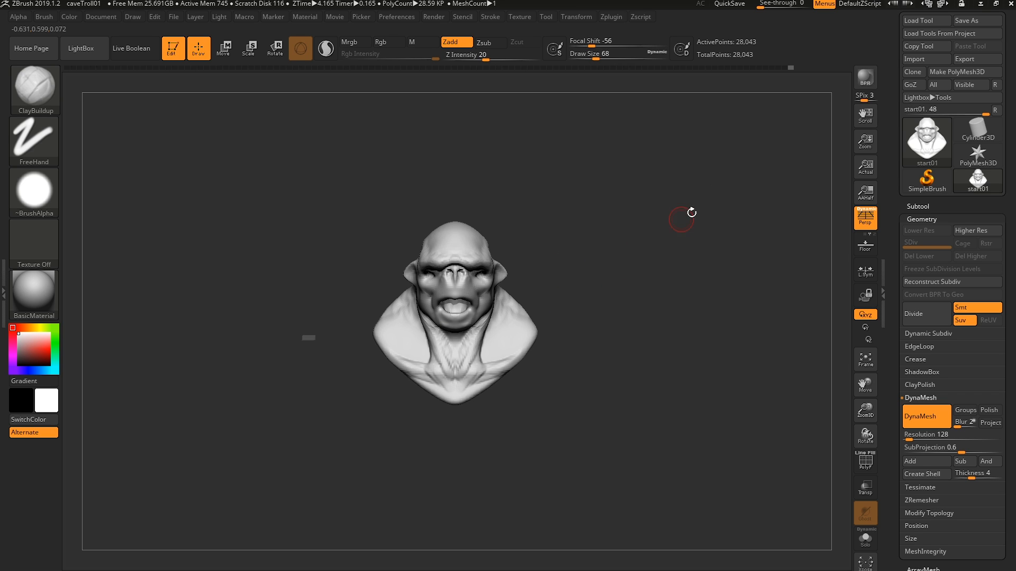
drag(761, 6, 783, 7)
alt+right_drag(476, 301, 463, 297)
- Widen the shoulders by pulling them outward with the Move brush at draw size 324
key(s)
drag(508, 309, 527, 310)
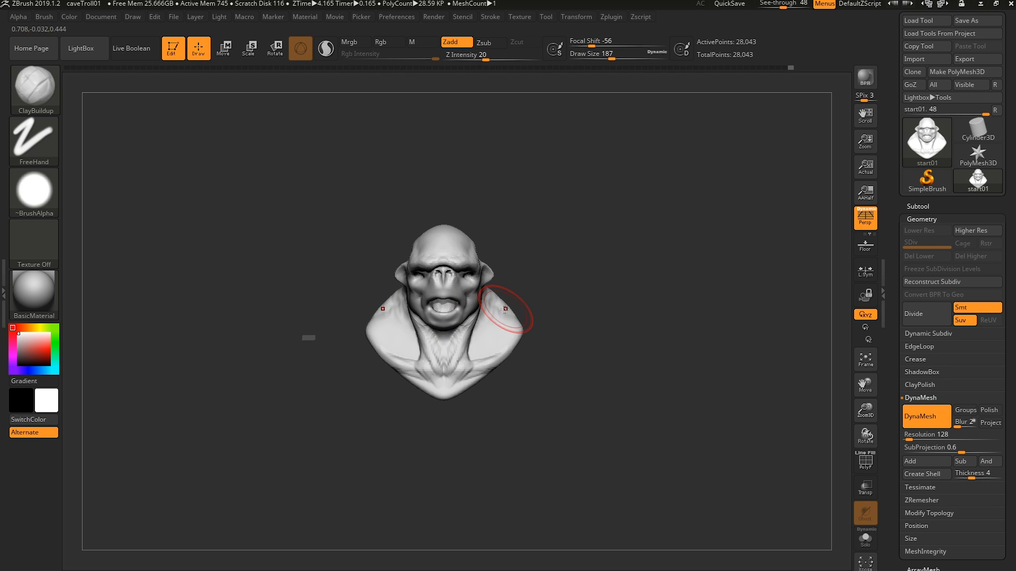
key(b)
key(m)
key(v)
key(bracketright)
key(bracketright)
key(bracketright)
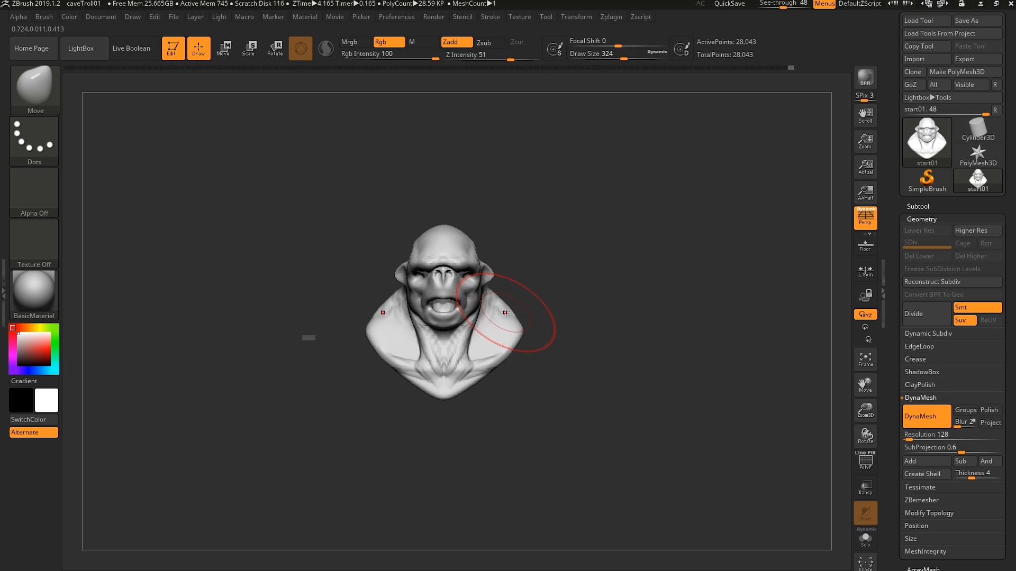
mouse_move(511, 307)
mouse_down()
mouse_move(520, 293)
mouse_move(530, 314)
mouse_up()
- Raise the lower tip of the chest slightly with the Move brush at draw size 500, undoing unwanted strokes
key(s)
drag(485, 350, 491, 349)
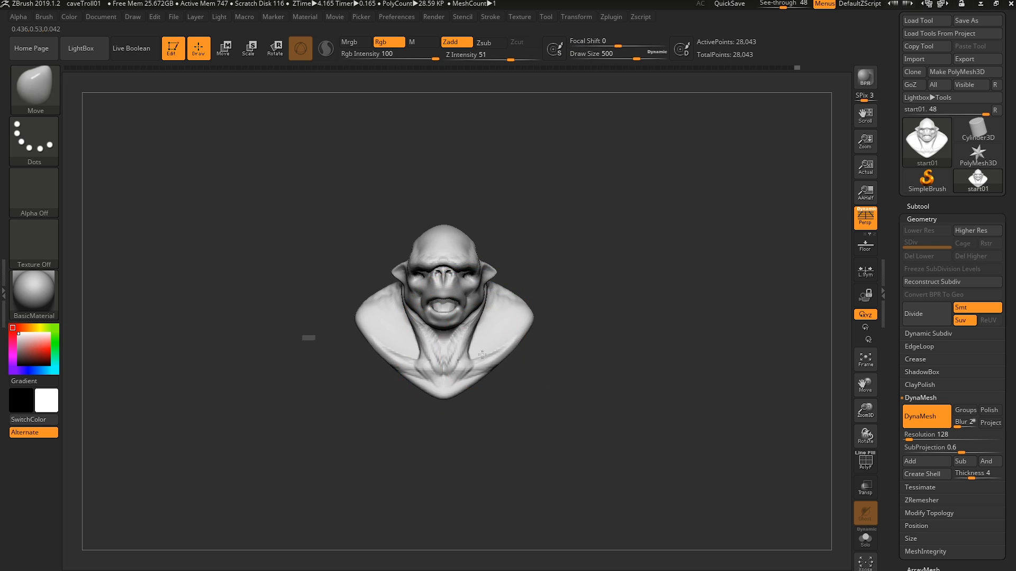
mouse_move(482, 355)
mouse_down()
mouse_move(482, 332)
mouse_move(475, 354)
mouse_move(453, 321)
mouse_up()
key(ctrl+z)
key(ctrl+z)
- Pull the ears in closer to the head with the Move brush, stepping the draw size down to 182
key(bracketleft)
key(bracketleft)
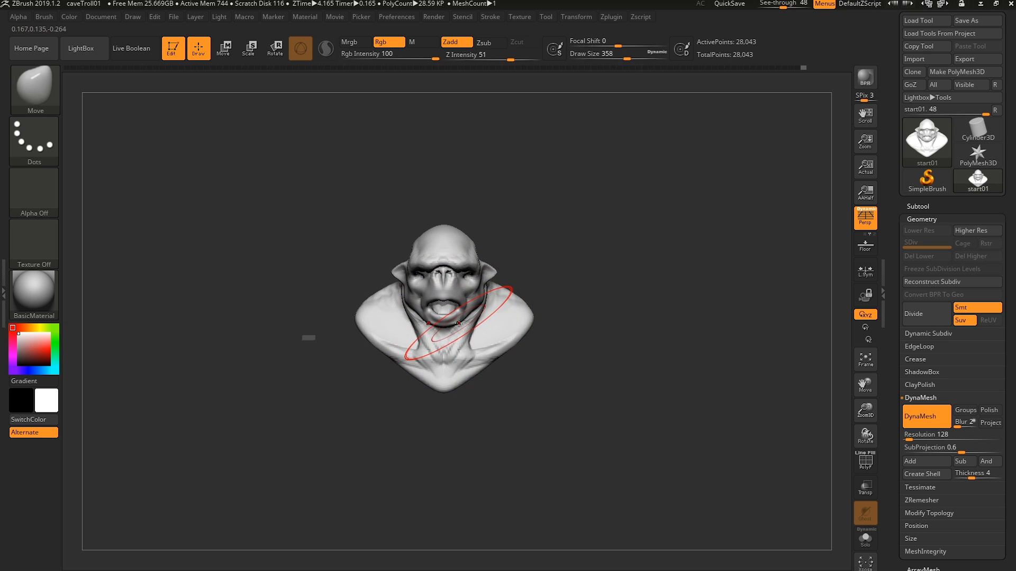
mouse_move(459, 323)
right_down()
mouse_move(479, 318)
mouse_move(461, 321)
right_up()
key(bracketleft)
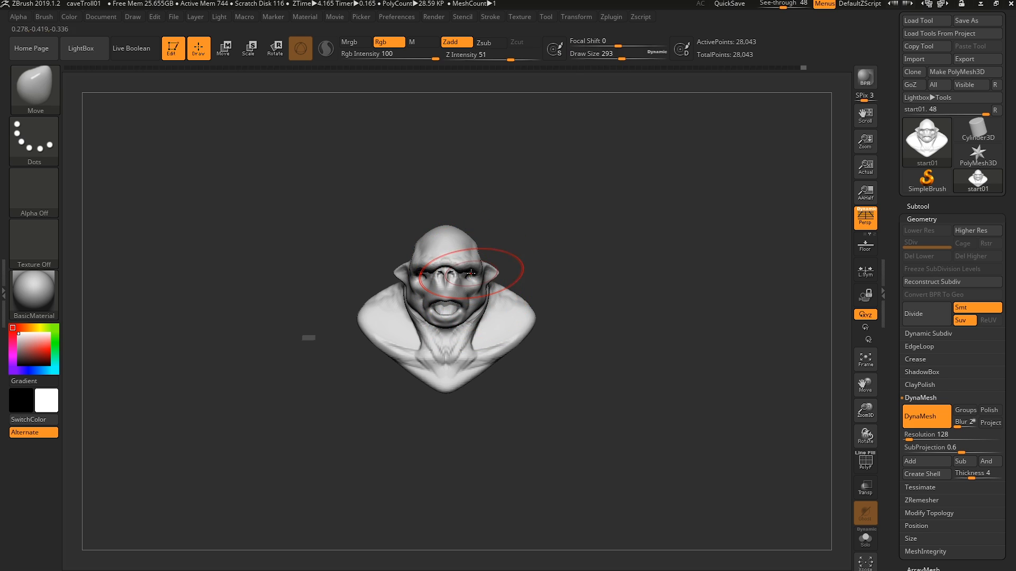
key(bracketleft)
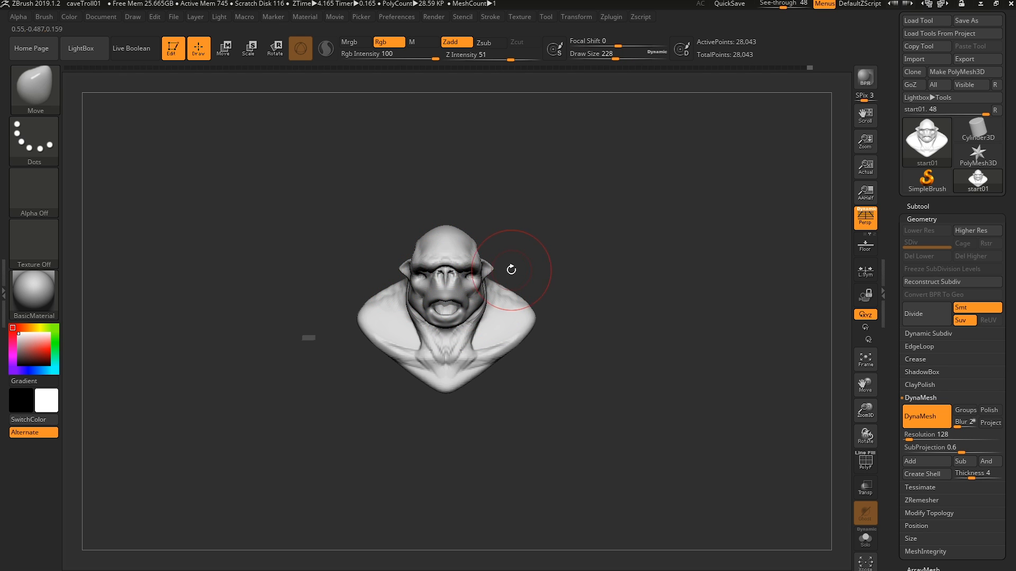
key(bracketleft)
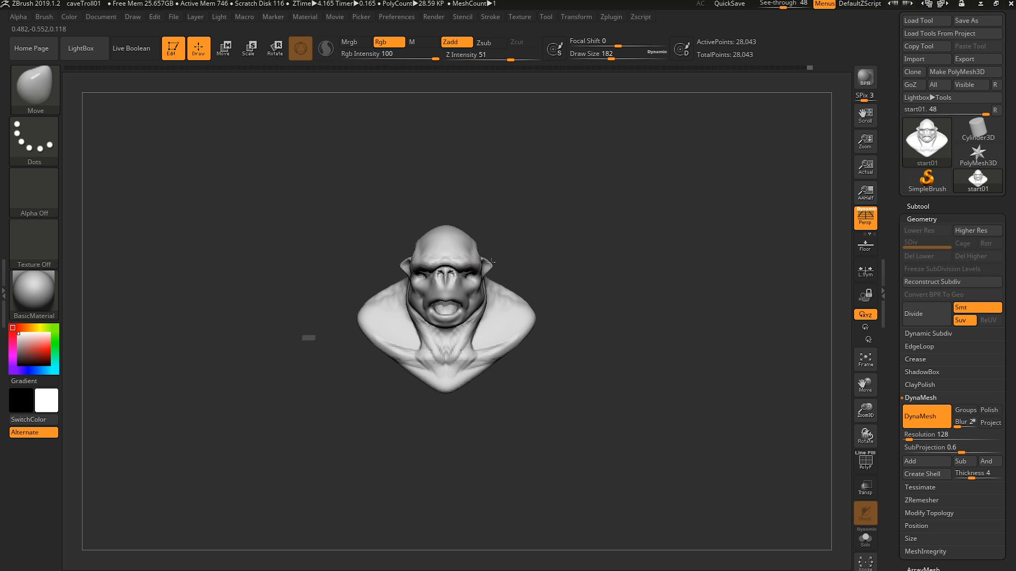
- Narrow the sides of the face and jaw with the Move brush at draw sizes 212 and 202
key(bracketright)
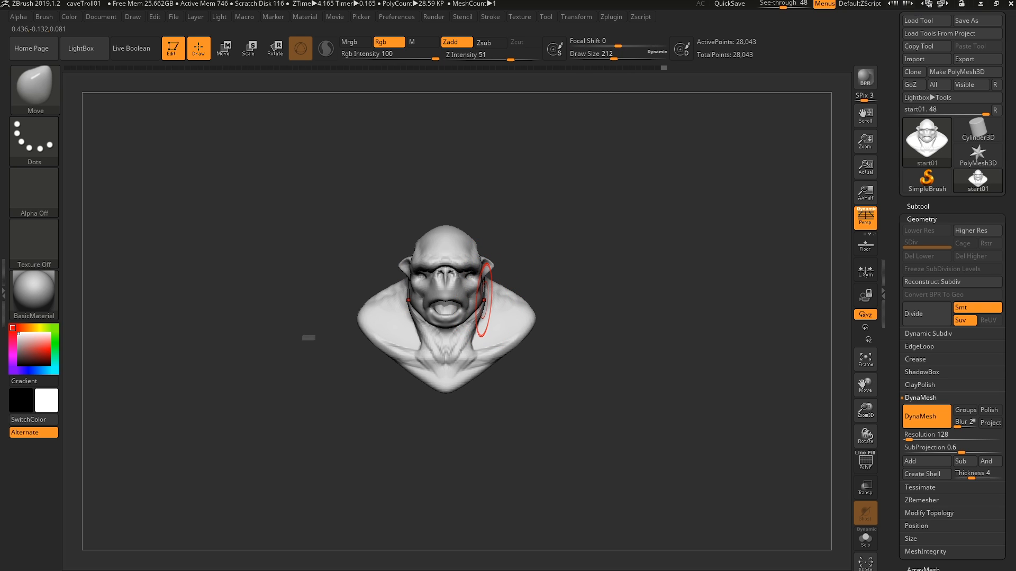
key(bracketleft)
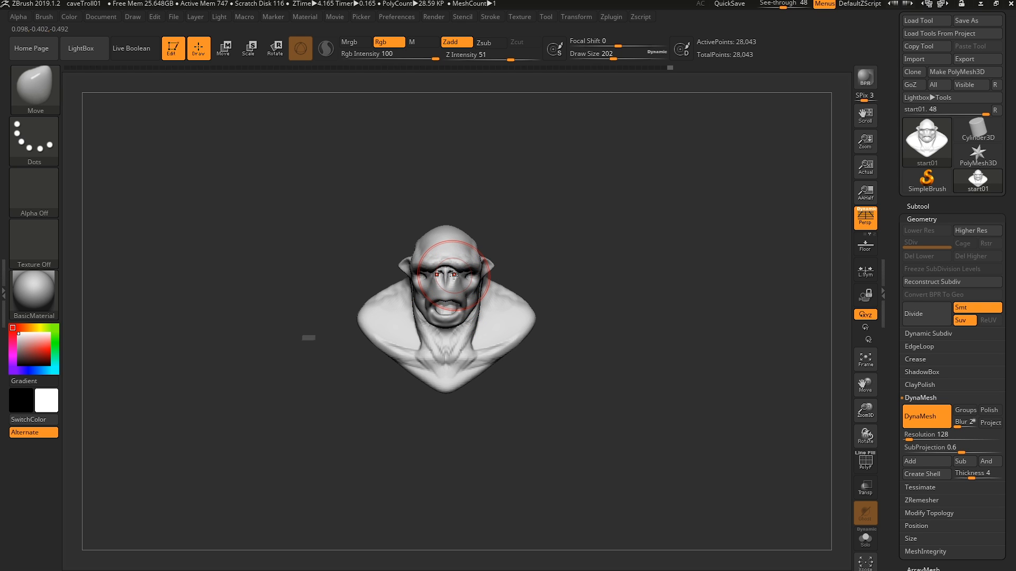
key(bracketleft)
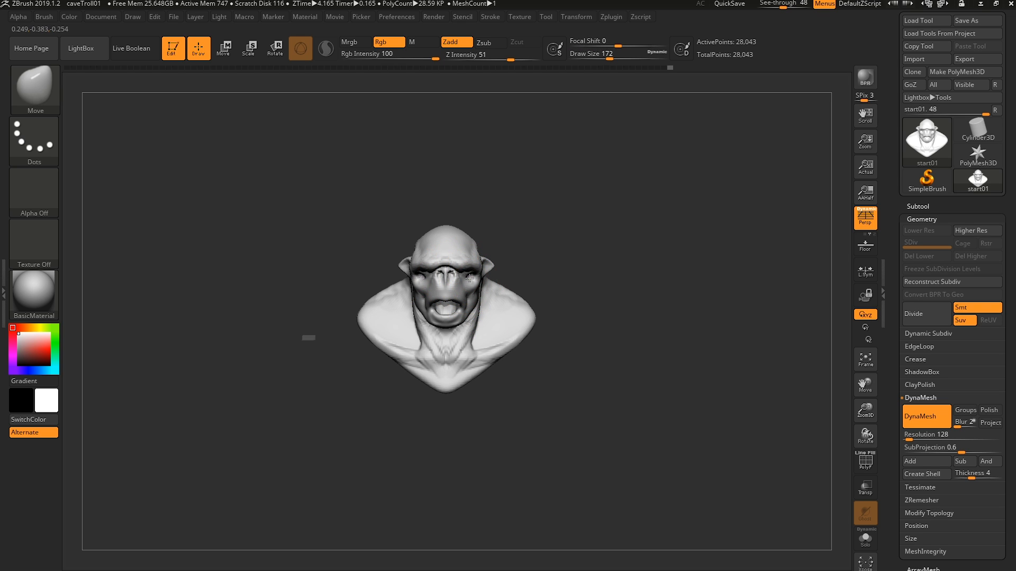
- Tuck the ear tips inward and narrow the mouth and lower jaw with the Move brush
drag(489, 264, 484, 264)
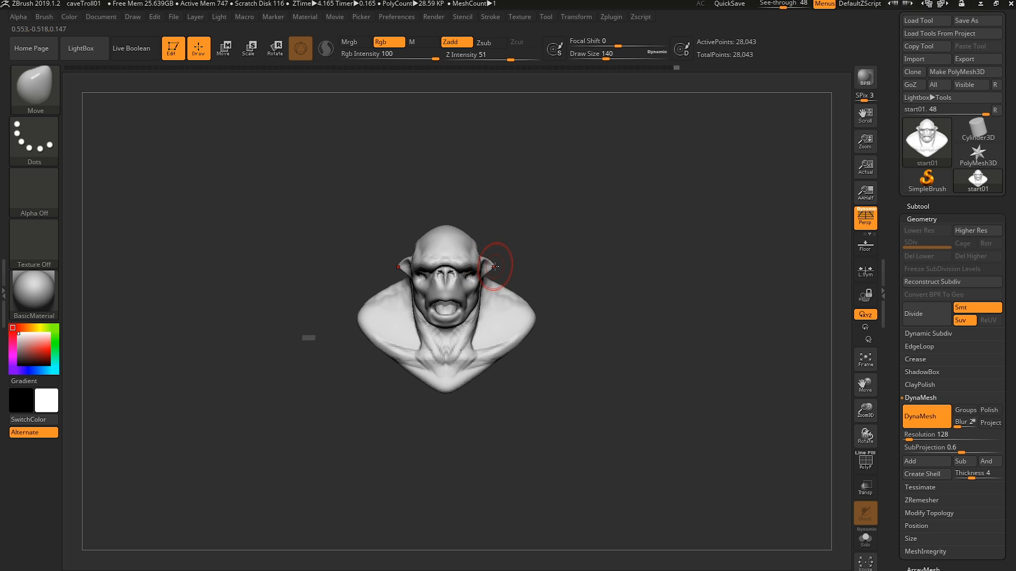
key(bracketright)
key(bracketright)
key(bracketright)
drag(430, 317, 426, 312)
key(s)
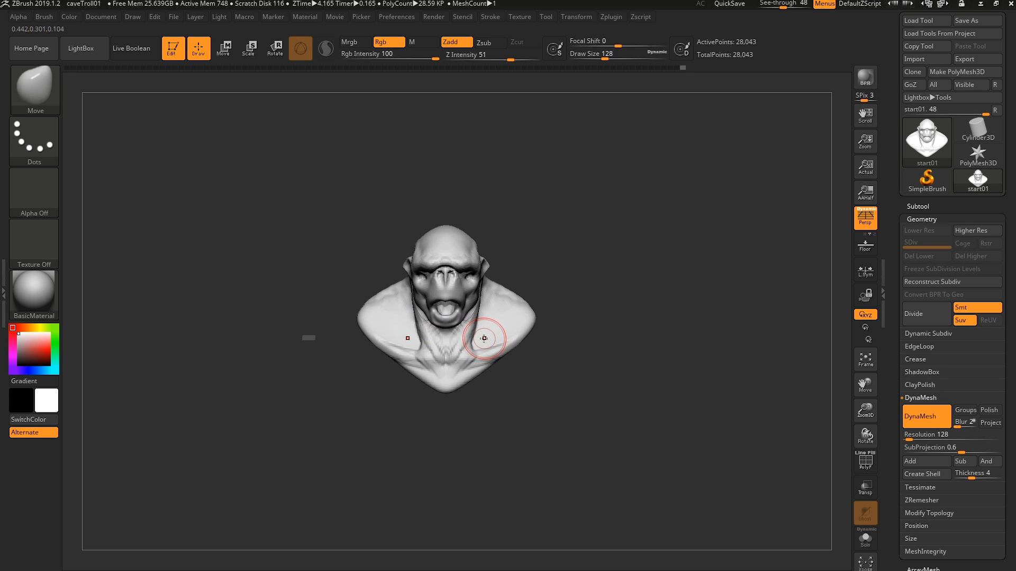
- Push the lower edge of the chest upward with the Move brush at draw size 351
key(bracketright)
key(bracketright)
key(bracketright)
key(bracketright)
key(bracketright)
key(bracketright)
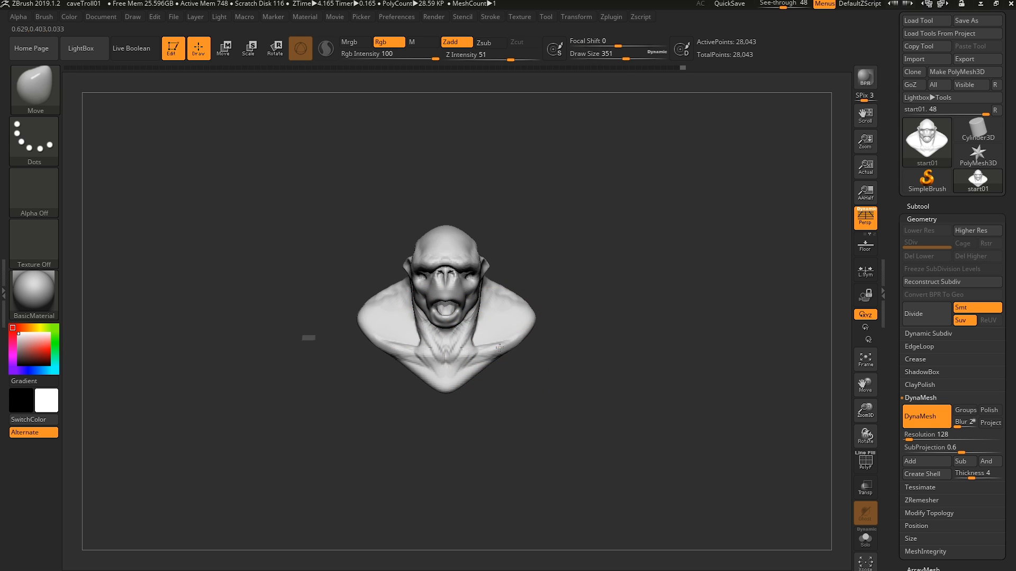
drag(448, 388, 453, 369)
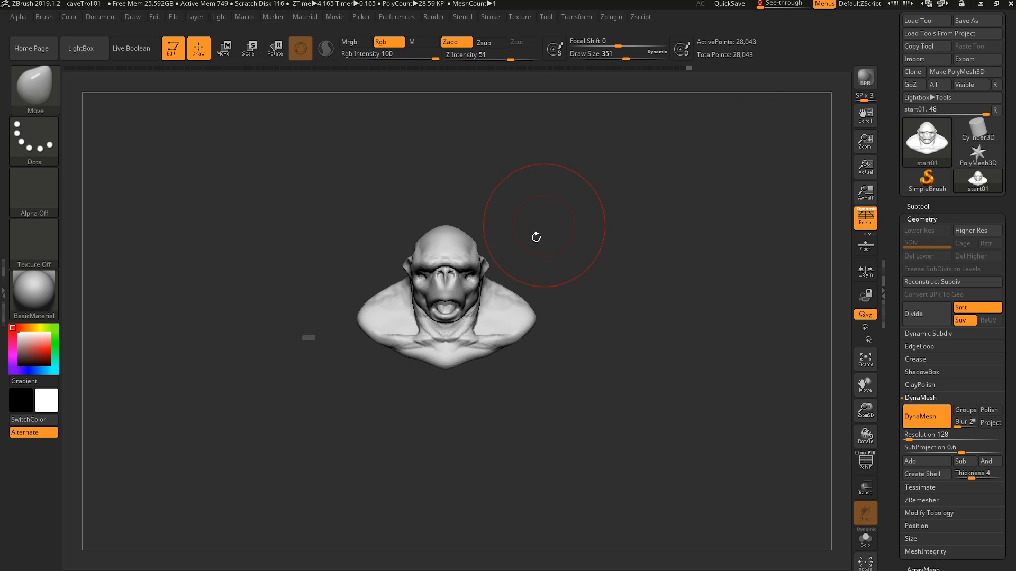
- Push the base of the chest back in side view with the Move brush
mouse_move(535, 234)
mouse_down()
mouse_move(469, 363)
mouse_move(466, 402)
mouse_move(463, 367)
mouse_move(466, 391)
mouse_move(505, 368)
mouse_up()
shift+right_drag(506, 368, 483, 366)
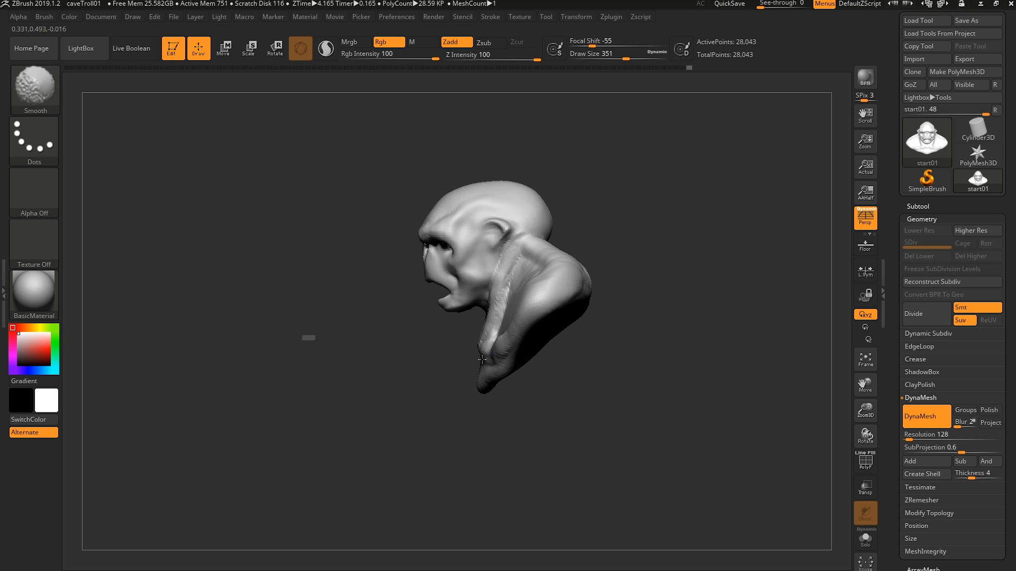
drag(480, 367, 493, 373)
right_drag(486, 368, 534, 350)
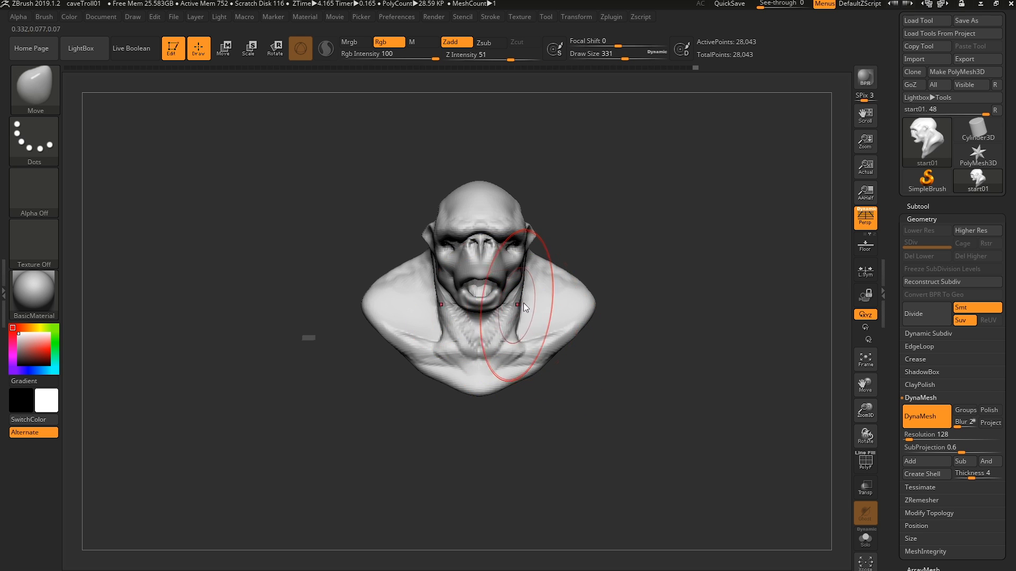
- Refine the cheeks and sides of the face with the Move brush at draw sizes 120 and 101
ctrl+right_drag(521, 299, 517, 265)
key(s)
mouse_move(517, 263)
mouse_down()
mouse_move(504, 263)
mouse_move(509, 253)
mouse_up()
key(s)
right_drag(514, 255, 479, 259)
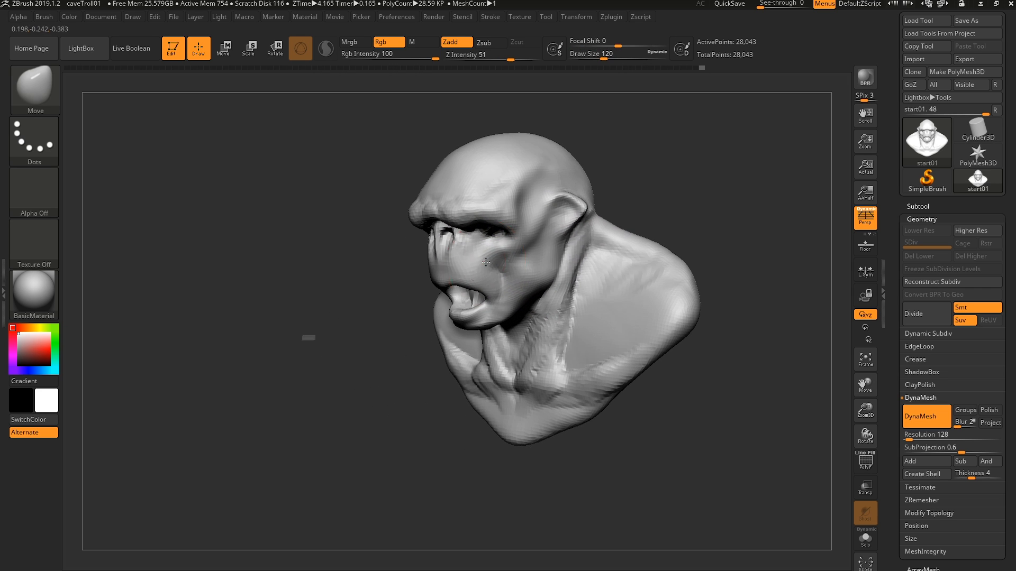
key(s)
drag(507, 256, 499, 254)
right_drag(499, 254, 519, 251)
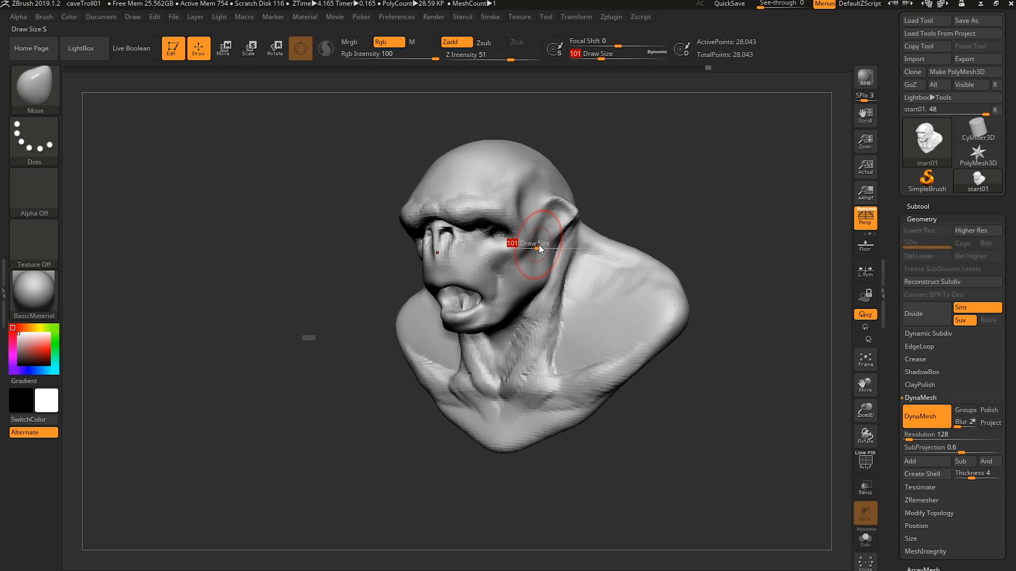
drag(539, 249, 543, 248)
- Smooth the brow ridge above the eyes with the Smooth brush at draw size 74
mouse_move(547, 230)
right_down()
mouse_move(544, 219)
mouse_move(558, 212)
mouse_move(513, 203)
right_up()
key(shift)
key(shift)
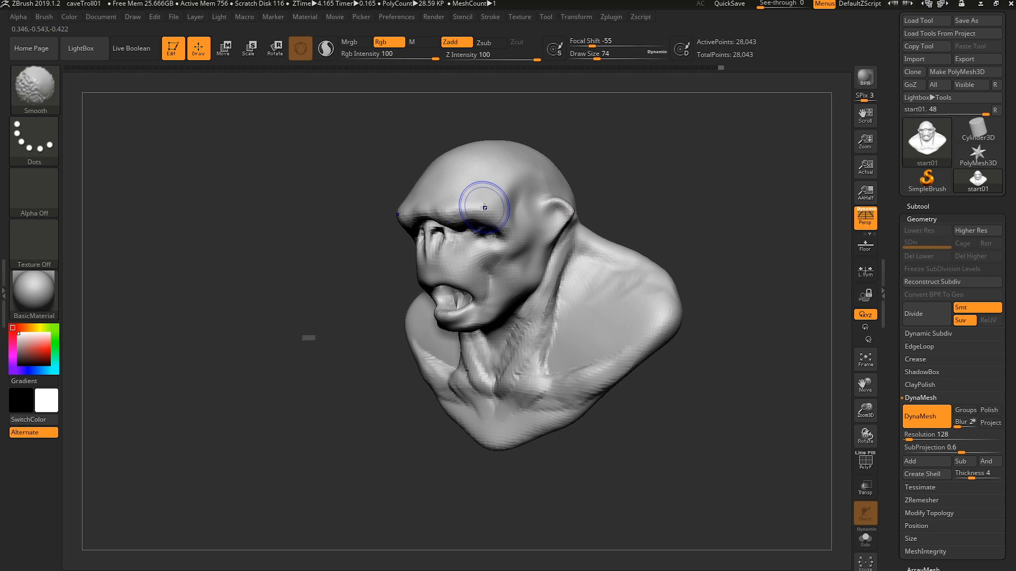
right_drag(458, 249, 488, 241)
key(shift)
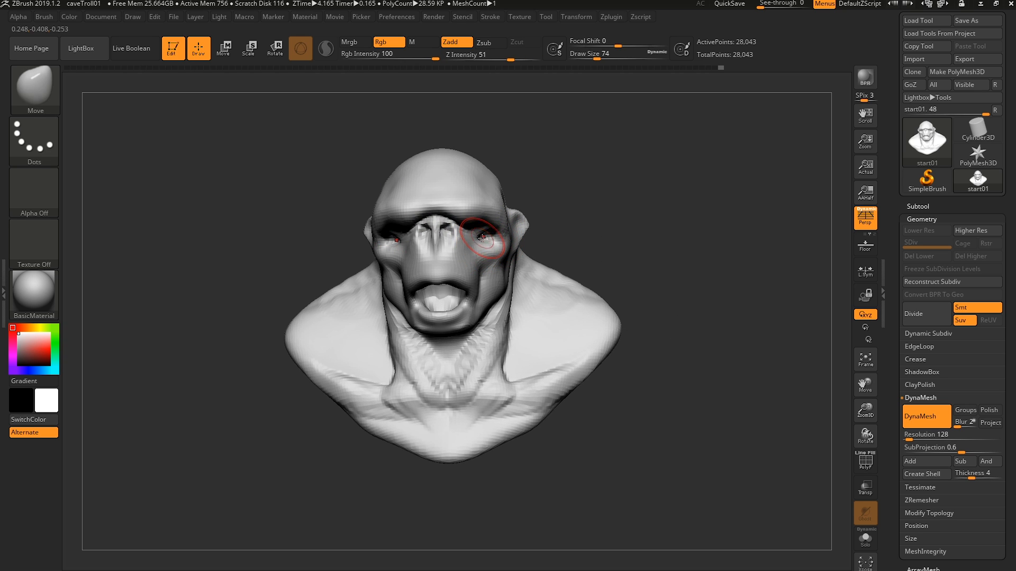
- Adjust the outer cheek contour below the eyes with the Move brush at draw size 59
key(s)
drag(490, 265, 492, 265)
drag(505, 258, 511, 256)
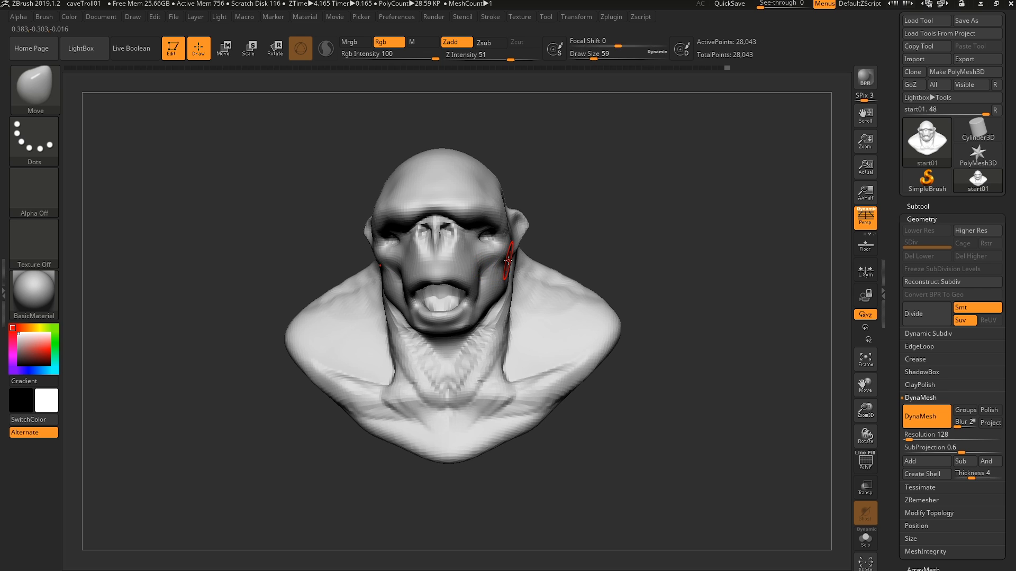
right_drag(511, 257, 498, 257)
key(s)
drag(502, 264, 504, 264)
- Reshape the jaw corners with the Move brush at draw size 71 and smooth the front of the neck
right_drag(500, 261, 501, 296)
key(bracketright)
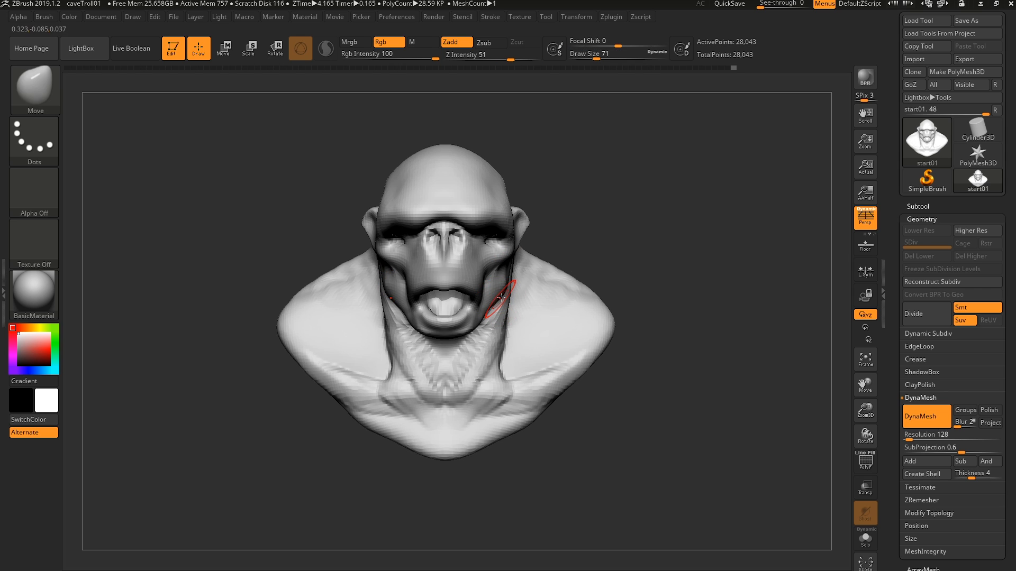
key(bracketright)
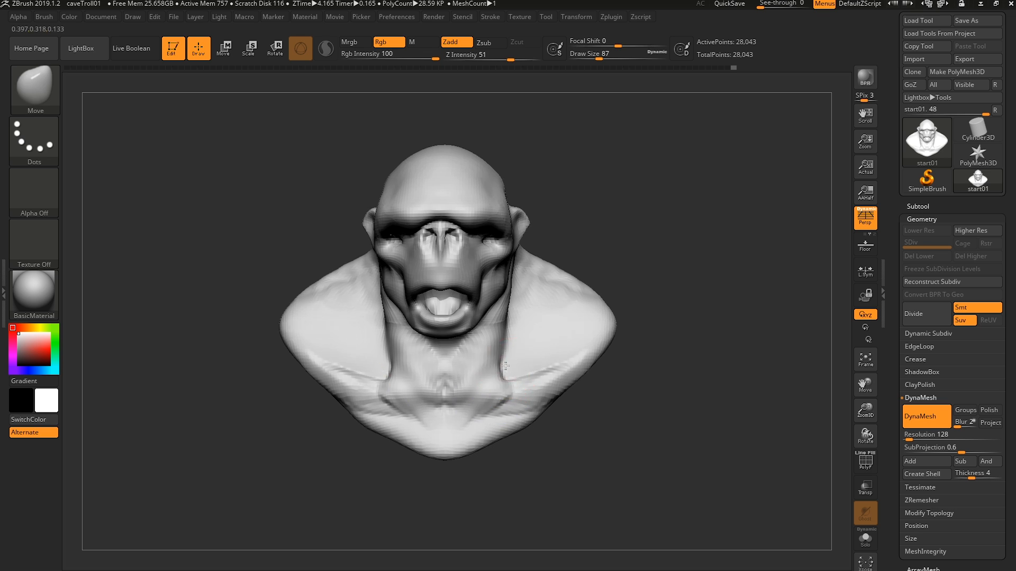
- Pull the lower neck and chest base back in side view with the Move brush, raising the draw size to 358
key(s)
mouse_move(487, 329)
right_down()
mouse_move(510, 363)
mouse_move(483, 396)
right_up()
key(bracketright)
key(bracketright)
key(bracketright)
key(bracketright)
key(bracketright)
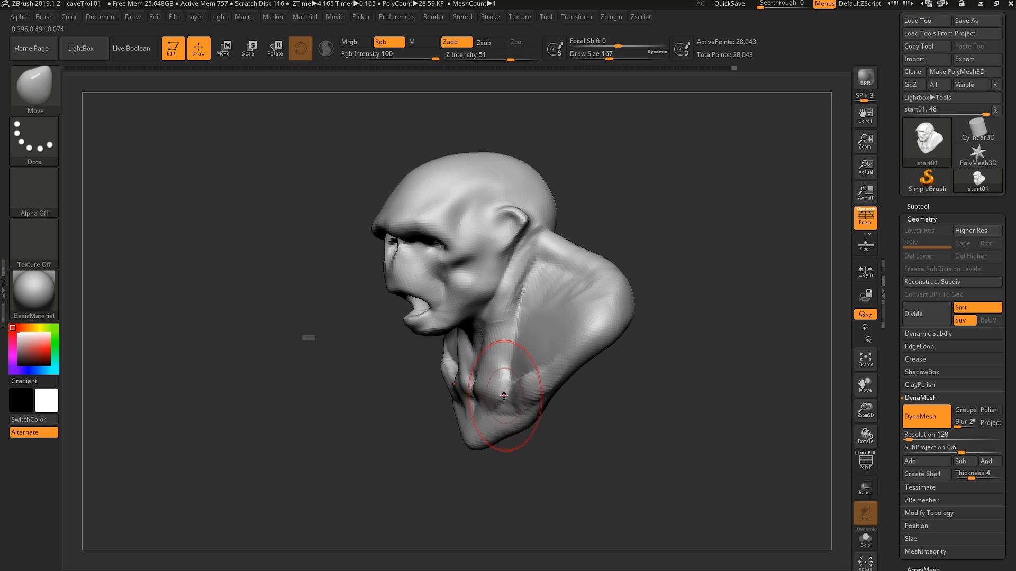
key(s)
drag(495, 392, 513, 392)
mouse_move(513, 392)
right_down()
mouse_move(502, 387)
mouse_move(503, 402)
right_up()
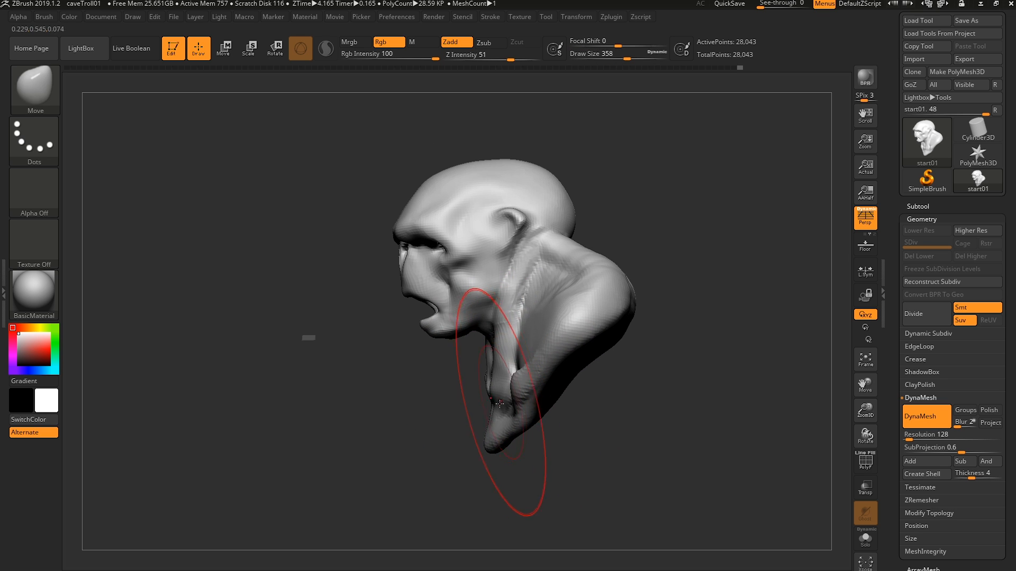
mouse_move(503, 404)
mouse_down()
mouse_move(511, 452)
mouse_move(549, 395)
mouse_up()
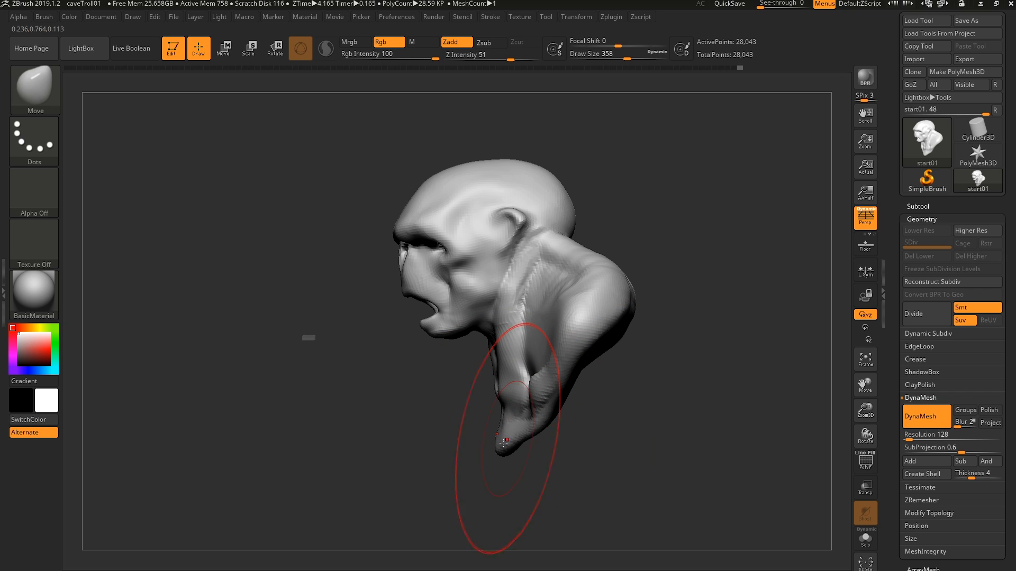
mouse_move(510, 437)
mouse_down()
mouse_move(518, 456)
mouse_move(525, 415)
mouse_move(509, 382)
mouse_move(503, 404)
mouse_up()
- Smooth the side of the neck and its transition into the shoulder at draw size 197
key(s)
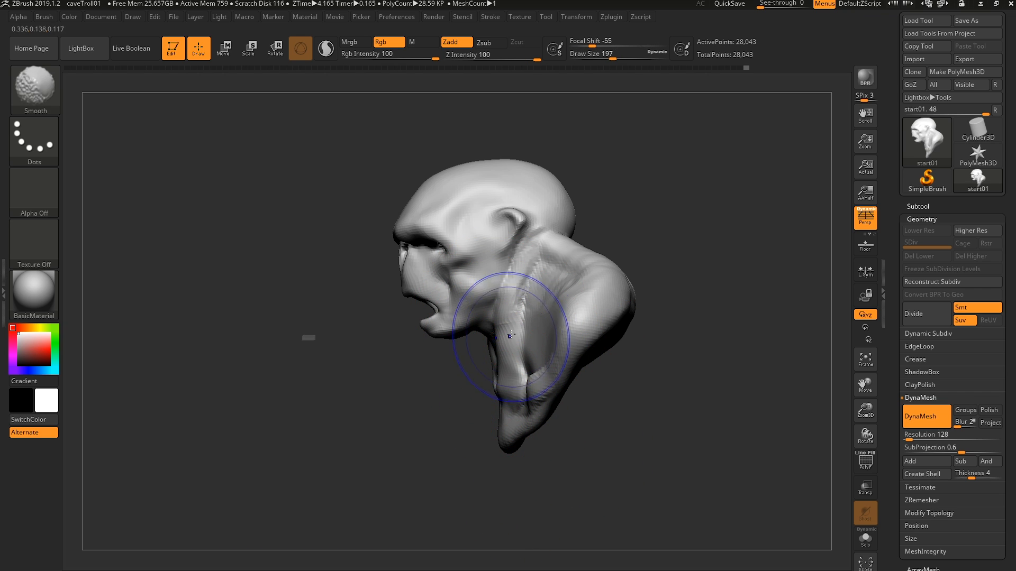
shift+drag(511, 336, 526, 289)
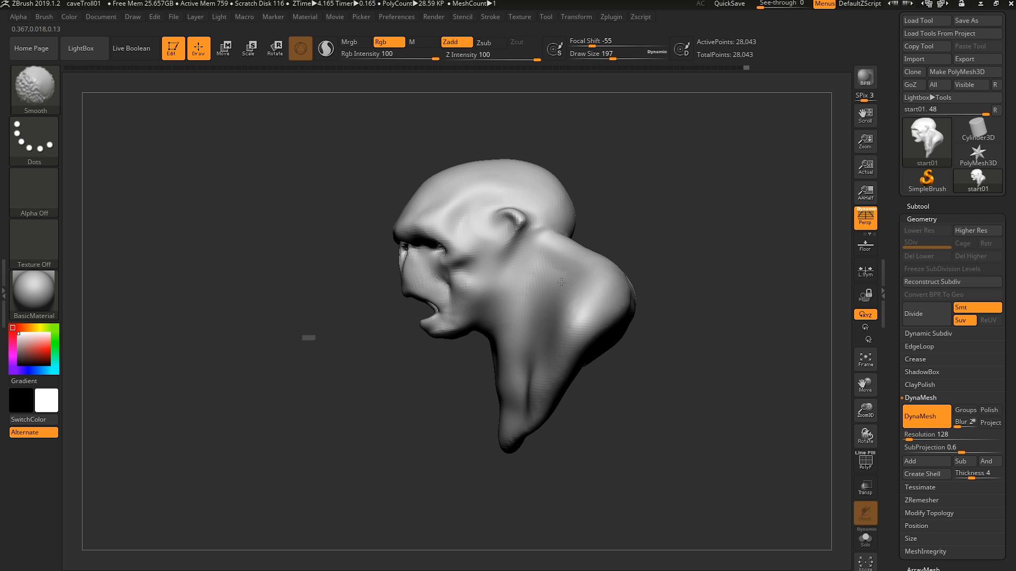
- Build up the cheek beside the mouth with the ClayBuildup brush at draw size 56
mouse_move(561, 282)
shift+right_down()
mouse_move(608, 318)
mouse_move(569, 356)
shift+right_up()
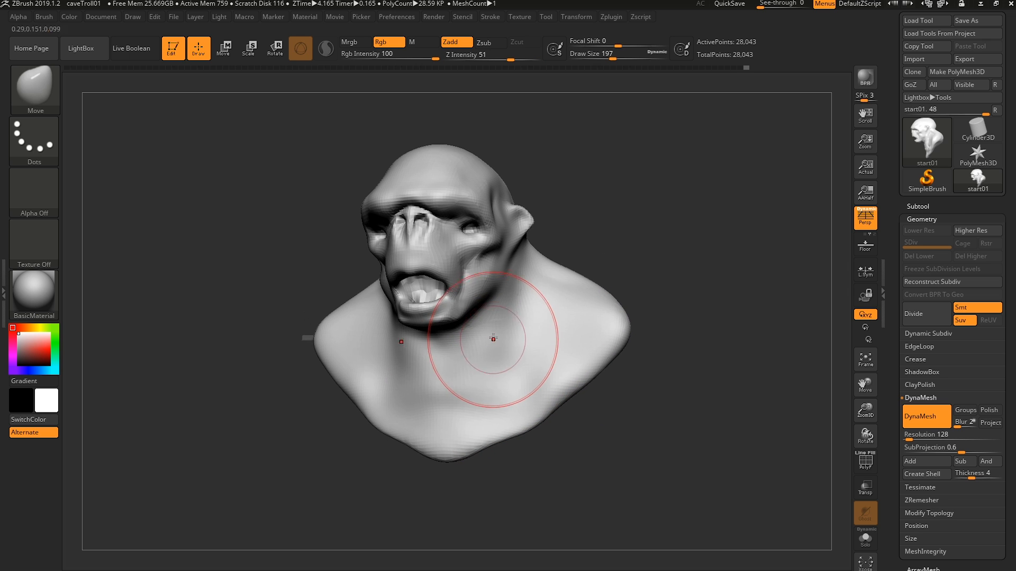
mouse_move(493, 338)
shift+right_down()
mouse_move(471, 285)
mouse_move(486, 277)
mouse_move(465, 249)
shift+right_up()
key(b)
key(c)
key(b)
key(s)
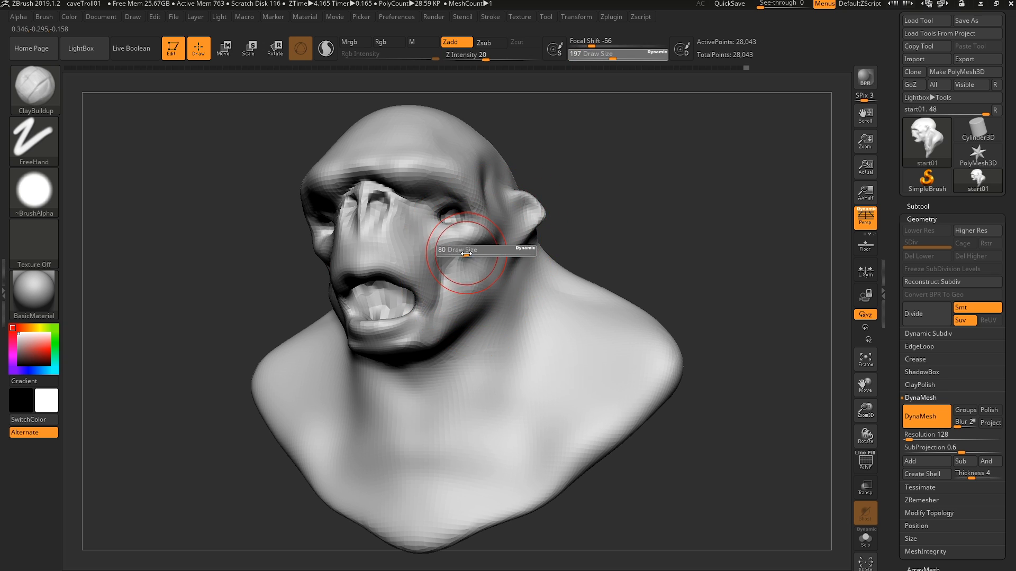
drag(465, 254, 466, 259)
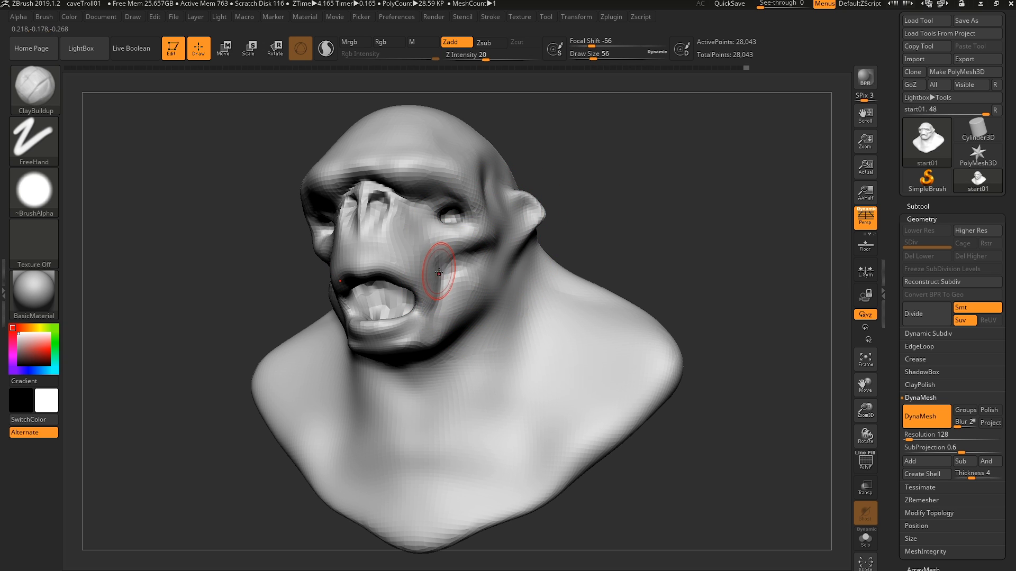
mouse_move(438, 272)
right_down()
mouse_move(394, 246)
mouse_move(468, 207)
mouse_move(468, 227)
right_up()
- Refine the brow ridge above the eye with ClayBuildup at draw size 39, and adjust its shape with the Move brush
key(s)
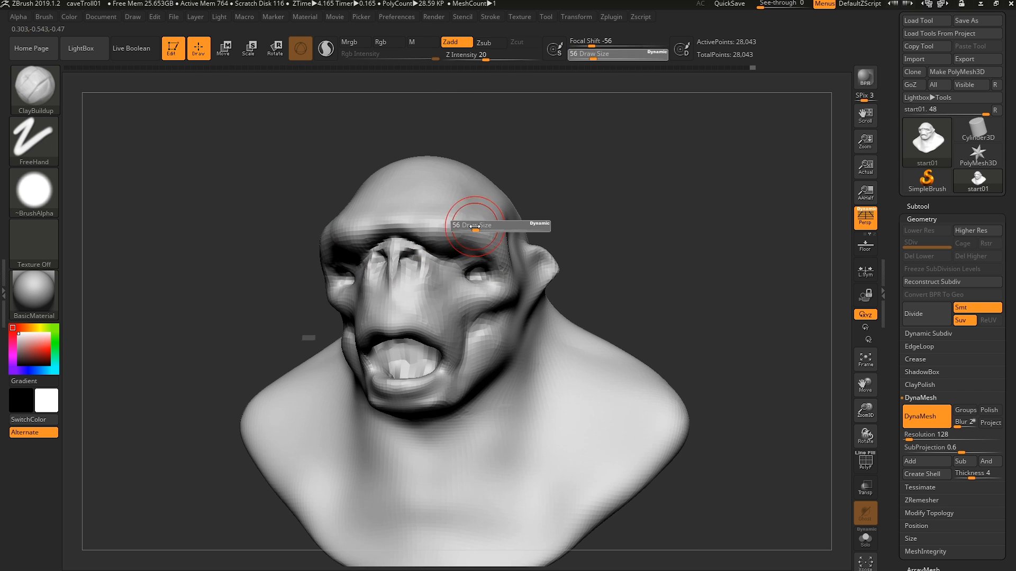
drag(473, 228, 506, 254)
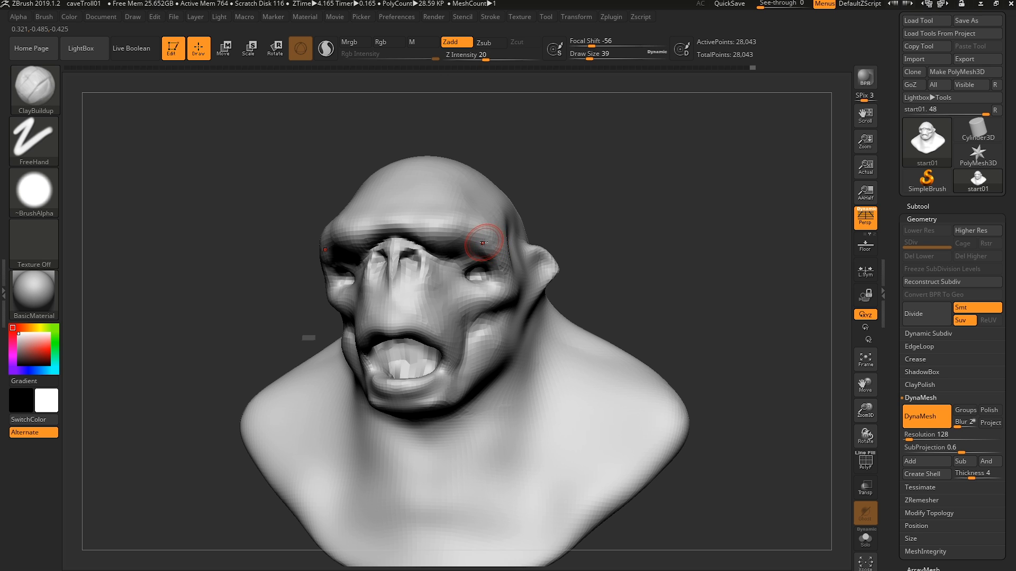
key(b)
key(m)
key(v)
drag(465, 248, 484, 248)
- Adjust the outer eye area with the Move brush at draw size 51, and compare the front view with perspective toggled off and on
mouse_move(508, 254)
right_down()
mouse_move(454, 248)
mouse_move(484, 258)
mouse_move(477, 271)
right_up()
key(s)
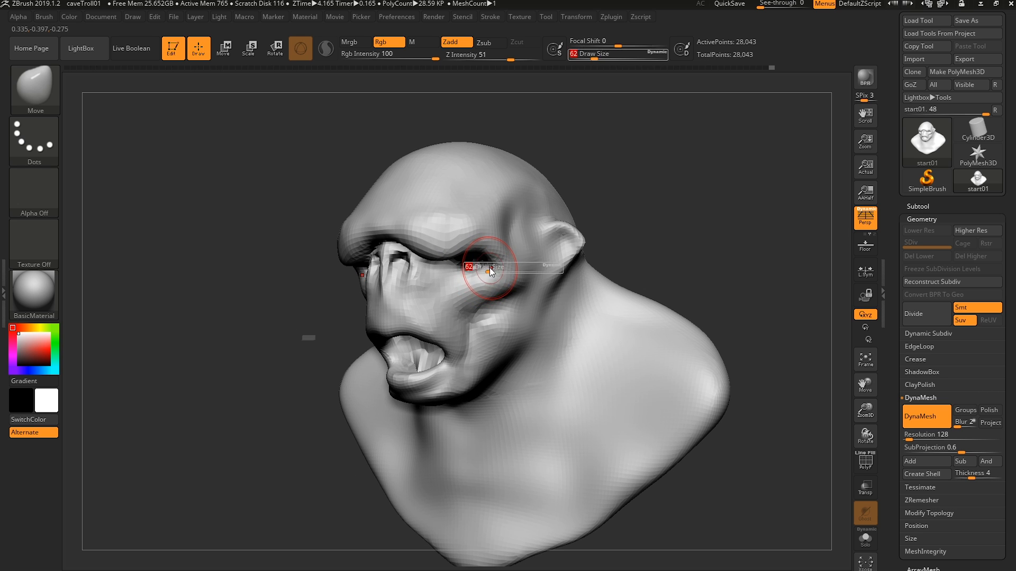
drag(500, 265, 488, 264)
mouse_move(482, 265)
right_down()
mouse_move(463, 277)
mouse_move(497, 266)
right_up()
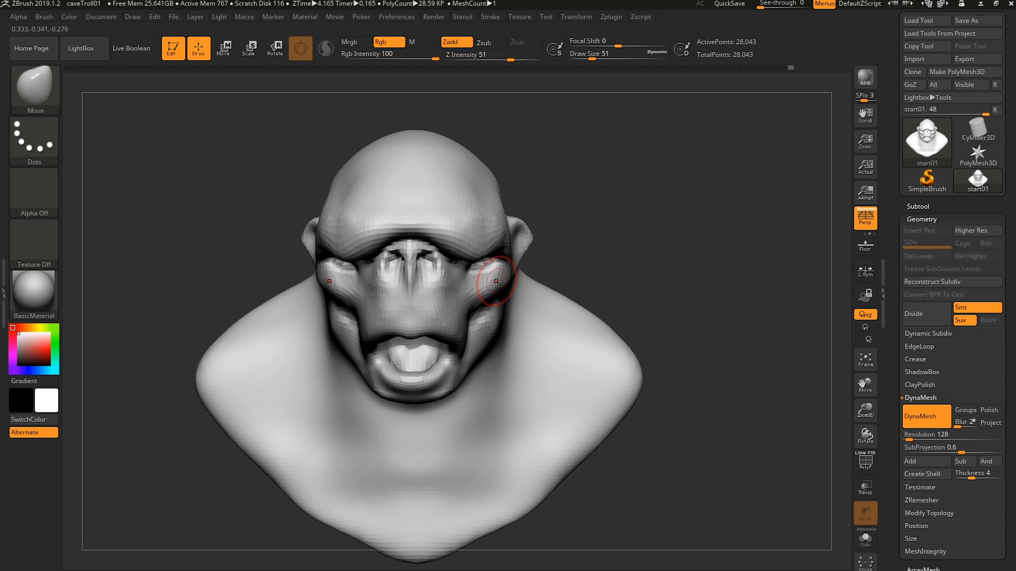
click(864, 221)
click(863, 221)
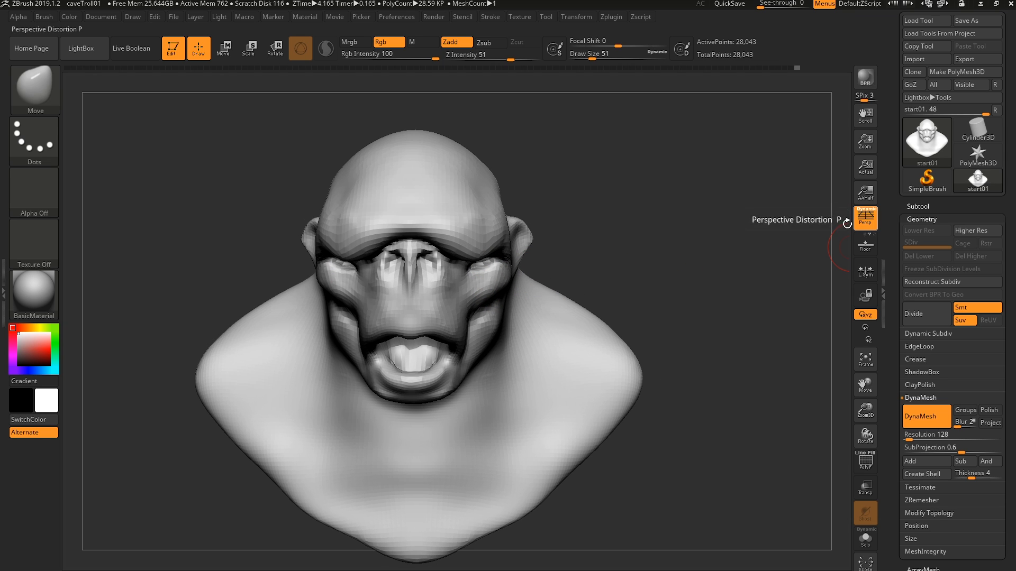
- Reshape the outer cheeks in front view with the Move brush at draw size 59, and adjust the ears at draw size 49
right_drag(486, 311, 497, 292)
key(s)
drag(496, 292, 499, 292)
right_drag(495, 296, 497, 312)
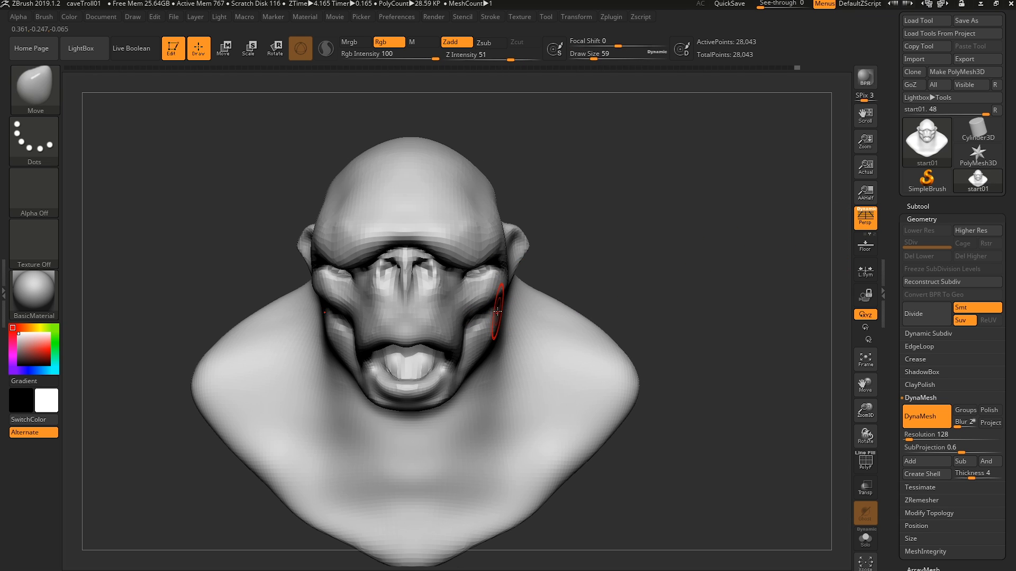
key(s)
drag(520, 245, 520, 253)
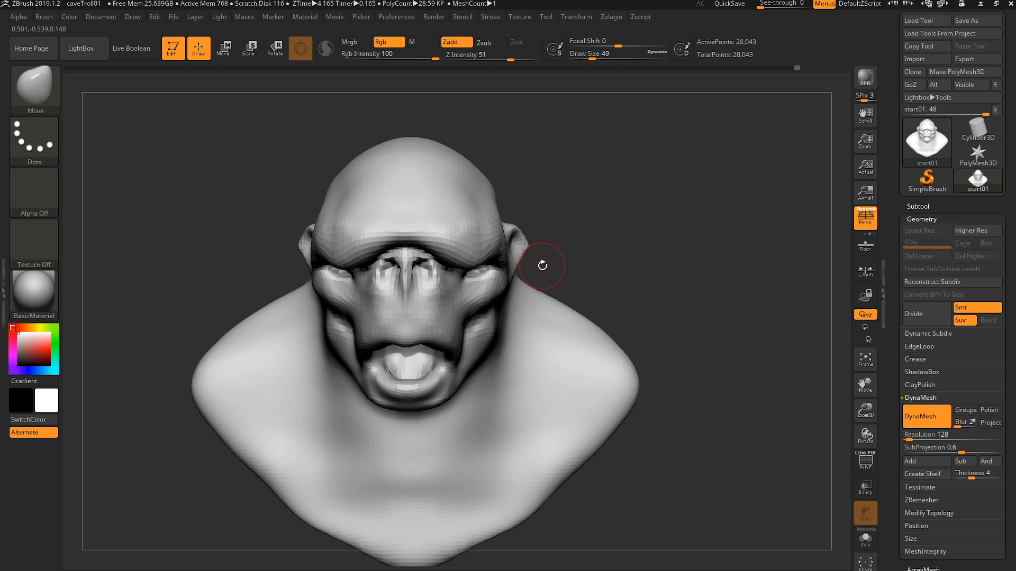
key(s)
mouse_move(525, 288)
mouse_down()
mouse_move(536, 288)
mouse_move(522, 279)
mouse_up()
- Raise a muscle band down the side of the neck from behind the jaw with the Standard brush at draw size 54, and smooth it
mouse_move(523, 280)
ctrl+right_down()
mouse_move(517, 336)
mouse_move(499, 325)
mouse_move(508, 303)
ctrl+right_up()
key(b)
key(s)
key(t)
key(f)
key(bracketleft)
key(bracketleft)
key(bracketleft)
key(bracketleft)
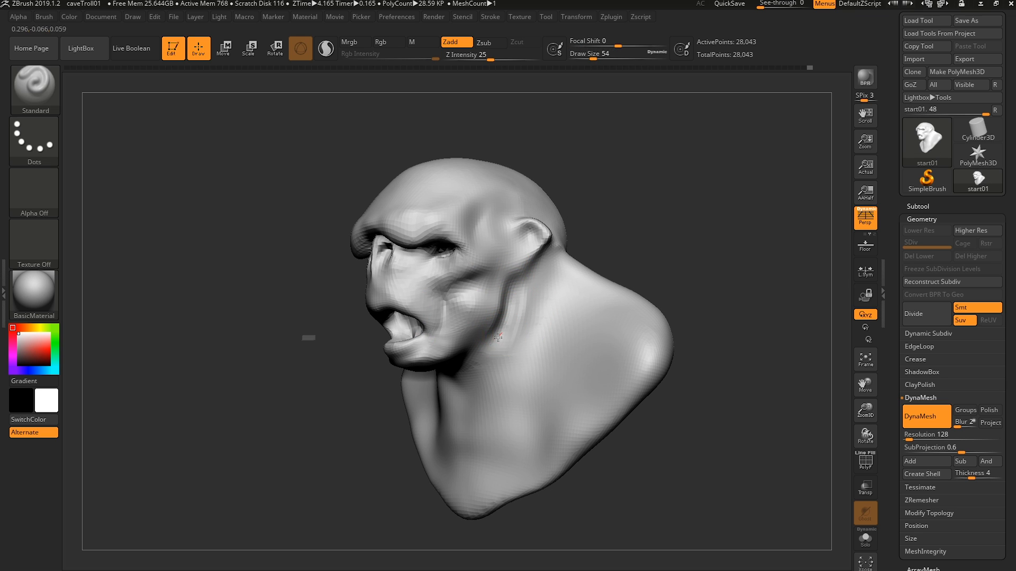
right_drag(463, 358, 503, 340)
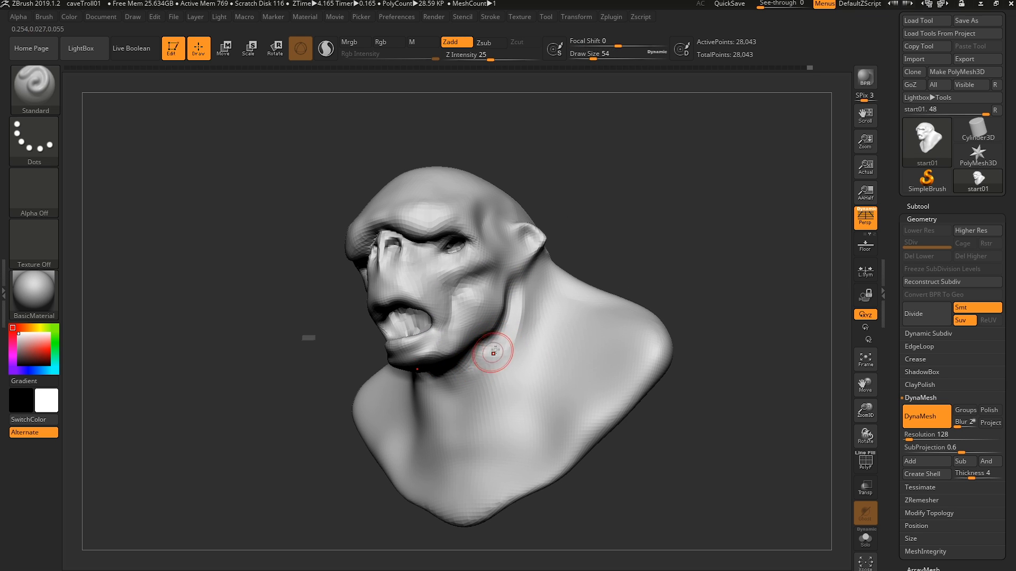
key(shift)
mouse_move(520, 300)
shift+mouse_down()
mouse_move(487, 366)
mouse_move(528, 318)
mouse_move(510, 364)
shift+mouse_up()
- Build up the neck muscle from below the ear down to the chest with ClayBuildup at draw size 104
key(s)
drag(522, 308, 483, 453)
key(b)
key(c)
key(b)
mouse_move(503, 367)
mouse_down()
mouse_move(522, 306)
mouse_move(521, 370)
mouse_move(483, 431)
mouse_up()
right_drag(483, 430, 494, 439)
mouse_move(495, 440)
shift+mouse_down()
mouse_move(470, 474)
mouse_move(496, 443)
mouse_move(509, 347)
mouse_move(531, 288)
shift+mouse_up()
right_drag(550, 302, 545, 283)
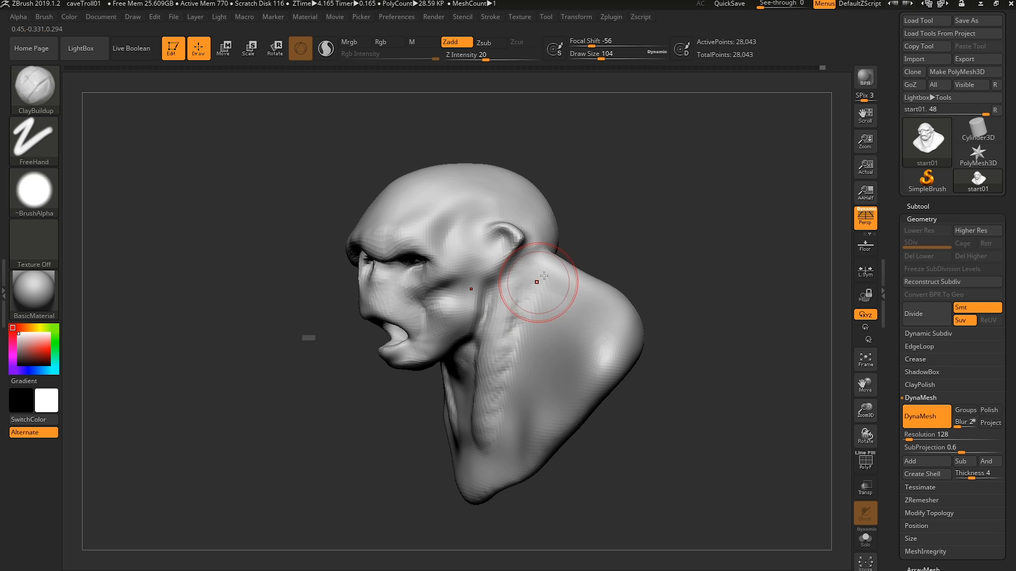
drag(502, 302, 491, 378)
right_drag(491, 379, 513, 341)
- Fill in the top of the neck muscle just below the ear with ClayBuildup at draw size 31
key(s)
drag(513, 298, 501, 298)
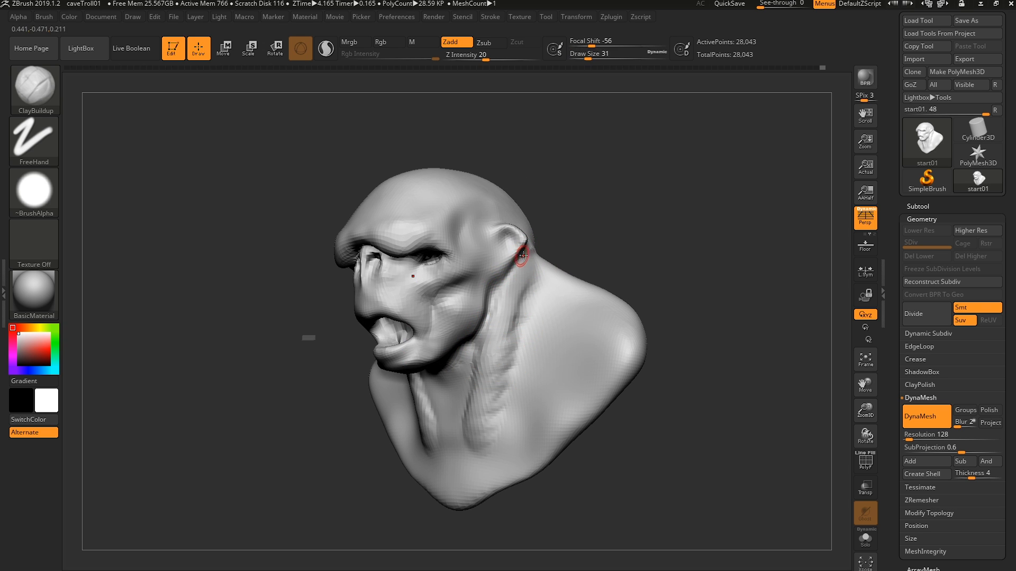
key(s)
mouse_move(526, 260)
mouse_down()
mouse_move(512, 303)
mouse_move(525, 280)
mouse_up()
- Thicken the lower neck muscle and the throat under the jaw with ClayBuildup at draw size 104, and smooth the neck
key(s)
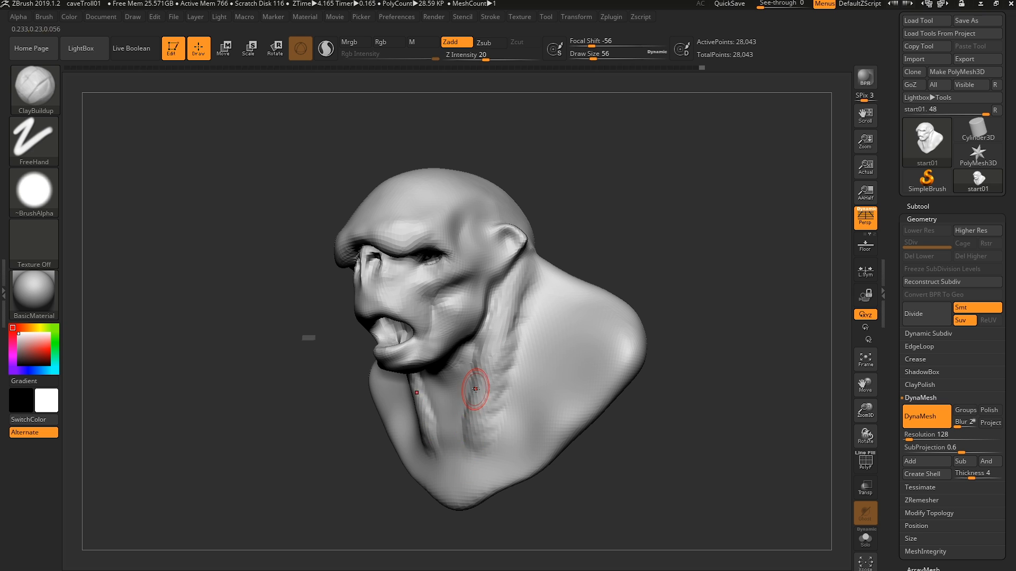
key(s)
drag(475, 388, 479, 389)
right_drag(469, 424, 479, 419)
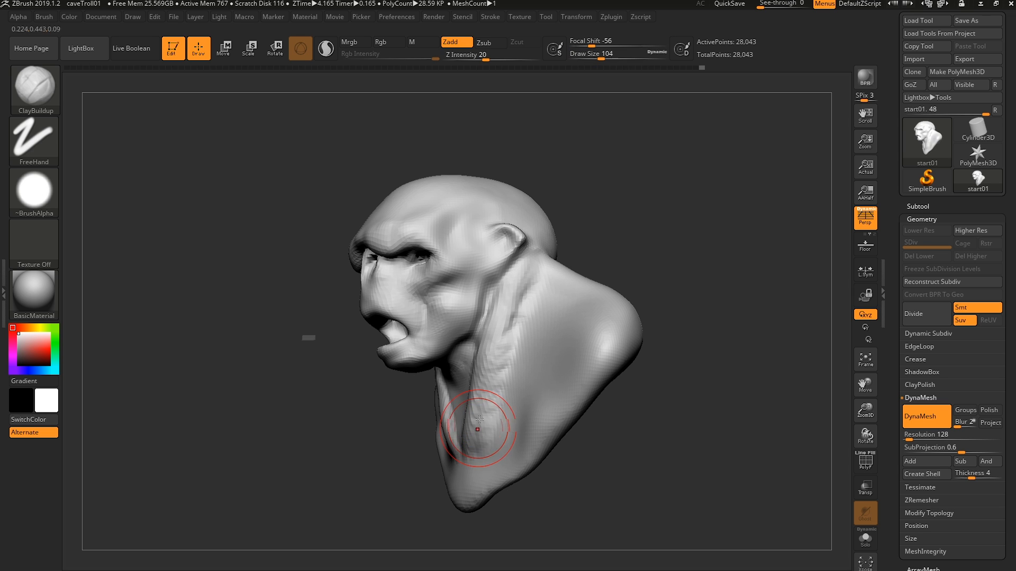
drag(479, 419, 476, 392)
right_drag(466, 408, 465, 386)
drag(465, 386, 454, 373)
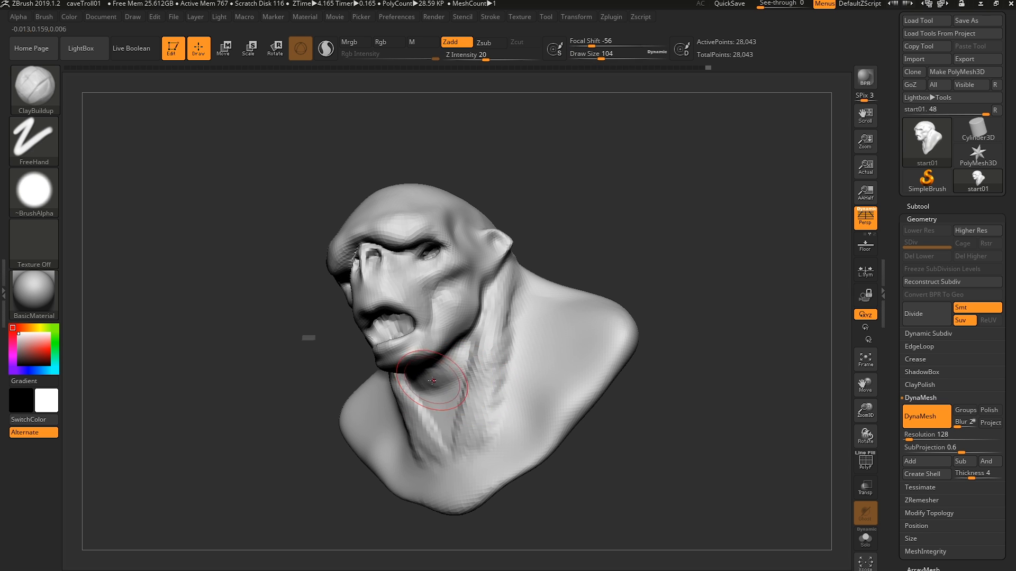
mouse_move(453, 373)
right_down()
mouse_move(445, 369)
mouse_move(503, 394)
mouse_move(444, 341)
mouse_move(547, 344)
mouse_move(476, 328)
right_up()
key(shift)
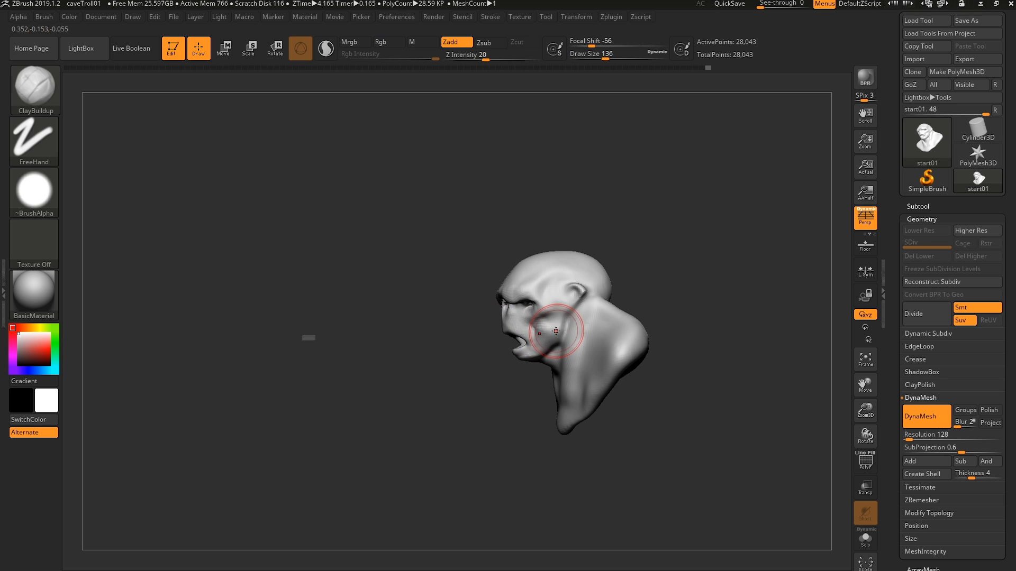
- Build up the area below the ear and the rear of the cheekbone with ClayBuildup at draw size 116
mouse_move(560, 330)
right_down()
mouse_move(590, 327)
mouse_move(560, 323)
mouse_move(586, 317)
right_up()
key(s)
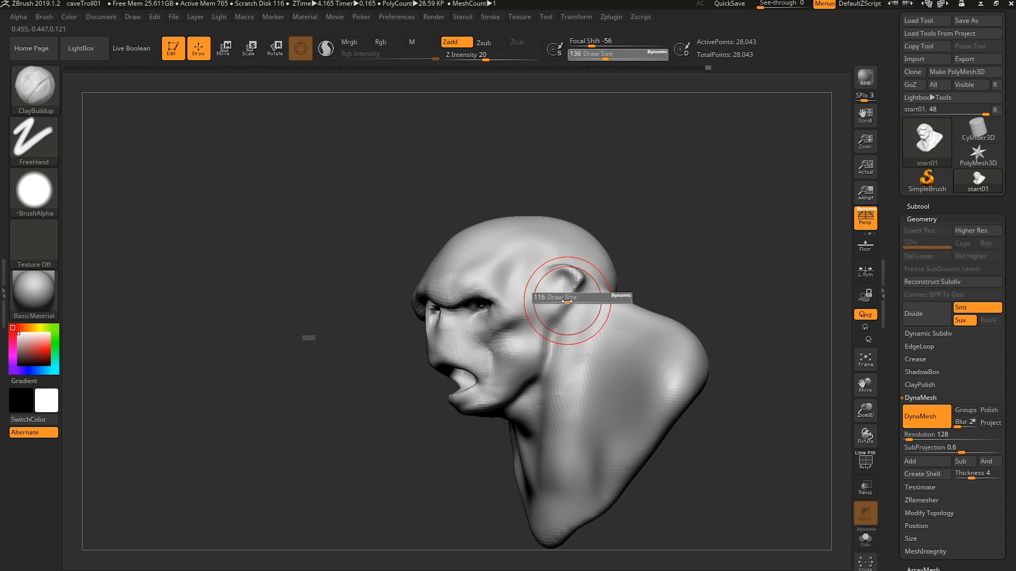
click(568, 300)
drag(574, 291, 555, 309)
right_drag(542, 311, 551, 306)
drag(558, 297, 523, 312)
ctrl+right_drag(524, 318, 548, 310)
- Extend the cheekbone from the ear and define the temple with ClayBuildup at draw size 97
key(s)
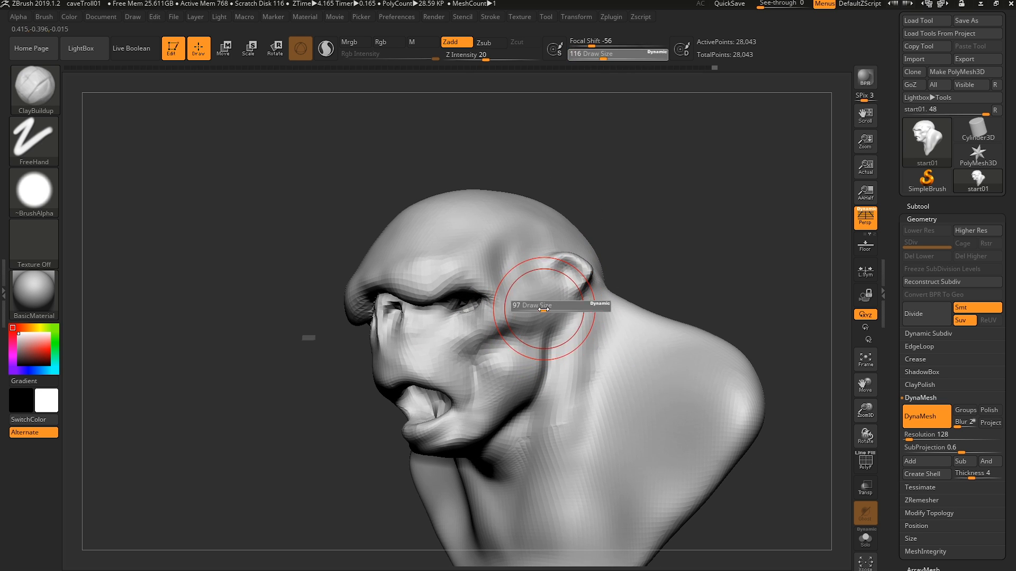
click(545, 307)
mouse_move(558, 315)
mouse_down()
mouse_move(495, 317)
mouse_move(510, 294)
mouse_up()
key([)
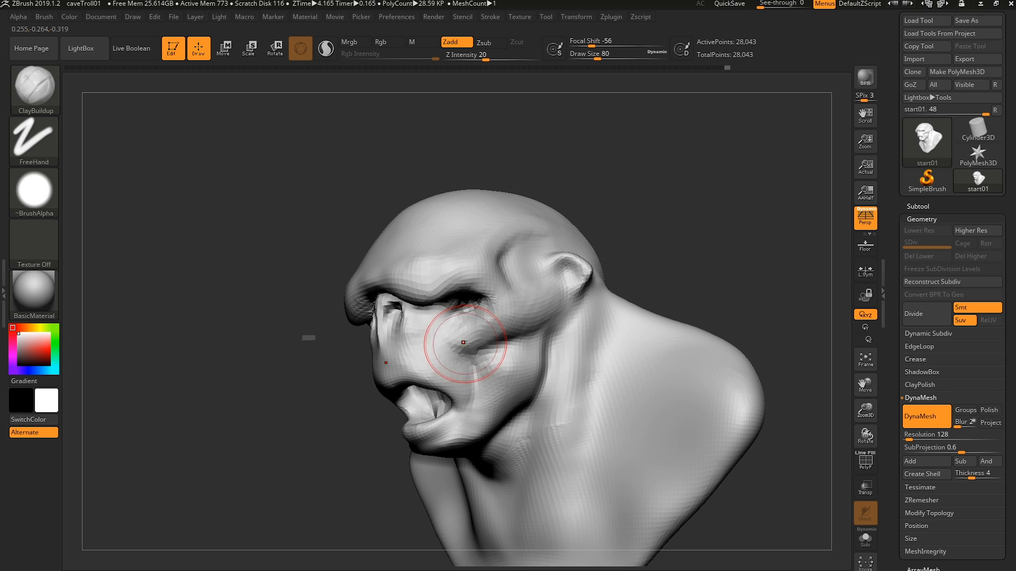
- Build up the inner cheek below the eye with ClayBuildup, reducing the draw size to 51
right_drag(465, 345, 490, 338)
mouse_move(480, 350)
mouse_down()
mouse_move(466, 356)
mouse_move(489, 344)
mouse_up()
right_drag(490, 343, 488, 335)
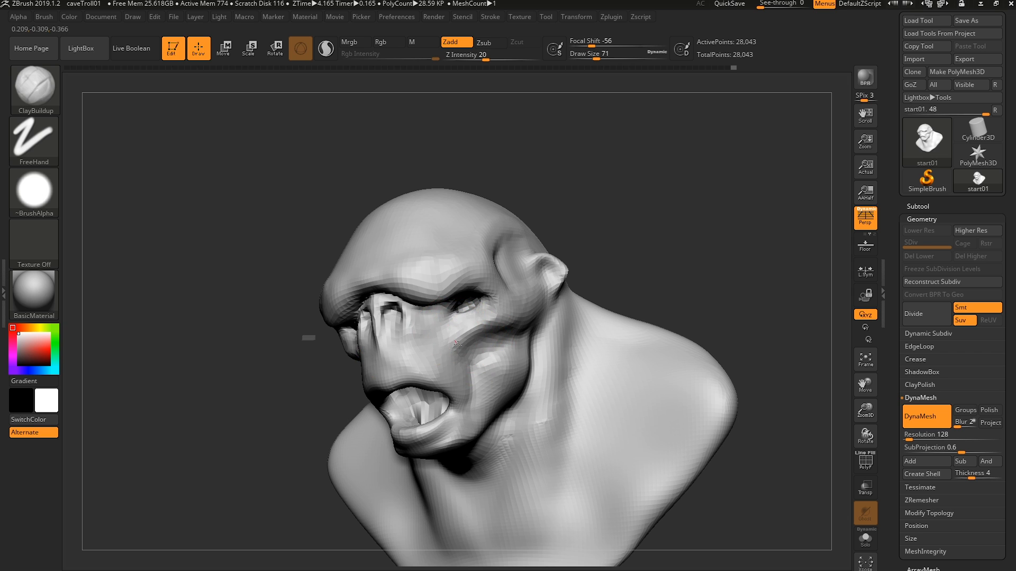
right_drag(443, 330, 453, 329)
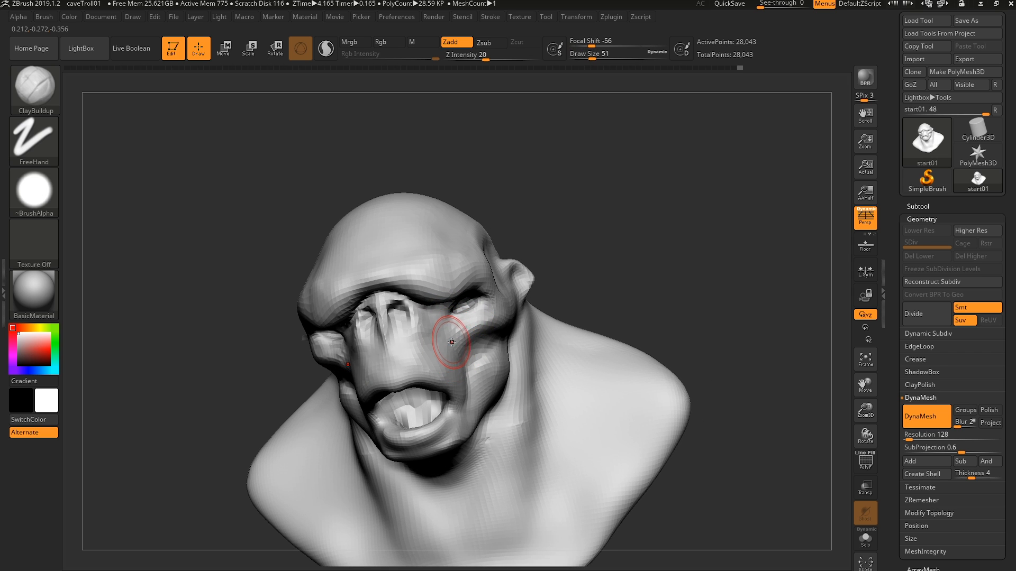
- Carve a fold from beside the nose down past the mouth corner with the DamStandard brush at draw size 49
key(b)
key(d)
key(s)
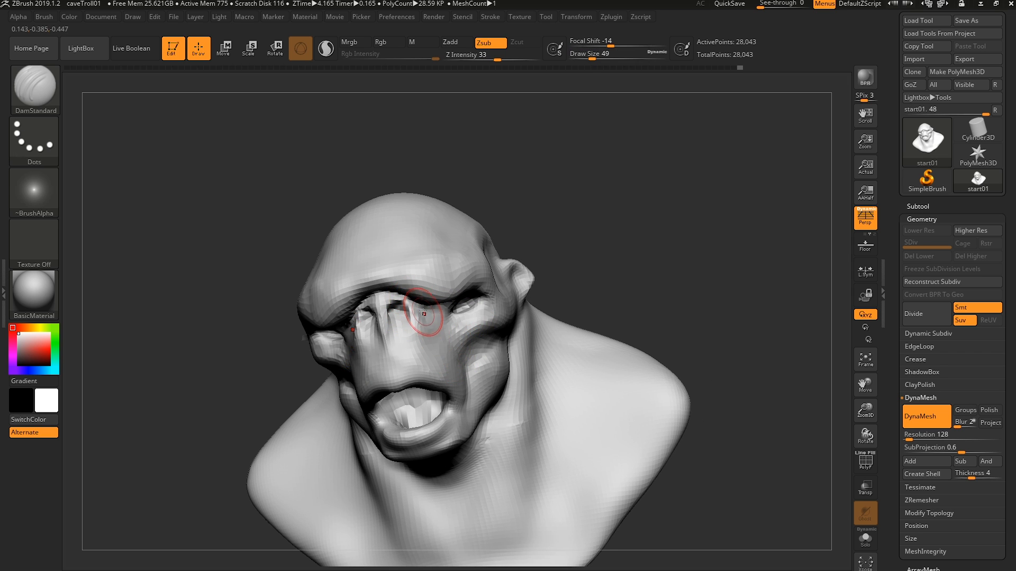
drag(423, 312, 446, 339)
right_drag(460, 363, 456, 366)
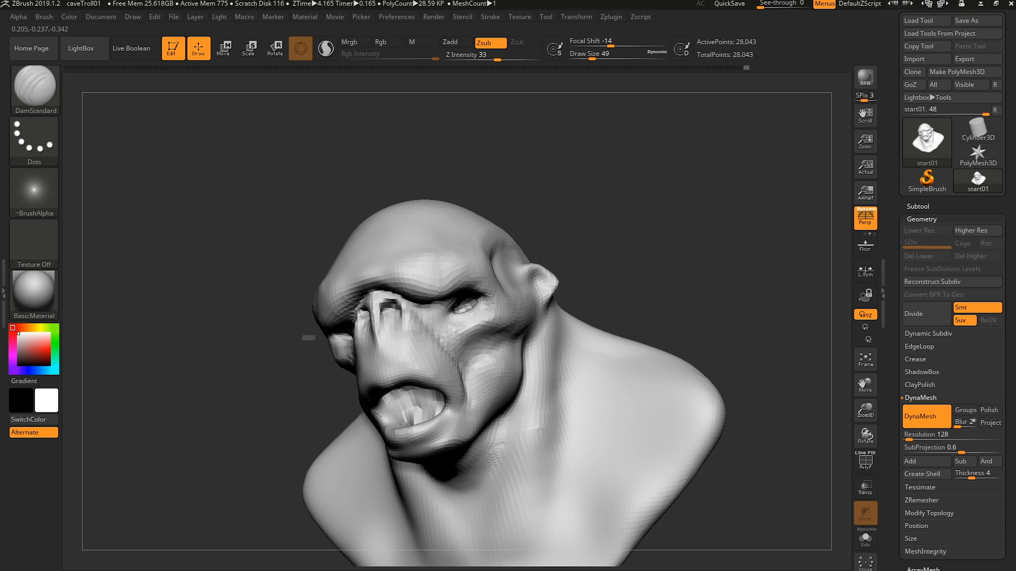
right_drag(438, 434, 434, 405)
- Build up the underside of the jaw and the upper throat with ClayBuildup at draw size 54
key(b)
key(c)
key(b)
mouse_move(463, 438)
right_down()
mouse_move(450, 434)
mouse_move(462, 444)
mouse_move(523, 422)
right_up()
key(bracketright)
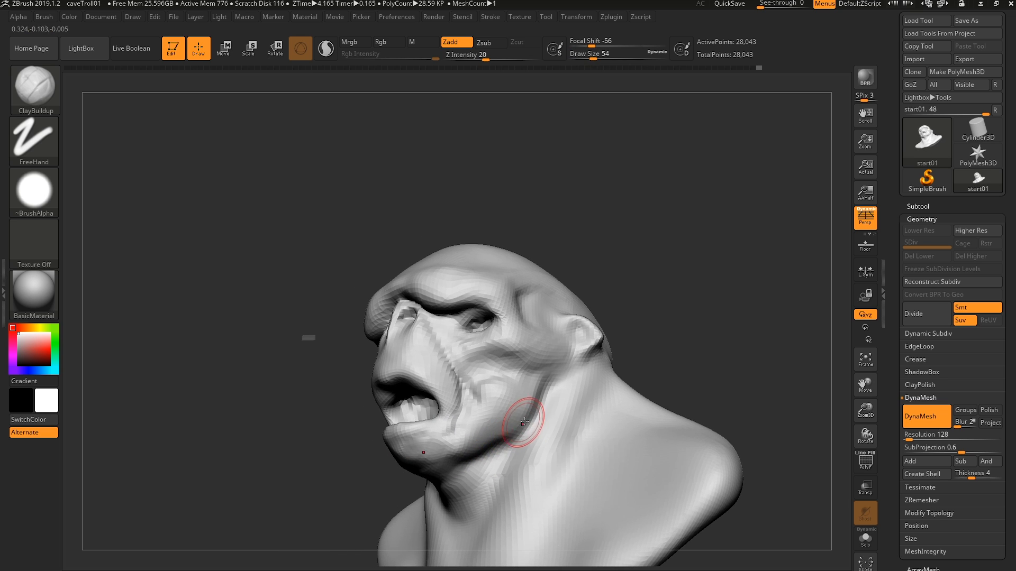
drag(468, 468, 453, 472)
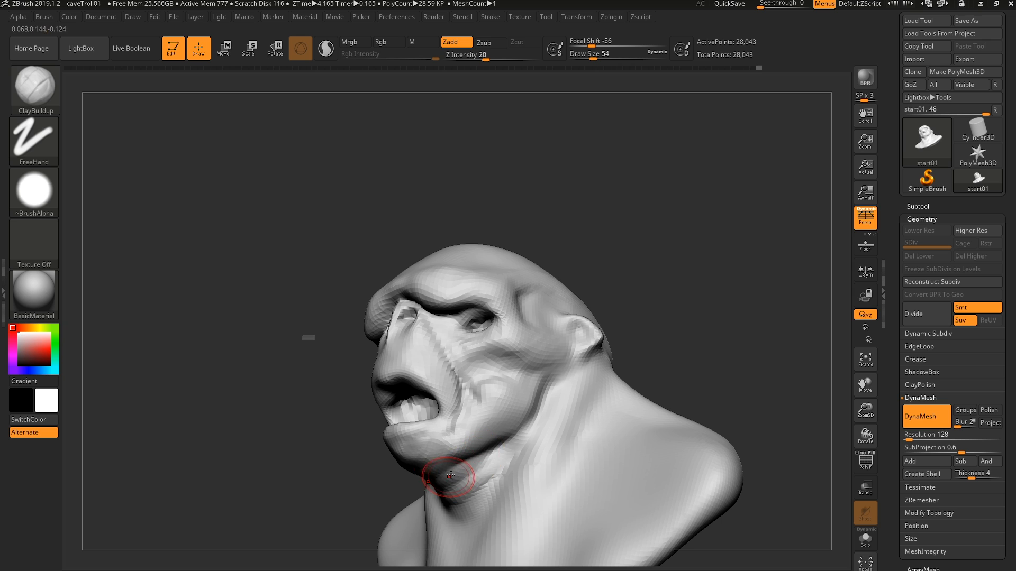
right_drag(454, 471, 474, 454)
right_drag(429, 508, 406, 511)
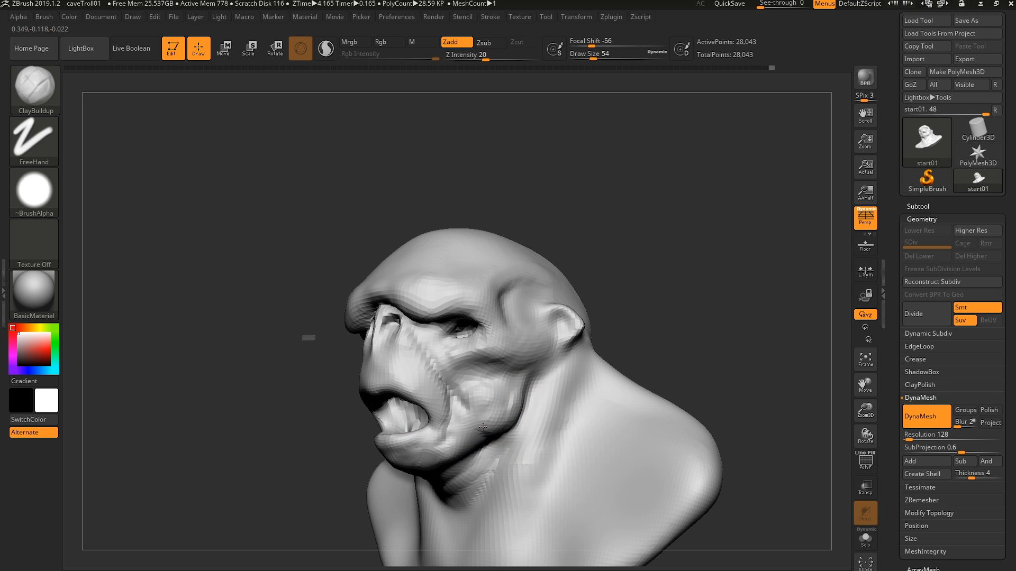
- Add collarbones across the upper chest with ClayBuildup at draw size 56
right_drag(480, 393, 478, 317)
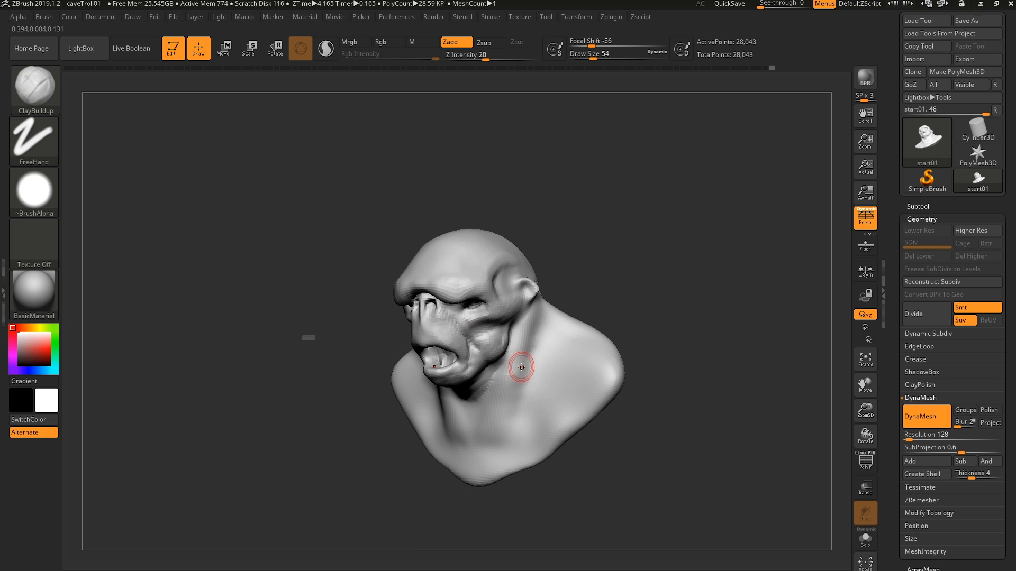
mouse_move(522, 367)
shift+right_down()
mouse_move(574, 374)
mouse_move(504, 385)
shift+right_up()
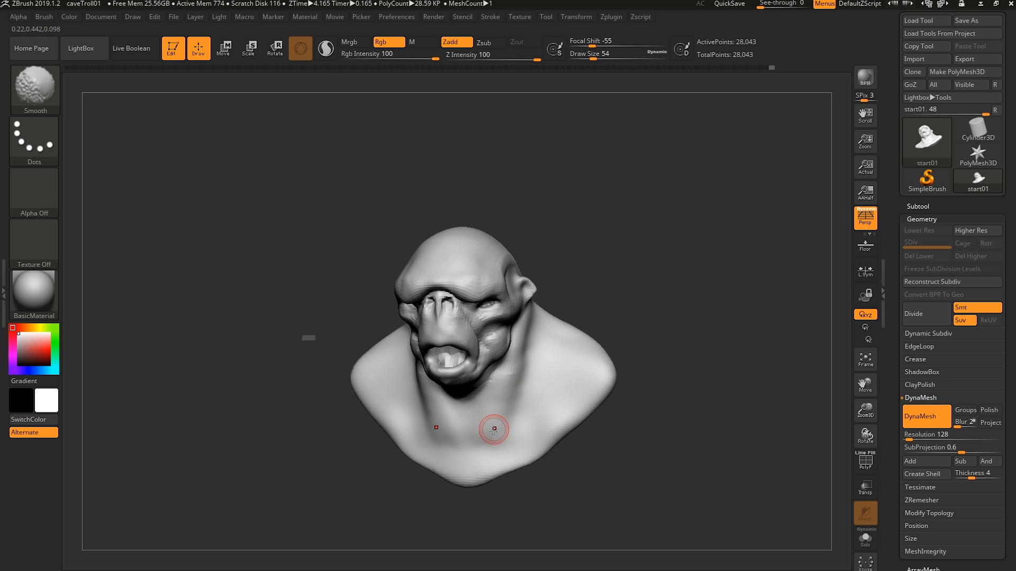
drag(478, 454, 547, 442)
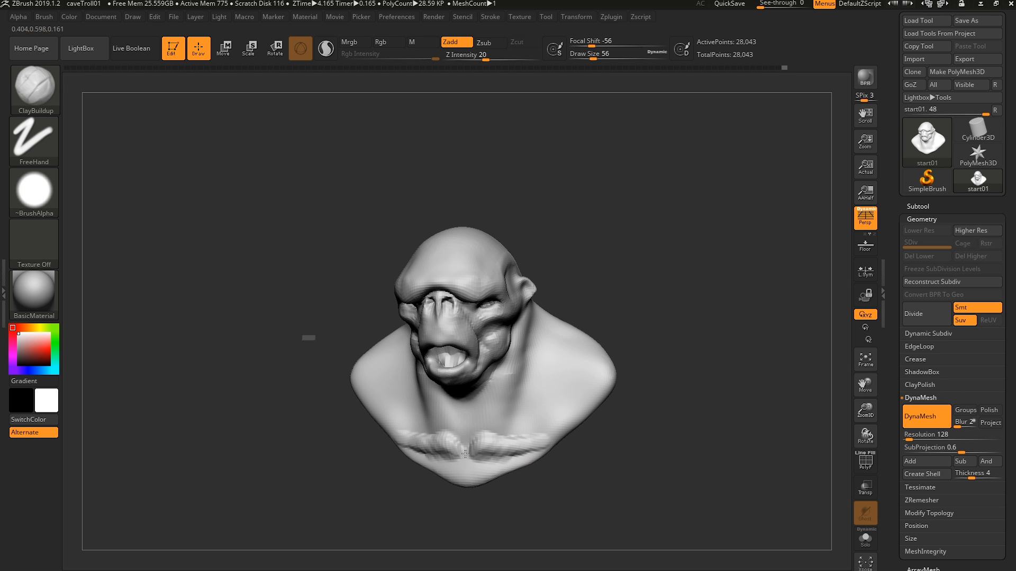
- Build up the back of the neck and its transition into the shoulders with ClayBuildup at draw size 149, undoing one stray stroke
mouse_move(465, 453)
right_down()
mouse_move(506, 394)
mouse_move(596, 341)
right_up()
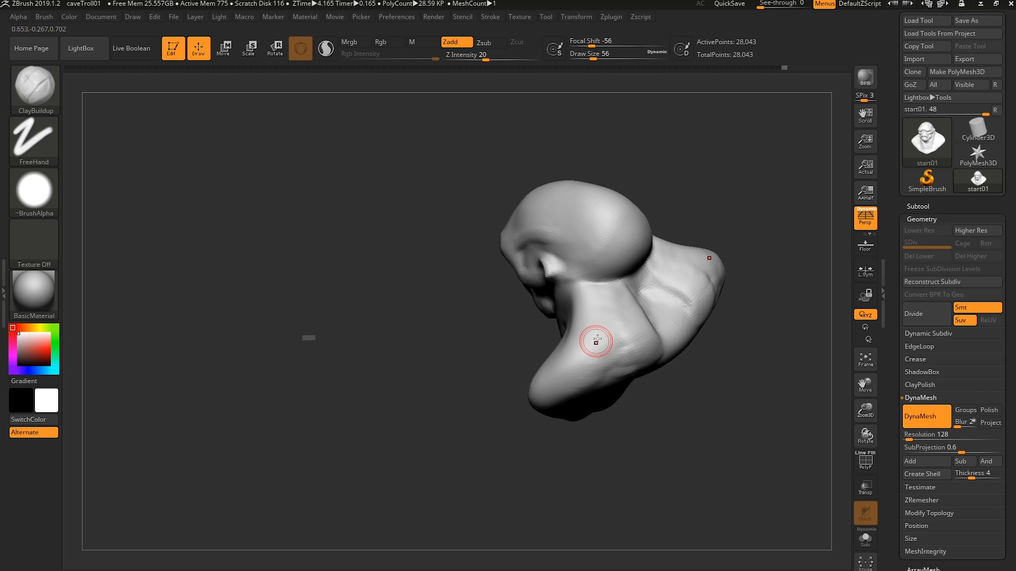
key(bracketright)
key(bracketright)
key(bracketright)
key(bracketright)
key(bracketright)
key(bracketright)
drag(603, 338, 629, 291)
right_drag(624, 307, 628, 299)
mouse_move(628, 299)
mouse_down()
mouse_move(665, 306)
mouse_move(699, 288)
mouse_move(631, 321)
mouse_up()
key(ctrl+z)
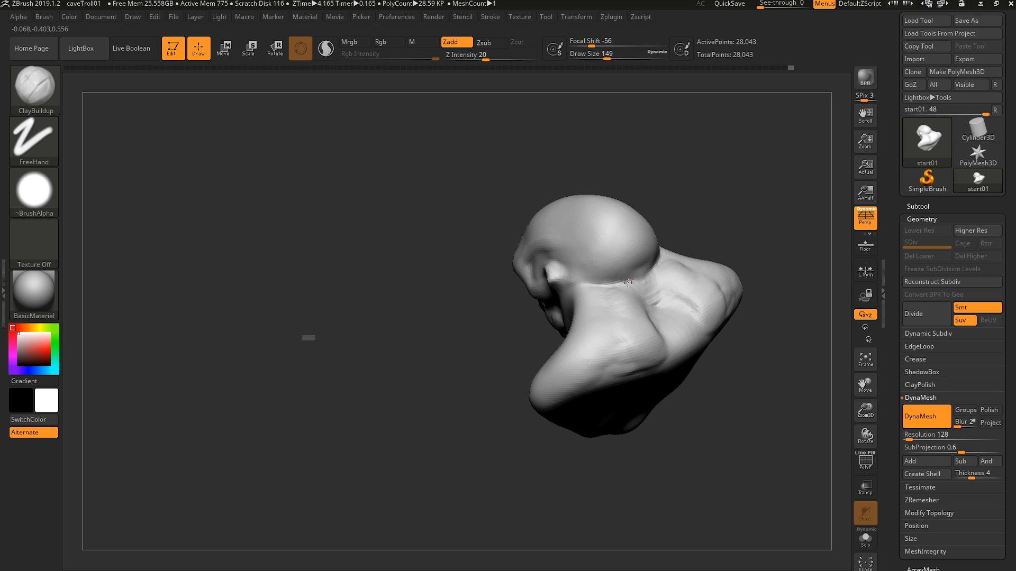
drag(608, 285, 646, 317)
- Reshape the transition from the back of the skull to the nape in side view with the Move brush at draw size 234
right_drag(632, 329, 666, 307)
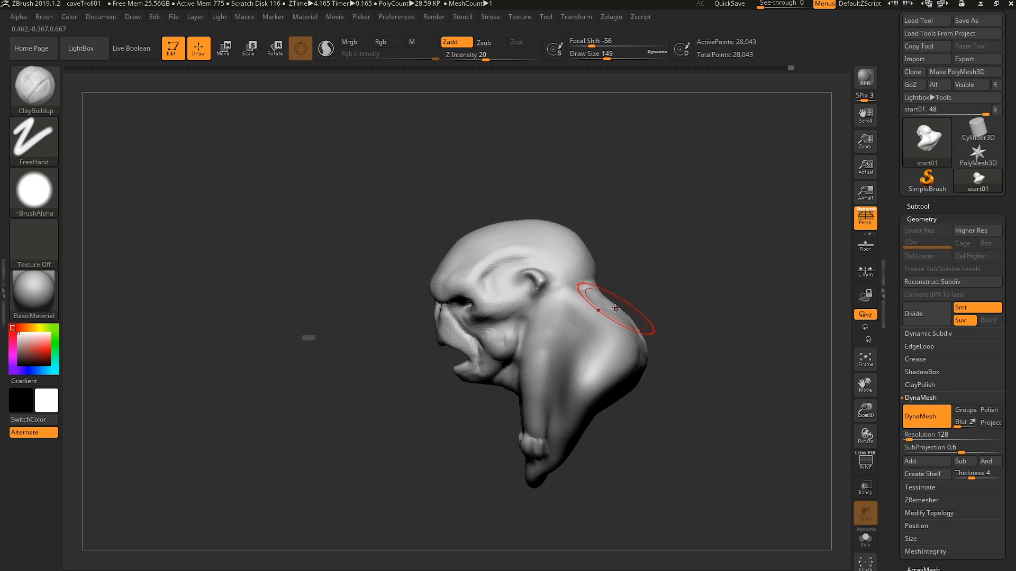
key(b)
key(m)
key(v)
key(s)
drag(582, 295, 599, 298)
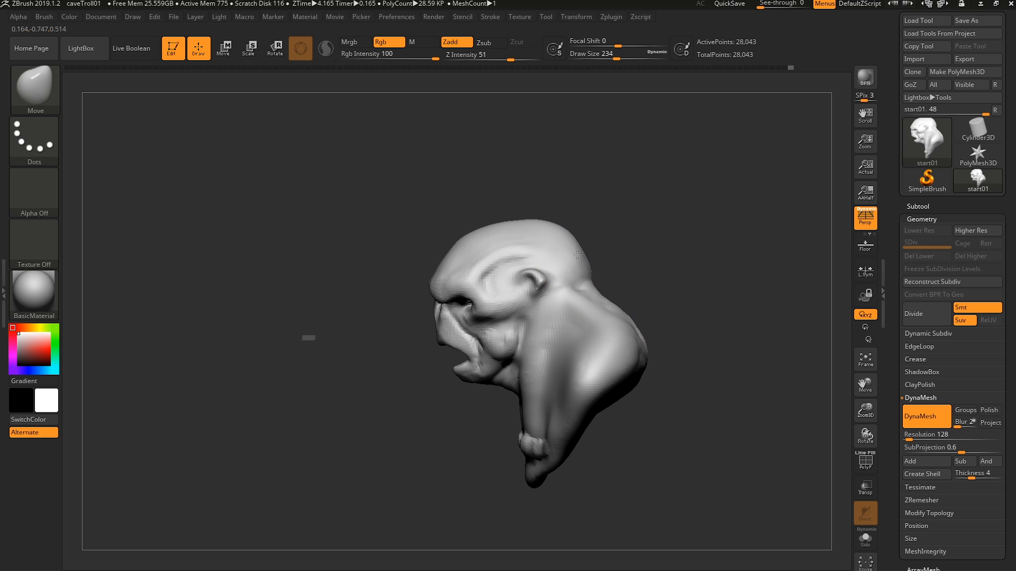
- Adjust the brow and the back of the skull with the Move brush at draw size 286
key(s)
drag(529, 254, 548, 254)
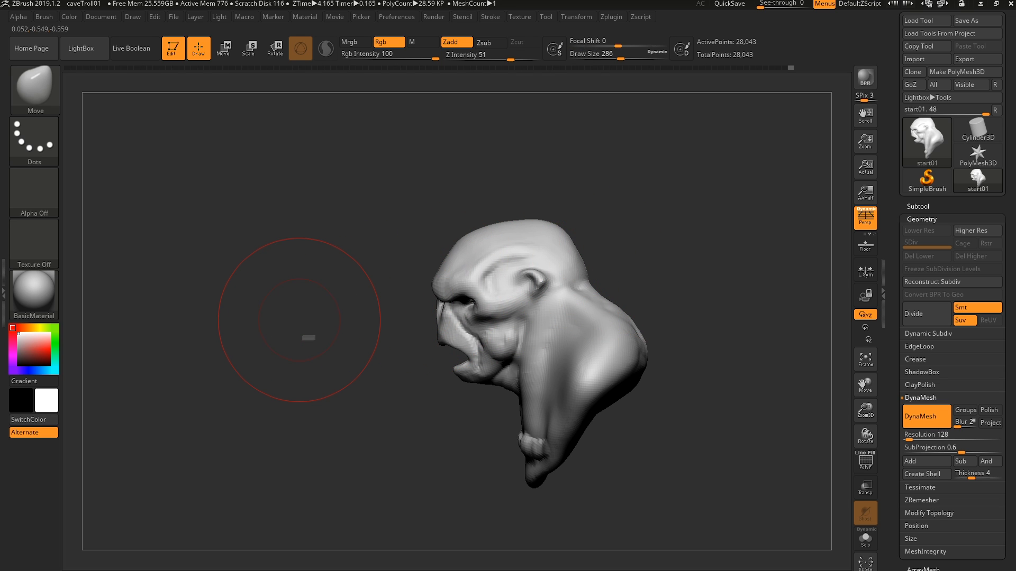
right_drag(299, 321, 532, 306)
right_drag(420, 340, 467, 295)
key(bracketleft)
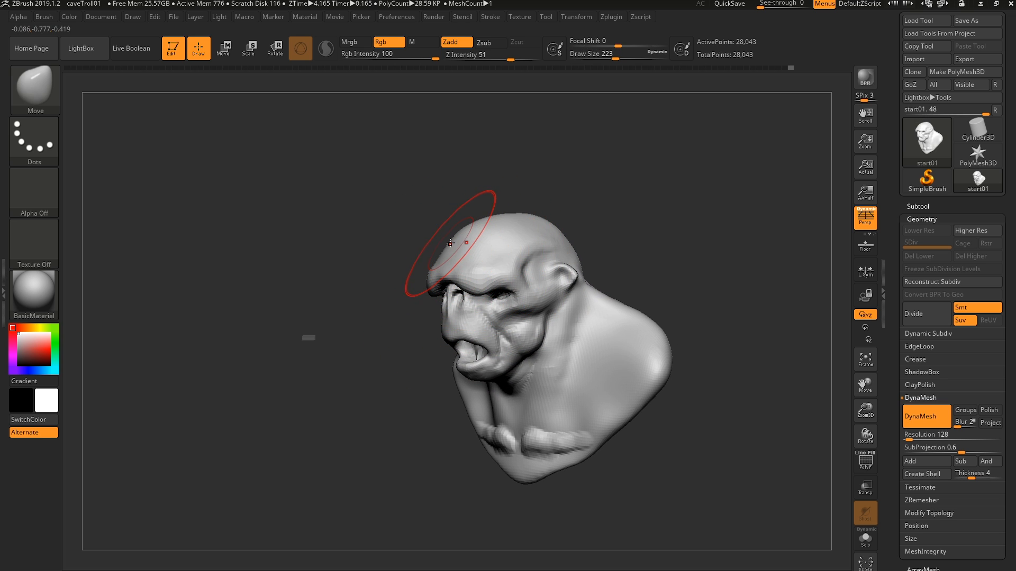
- Refine the mouth and jaw shapes with the Move brush, reducing the draw size from 124 to 68
mouse_move(454, 239)
right_down()
mouse_move(429, 266)
mouse_move(465, 238)
mouse_move(510, 337)
mouse_move(472, 352)
mouse_move(459, 343)
right_up()
key(bracketleft)
key(bracketleft)
key(s)
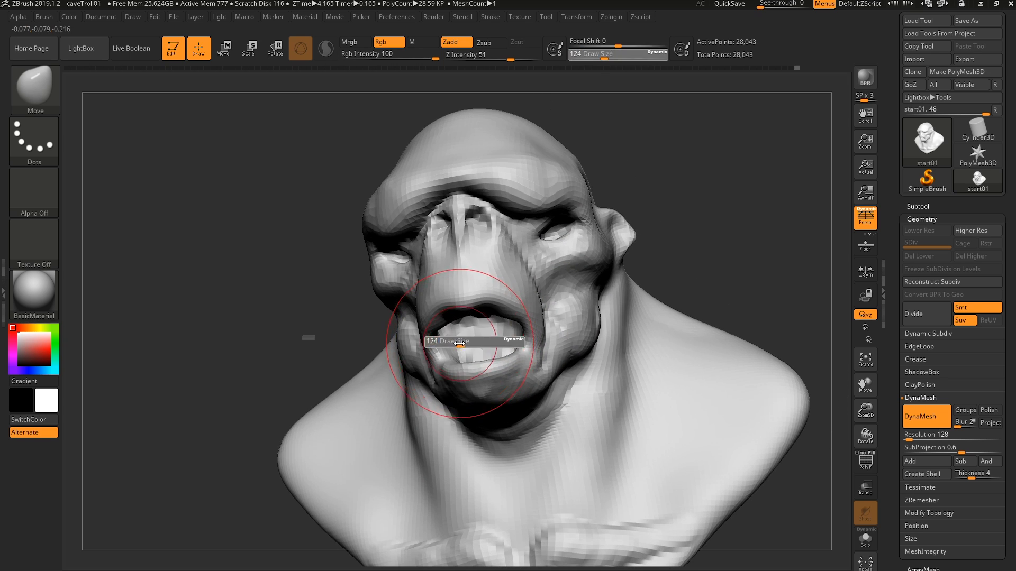
drag(459, 343, 456, 343)
mouse_move(456, 343)
right_down()
mouse_move(477, 264)
mouse_move(456, 276)
mouse_move(457, 306)
mouse_move(474, 288)
mouse_move(498, 290)
mouse_move(421, 254)
mouse_move(381, 317)
right_up()
key(shift)
key(ctrl)
right_drag(483, 341, 688, 370)
- Set the DynaMesh resolution to 288 and remesh the bust
drag(932, 435, 908, 436)
text(28)
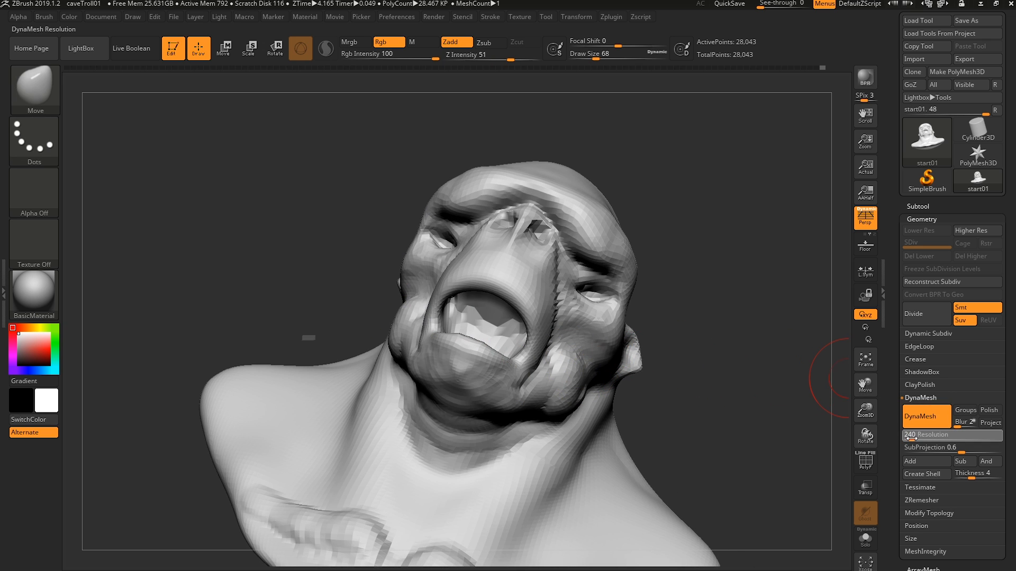
text(8)
key(Return)
ctrl+drag(730, 331, 693, 291)
- Build up skin folds across the muzzle and upper lip with ClayBuildup at draw size 22
mouse_move(578, 318)
right_down()
mouse_move(498, 284)
mouse_move(480, 307)
mouse_move(485, 333)
mouse_move(505, 335)
mouse_move(520, 377)
mouse_move(470, 334)
mouse_move(441, 368)
mouse_move(441, 403)
mouse_move(455, 382)
mouse_move(480, 375)
mouse_move(459, 339)
mouse_move(503, 316)
mouse_move(520, 233)
mouse_move(476, 249)
right_up()
key(b)
key(c)
key(b)
key(bracketleft)
key(bracketleft)
key(bracketleft)
key(bracketleft)
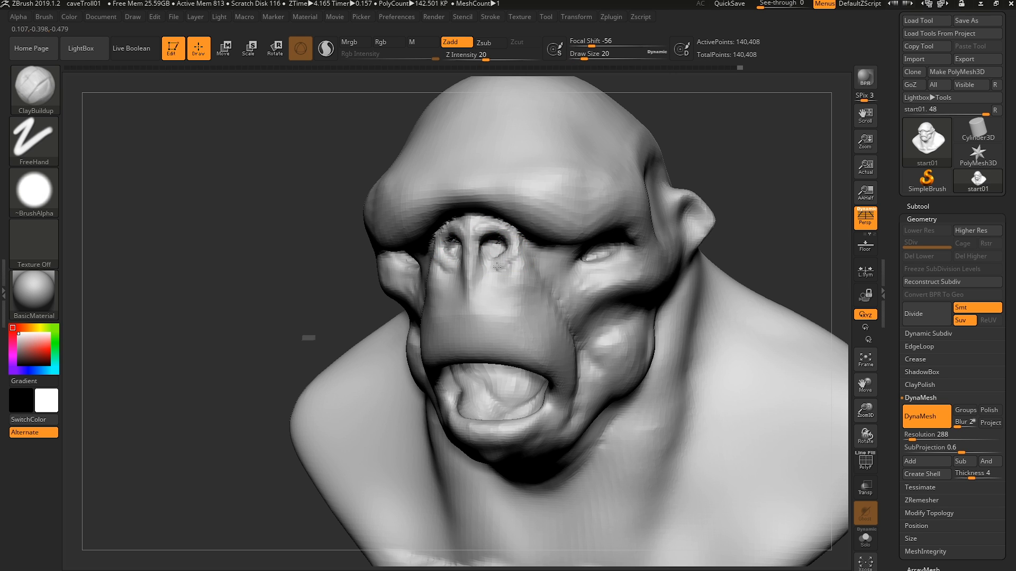
right_drag(524, 343, 520, 339)
key(s)
mouse_move(520, 341)
mouse_down()
mouse_move(503, 365)
mouse_move(514, 344)
mouse_up()
drag(532, 345, 516, 368)
mouse_move(512, 327)
mouse_down()
mouse_move(482, 361)
mouse_move(479, 350)
mouse_move(492, 344)
mouse_up()
right_drag(499, 283, 544, 364)
right_drag(554, 402, 560, 404)
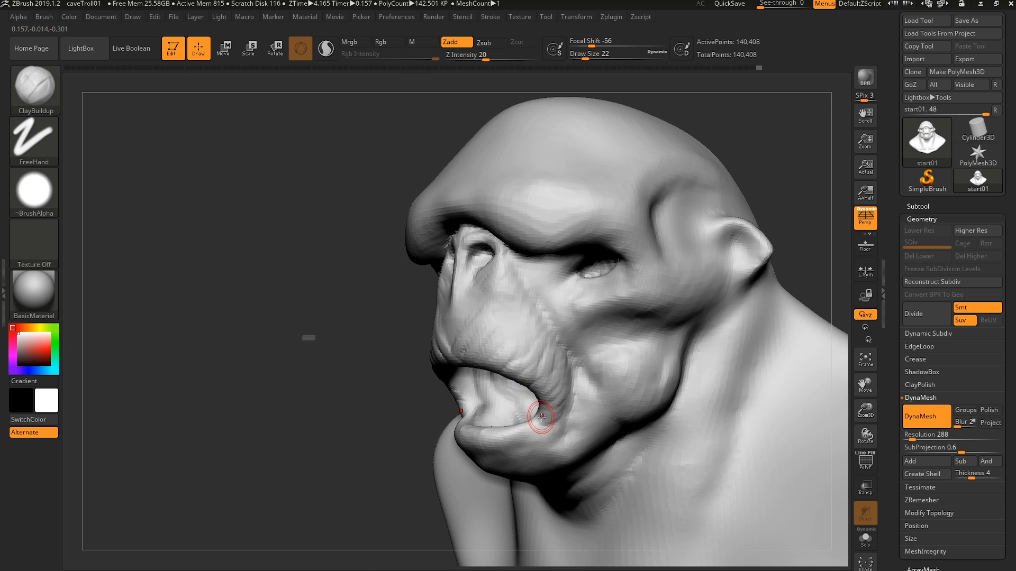
- Build up the lower lip and chin with ClayBuildup at draw size 29
drag(514, 438, 497, 427)
right_drag(497, 427, 485, 461)
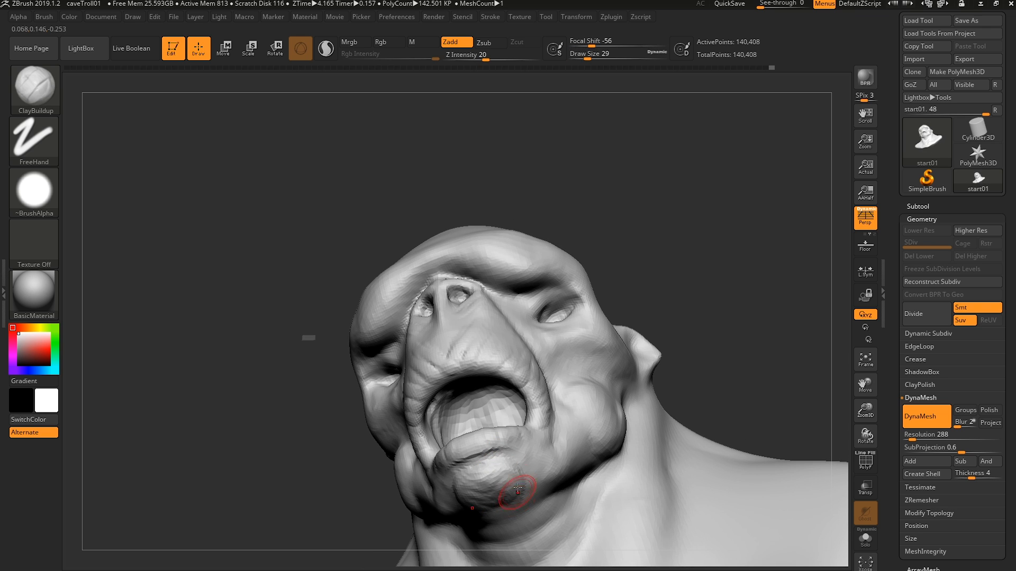
mouse_move(521, 465)
right_down()
mouse_move(541, 484)
mouse_move(529, 475)
right_up()
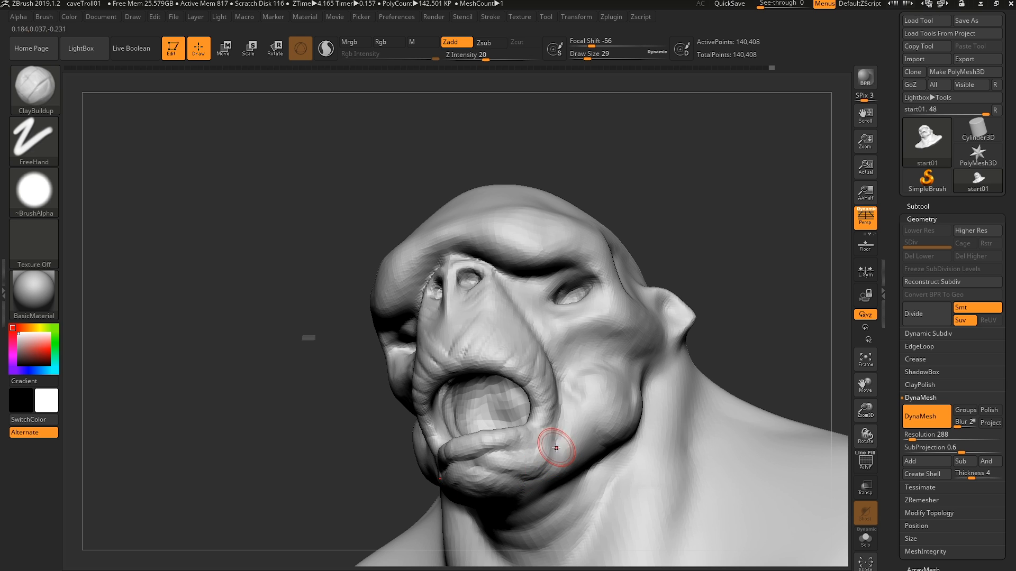
mouse_move(508, 463)
right_down()
mouse_move(561, 373)
mouse_move(546, 345)
right_up()
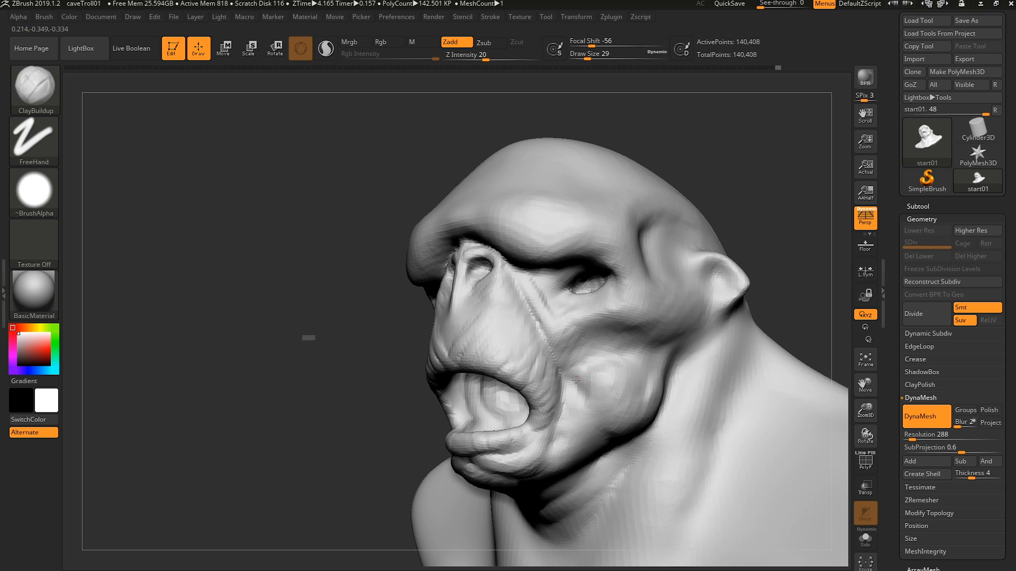
- Add folds to the mouth corner and cheek with ClayBuildup at draw sizes 35 and 39
key(])
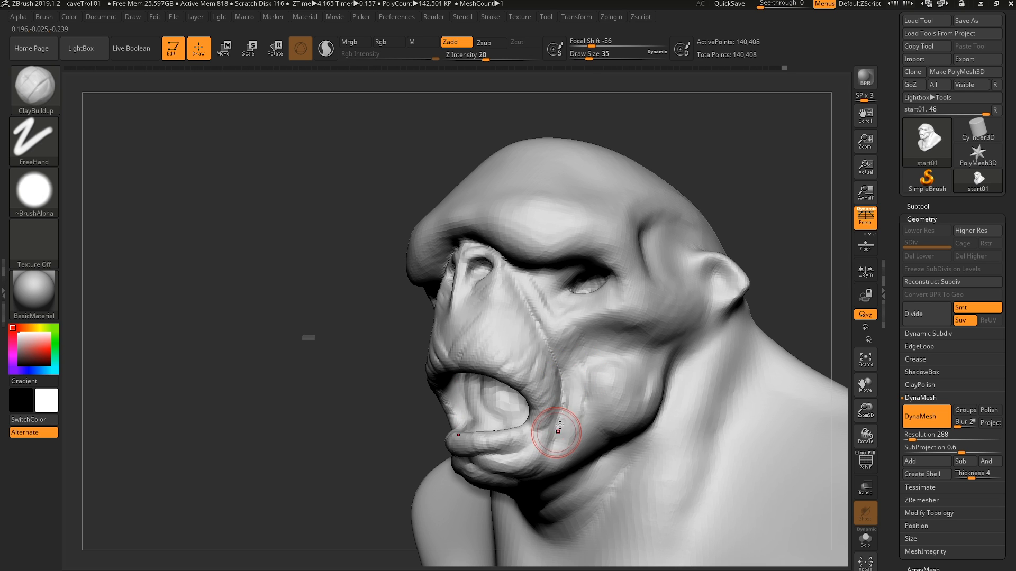
mouse_move(582, 398)
right_down()
mouse_move(585, 352)
mouse_move(576, 352)
mouse_move(585, 371)
right_up()
key(])
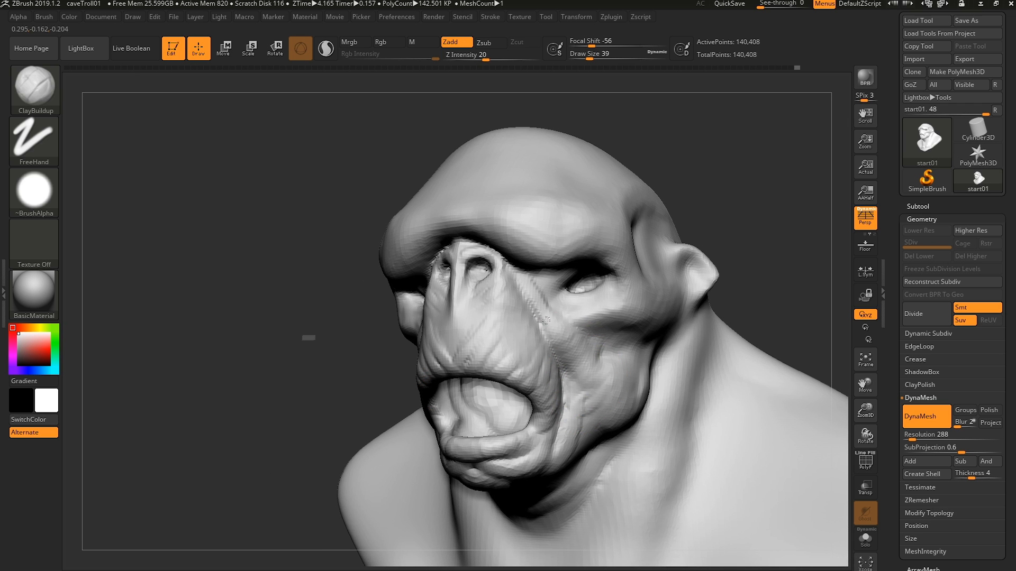
- Build up a slanted ridge on the outer brow above the eye with ClayBuildup at draw size 39
mouse_move(527, 289)
mouse_down()
mouse_move(535, 264)
mouse_move(573, 230)
mouse_up()
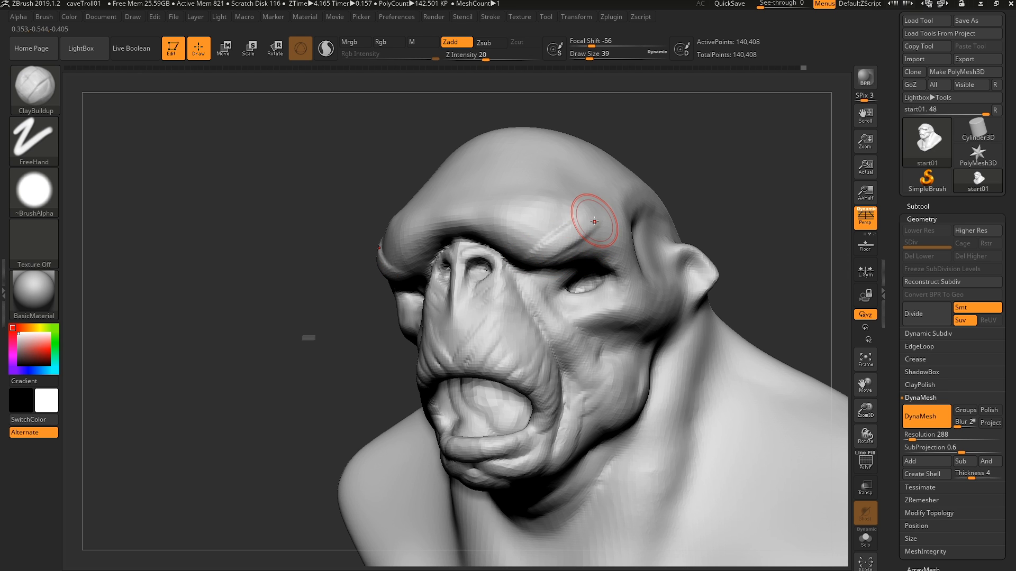
mouse_move(594, 222)
right_down()
mouse_move(583, 218)
mouse_move(592, 210)
right_up()
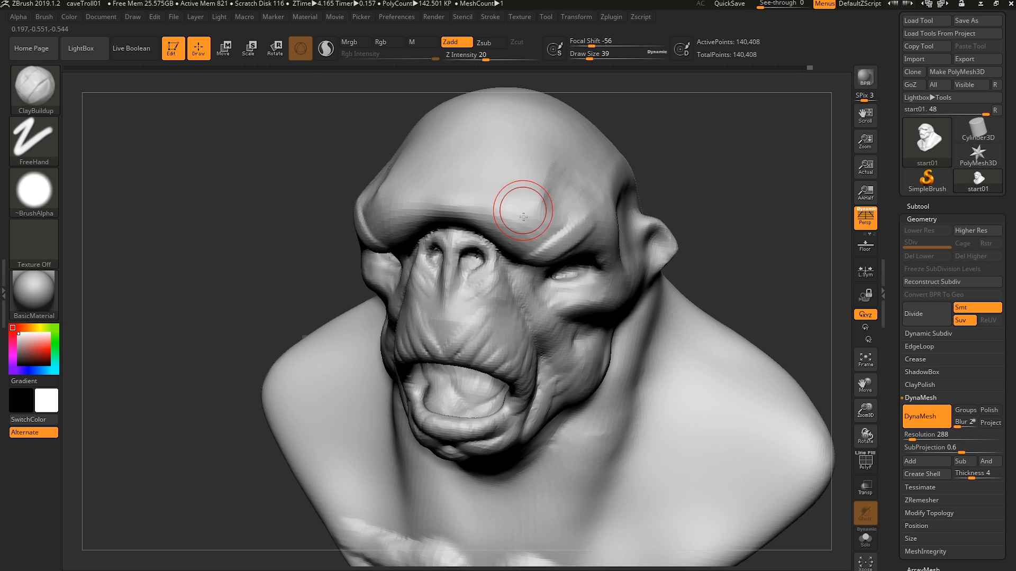
mouse_move(523, 217)
alt+right_down()
mouse_move(501, 290)
mouse_move(513, 288)
mouse_move(467, 302)
alt+right_up()
- Add frown wrinkles to the middle of the brow with ClayBuildup at draw sizes 25 and 31
key(s)
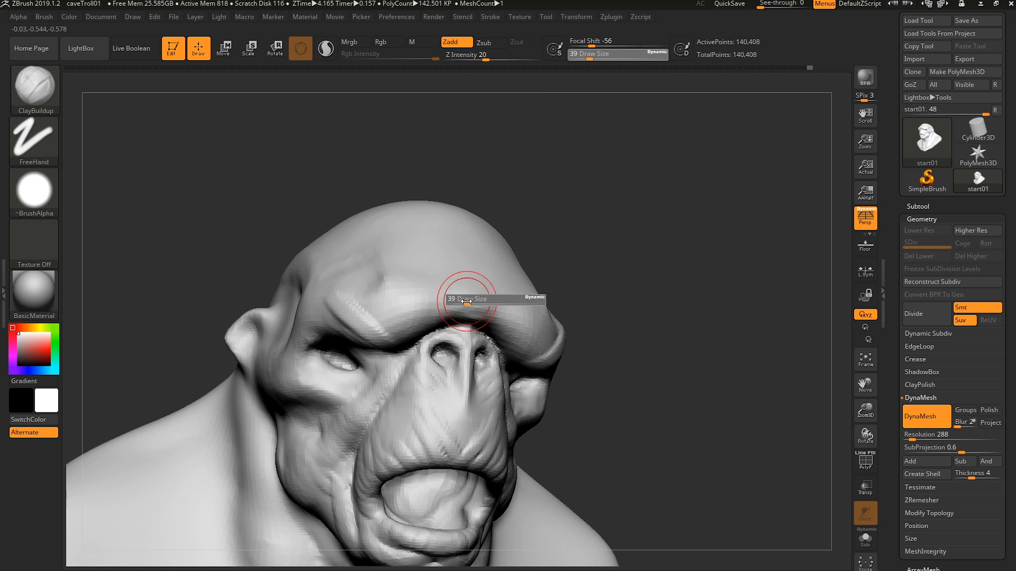
mouse_move(466, 301)
mouse_down()
mouse_move(432, 314)
mouse_move(442, 316)
mouse_up()
key([)
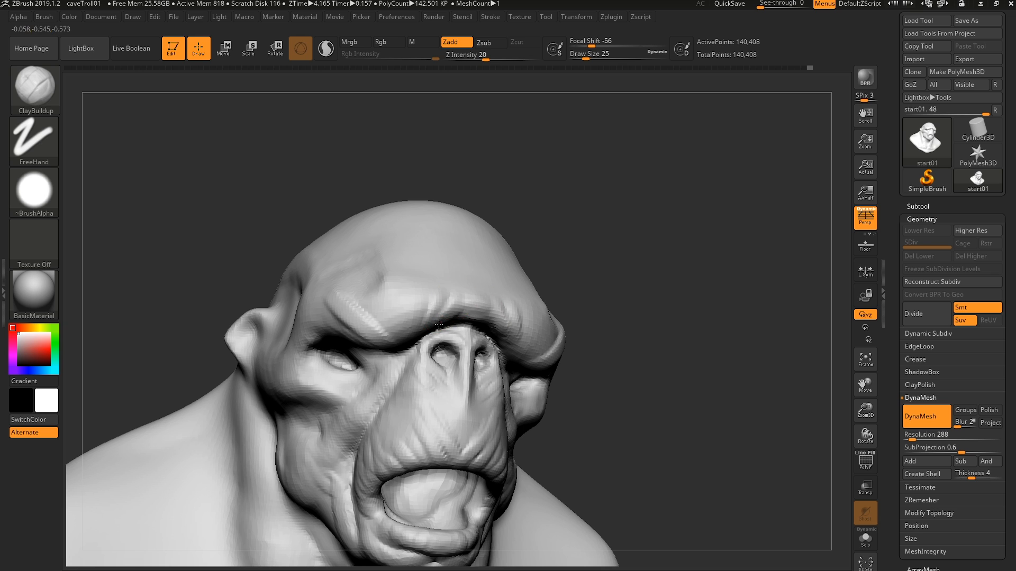
key(])
drag(475, 278, 480, 284)
right_drag(487, 272, 454, 302)
- Build up a central ridge over the forehead and skull with flanking strips, using ClayBuildup at draw sizes 31 and 39
drag(476, 297, 453, 208)
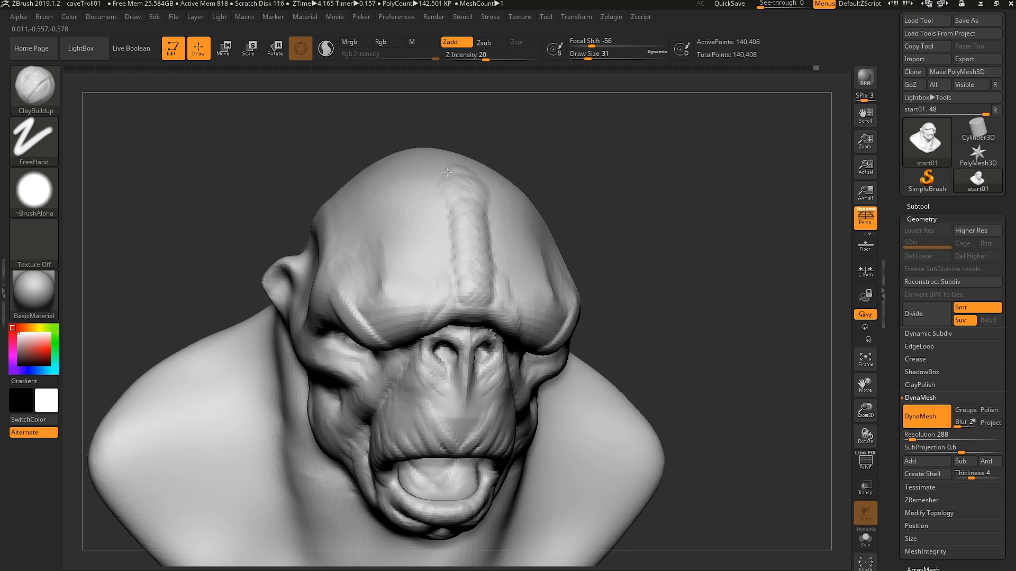
right_drag(447, 173, 461, 276)
key(])
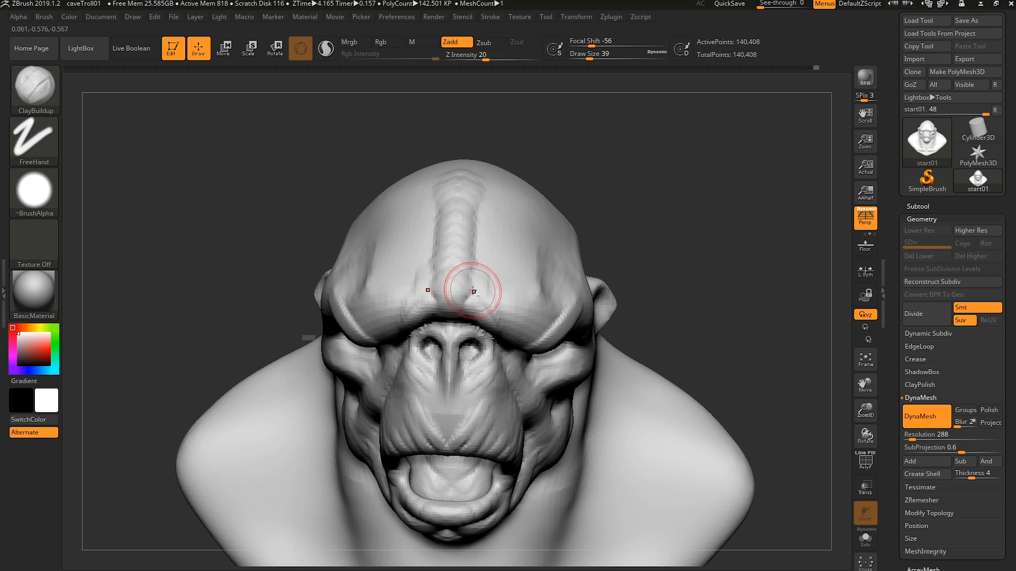
mouse_move(473, 291)
mouse_down()
mouse_move(470, 229)
mouse_move(485, 190)
mouse_up()
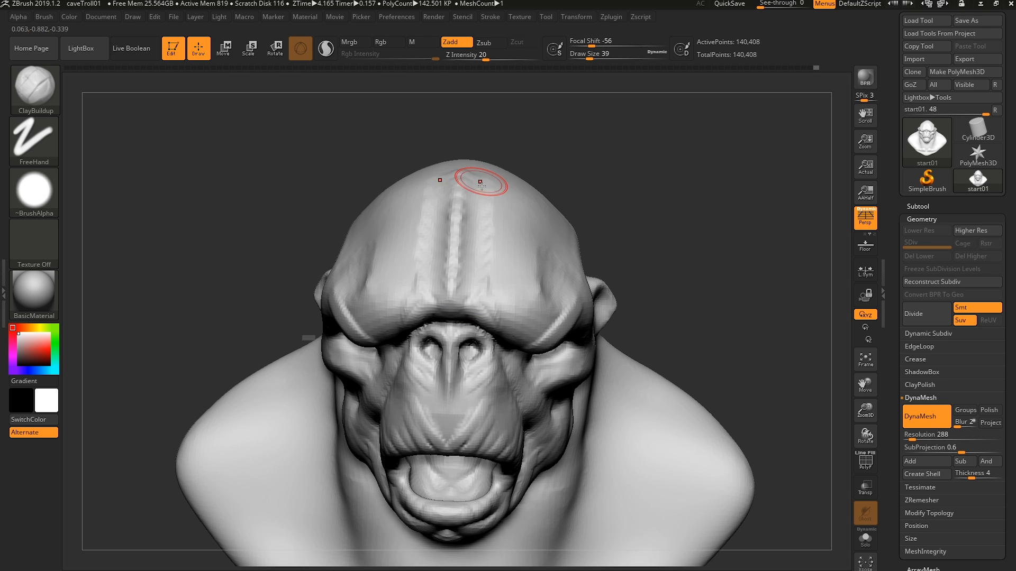
mouse_move(481, 185)
right_down()
mouse_move(476, 238)
mouse_move(430, 260)
mouse_move(427, 233)
mouse_move(487, 291)
mouse_move(417, 300)
mouse_move(460, 295)
right_up()
key(])
key(])
key(])
key(])
- Detail the wrinkles on the inner brow above the nose with ClayBuildup at draw size 17
key([)
key([)
key([)
key([)
key([)
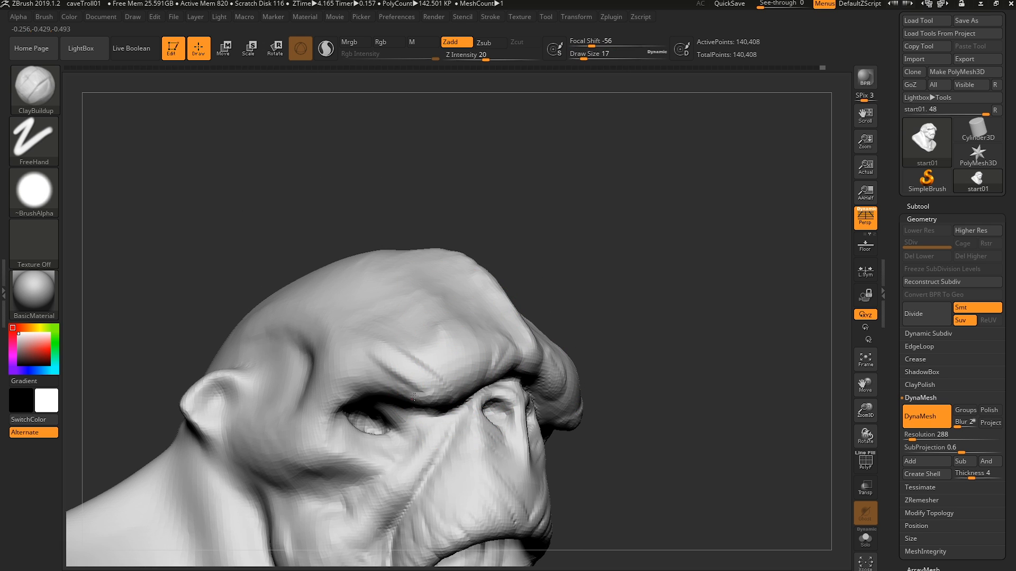
right_drag(489, 368, 544, 381)
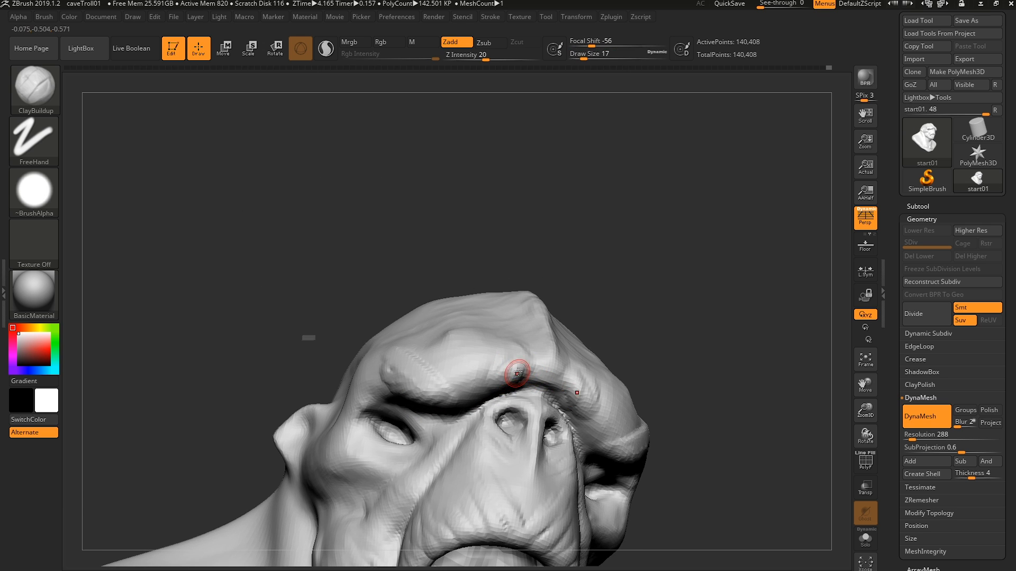
drag(517, 373, 515, 378)
right_drag(515, 378, 531, 366)
drag(529, 373, 495, 393)
right_drag(498, 387, 515, 392)
mouse_move(515, 350)
mouse_down()
mouse_move(519, 379)
mouse_move(512, 345)
mouse_move(503, 389)
mouse_up()
mouse_move(500, 423)
right_down()
mouse_move(489, 452)
mouse_move(529, 429)
right_up()
- Smooth the collarbones at draw size 87 and build up the neck muscles running down to them with ClayBuildup at draw size 83
mouse_move(529, 428)
shift+right_down()
mouse_move(544, 437)
mouse_move(547, 377)
mouse_move(565, 396)
mouse_move(572, 389)
shift+right_up()
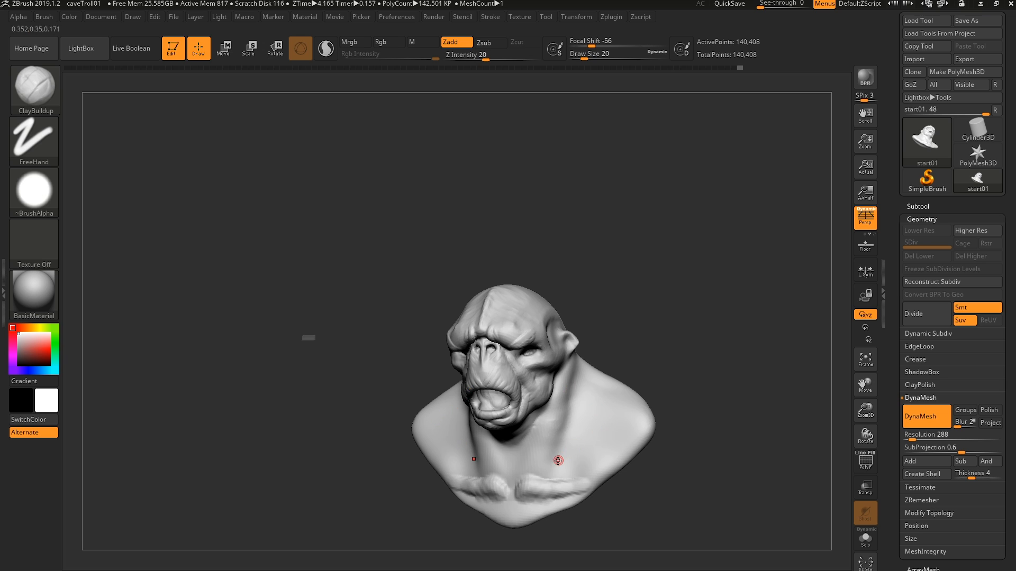
key(bracketright)
key(bracketright)
key(bracketright)
mouse_move(541, 490)
shift+mouse_down()
mouse_move(574, 488)
mouse_move(521, 485)
shift+mouse_up()
key(bracketright)
key(bracketright)
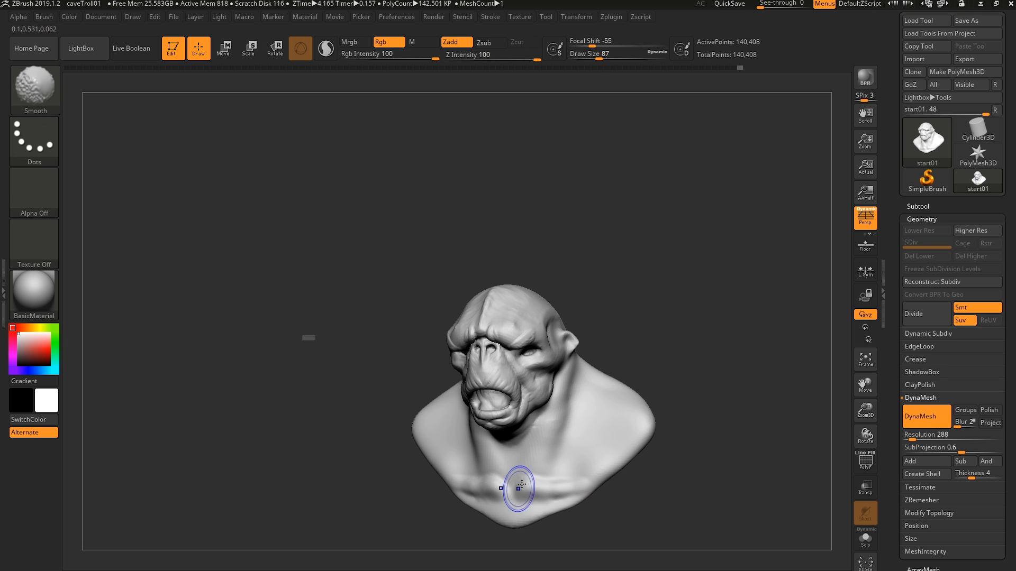
mouse_move(522, 484)
right_down()
mouse_move(562, 400)
mouse_move(542, 418)
mouse_move(565, 435)
right_up()
right_drag(652, 425, 779, 398)
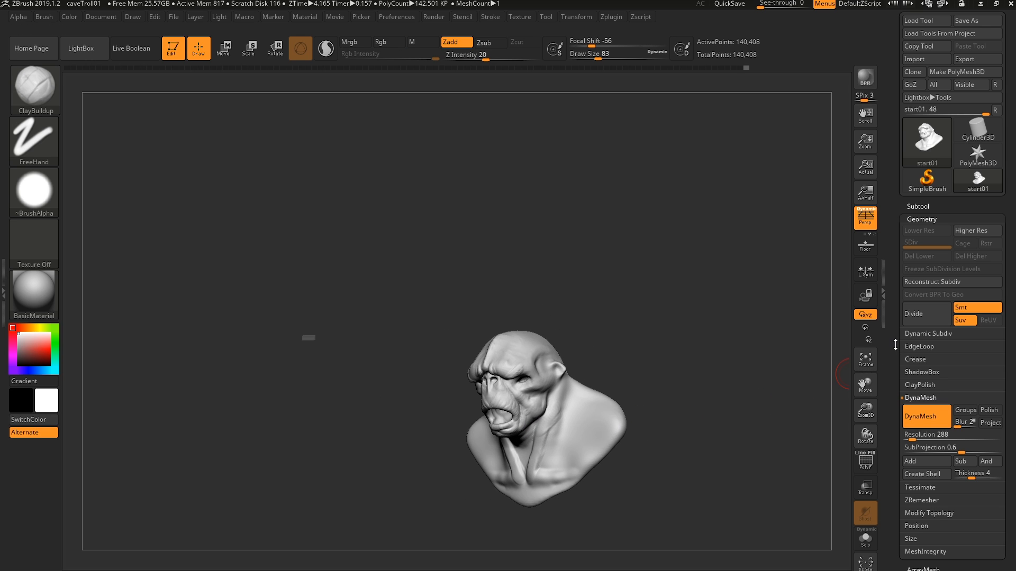
- Append a Sphere3D as a new subtool for the eyeball
drag(895, 345, 904, 315)
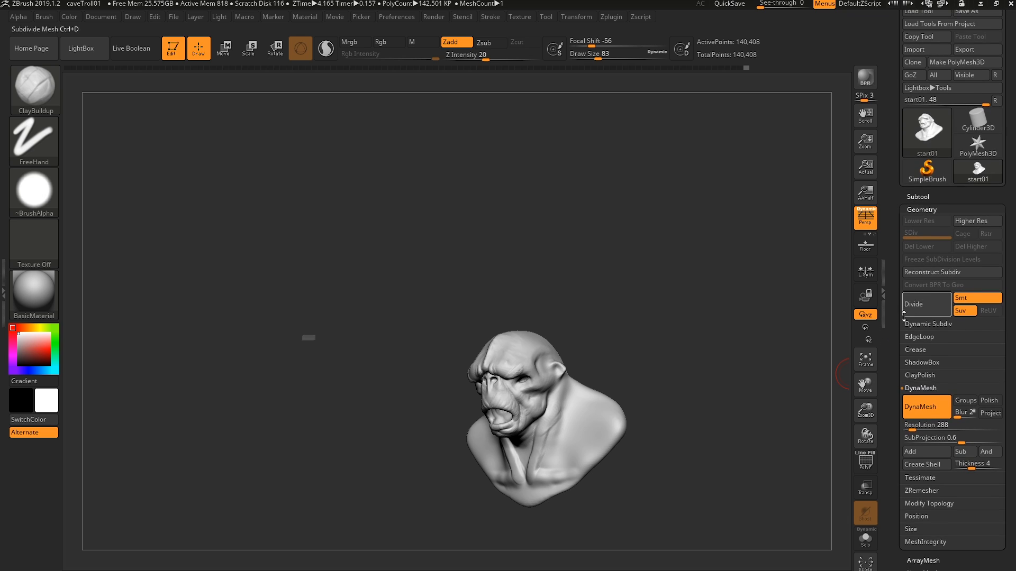
click(921, 197)
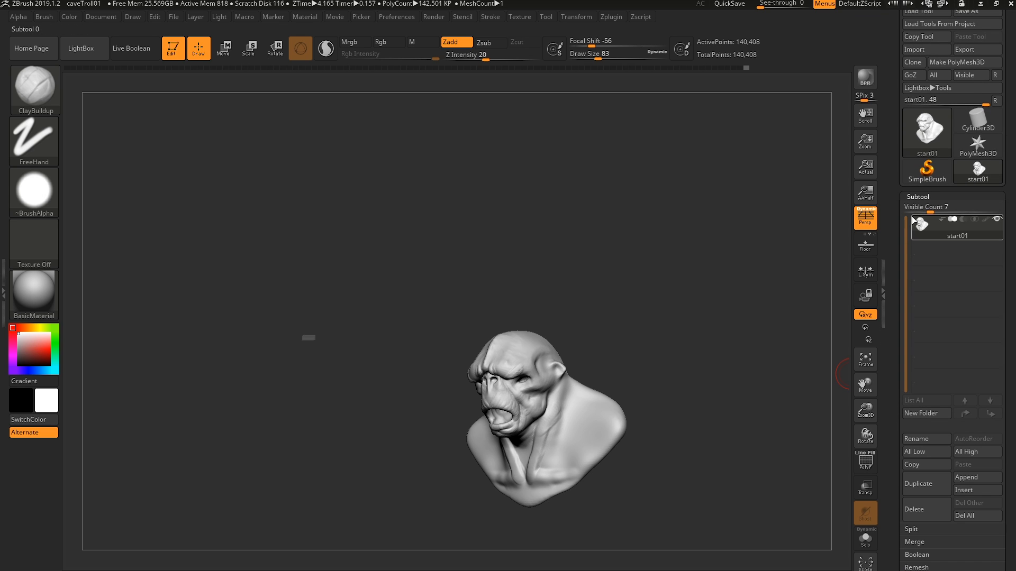
click(966, 477)
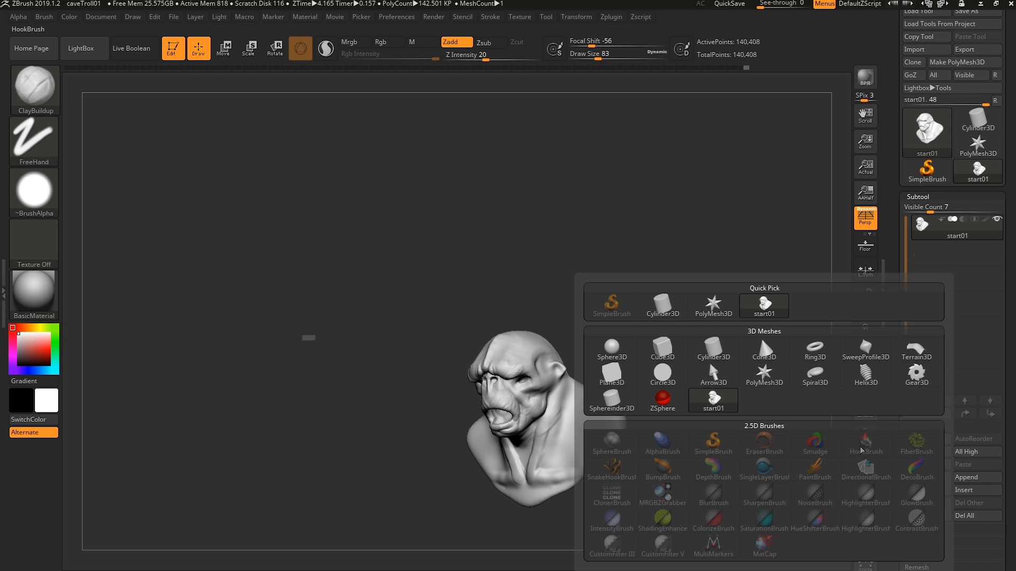
click(611, 349)
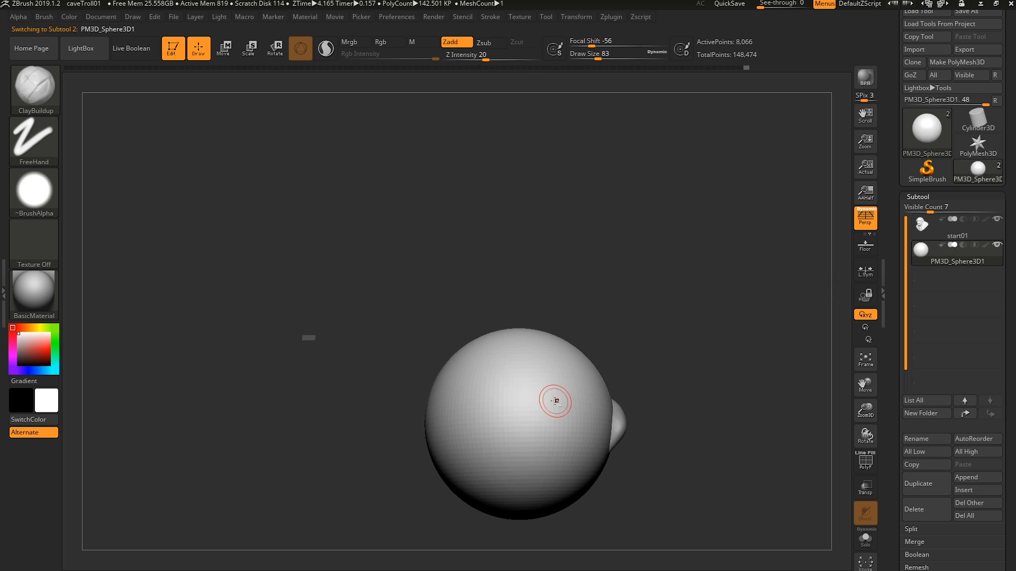
- Scale the sphere down to eyeball size and move it sideways and forward into the eye socket
click(248, 51)
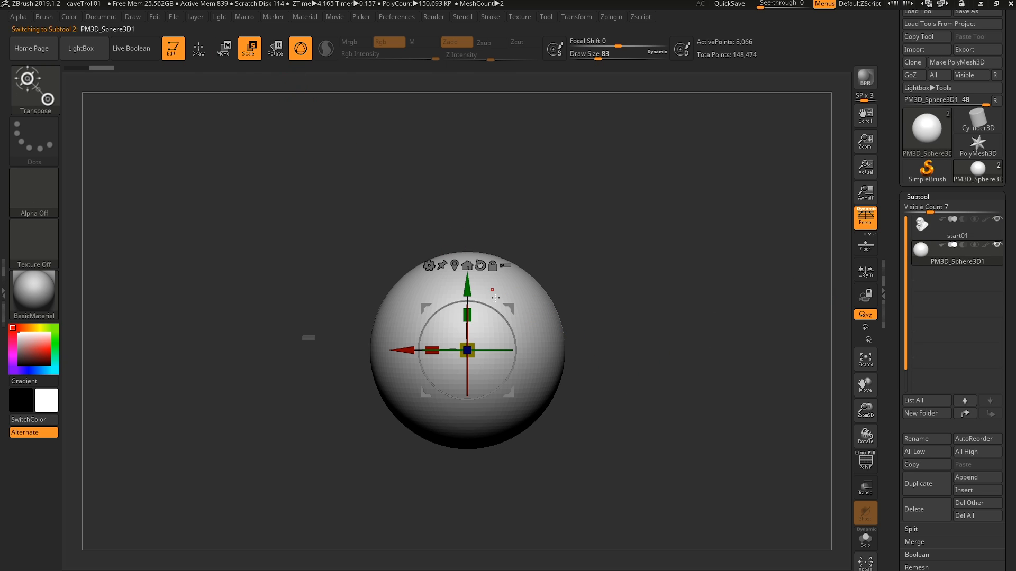
drag(478, 357, 381, 353)
drag(370, 305, 532, 290)
shift+right_drag(532, 290, 555, 290)
drag(479, 302, 535, 301)
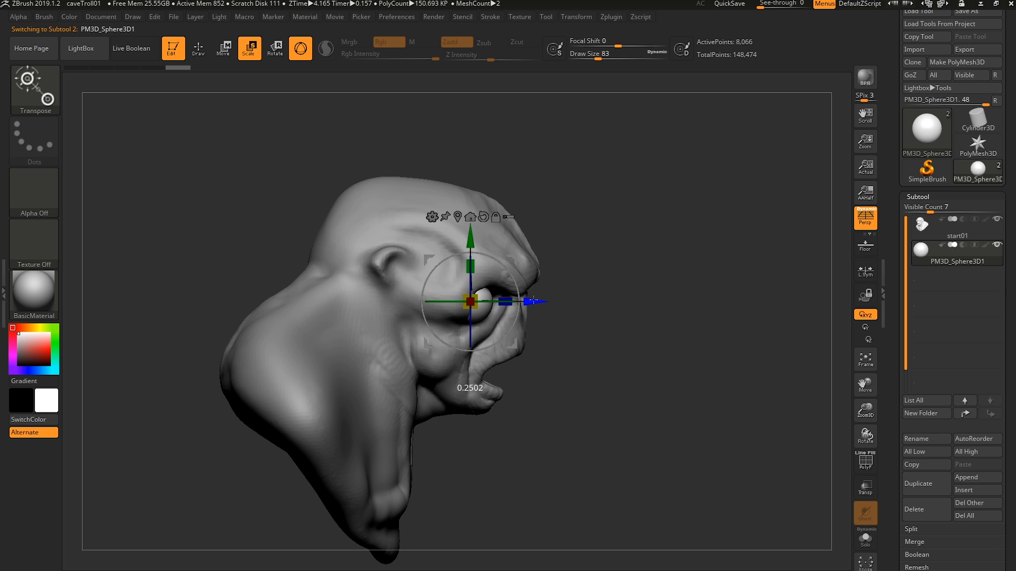
- Fine-tune the eyeball's height and reduce its size to fit the eye socket, checking from side and front
drag(472, 239, 472, 226)
right_drag(492, 238, 371, 256)
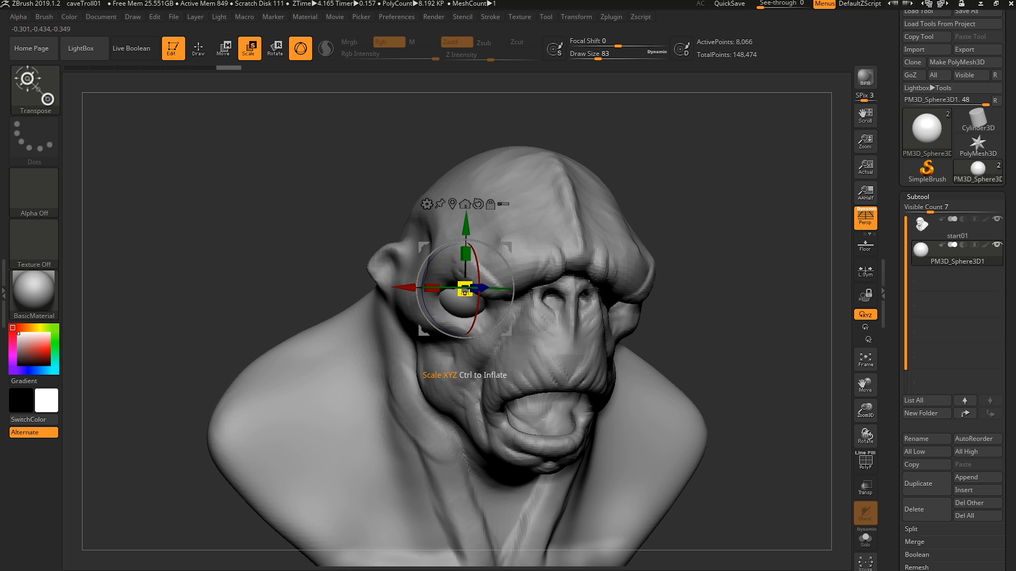
drag(465, 289, 455, 289)
right_drag(376, 270, 497, 257)
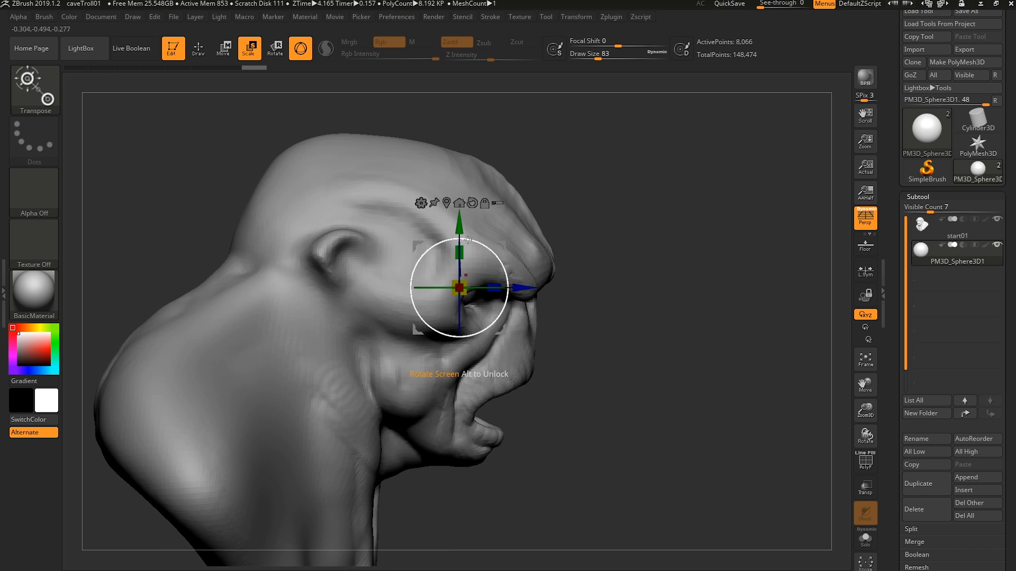
drag(467, 224, 467, 239)
shift+right_drag(467, 240, 524, 291)
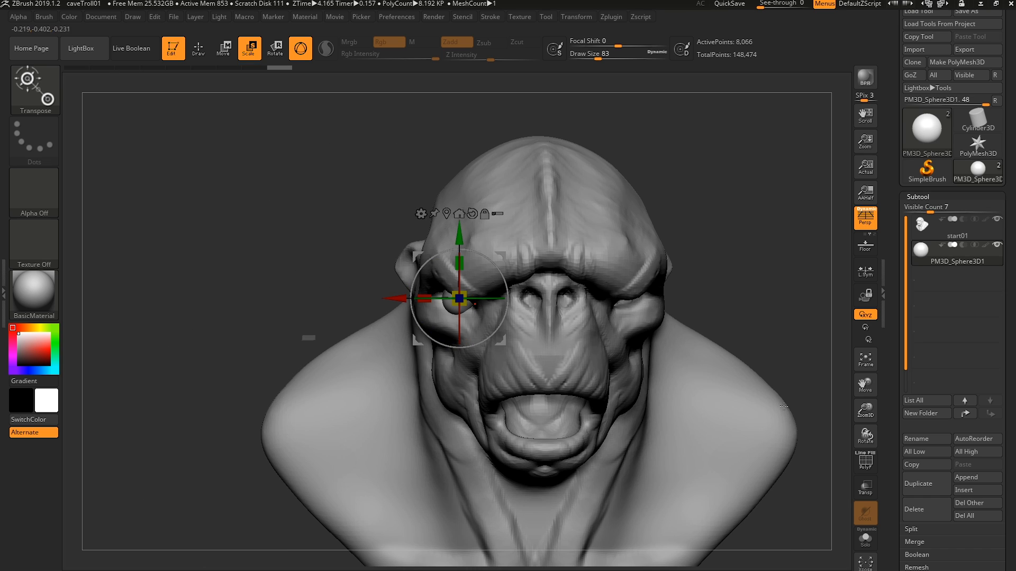
- Mirror and weld the eyeball sphere so a matching eyeball fills the opposite socket, and return to Draw mode
drag(888, 420, 931, 332)
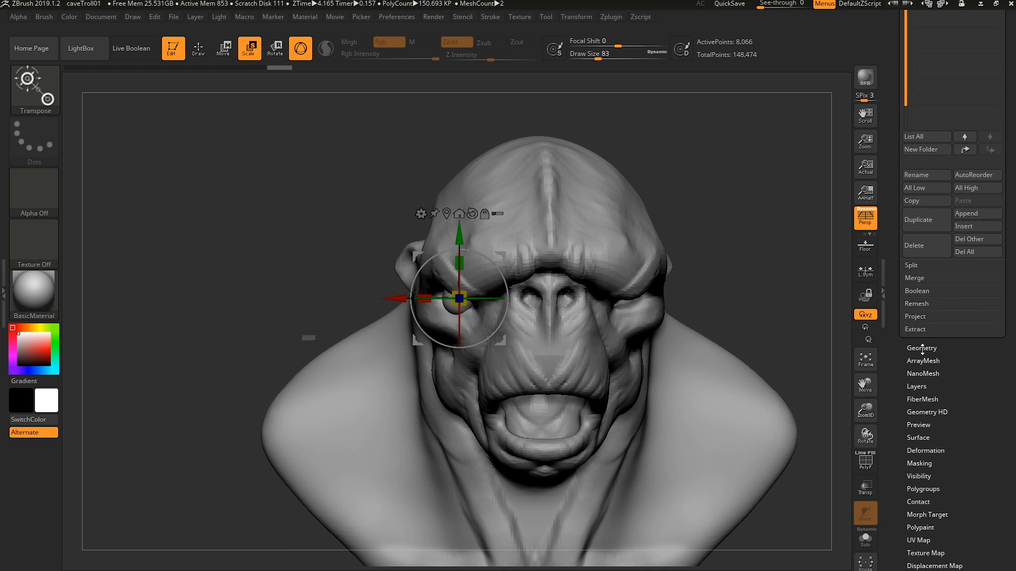
click(922, 349)
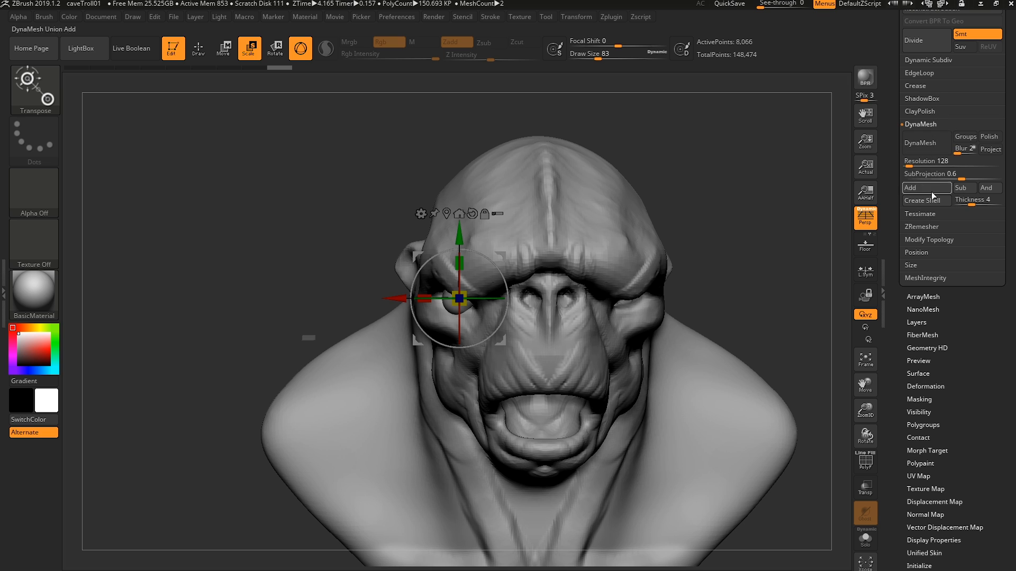
click(935, 243)
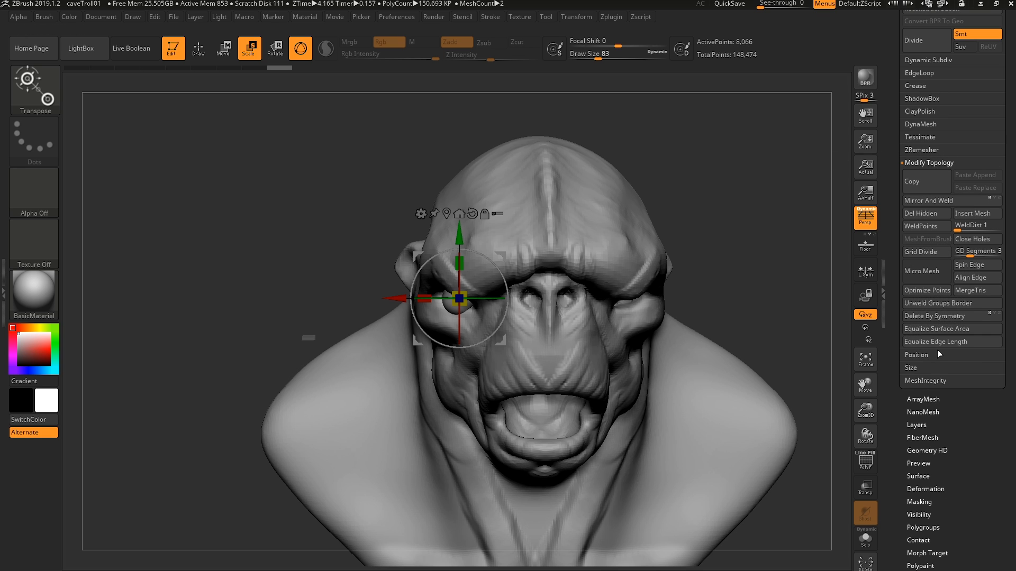
click(936, 203)
key(q)
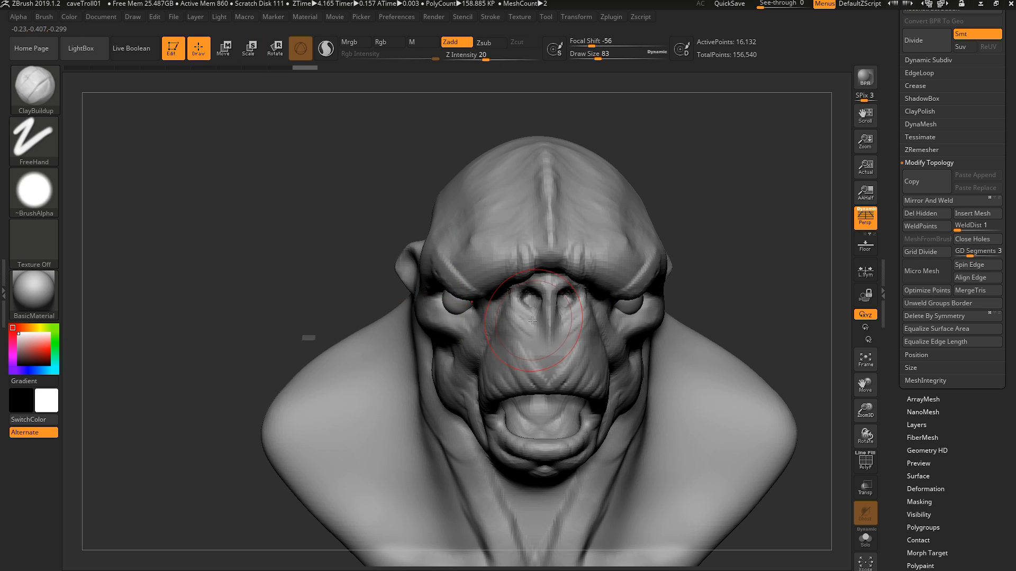
- Select the head subtool and build up the eyelid rim around the eyeball with the Standard brush at draw size 17
right_drag(566, 330, 455, 323)
alt+click(645, 308)
mouse_move(645, 308)
right_down()
mouse_move(660, 296)
mouse_move(649, 304)
mouse_move(631, 278)
right_up()
key(b)
key(s)
key(t)
ctrl+right_drag(630, 277, 634, 287)
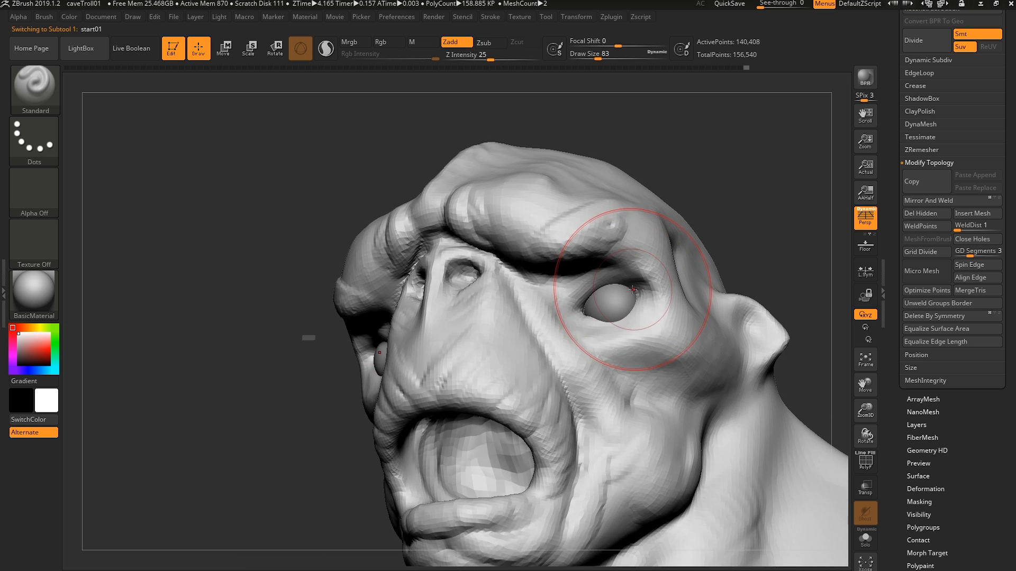
key(bracketleft)
key(bracketleft)
key(bracketleft)
key(bracketleft)
key(bracketleft)
key(bracketleft)
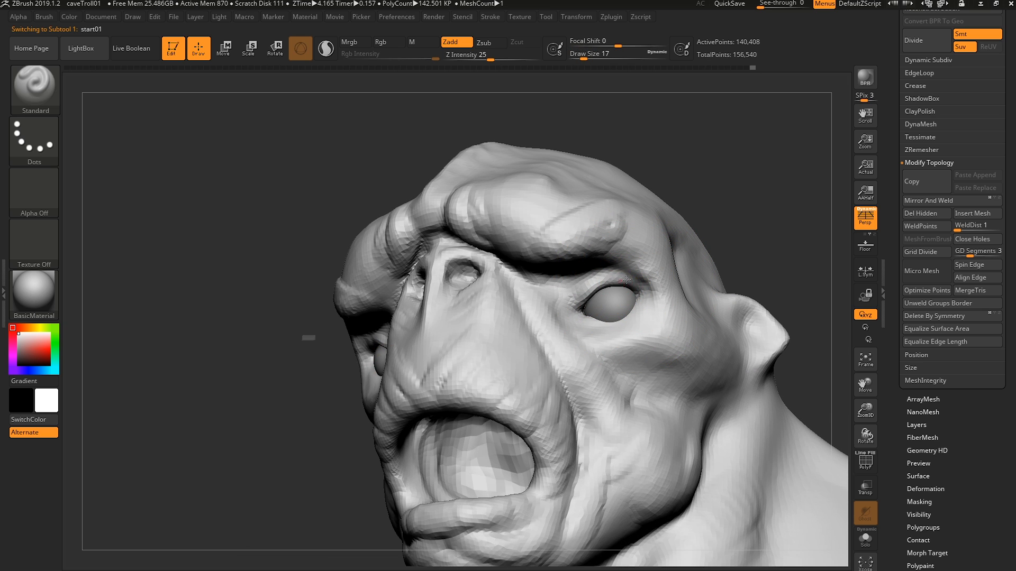
mouse_move(642, 302)
right_down()
mouse_move(643, 292)
mouse_move(619, 324)
mouse_move(596, 315)
mouse_move(644, 301)
right_up()
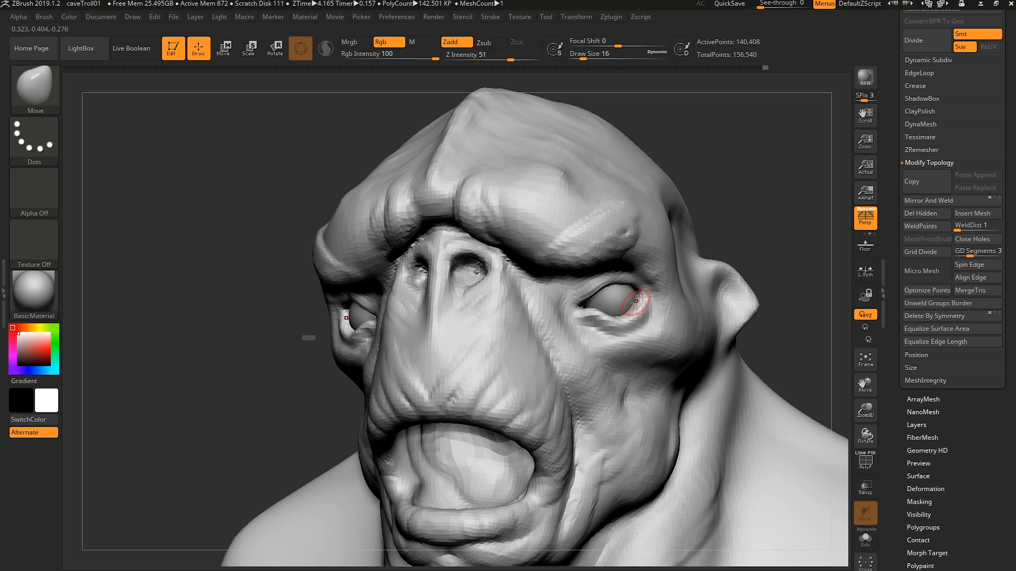
- Shape the lower eyelid and the outer eye corner against the eyeball with the Move brush
mouse_move(527, 296)
right_down()
mouse_move(584, 313)
mouse_move(617, 300)
mouse_move(597, 317)
mouse_move(571, 301)
mouse_move(630, 294)
right_up()
key(bracketleft)
key(bracketleft)
key(bracketleft)
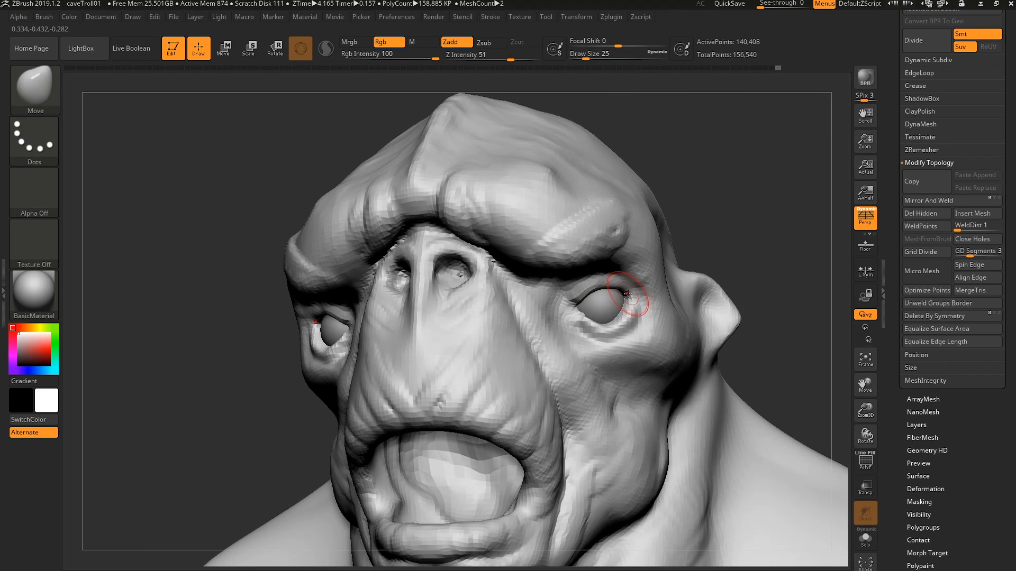
- Pull the upper eyelid over the eyeball and adjust the lower lid with the Move brush, reducing draw size from 31 to 23
key(s)
drag(608, 324, 614, 322)
right_drag(612, 320, 635, 287)
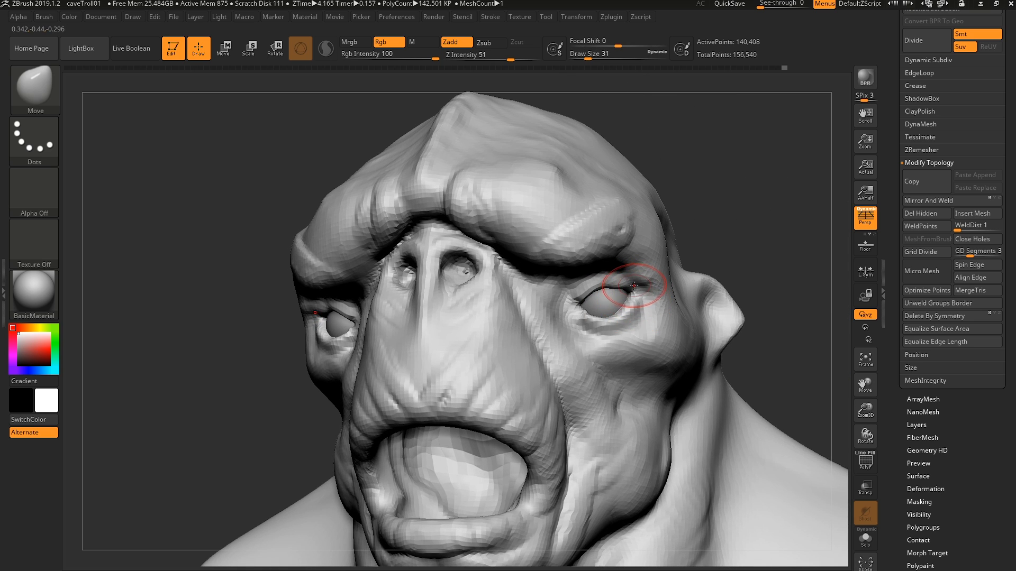
key([)
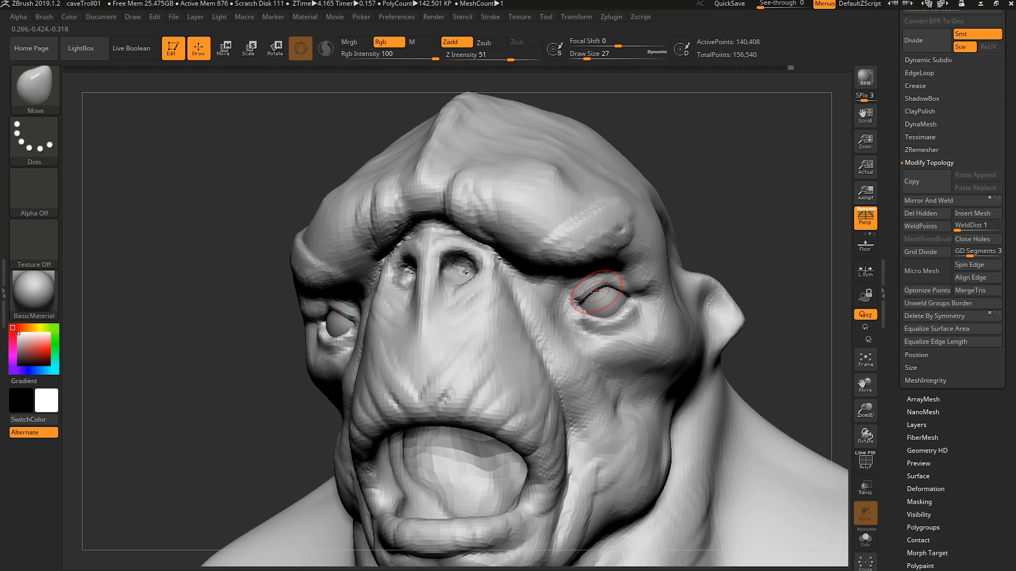
key([)
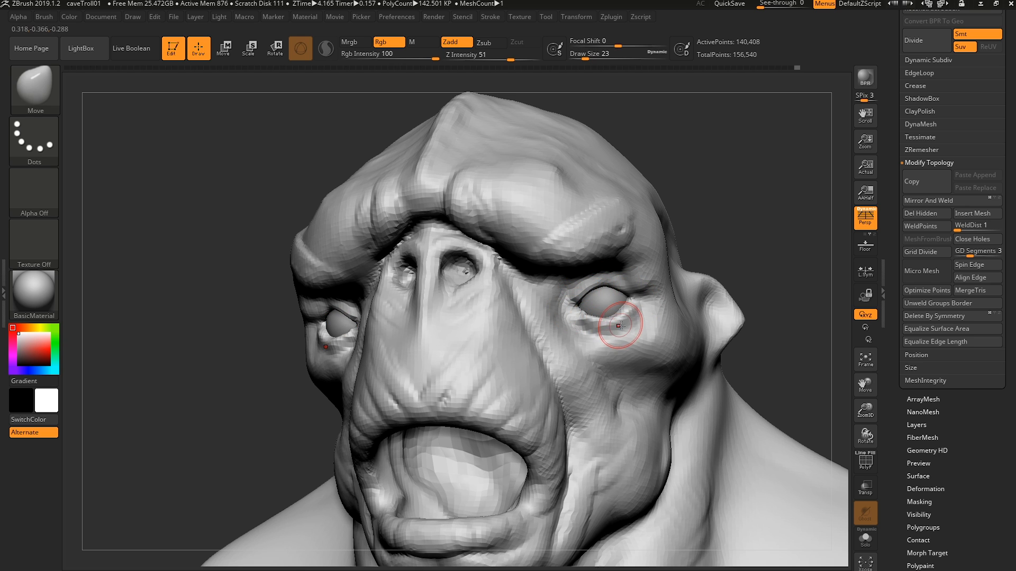
- Refine how the eyelids wrap around the eyeball in side and underside views with the Move brush at draw sizes 44 and 25
mouse_move(621, 326)
ctrl+right_down()
mouse_move(639, 334)
mouse_move(620, 341)
mouse_move(623, 362)
mouse_move(618, 317)
mouse_move(566, 325)
mouse_move(624, 349)
mouse_move(605, 320)
ctrl+right_up()
key(s)
drag(605, 317, 610, 317)
mouse_move(611, 317)
right_down()
mouse_move(608, 343)
mouse_move(627, 347)
mouse_move(608, 329)
right_up()
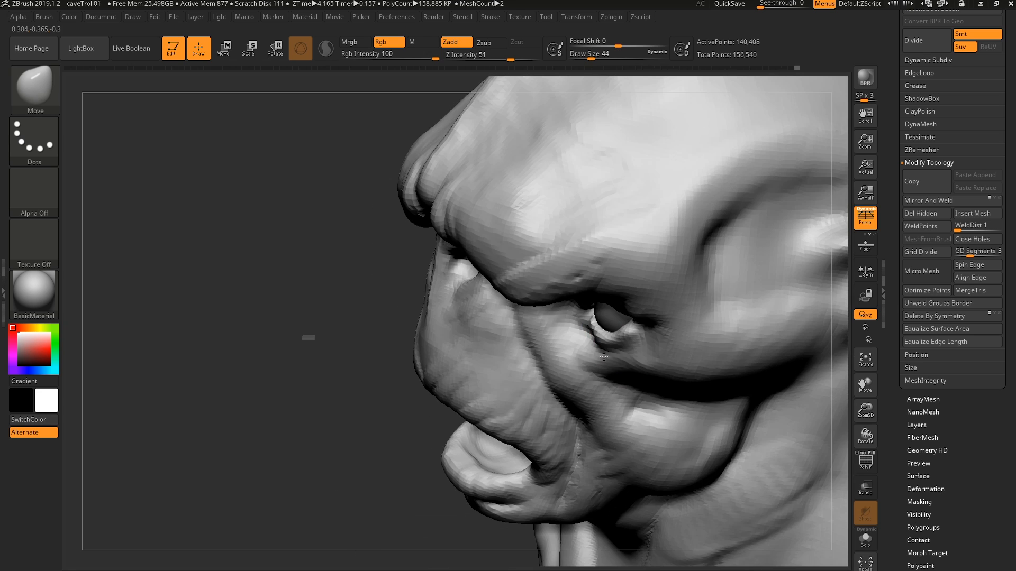
key(s)
drag(616, 334, 612, 333)
mouse_move(613, 334)
right_down()
mouse_move(603, 323)
mouse_move(639, 310)
mouse_move(661, 318)
mouse_move(625, 334)
mouse_move(611, 317)
mouse_move(625, 286)
right_up()
- Carve creases along the upper and lower eyelids with the DamStandard brush, using draw sizes 25 and 17
key(b)
key(d)
key(s)
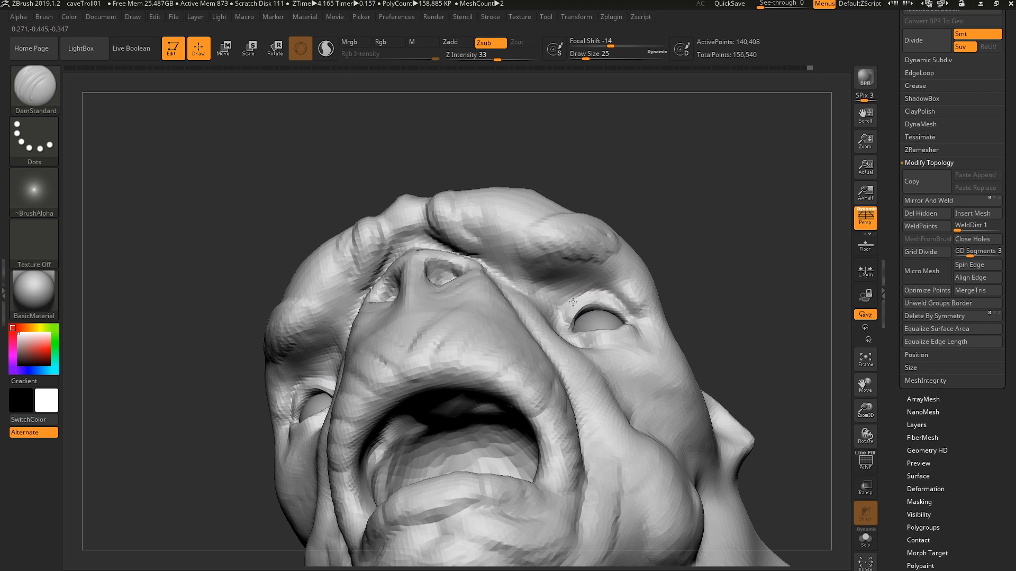
mouse_move(563, 321)
right_down()
mouse_move(569, 302)
mouse_move(621, 302)
mouse_move(643, 334)
right_up()
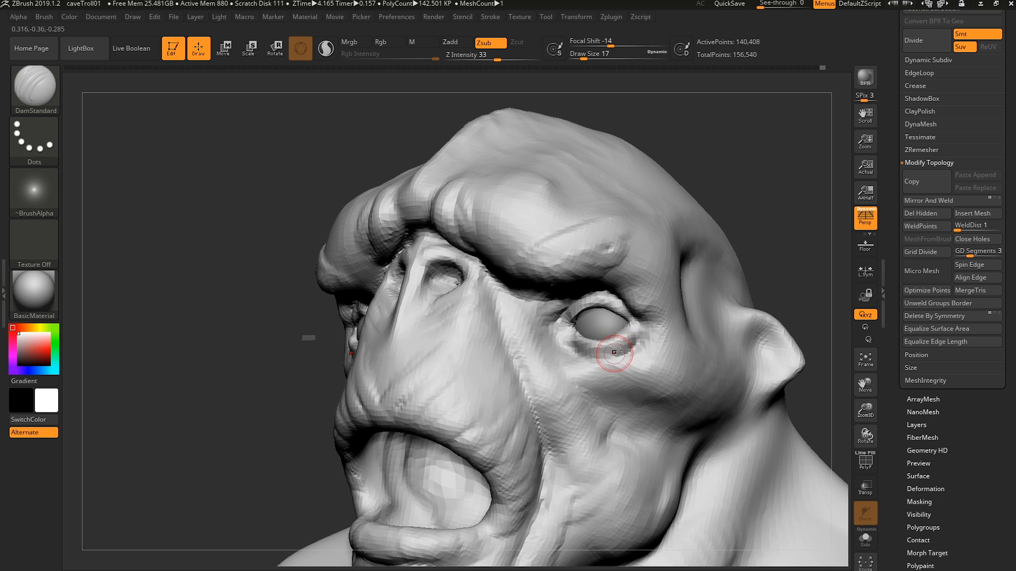
- Carve and soften the eyelid creases around and beneath the eyes with the DamStandard brush at draw size 17
mouse_move(584, 361)
right_down()
mouse_move(577, 341)
mouse_move(592, 339)
mouse_move(560, 338)
mouse_move(629, 332)
right_up()
alt+click(629, 332)
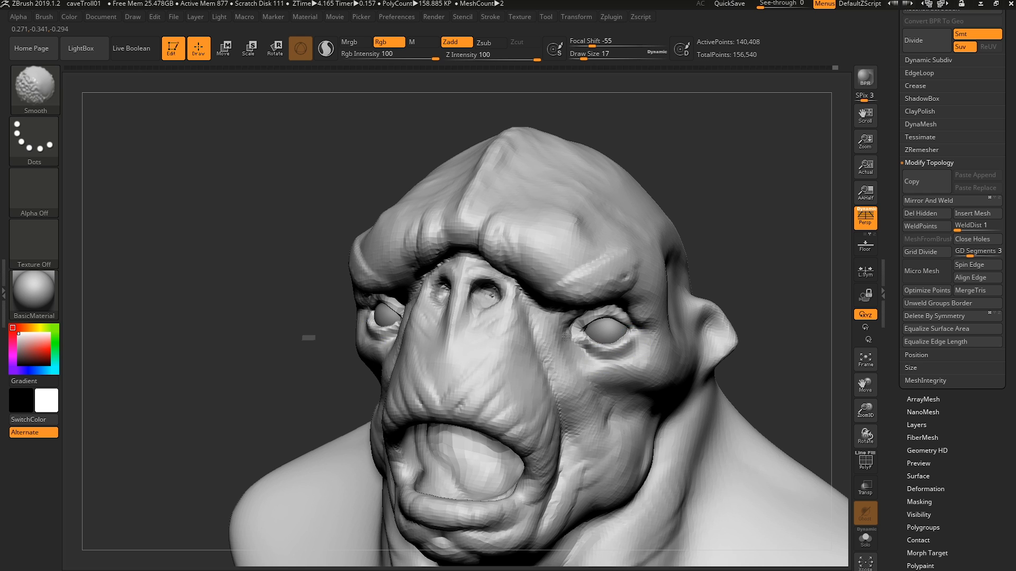
alt+click(625, 344)
right_drag(624, 344, 632, 343)
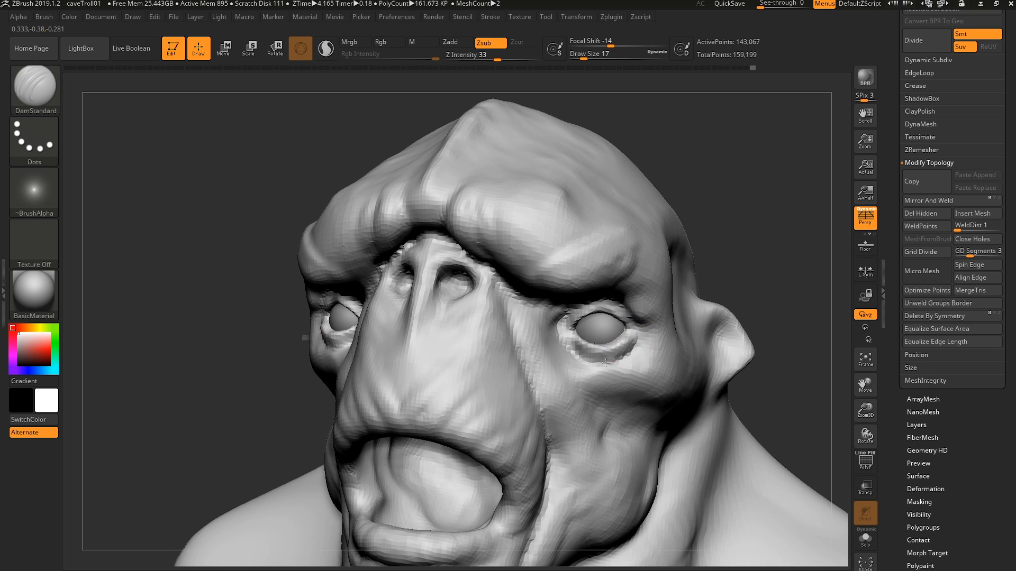
- Build up the outer brow and the skin beside the eye corners with the ClayBuildup brush at draw size 27
key(b)
key(s)
key(t)
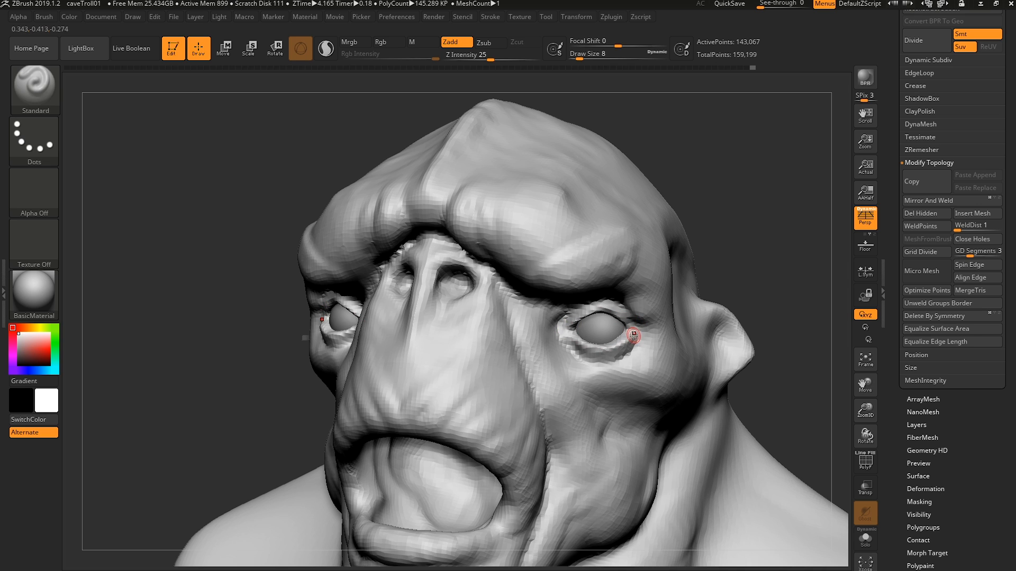
key(b)
key(c)
key(b)
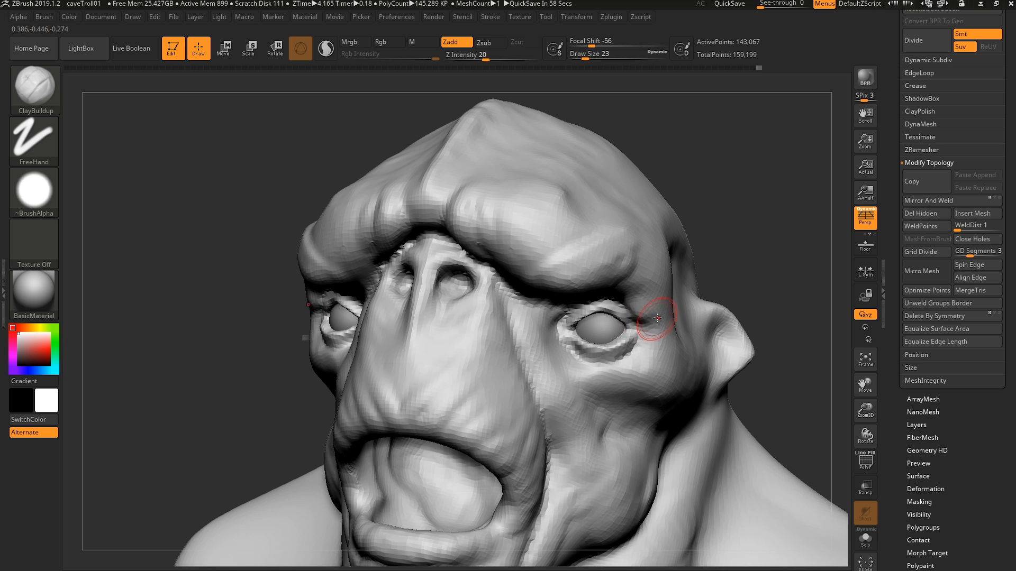
right_drag(661, 320, 658, 317)
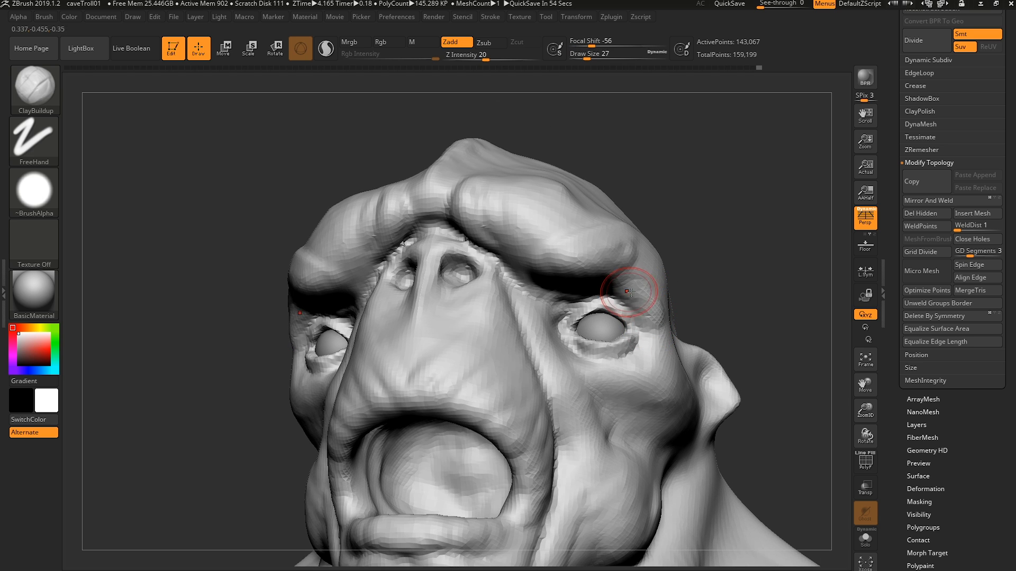
right_drag(637, 293, 646, 261)
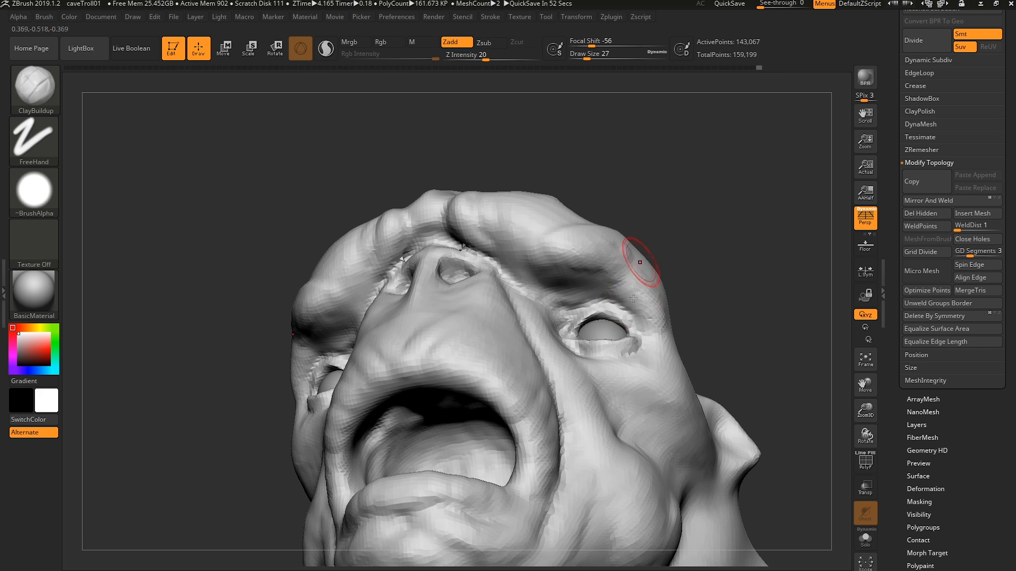
mouse_move(603, 296)
right_down()
mouse_move(651, 320)
mouse_move(596, 296)
mouse_move(555, 325)
right_up()
mouse_move(585, 378)
right_down()
mouse_move(656, 374)
mouse_move(642, 372)
right_up()
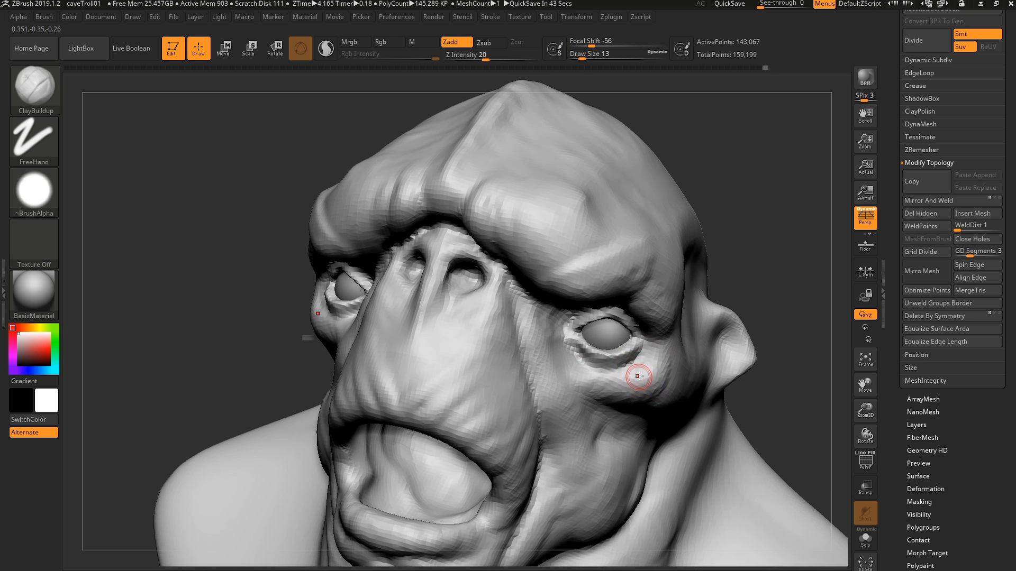
- Build up the eye bags and wrinkles beneath the eyes with the ClayBuildup brush, checking the whole bust from several angles
key(bracketleft)
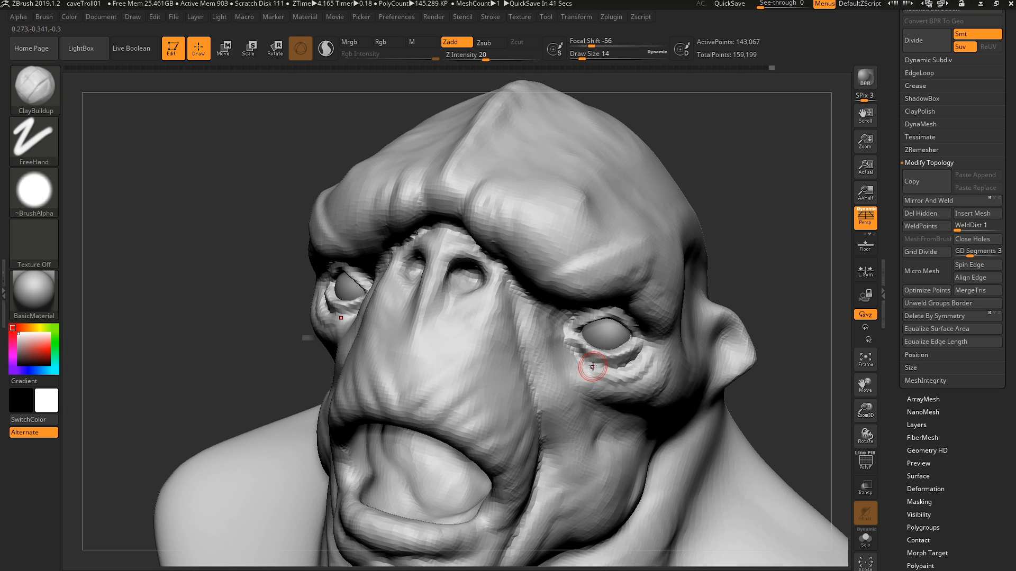
key(bracketright)
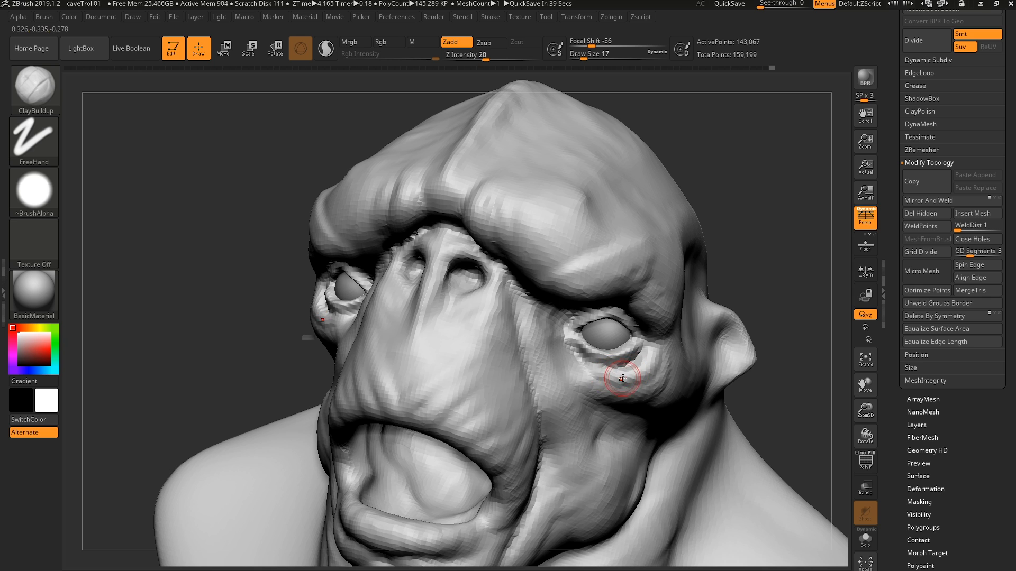
right_drag(622, 379, 643, 373)
key(bracketright)
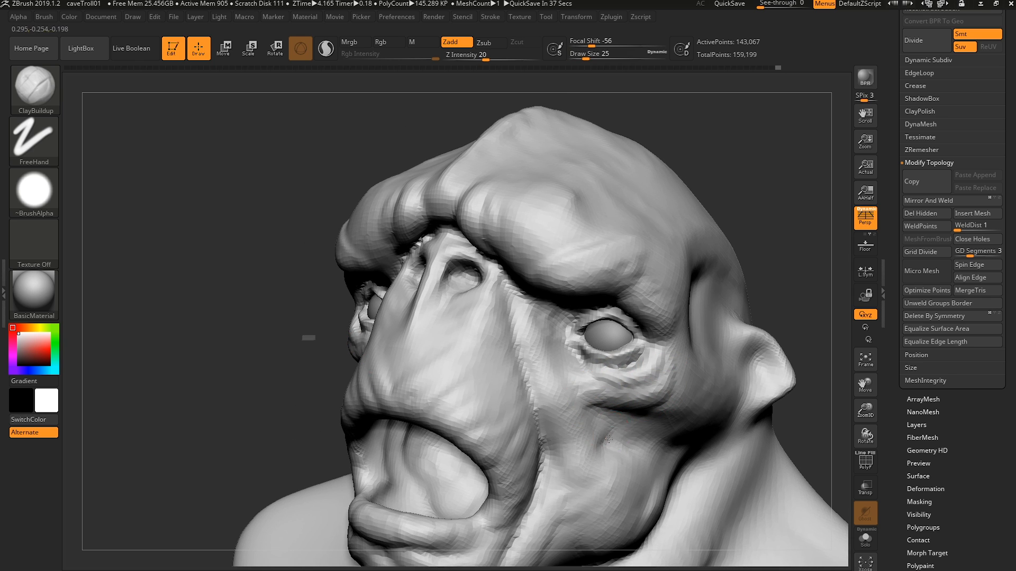
mouse_move(572, 429)
mouse_down()
mouse_move(535, 369)
mouse_move(533, 327)
mouse_up()
mouse_move(581, 377)
ctrl+right_down()
mouse_move(584, 343)
mouse_move(628, 365)
mouse_move(586, 427)
mouse_move(588, 418)
mouse_move(572, 418)
ctrl+right_up()
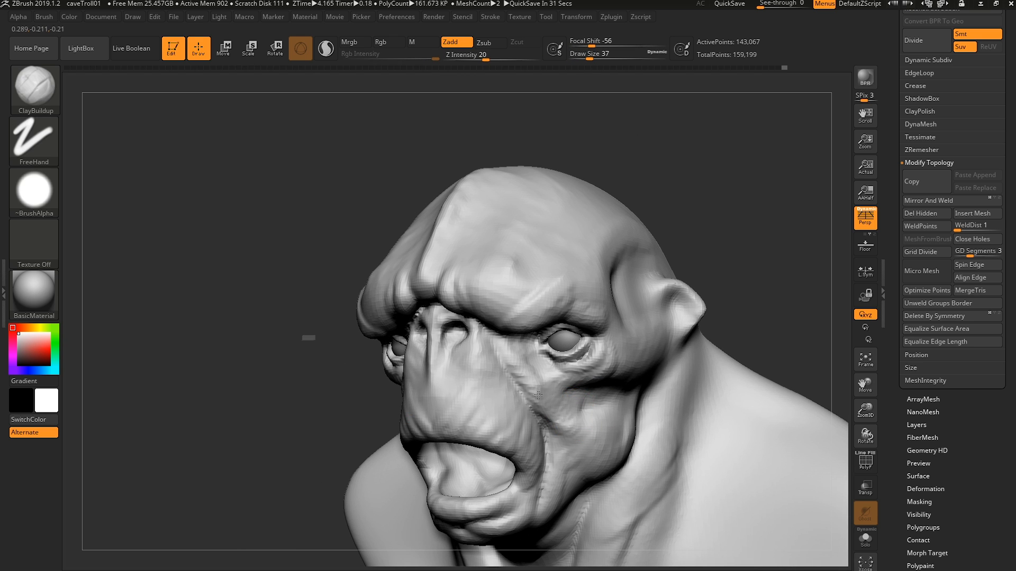
mouse_move(508, 347)
right_down()
mouse_move(561, 370)
mouse_move(529, 396)
mouse_move(527, 341)
right_up()
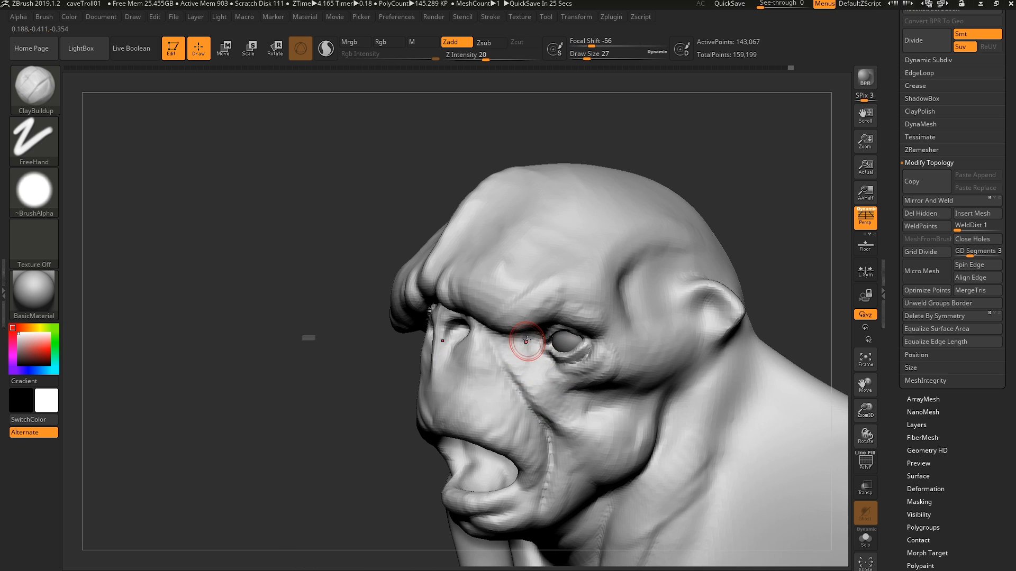
ctrl+right_drag(539, 376, 611, 328)
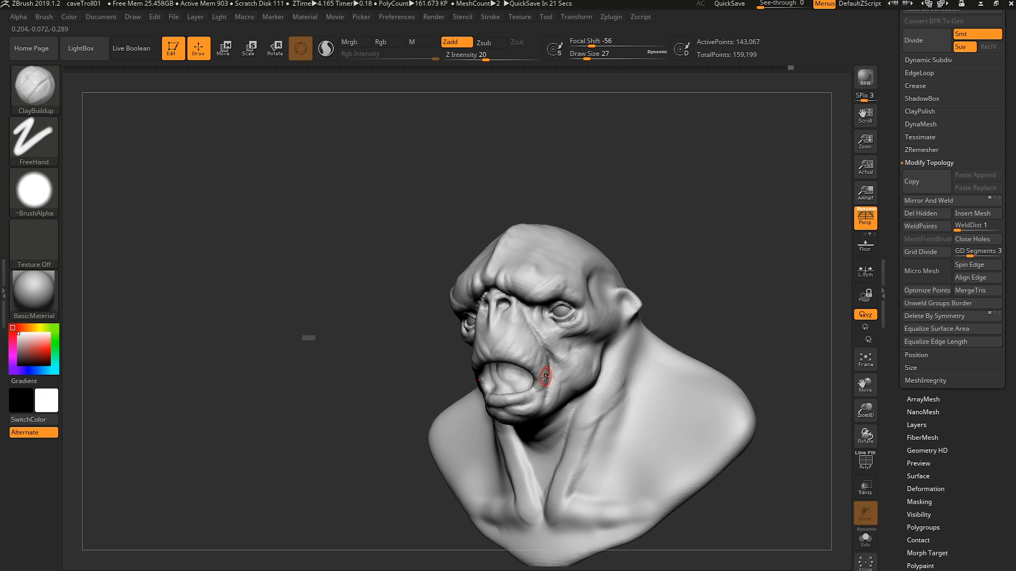
right_drag(543, 378, 485, 353)
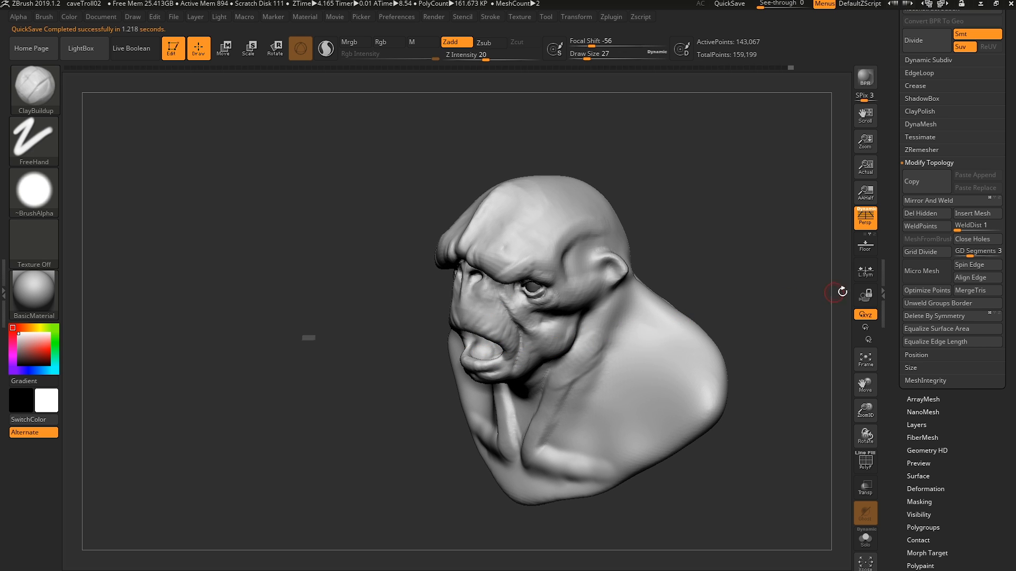
- Append a Sphere3D subtool to the troll bust and keep a hidden duplicate of it
scroll(894, 352, up, 5)
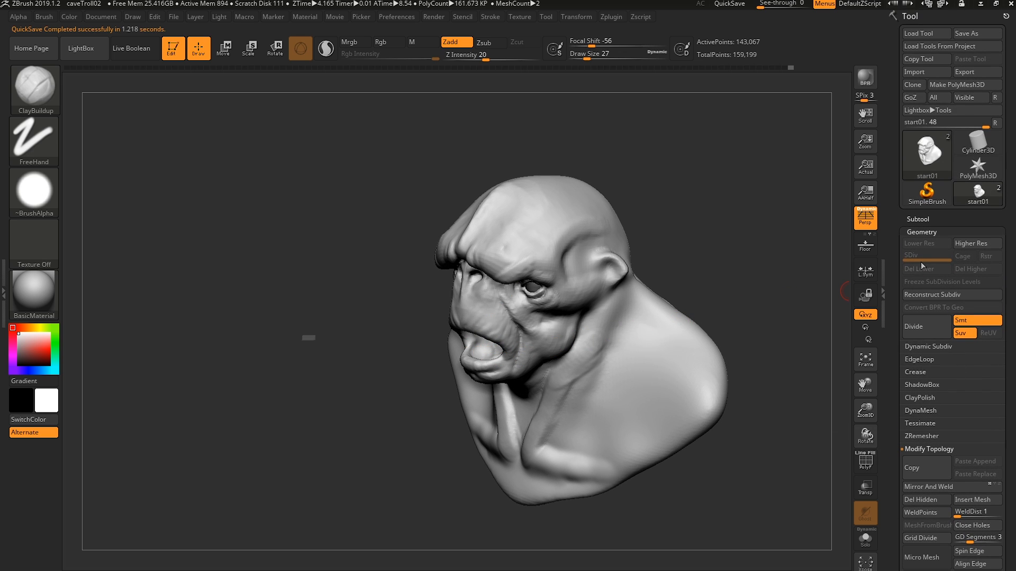
click(919, 218)
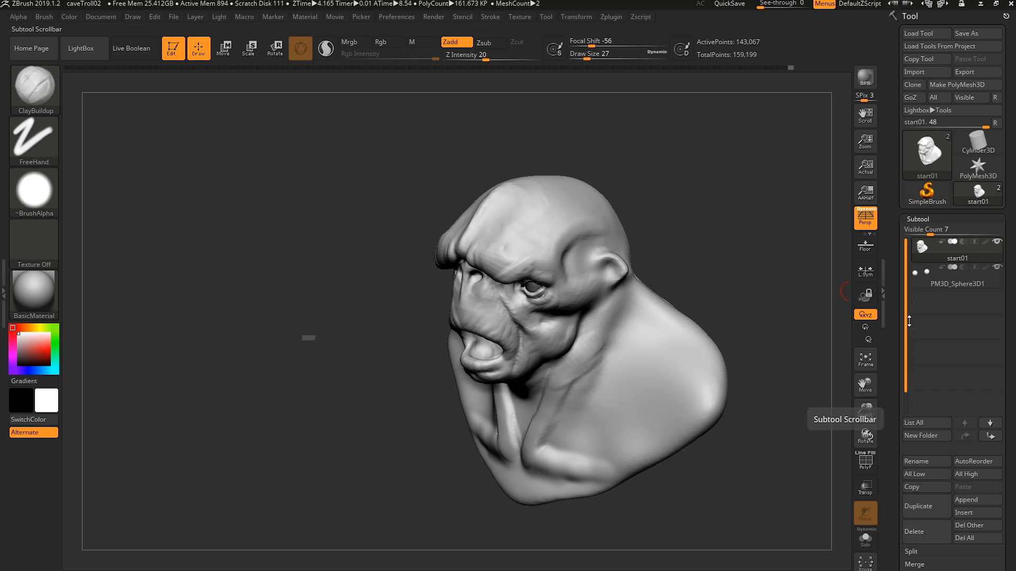
click(974, 501)
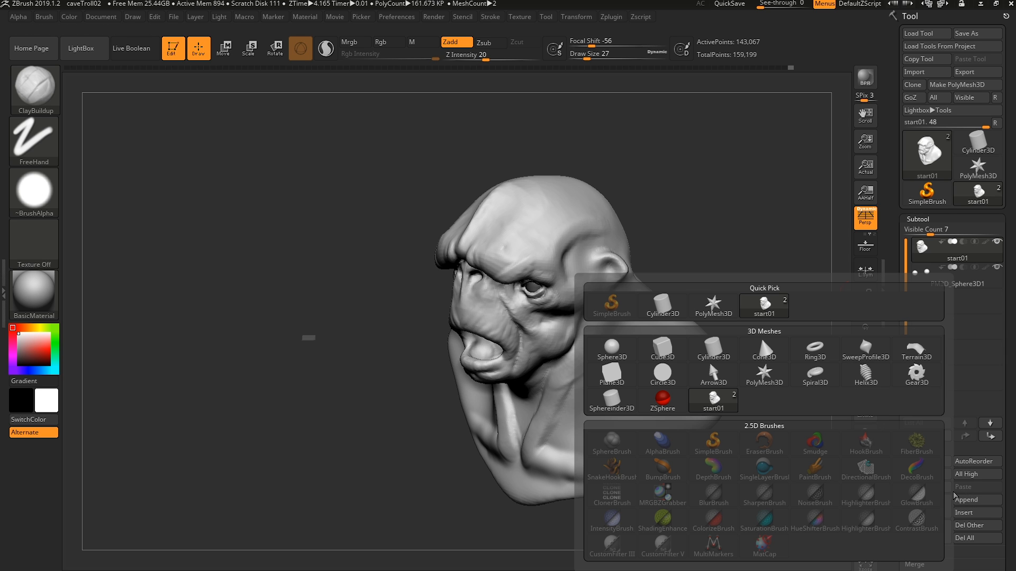
click(612, 349)
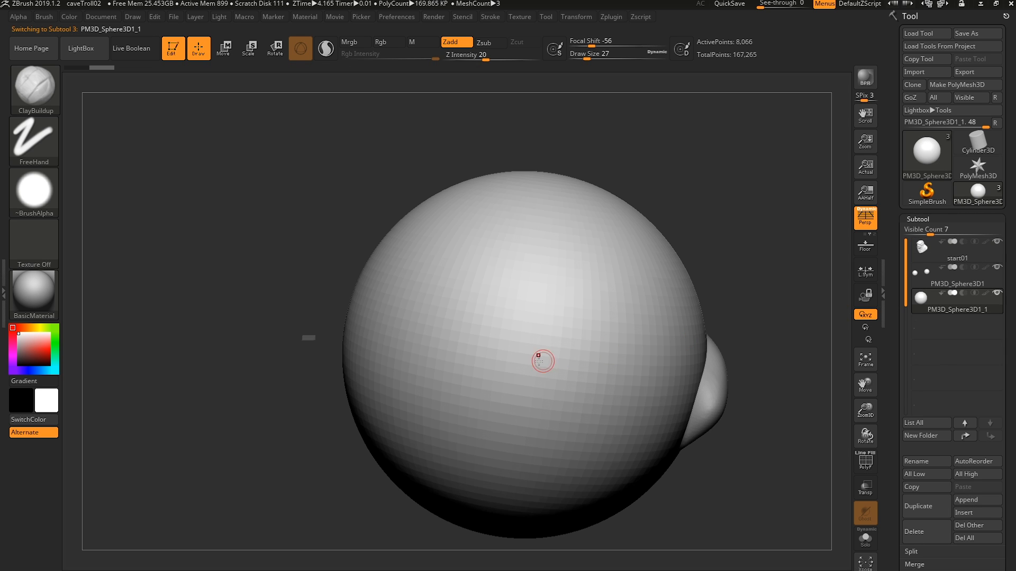
drag(520, 356, 657, 375)
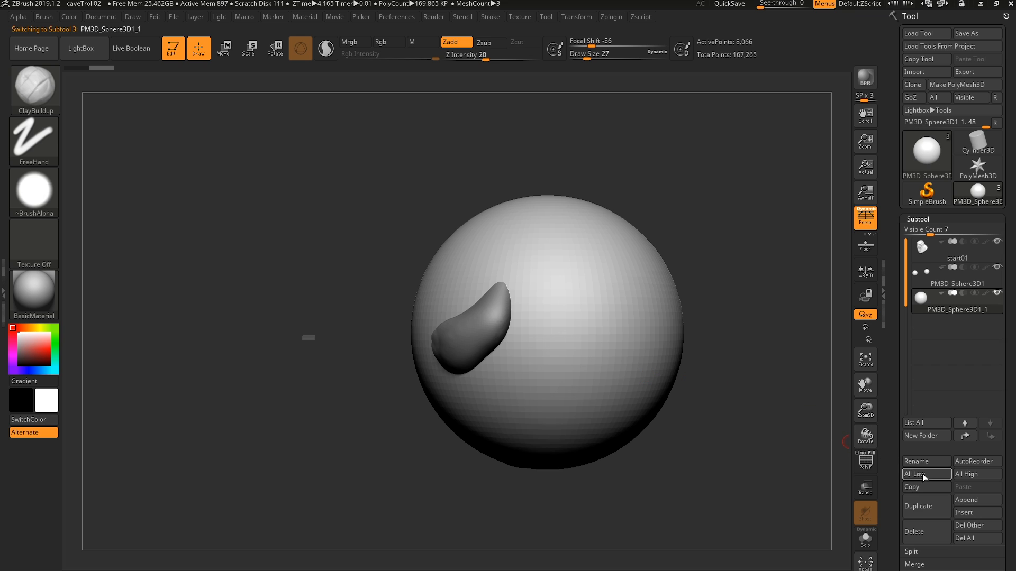
click(930, 508)
click(997, 309)
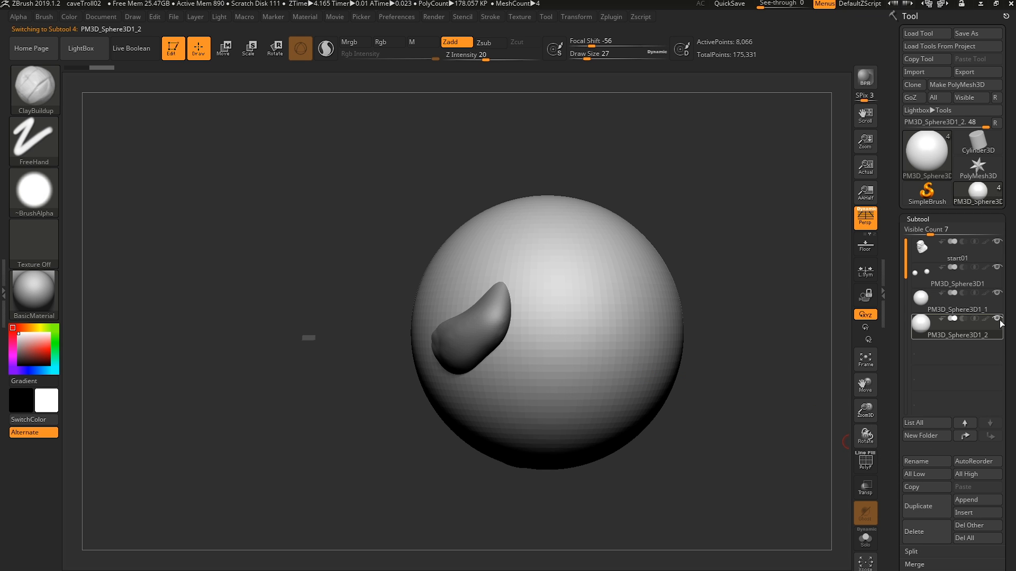
- Scale the visible sphere down to roughly the size of the troll's mouth
key(e)
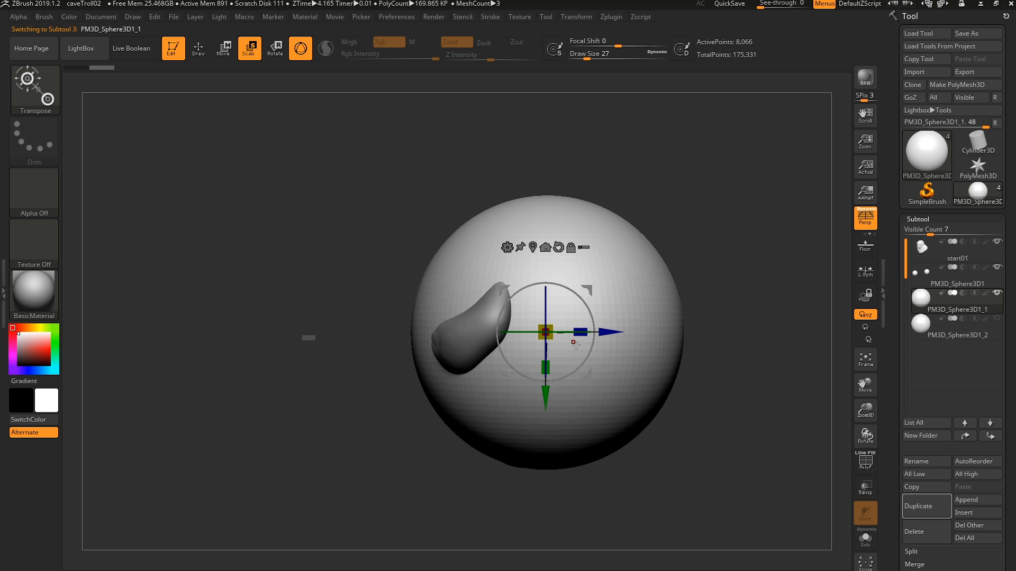
drag(546, 333, 497, 343)
drag(662, 393, 595, 300)
right_drag(594, 300, 557, 318)
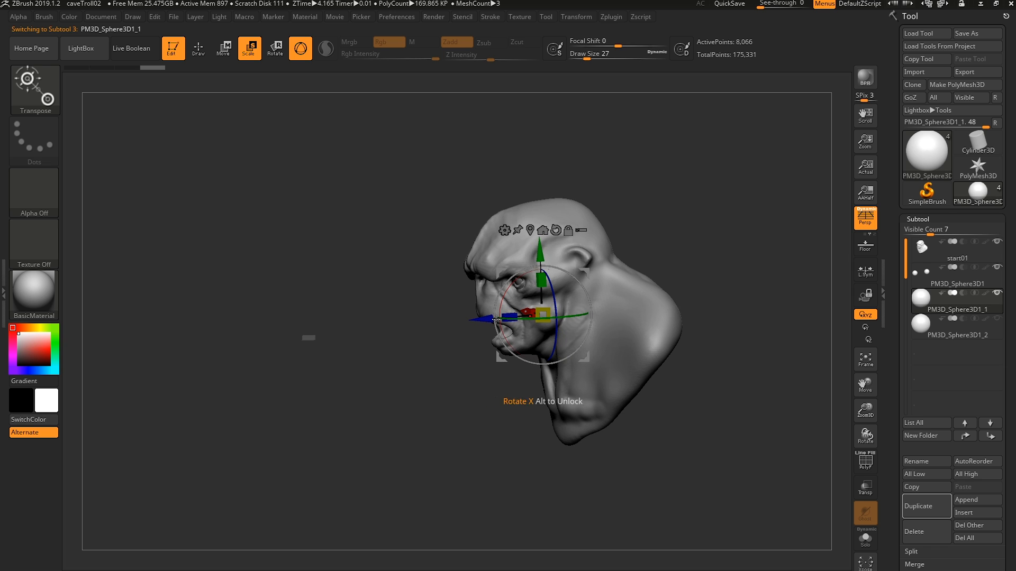
- Move the sphere along the head and down into the troll's open mouth behind the lower lip
drag(484, 317, 445, 319)
right_drag(499, 317, 540, 312)
drag(488, 260, 490, 284)
ctrl+right_drag(495, 288, 521, 316)
key(q)
key(w)
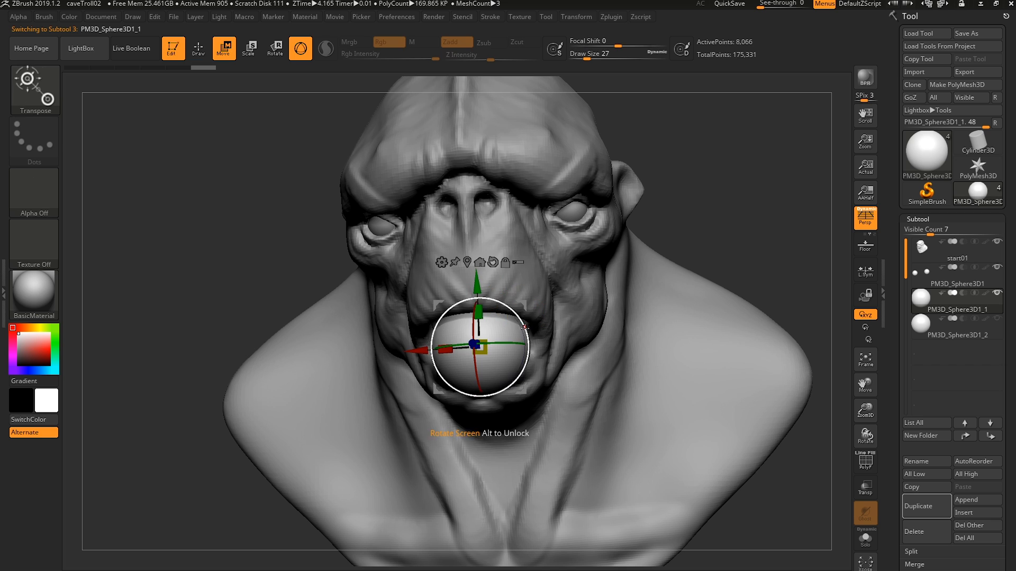
drag(476, 275, 477, 290)
drag(481, 361, 489, 377)
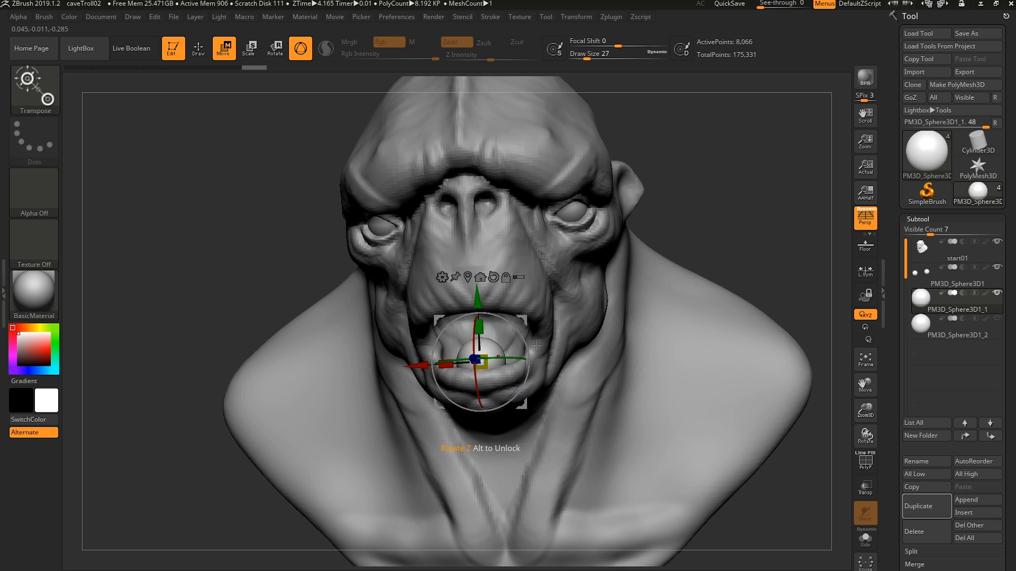
- Push the sphere into a low form behind the lower lip with the Move brush at draw size 71
key(q)
right_drag(509, 375, 495, 391)
key(b)
key(m)
key(v)
key(s)
mouse_move(502, 354)
mouse_down()
mouse_move(529, 354)
mouse_move(512, 355)
mouse_up()
drag(507, 355, 519, 351)
key(ctrl+z)
right_drag(519, 352, 487, 361)
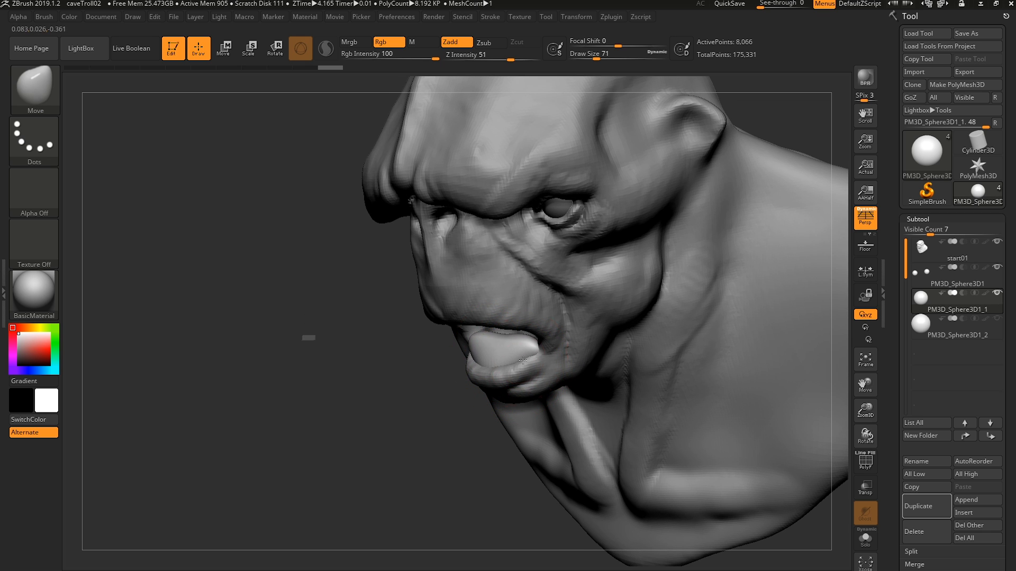
drag(522, 360, 497, 353)
mouse_move(516, 352)
right_down()
mouse_move(523, 358)
mouse_move(515, 358)
mouse_move(517, 317)
mouse_move(488, 363)
mouse_move(520, 364)
right_up()
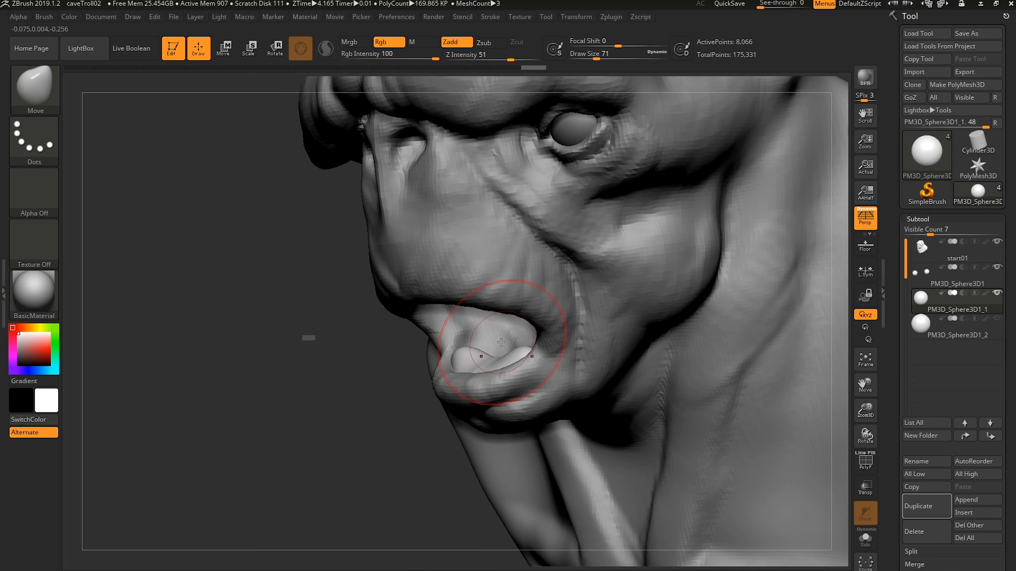
- Isolate the mouth sphere and pull it into a horseshoe-shaped lower gum with the Move brush at draw size 59
key(alt+s)
mouse_move(488, 371)
mouse_down()
mouse_move(501, 354)
mouse_move(496, 311)
mouse_up()
drag(494, 347, 485, 337)
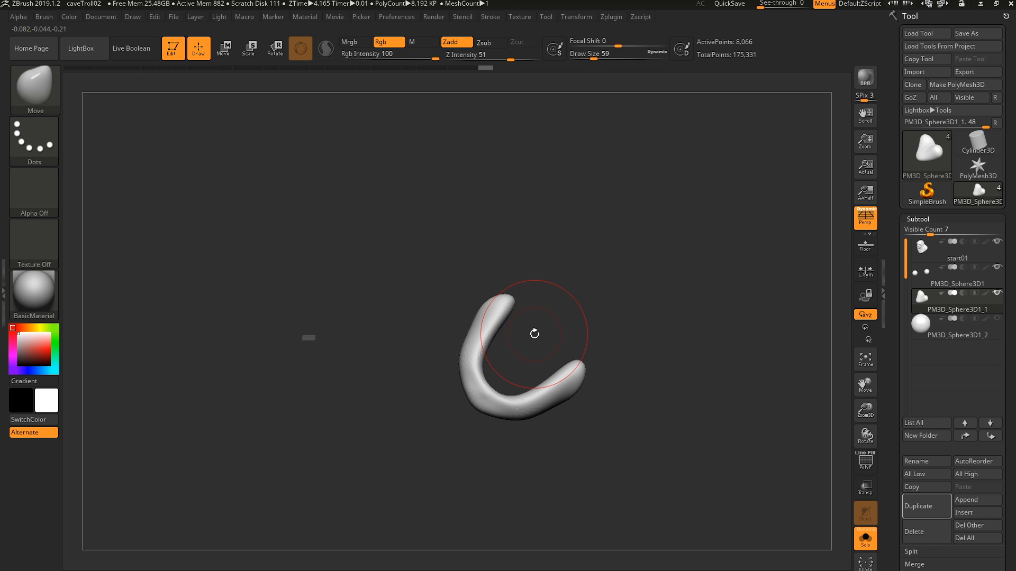
key(alt+s)
right_drag(515, 318, 533, 260)
right_drag(532, 365, 502, 369)
- Adjust the isolated gum's side profile and rear ends with the Move brush at draw size 56
key(alt+s)
key(s)
drag(503, 361, 540, 347)
right_drag(512, 381, 500, 410)
key(s)
drag(444, 425, 440, 425)
drag(442, 424, 438, 441)
drag(520, 417, 529, 428)
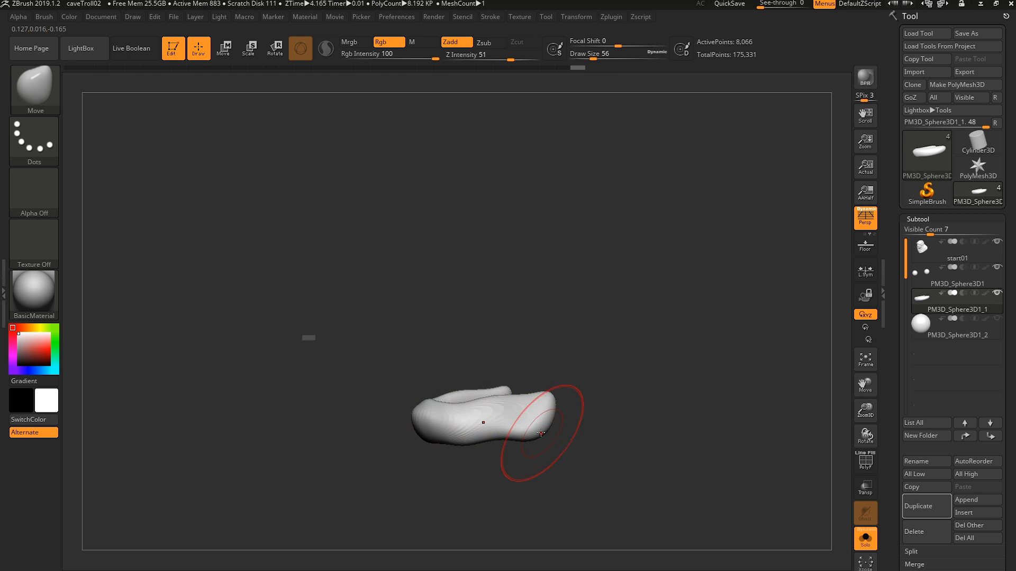
- Refine the curve of the gum's two arms with the Move brush at draw size 41
right_drag(501, 434, 509, 448)
key(s)
drag(506, 412, 496, 368)
drag(498, 395, 492, 387)
drag(487, 396, 485, 390)
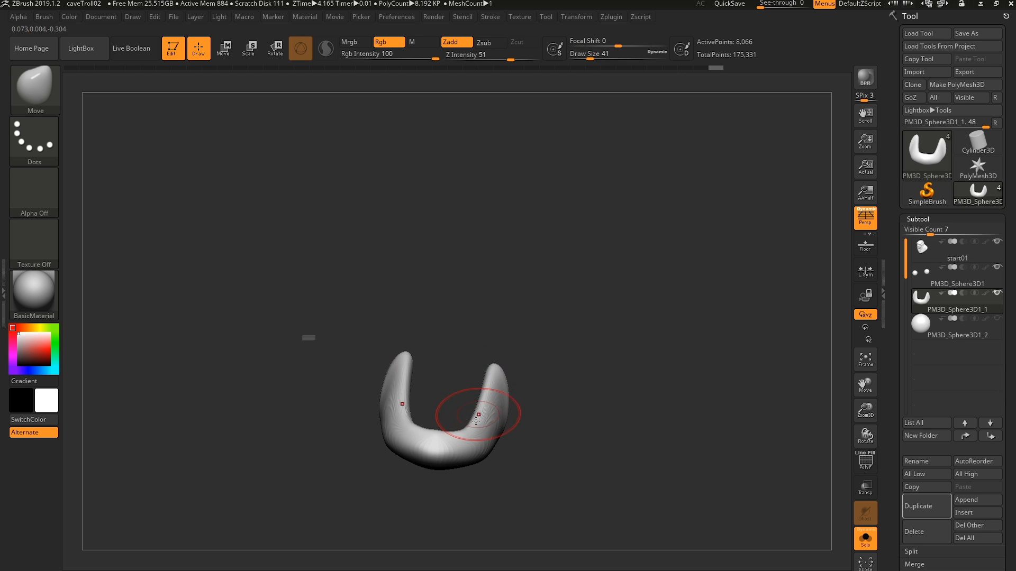
- Convert the gum to DynaMesh and remesh it at resolution 568
drag(898, 424, 924, 280)
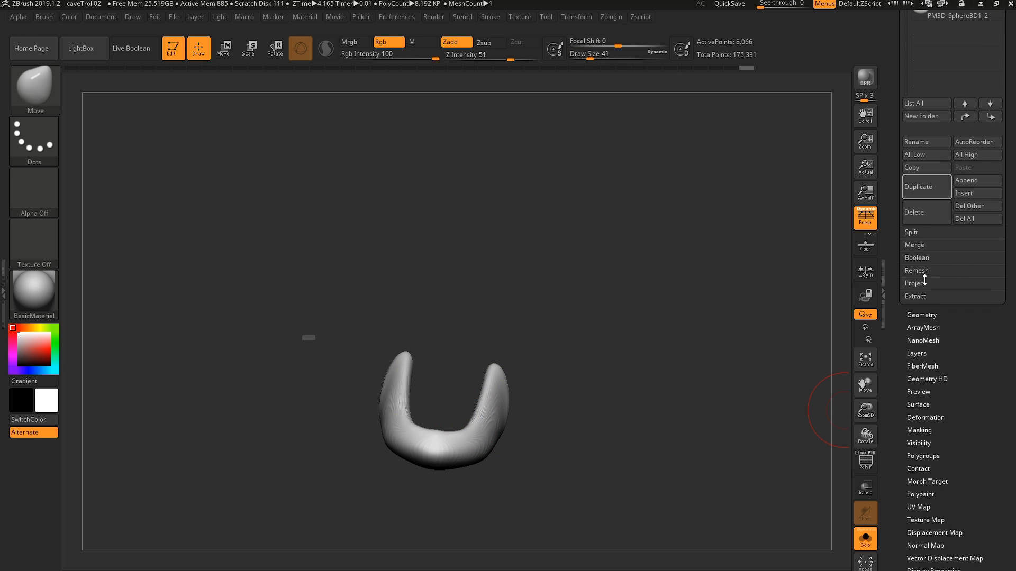
click(930, 316)
click(929, 130)
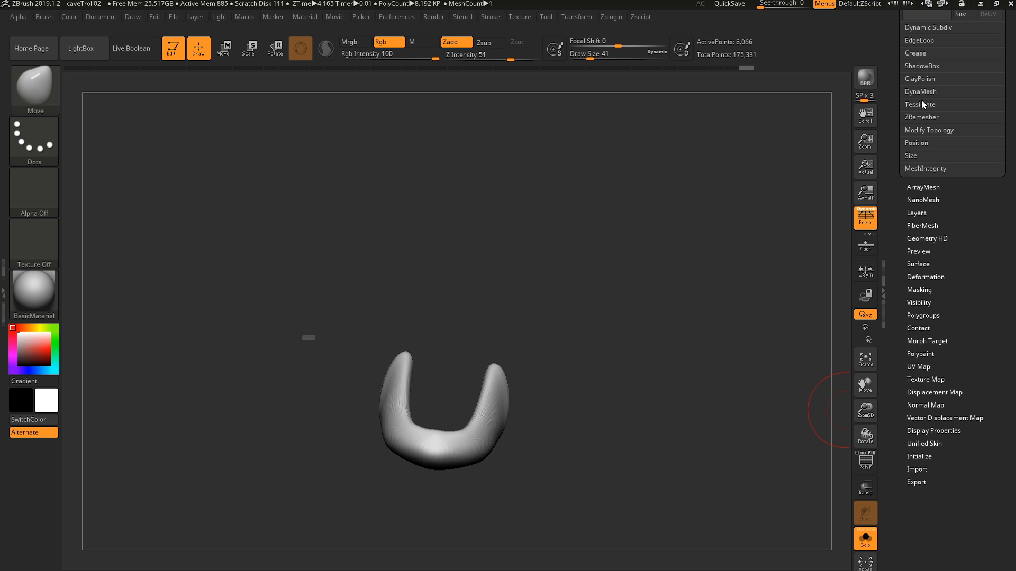
click(922, 91)
click(922, 114)
drag(640, 281, 499, 381)
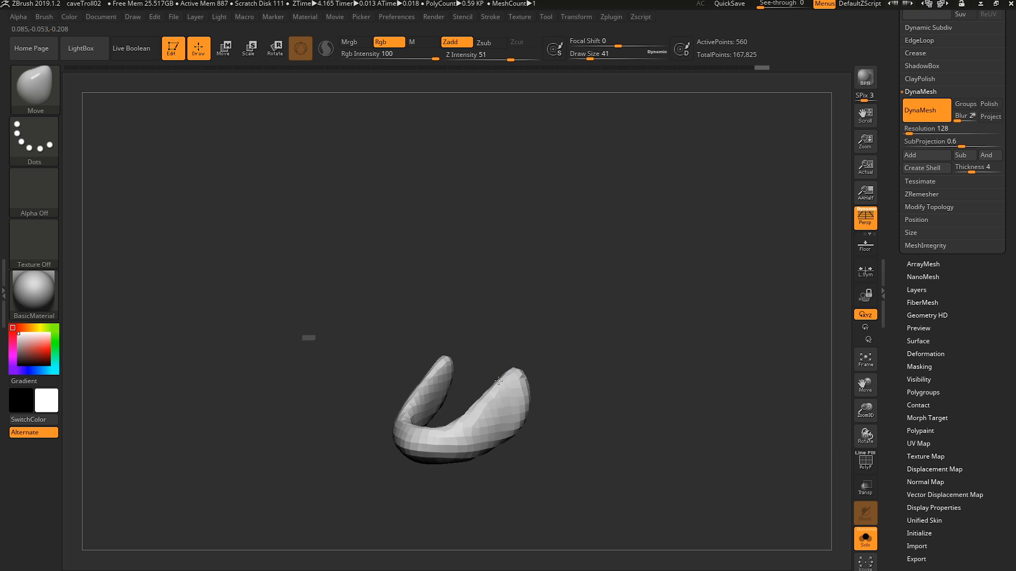
drag(909, 129, 918, 129)
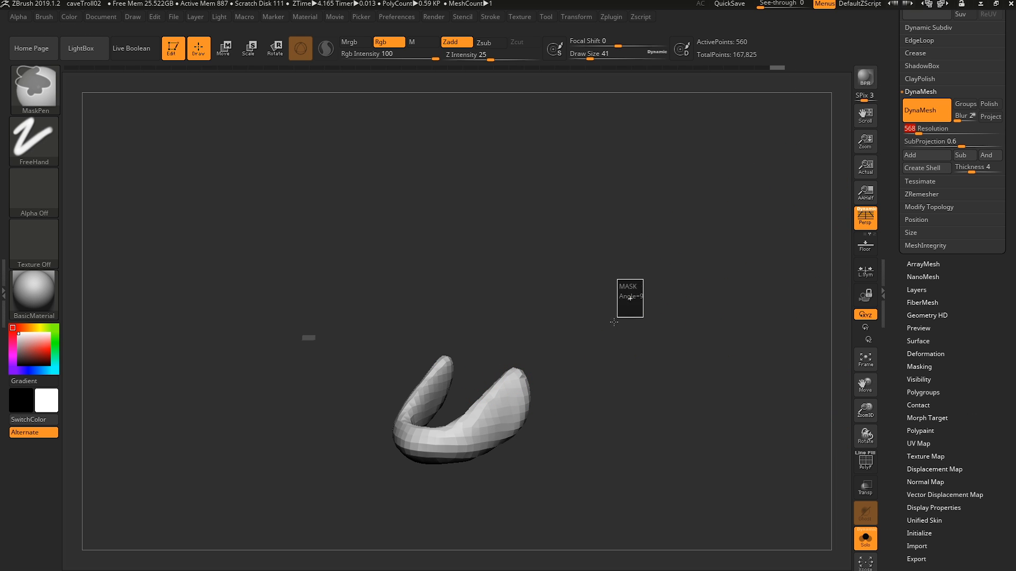
ctrl+drag(602, 346, 514, 394)
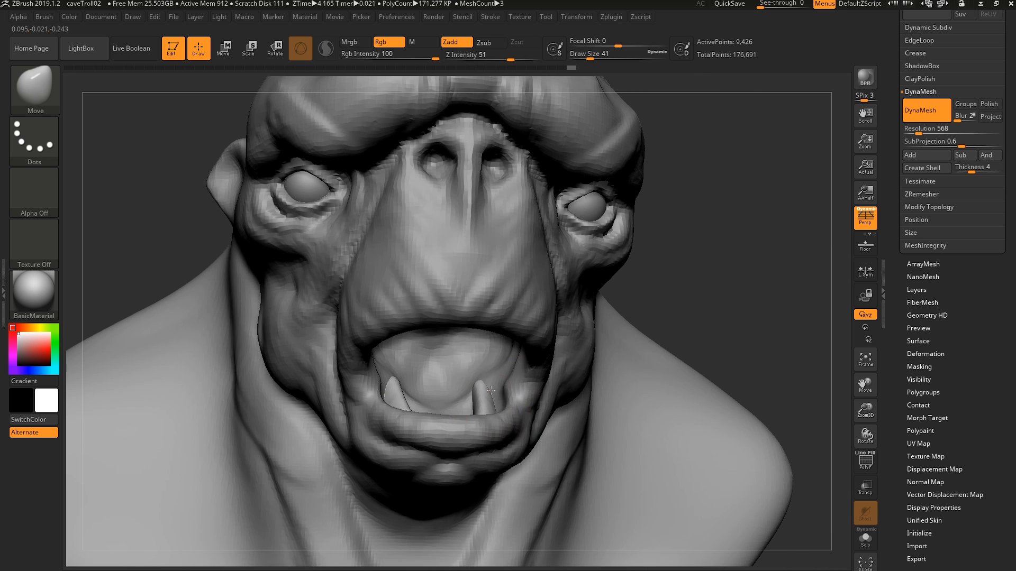
- Push the gum's arms outward toward the mouth corners with the Move brush at draw size 49
right_drag(491, 390, 488, 390)
key(s)
drag(484, 389, 496, 390)
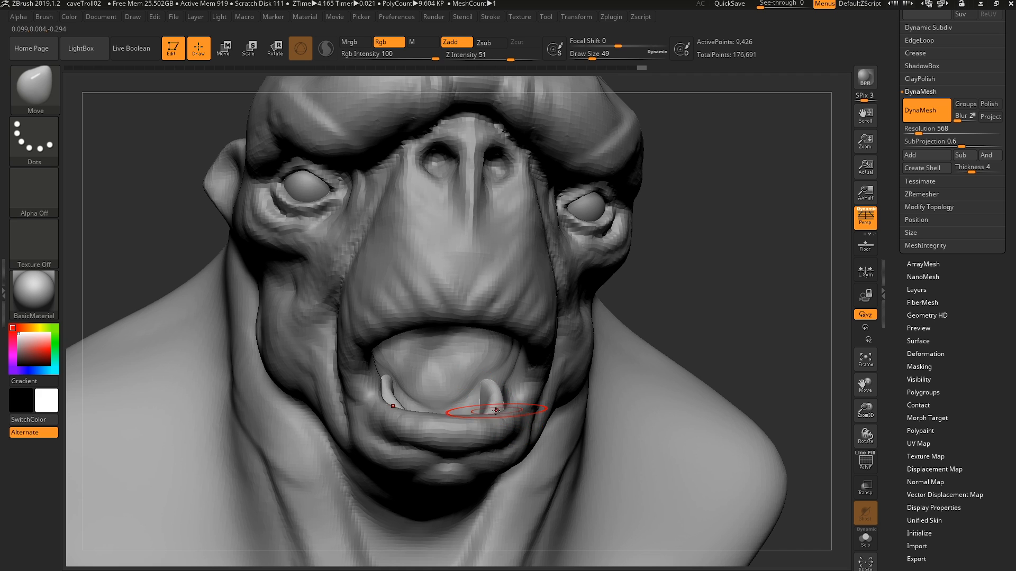
- Isolate the head subtool for sculpting the mouth interior with the ClayBuildup brush at draw size 51
right_drag(496, 411, 432, 418)
key(s)
drag(433, 422, 452, 421)
mouse_move(492, 418)
right_down()
mouse_move(428, 422)
mouse_move(434, 394)
mouse_move(465, 390)
mouse_move(499, 363)
right_up()
alt+click(491, 368)
key(b)
key(c)
key(b)
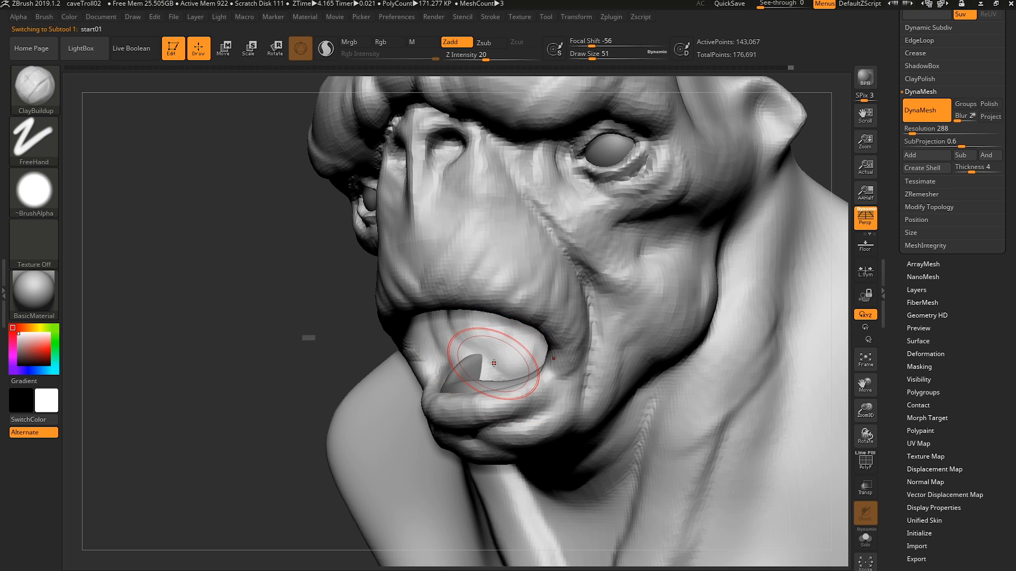
key(ctrl+shift+s)
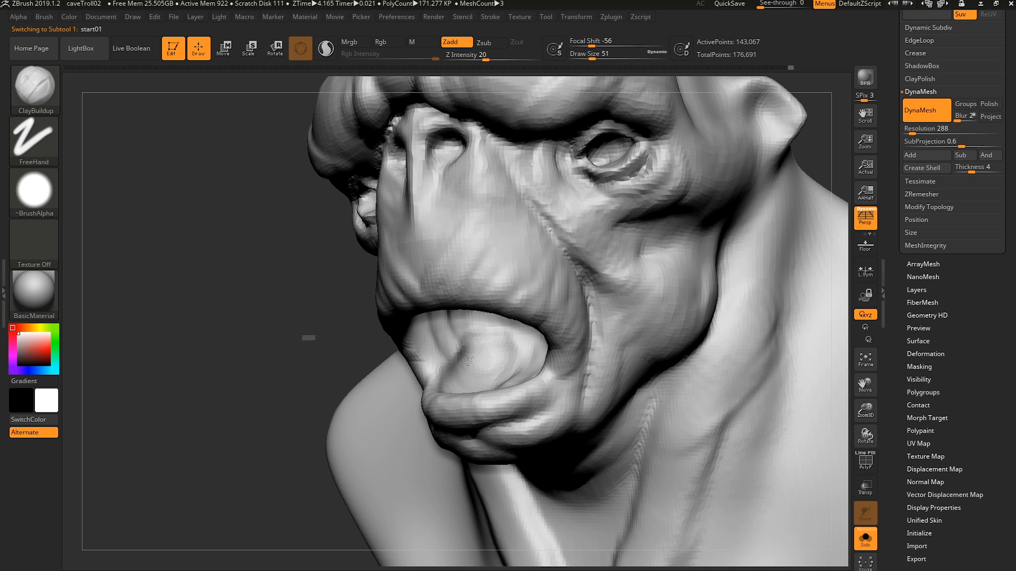
- Build up and smooth the roof and inner walls of the isolated head's mouth, and restore the other subtools
right_drag(468, 361, 545, 348)
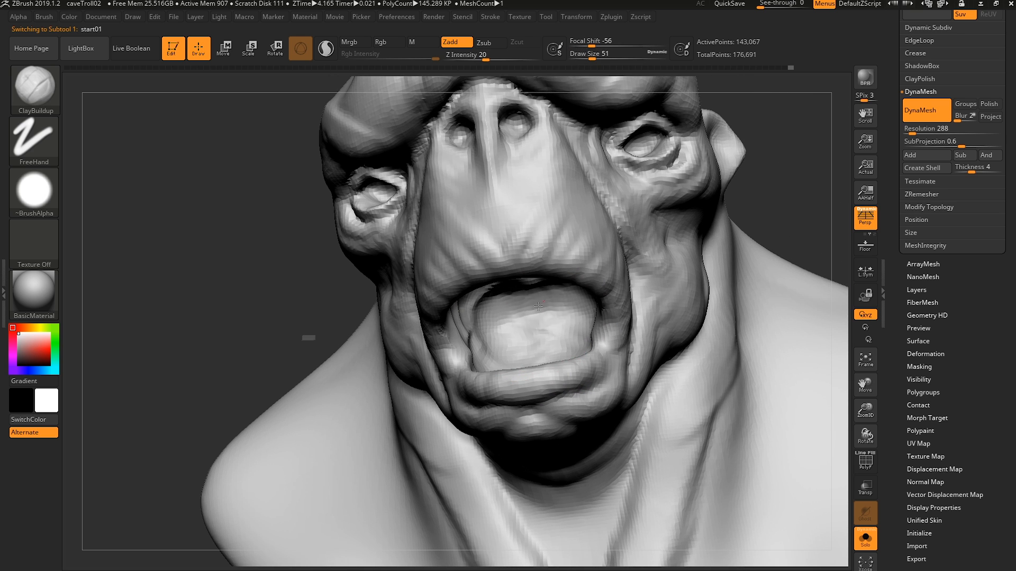
right_drag(538, 306, 488, 333)
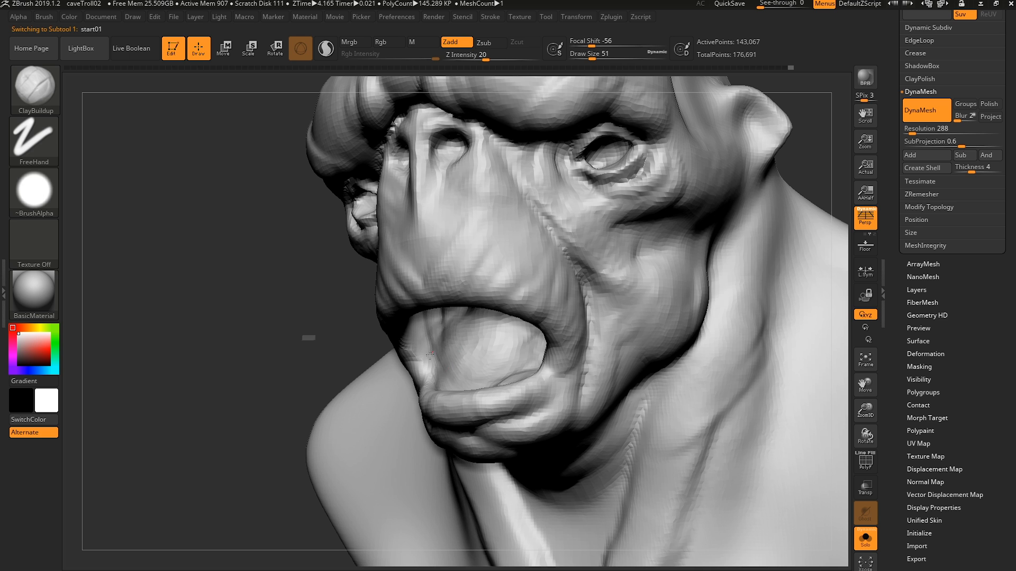
mouse_move(429, 355)
right_down()
mouse_move(439, 383)
mouse_move(522, 363)
mouse_move(534, 401)
mouse_move(487, 354)
mouse_move(481, 308)
right_up()
mouse_move(426, 291)
mouse_down()
mouse_move(410, 313)
mouse_move(423, 274)
mouse_move(461, 275)
mouse_up()
mouse_move(423, 304)
right_down()
mouse_move(476, 296)
mouse_move(479, 272)
right_up()
mouse_move(478, 273)
mouse_down()
mouse_move(550, 262)
mouse_move(476, 264)
mouse_up()
right_drag(497, 270, 539, 333)
shift+drag(539, 333, 559, 334)
right_drag(559, 334, 476, 379)
key(shift+s)
- Reshape the lower gum's arm inside the mouth corner with the Move brush at draw size 59
alt+click(470, 387)
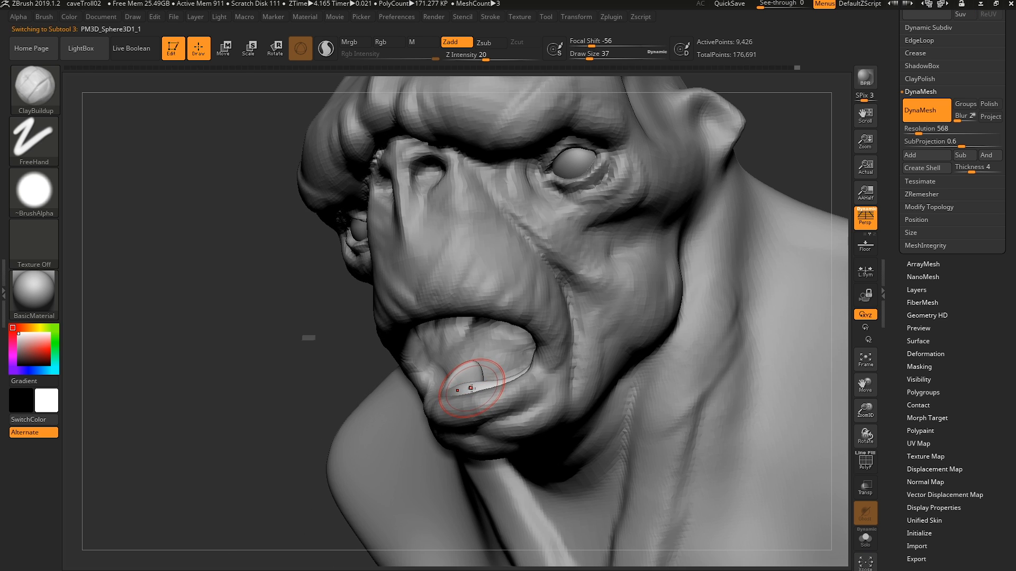
key(b)
key(m)
key(v)
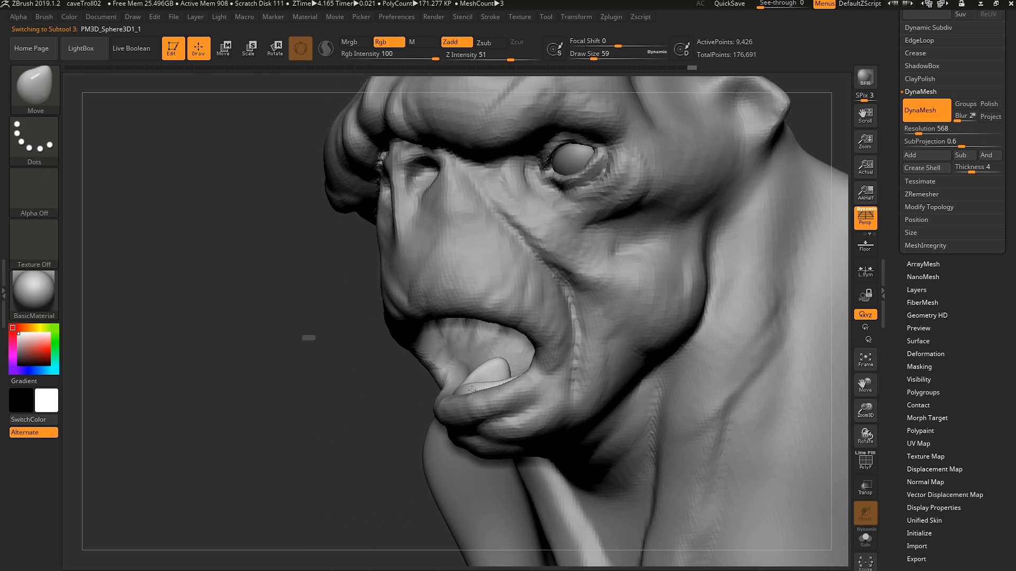
right_drag(476, 394, 501, 369)
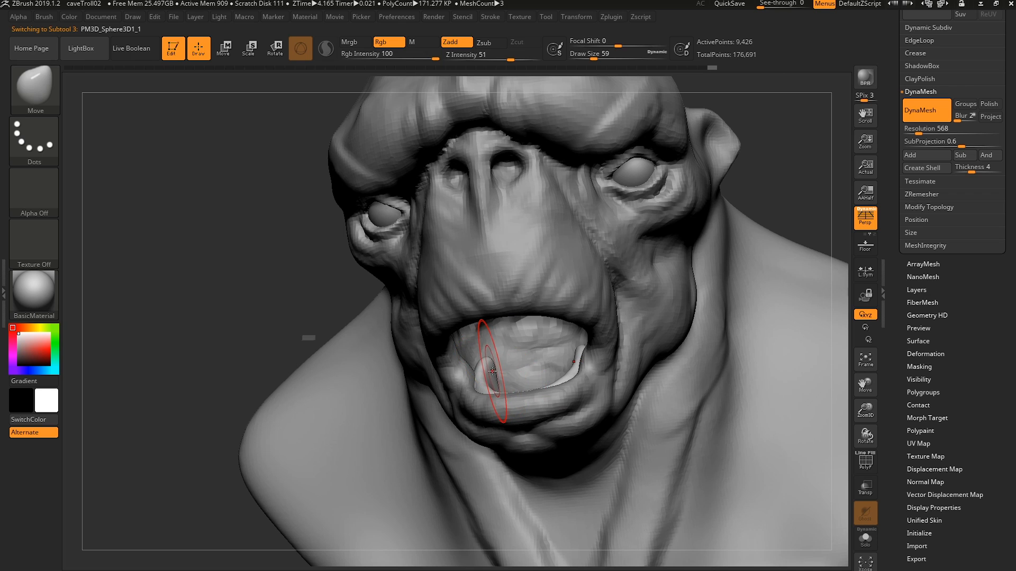
drag(493, 373, 497, 364)
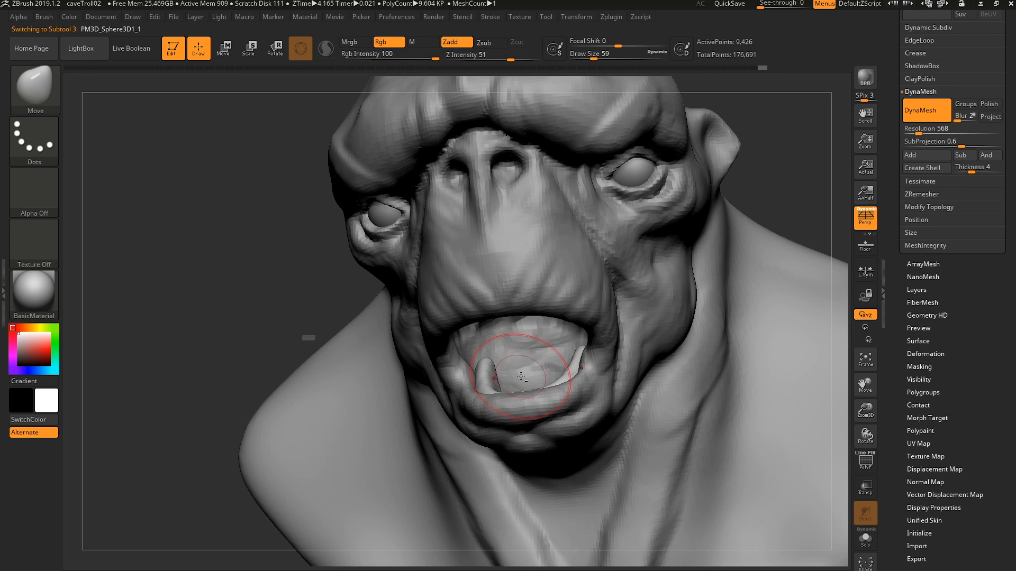
- Adjust the lower gum's fit behind the lower lip using the Move brush at draw sizes 90 and 56
mouse_move(526, 369)
ctrl+right_down()
mouse_move(550, 365)
mouse_move(526, 388)
mouse_move(506, 385)
mouse_move(511, 398)
mouse_move(521, 394)
mouse_move(488, 395)
ctrl+right_up()
key(s)
drag(486, 395, 491, 397)
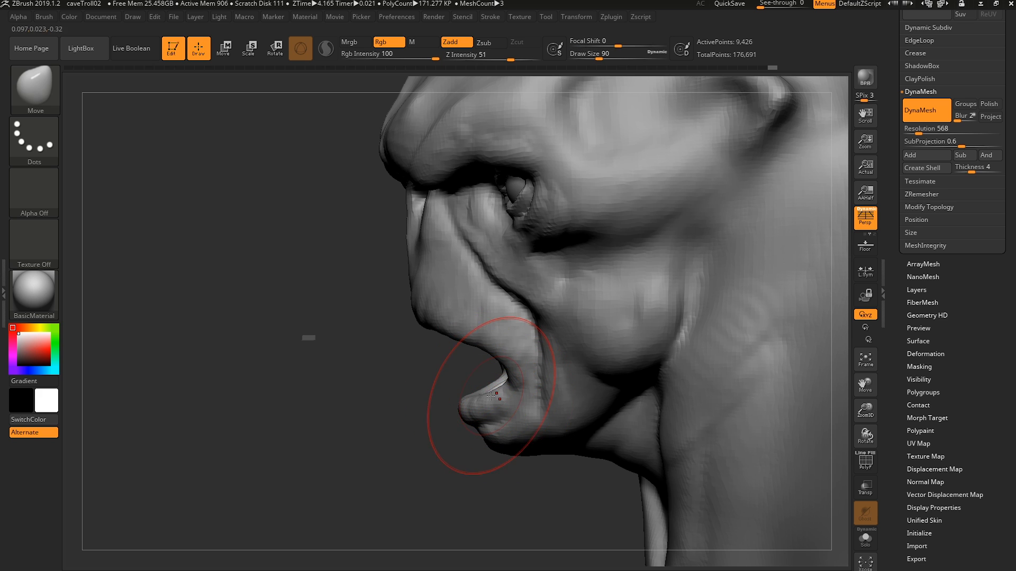
right_drag(488, 390, 479, 390)
key(s)
drag(495, 391, 477, 390)
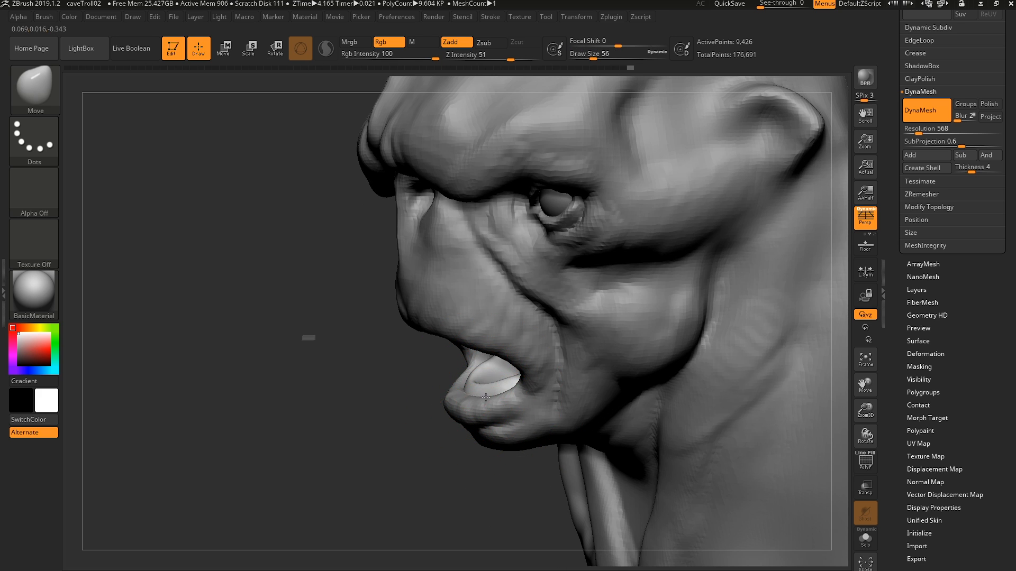
shift+right_drag(477, 391, 465, 340)
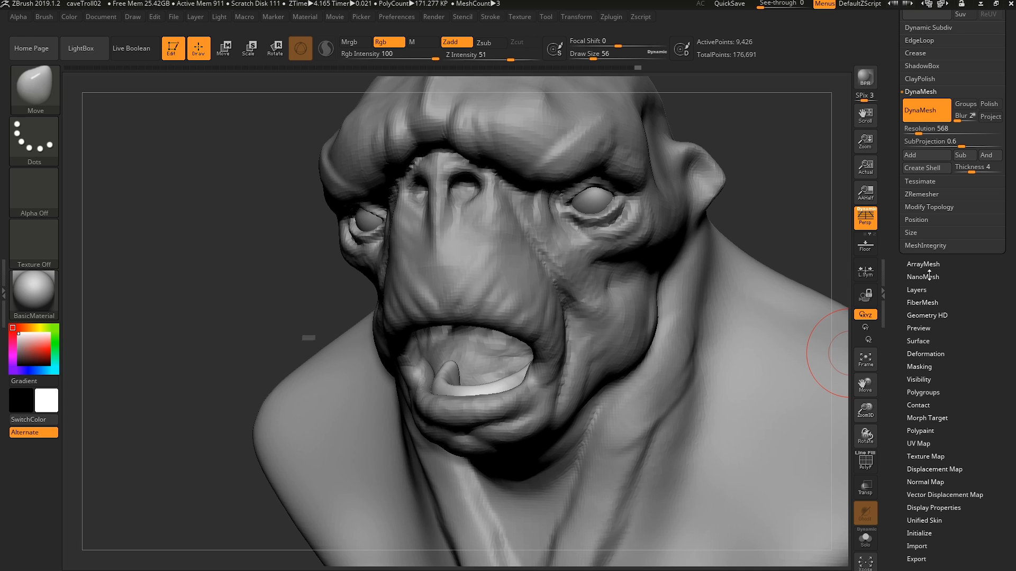
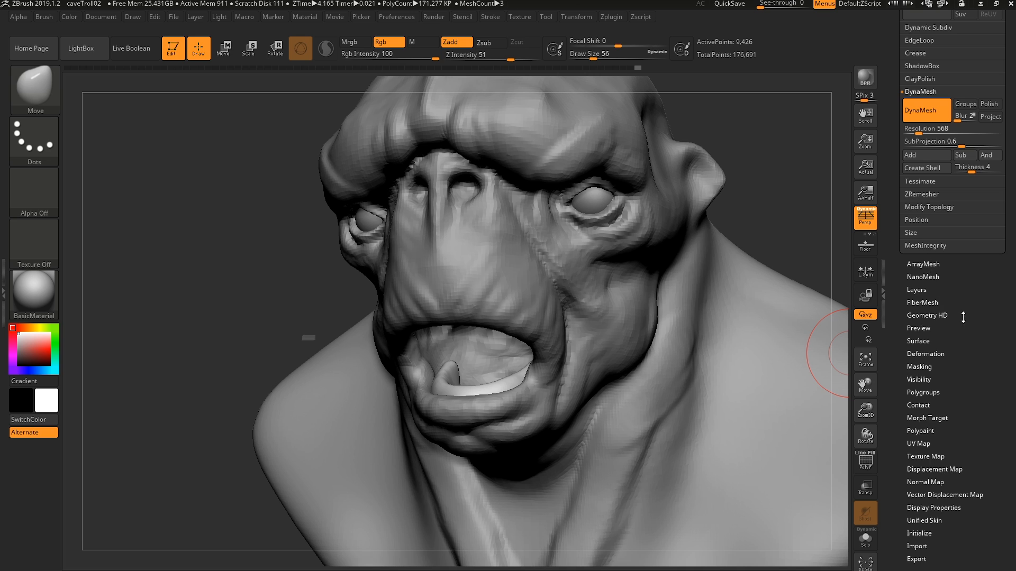
- Try Mirror And Weld on the lower gum along the Y axis and undo it
scroll(963, 316, up, 5)
click(940, 313)
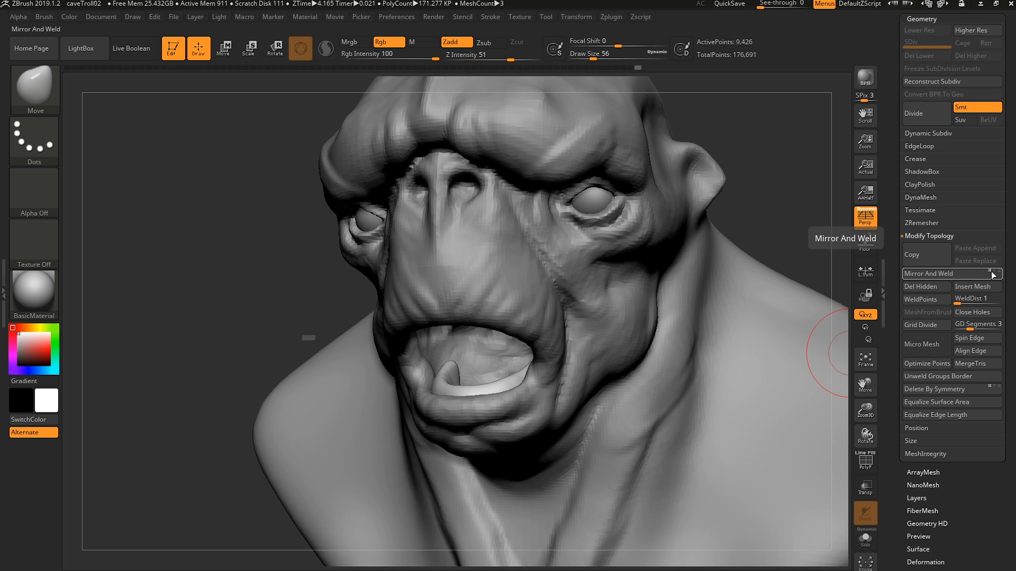
click(972, 273)
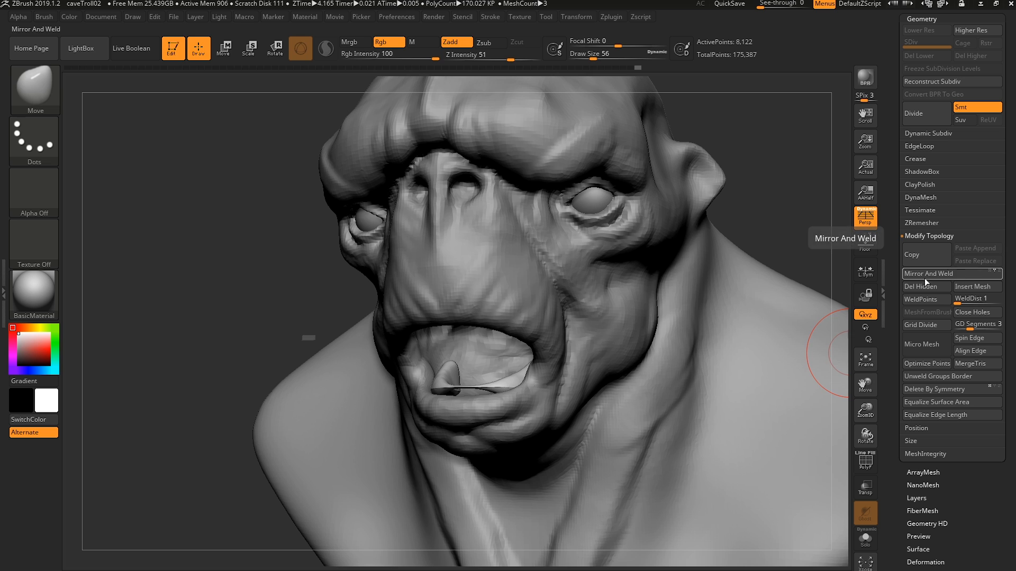
key(ctrl+z)
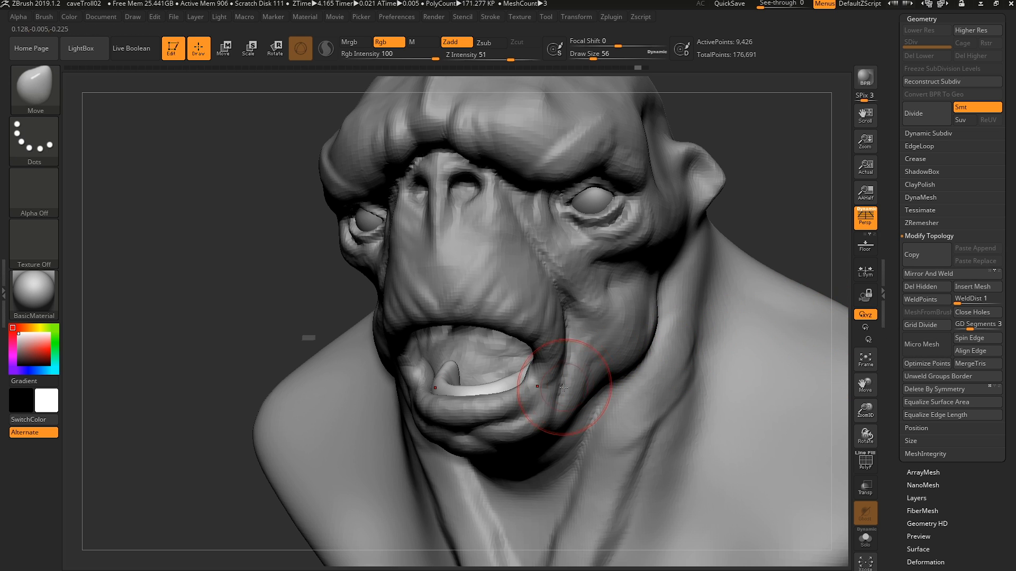
- Duplicate the lower gum subtool and make the copy active
scroll(998, 248, up, 5)
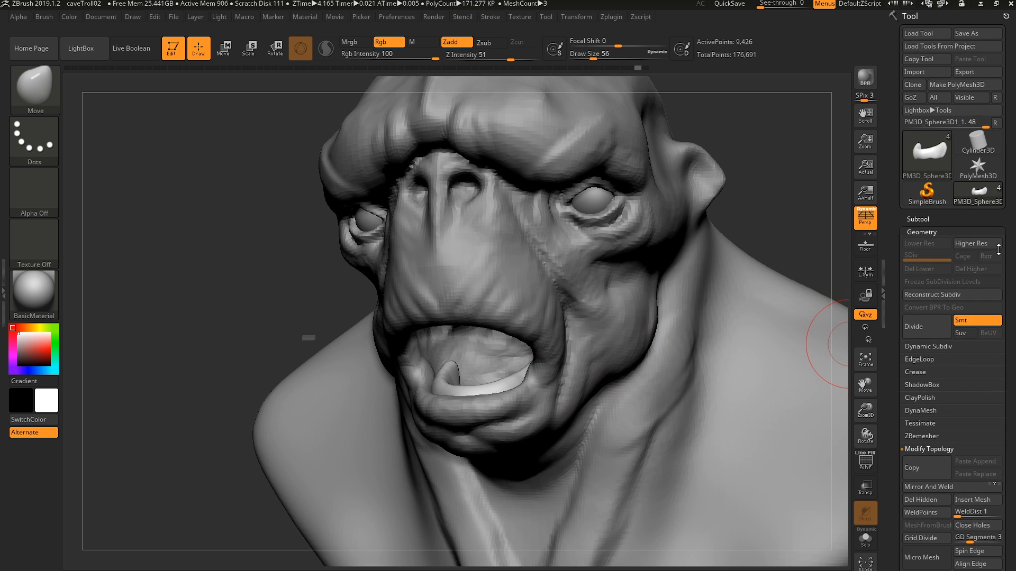
click(918, 219)
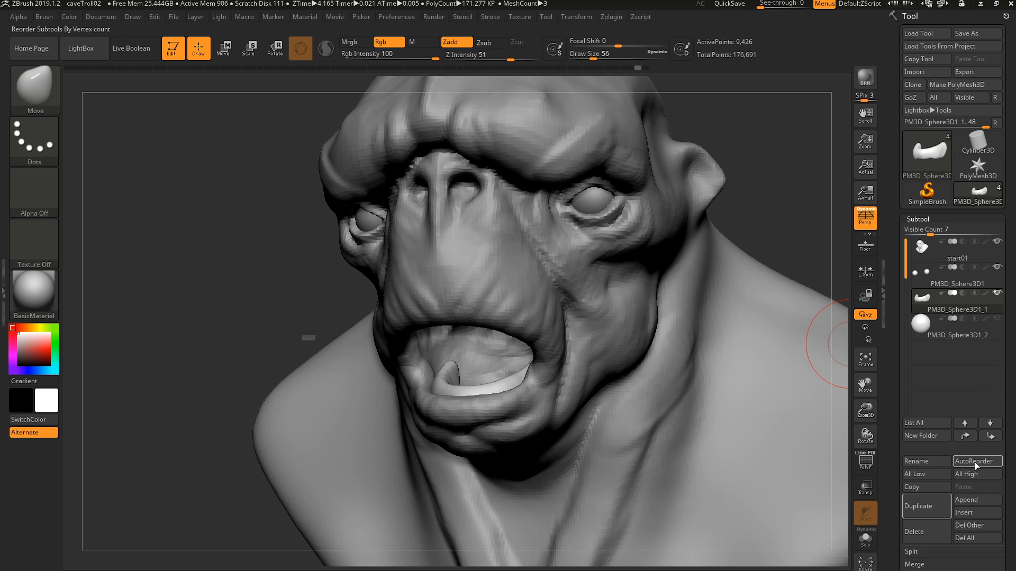
click(926, 507)
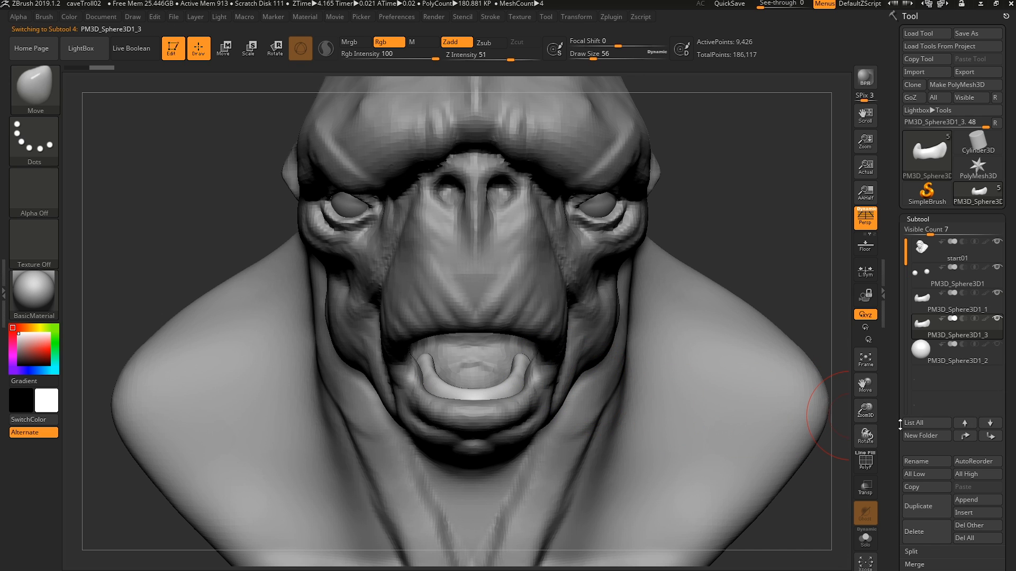
- Mirror the duplicated gum along the Y axis with the Mirror deformation
scroll(941, 424, down, 10)
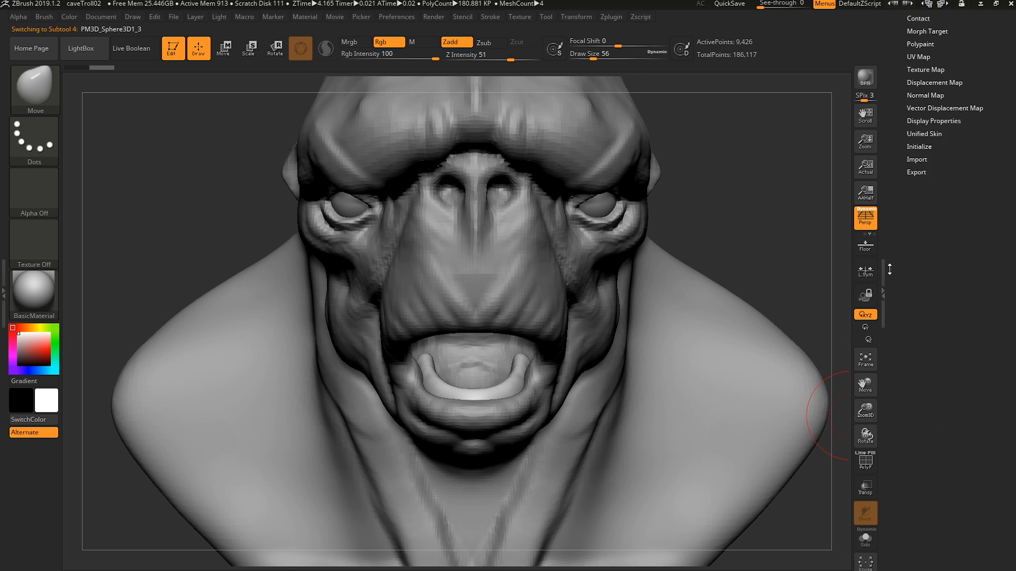
scroll(943, 267, up, 8)
click(925, 290)
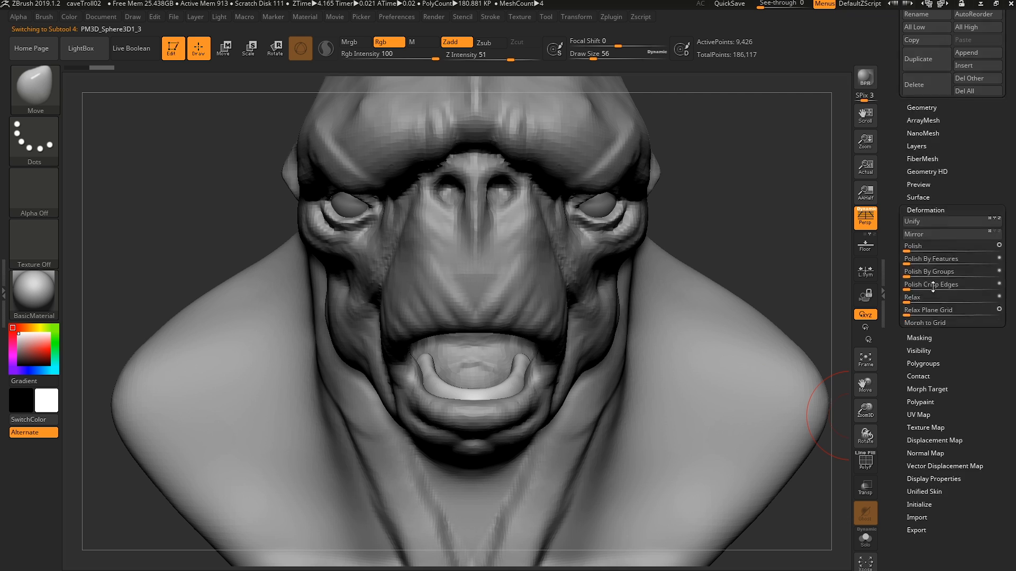
scroll(931, 233, down, 10)
scroll(931, 233, up, 3)
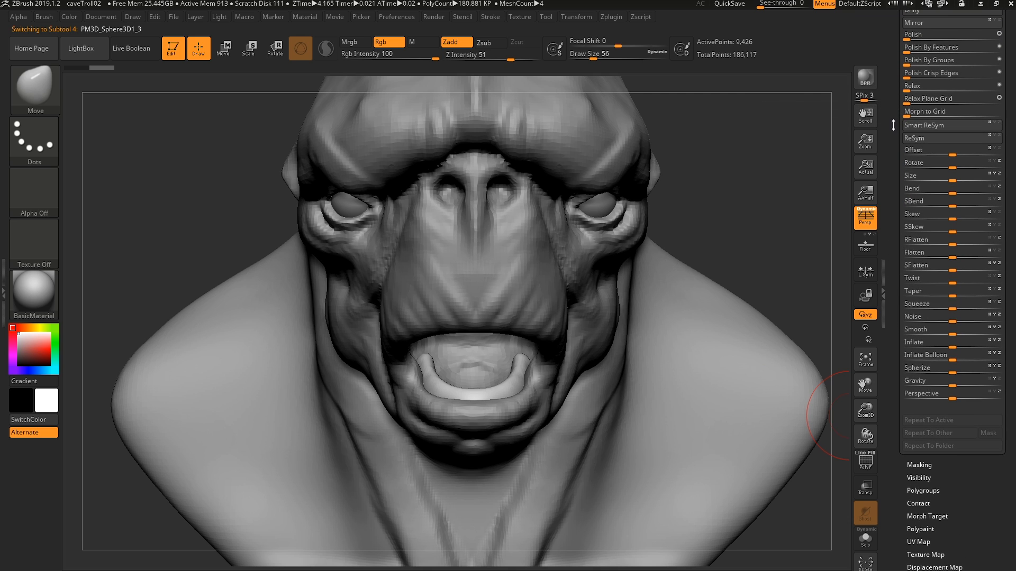
scroll(931, 232, up, 3)
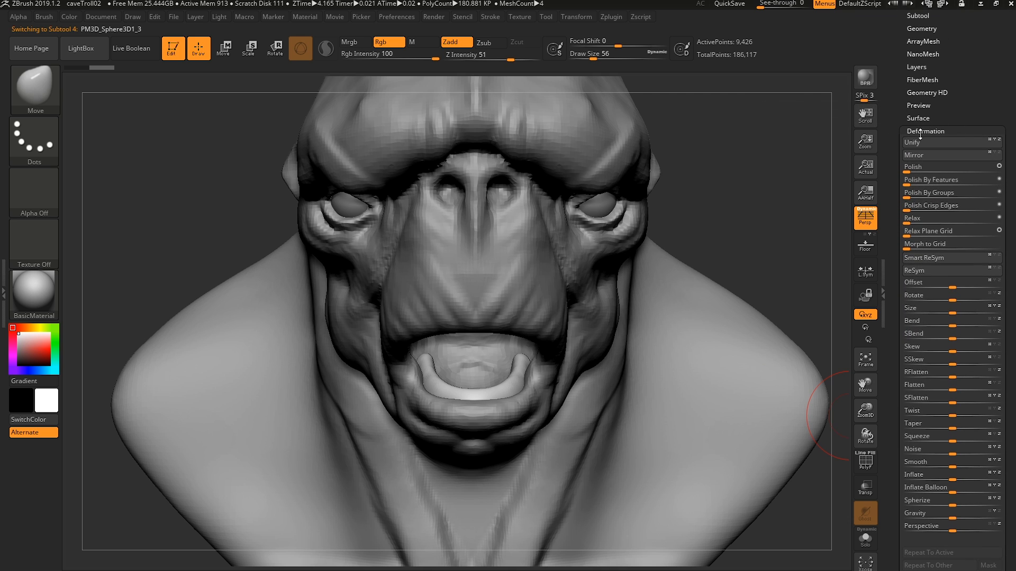
click(998, 156)
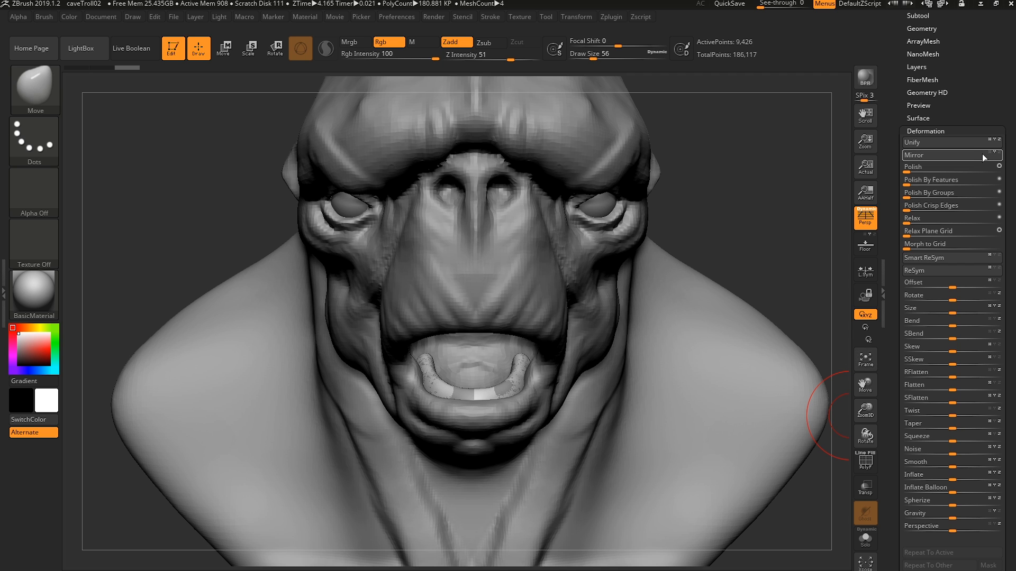
- Move the mirrored gum up and forward into the upper jaw and tilt it, with ghost transparency on
drag(825, 227, 582, 317)
key(w)
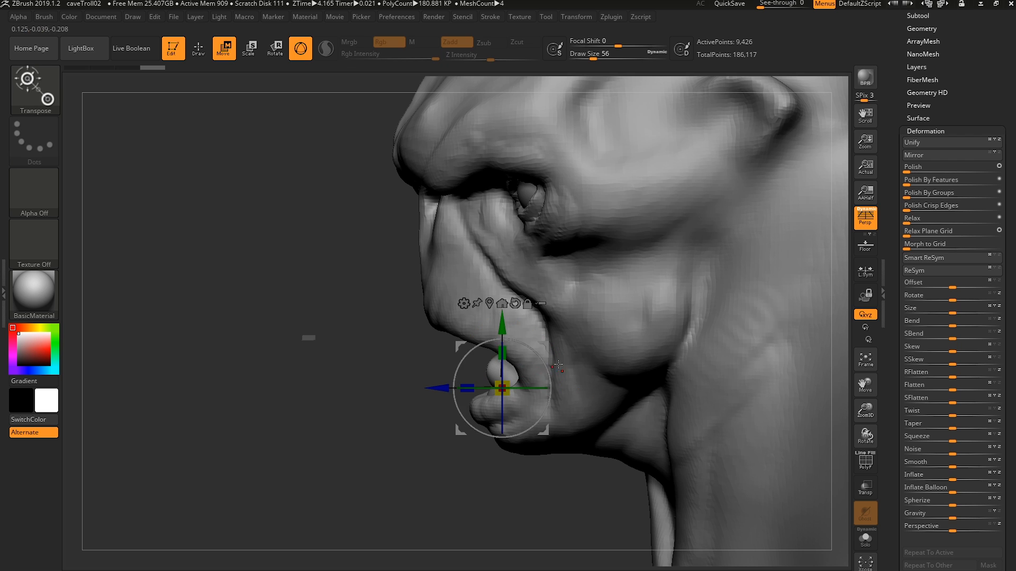
drag(502, 389, 478, 335)
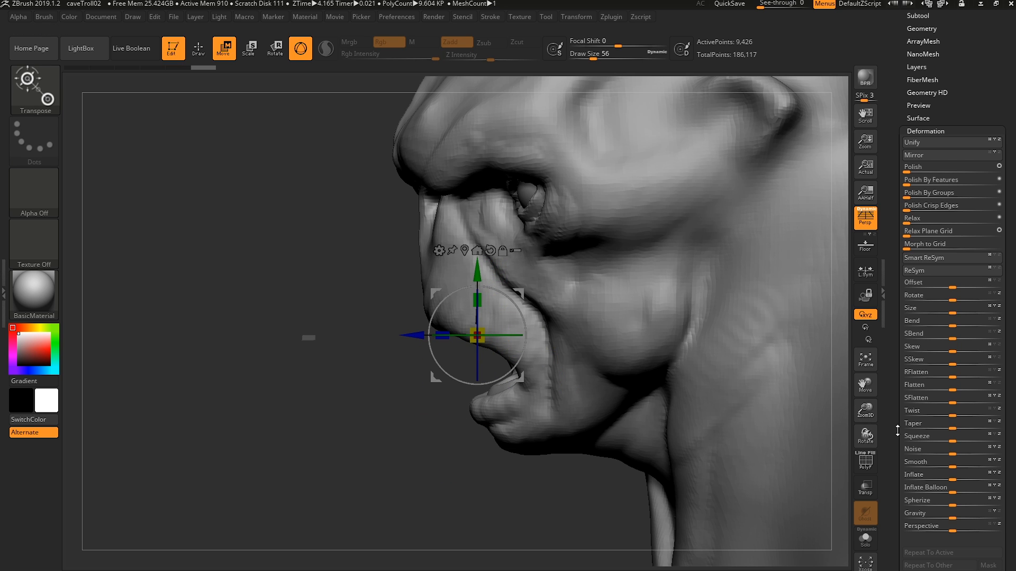
click(865, 487)
drag(466, 382, 408, 354)
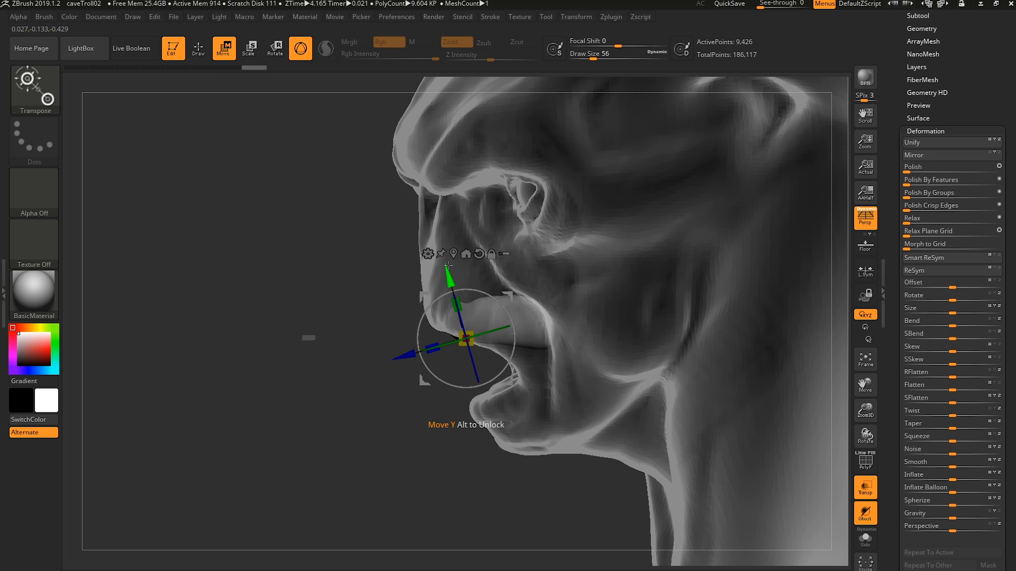
- Fine-tune the upper gum's height beneath the upper lip, turn transparency off and return to Draw mode
drag(450, 276, 447, 264)
right_drag(505, 296, 573, 315)
drag(462, 264, 462, 277)
mouse_move(571, 306)
right_down()
mouse_move(511, 319)
mouse_move(491, 377)
mouse_move(418, 331)
mouse_move(476, 349)
right_up()
click(865, 486)
key(q)
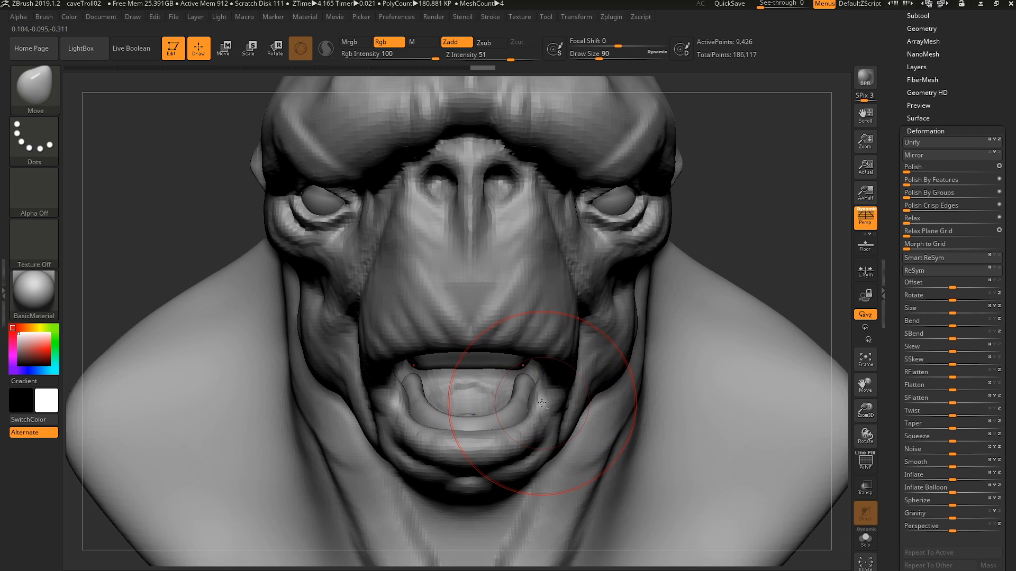
- Switch to the head subtool and set the Move brush's draw size to 33
alt+click(529, 402)
key(s)
drag(547, 404, 535, 402)
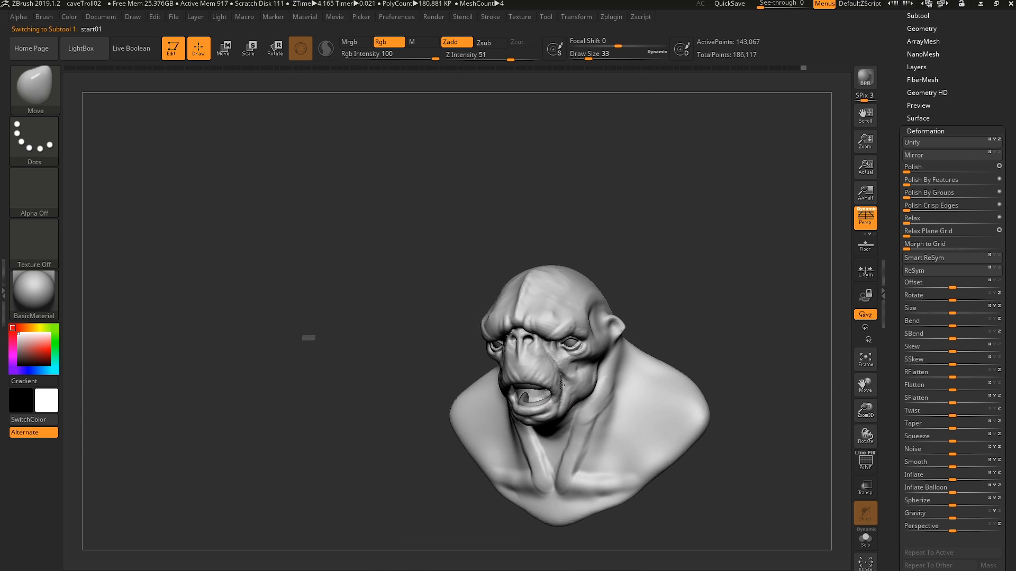
- Select the hidden spare sphere subtool and make it visible
drag(898, 288, 895, 405)
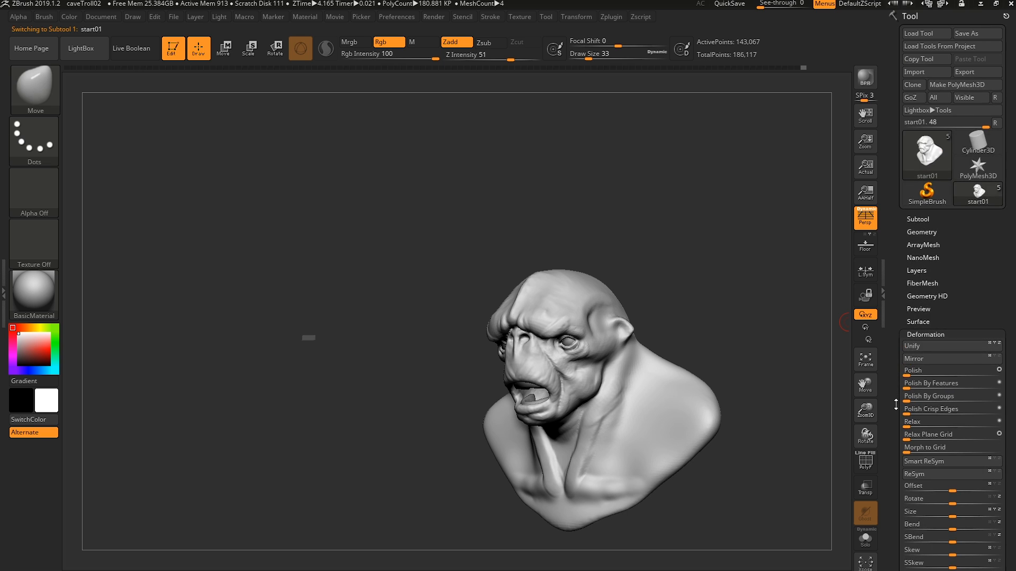
click(925, 219)
click(950, 351)
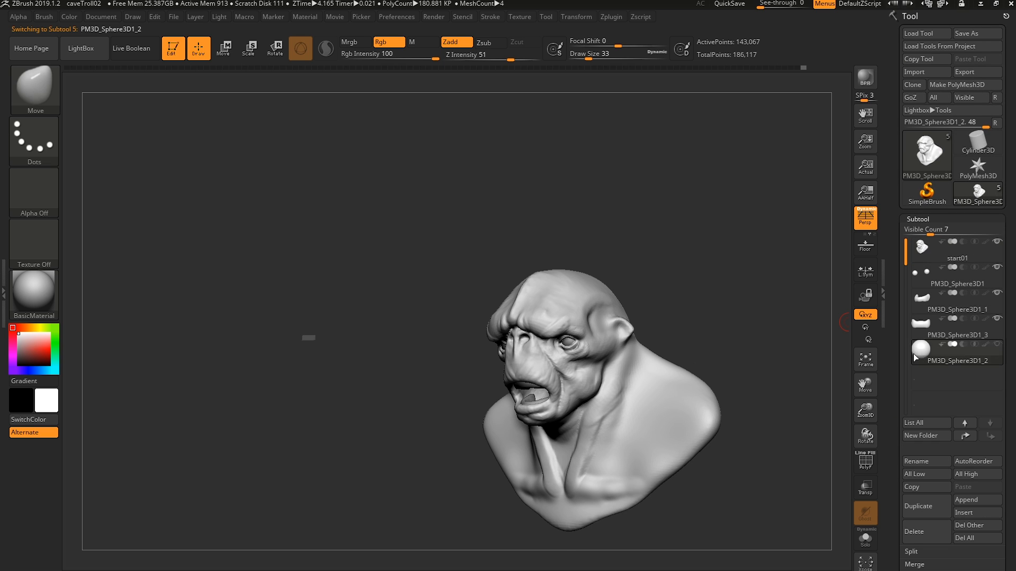
ctrl+right_drag(638, 455, 596, 455)
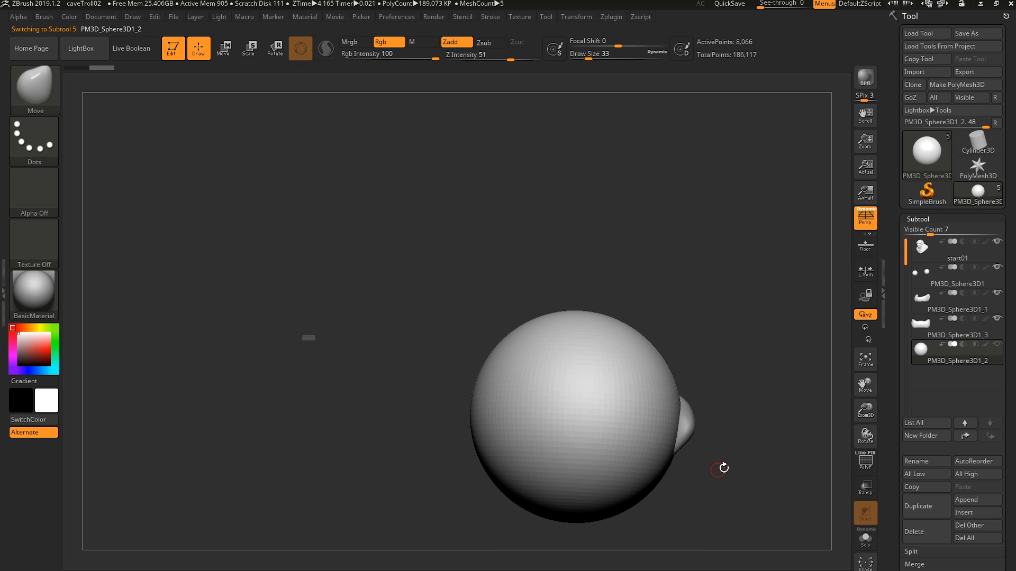
- Scale the sphere down to a small ball and position it just in front of the mouth above the lower lip
key(e)
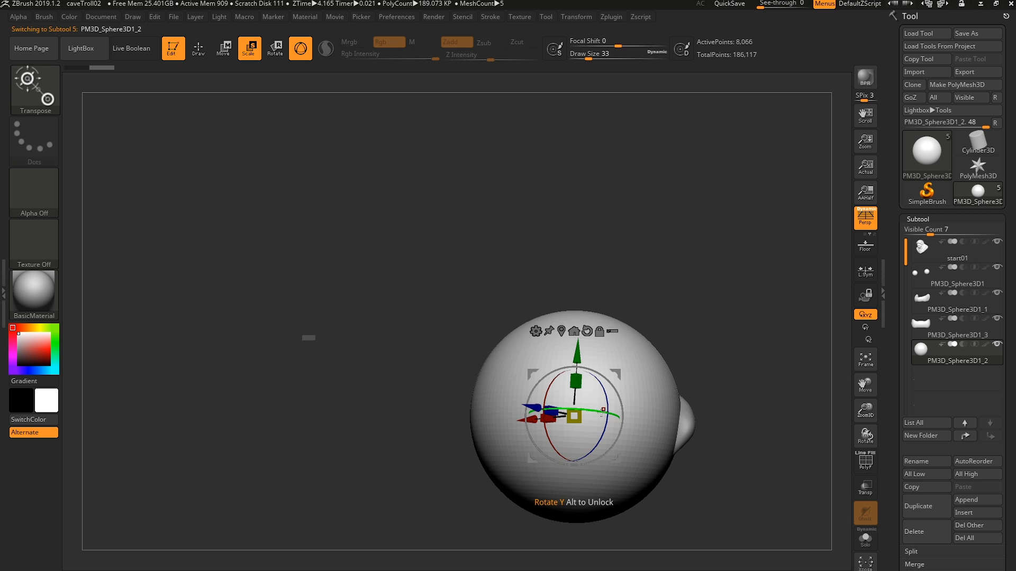
right_drag(593, 436, 629, 395)
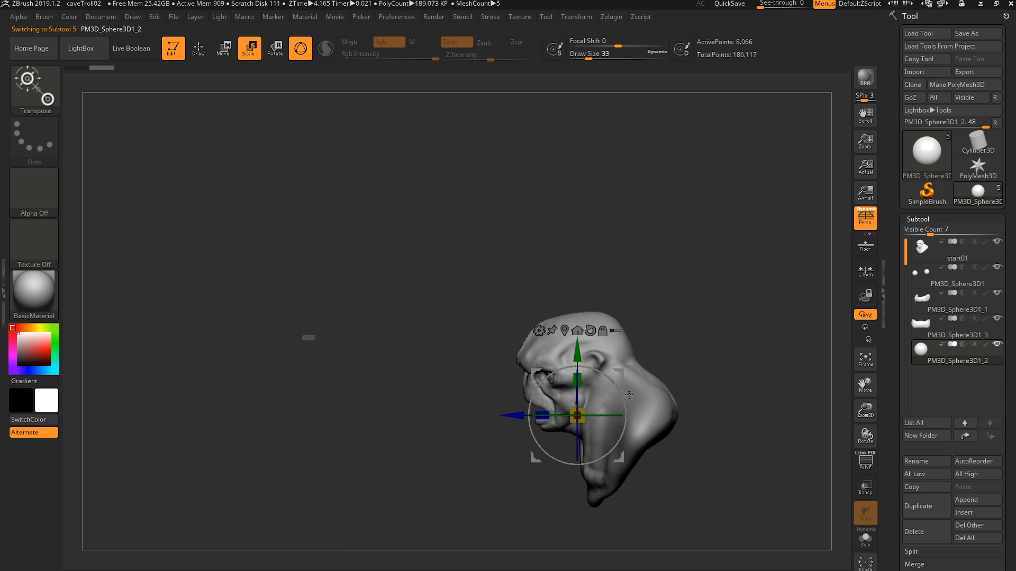
drag(521, 417, 479, 416)
ctrl+right_drag(547, 349, 537, 418)
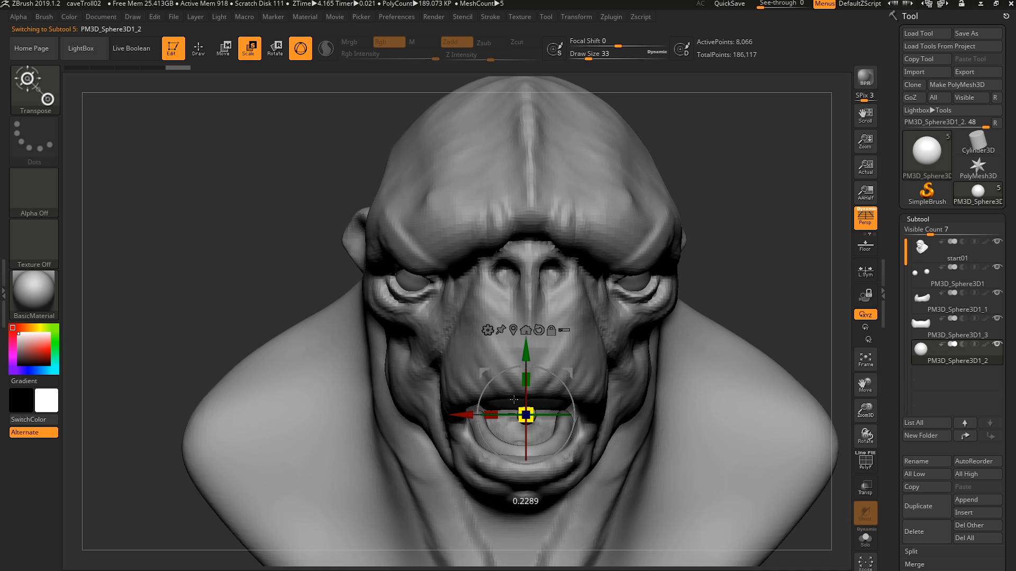
ctrl+right_drag(529, 378, 510, 398)
drag(518, 347, 518, 393)
key(q)
alt+right_drag(534, 431, 531, 390)
mouse_move(531, 390)
ctrl+right_down()
mouse_move(529, 414)
mouse_move(561, 402)
ctrl+right_up()
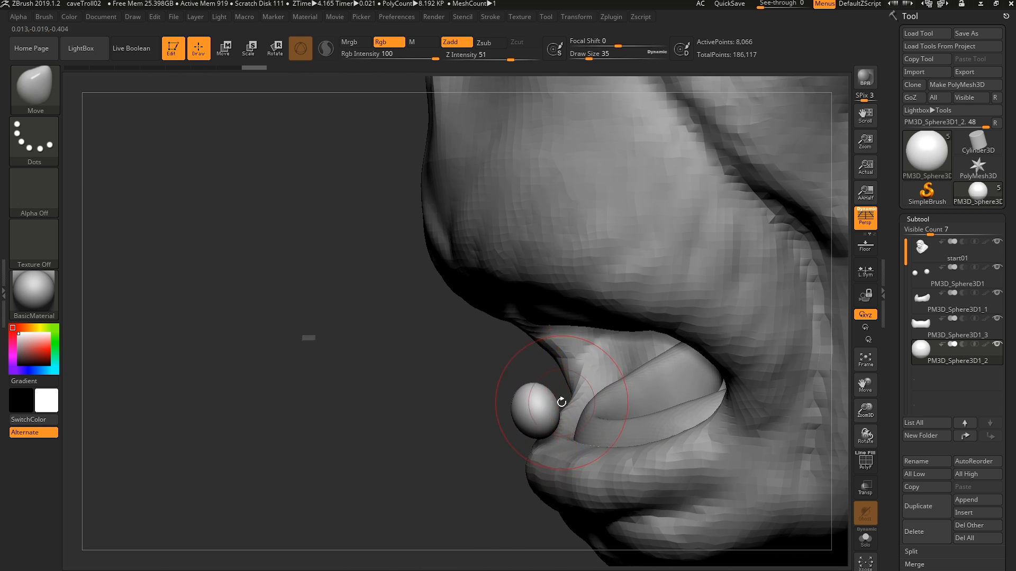
- Stretch the small ball into an elongated tooth with the Move brush, reducing the draw size to 17
mouse_move(535, 458)
right_down()
mouse_move(518, 417)
mouse_move(507, 419)
right_up()
drag(503, 431, 513, 420)
right_drag(512, 420, 492, 408)
key(s)
click(492, 409)
drag(469, 401, 472, 405)
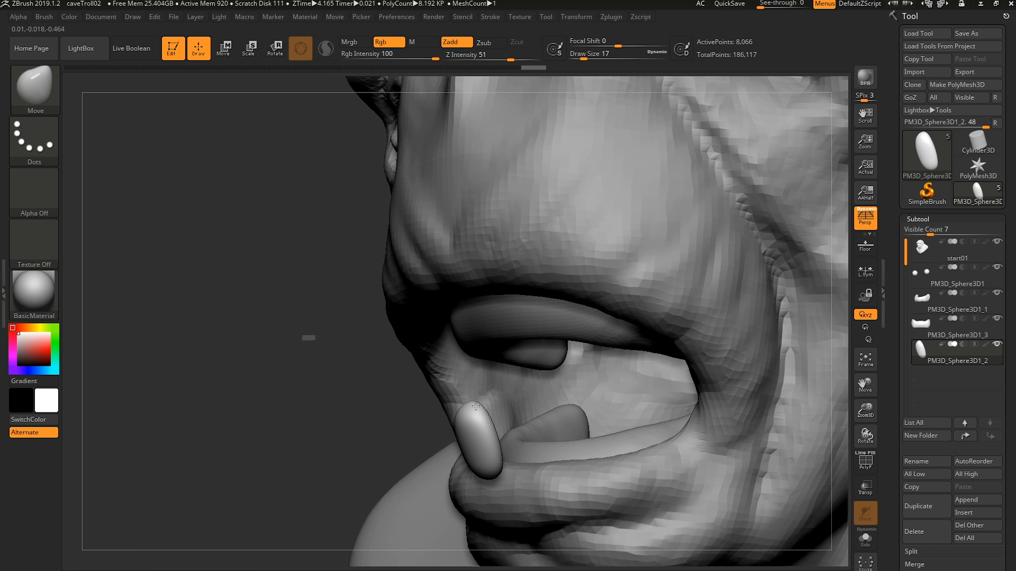
- Refine the elongated tooth's outline and tilt from the side with the Move brush
right_drag(476, 406, 501, 478)
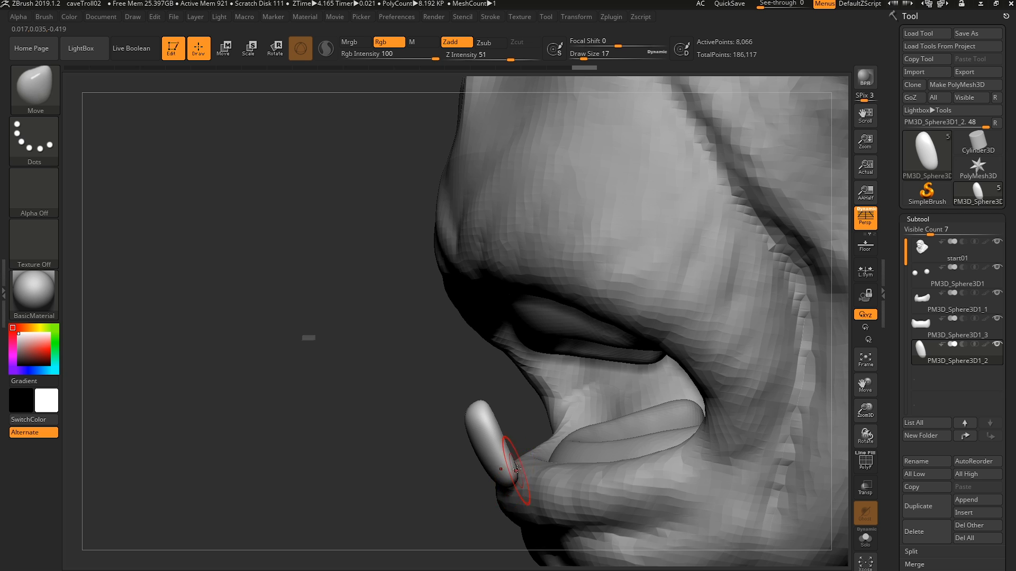
drag(517, 470, 519, 468)
right_drag(519, 468, 550, 467)
drag(515, 428, 520, 424)
mouse_move(520, 424)
right_down()
mouse_move(485, 450)
mouse_move(544, 446)
right_up()
- Isolate the tooth in Solo mode and build up its surface with the ClayBuildup brush
key(shift+ctrl+s)
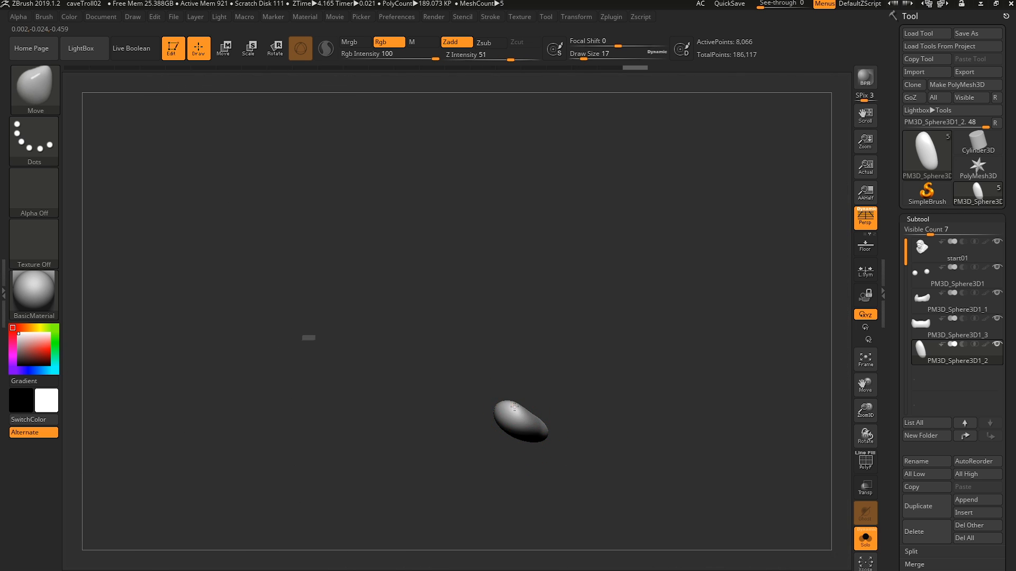
key(b)
key(c)
key(b)
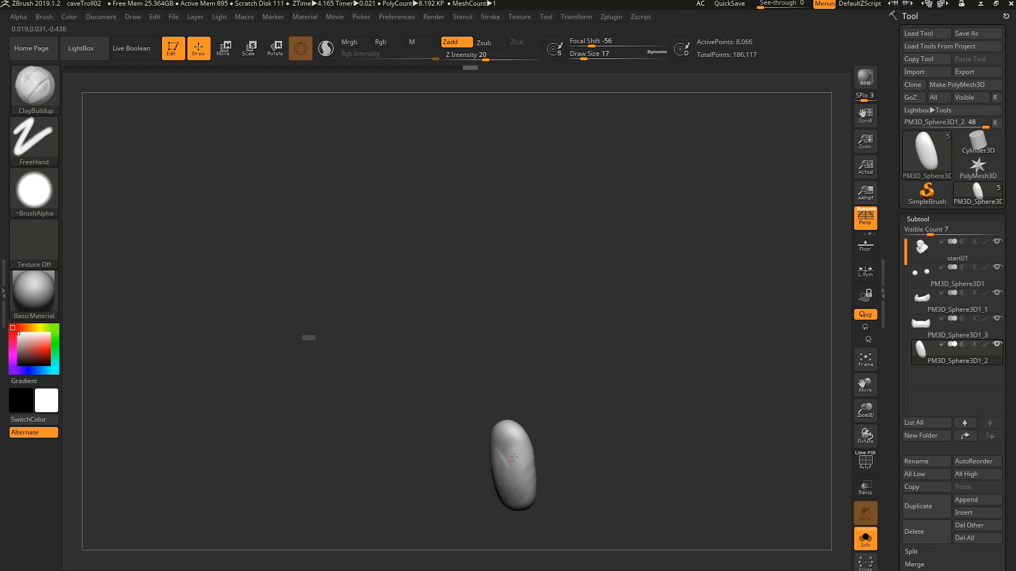
right_drag(514, 457, 523, 433)
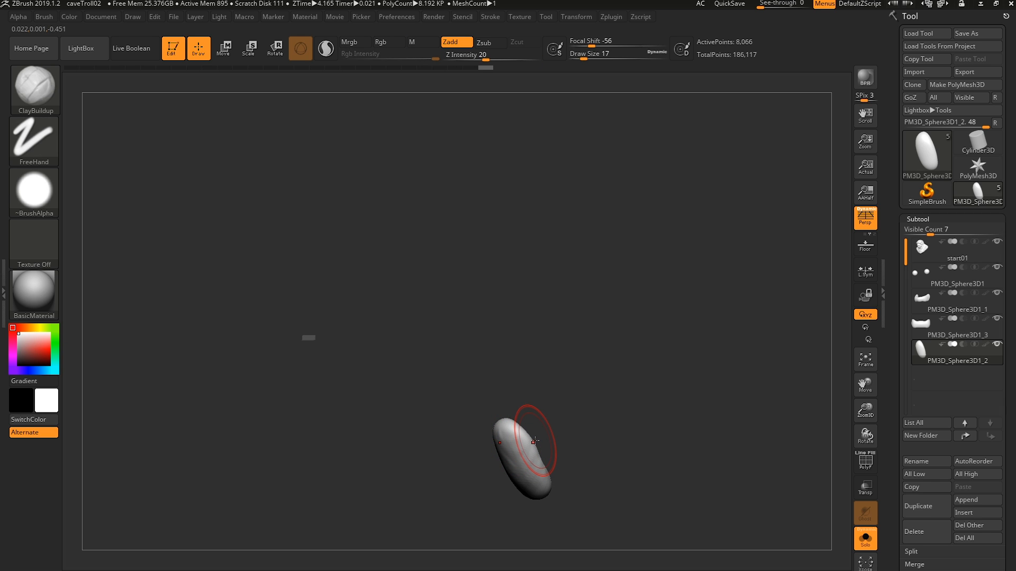
- Flatten the tooth's faces with the TrimDynamic brush and undo the last strokes on its inner side
key(b)
key(t)
key(d)
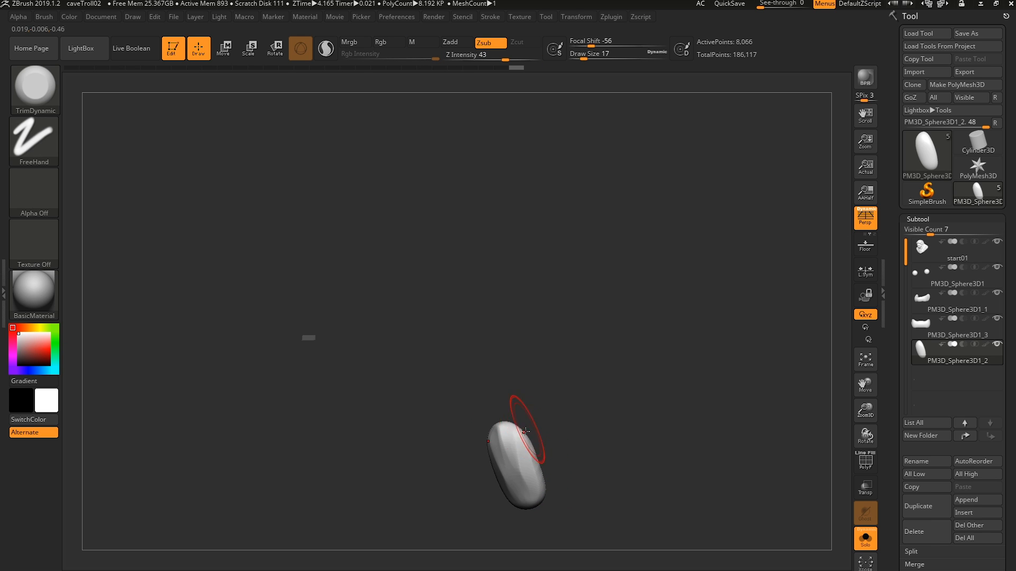
right_drag(522, 481, 545, 479)
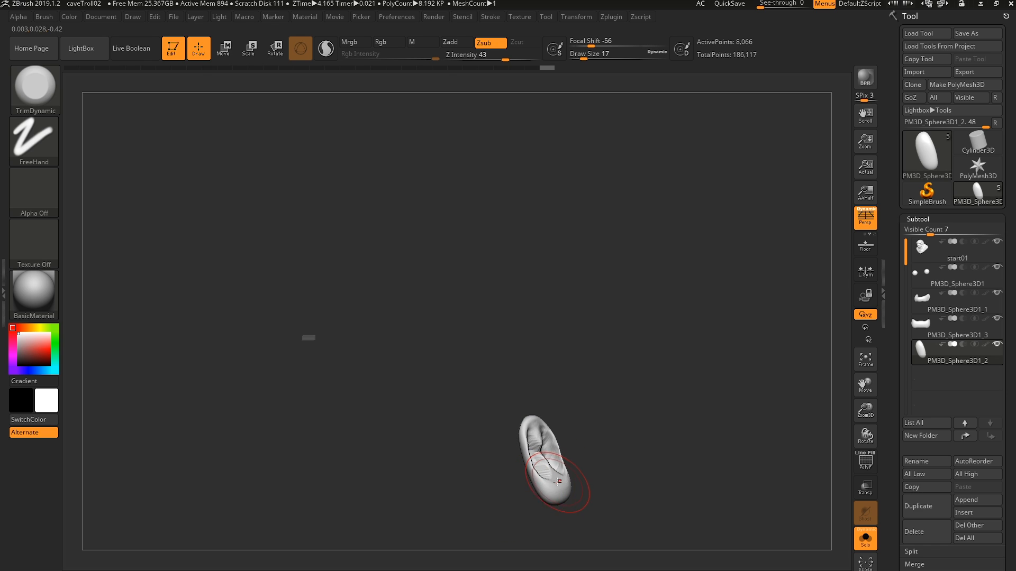
key(ctrl)
key(ctrl+z)
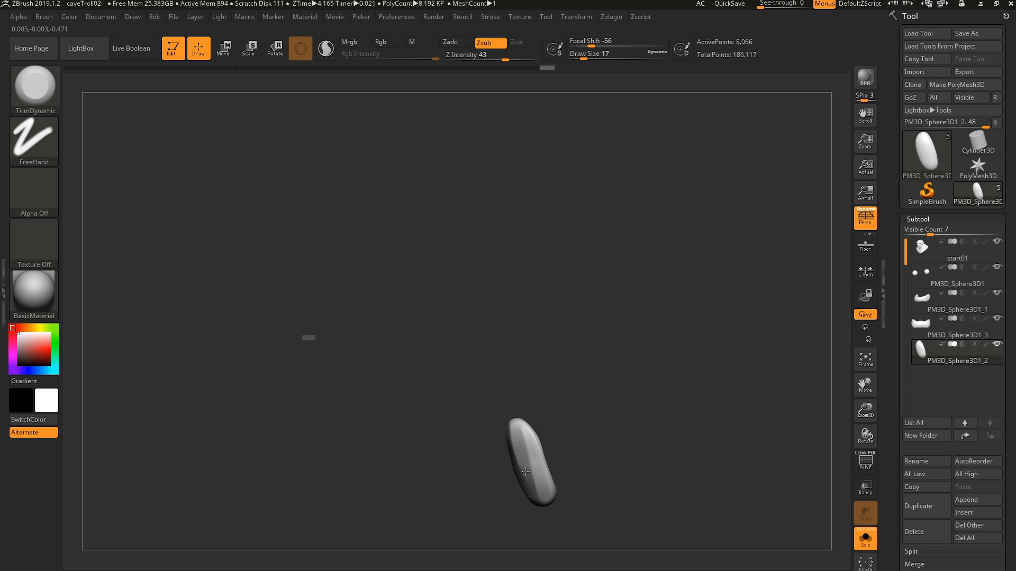
mouse_move(525, 471)
right_down()
mouse_move(544, 502)
mouse_move(563, 433)
mouse_move(553, 446)
mouse_move(556, 428)
mouse_move(542, 449)
mouse_move(498, 458)
right_up()
- Show the other subtools again and move the tooth back behind the lower lip onto the lower gum
click(559, 440)
key(w)
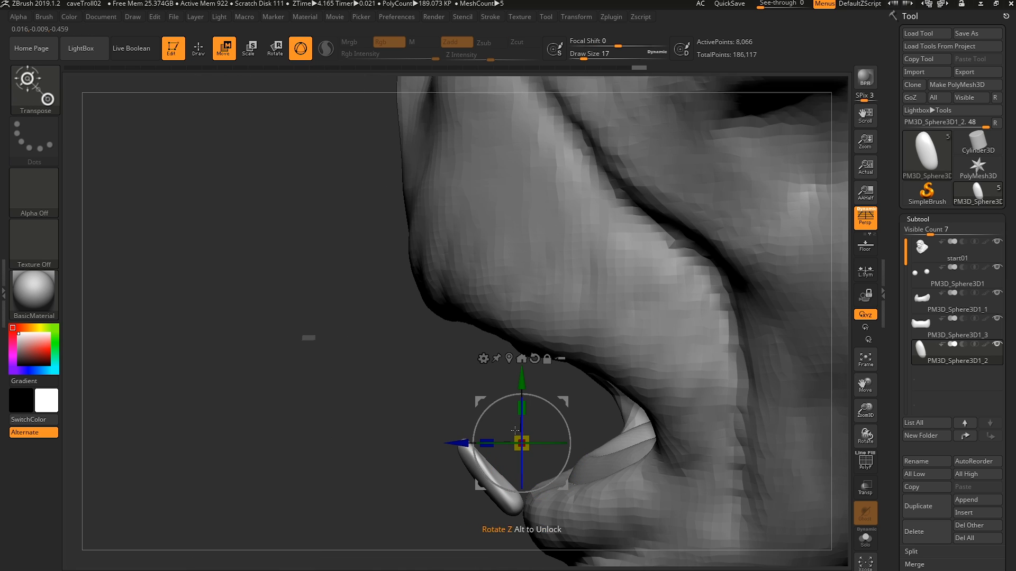
drag(458, 443, 518, 444)
drag(581, 381, 581, 390)
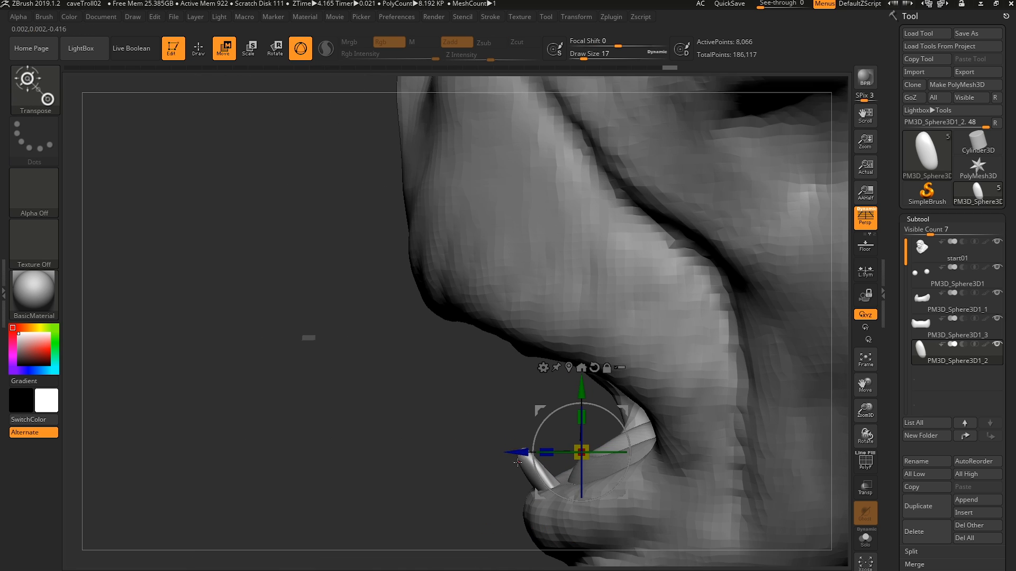
right_drag(517, 463, 521, 418)
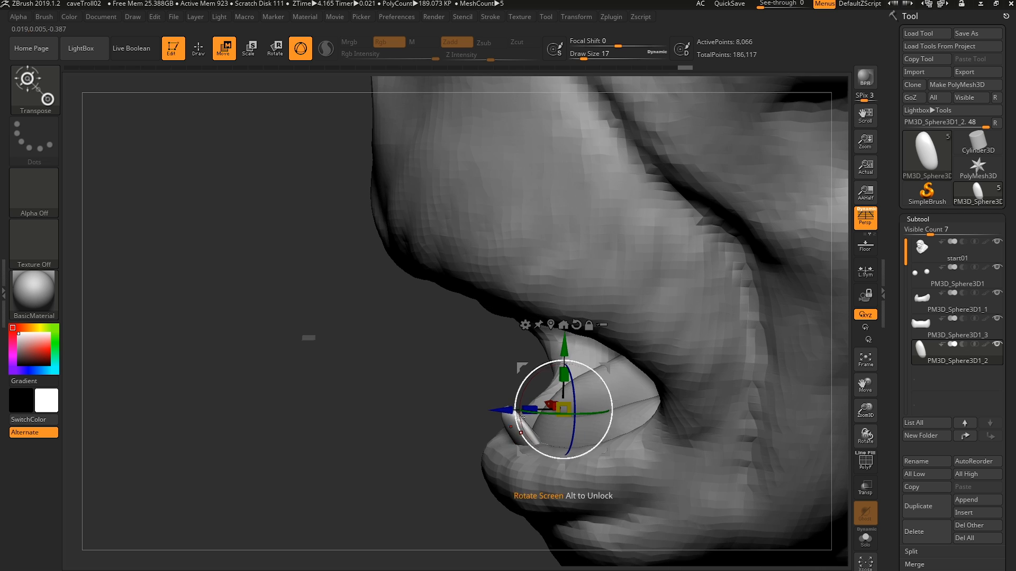
drag(521, 418, 523, 400)
drag(583, 347, 584, 336)
drag(521, 398, 528, 398)
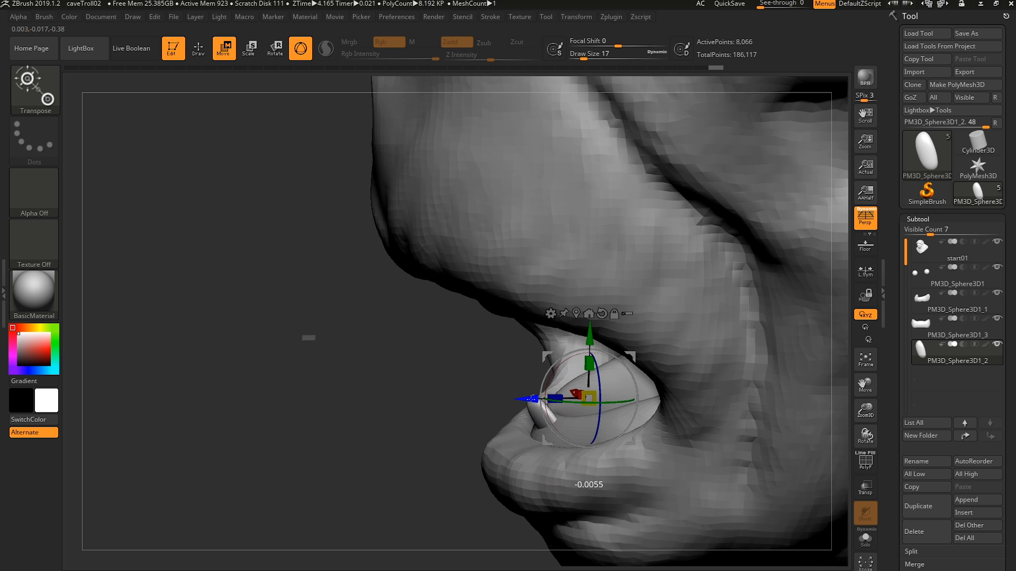
- Raise the tooth slightly out of the lower gum in the front view and return to Draw mode
mouse_move(528, 400)
right_down()
mouse_move(549, 417)
mouse_move(536, 415)
mouse_move(546, 364)
mouse_move(555, 428)
right_up()
key(q)
key(shift)
key(shift)
key(w)
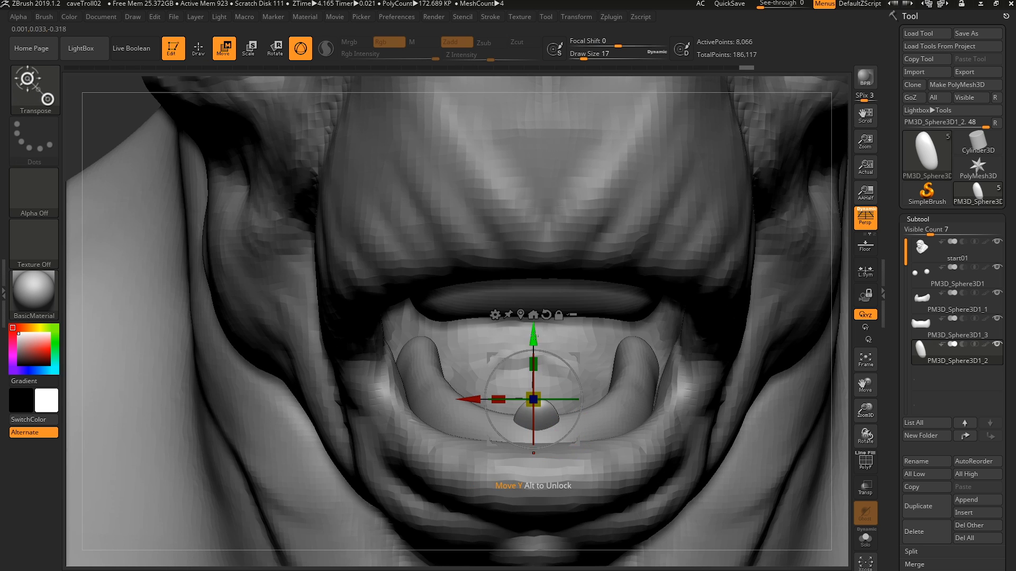
drag(535, 336, 533, 313)
key(q)
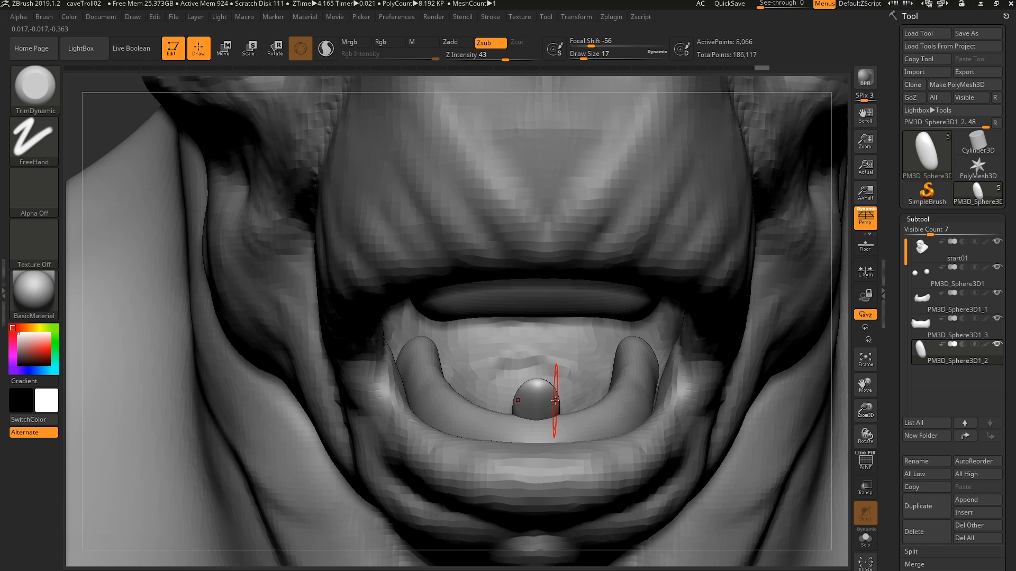
- Work the tooth's surface with the Standard brush, reducing the draw size to 3, and smooth it near the gum
key(b)
key(s)
key(t)
key(s)
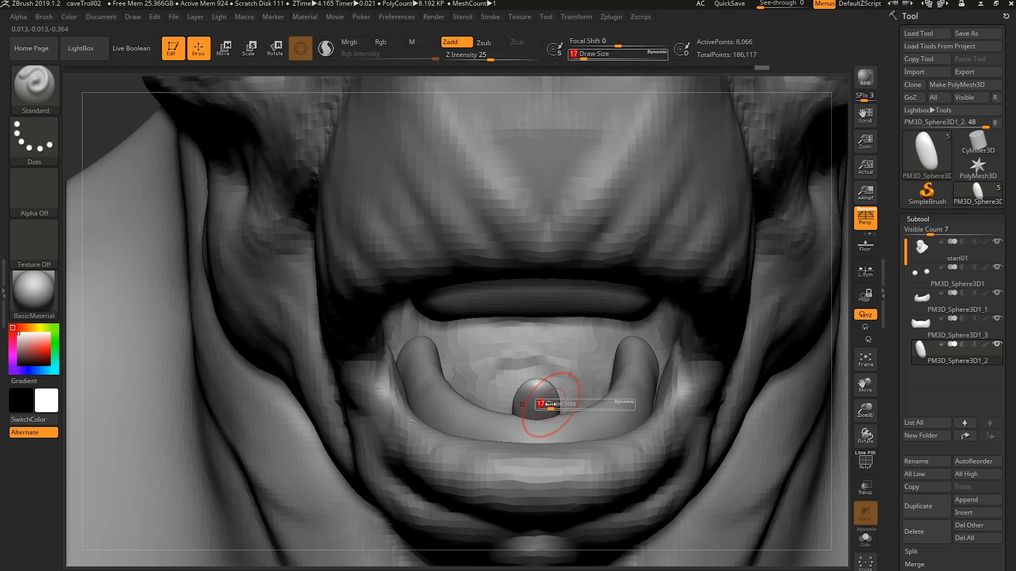
drag(549, 408, 543, 408)
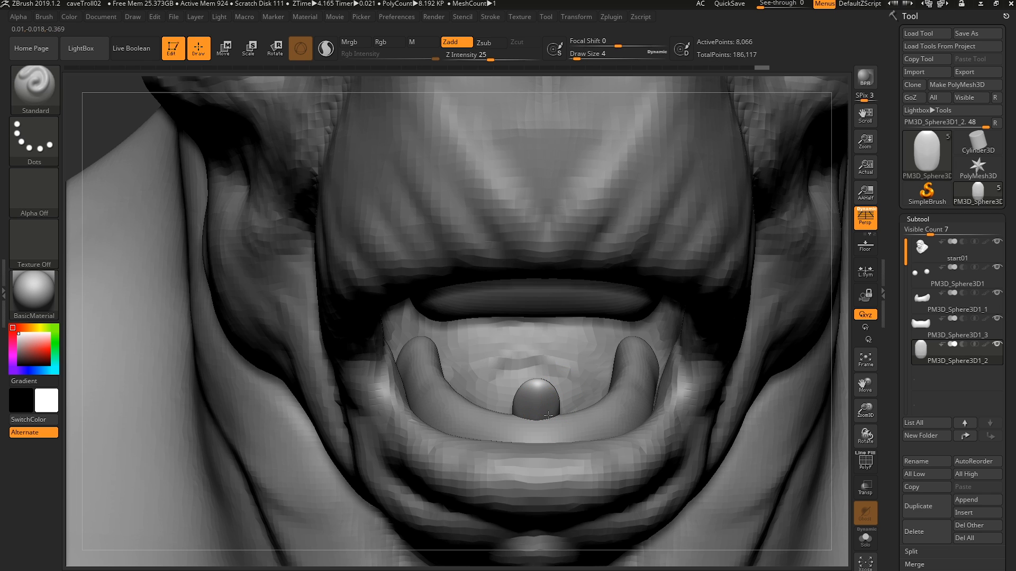
right_drag(548, 415, 484, 409)
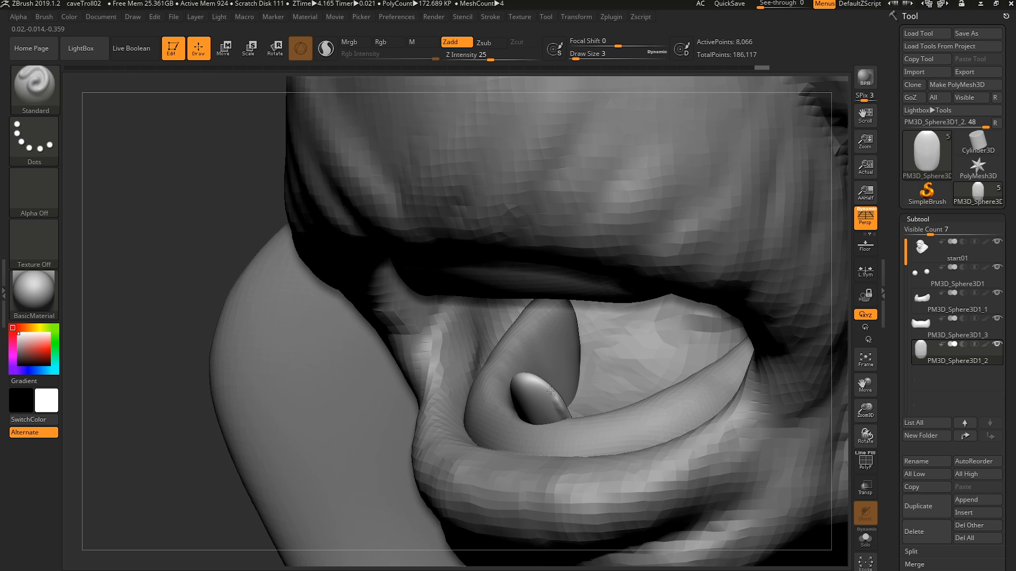
shift+right_drag(536, 390, 551, 408)
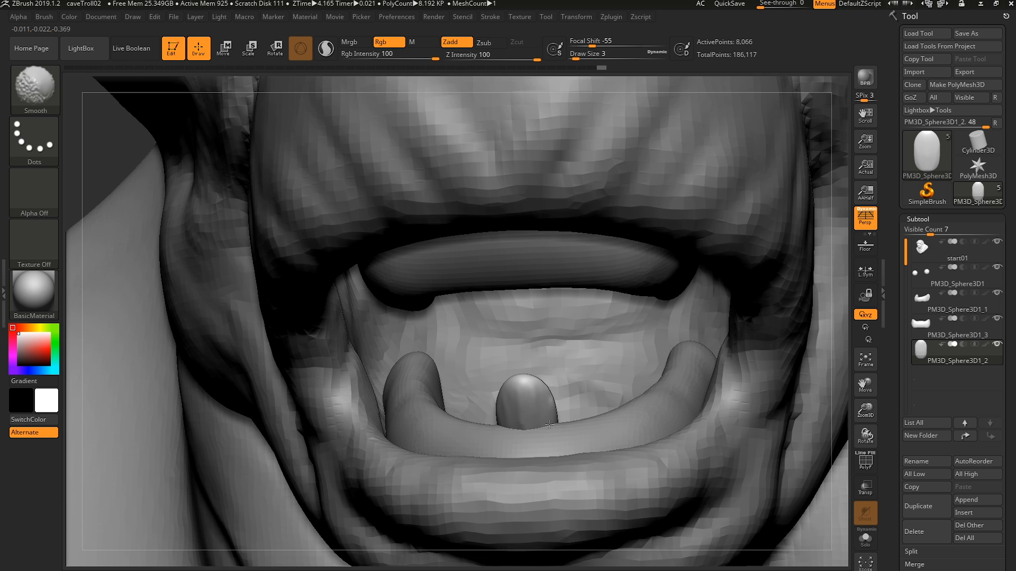
shift+drag(550, 425, 552, 413)
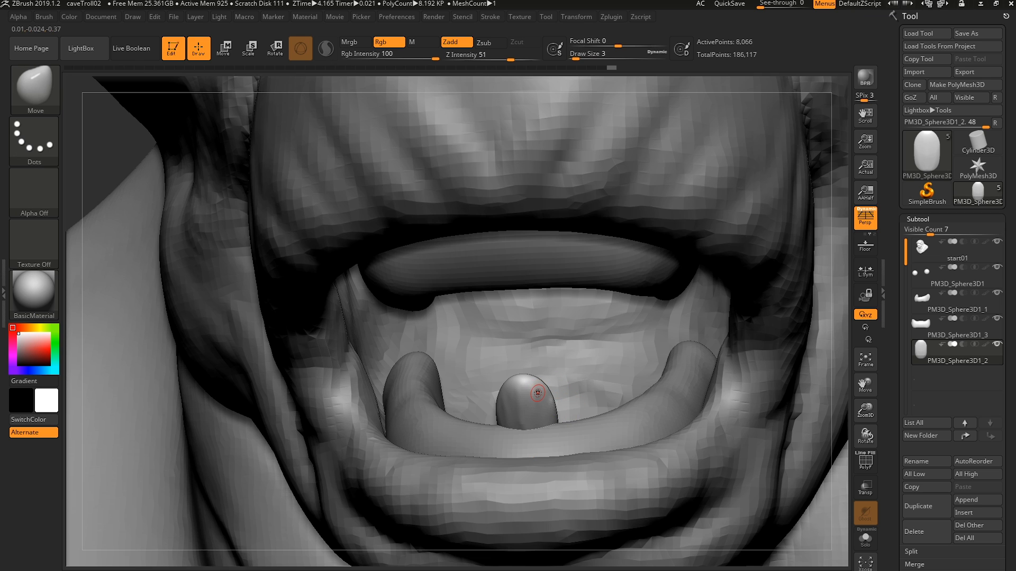
- Adjust the tooth's shape with the Move brush at draw size 9 and scale the tooth down slightly
right_drag(545, 402, 561, 425)
key(w)
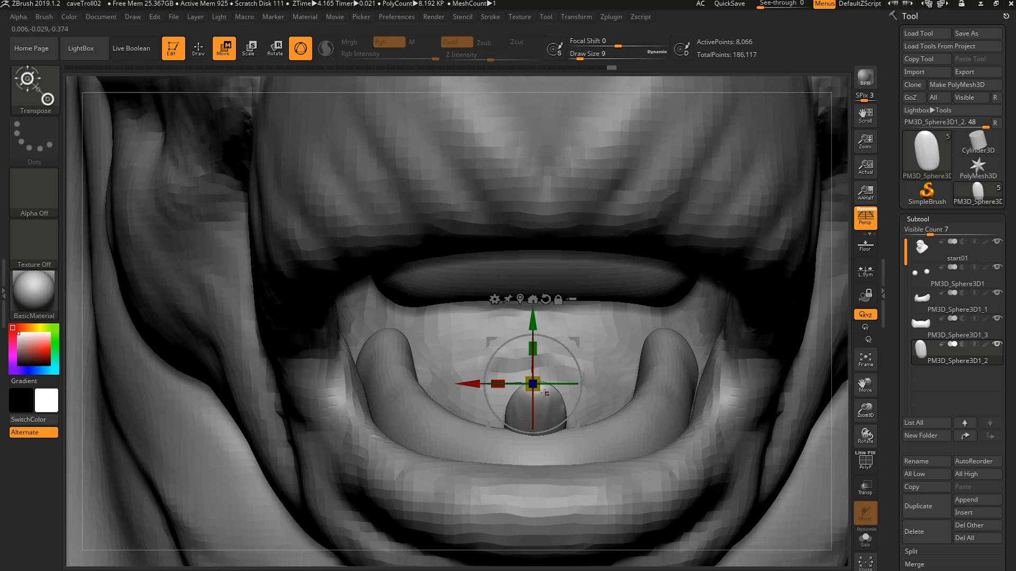
drag(533, 384, 536, 387)
right_drag(651, 425, 507, 428)
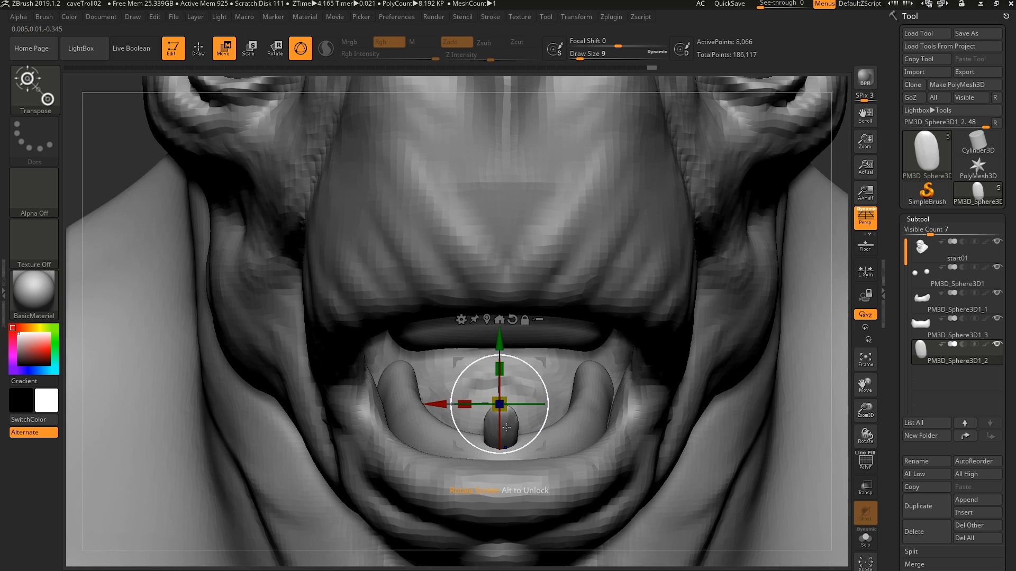
- Undo the stray change, shift the tooth off the mouth's centre line and rotate it to follow the gum
mouse_move(506, 428)
ctrl+mouse_down()
mouse_move(574, 428)
mouse_move(502, 423)
ctrl+mouse_up()
key(ctrl+z)
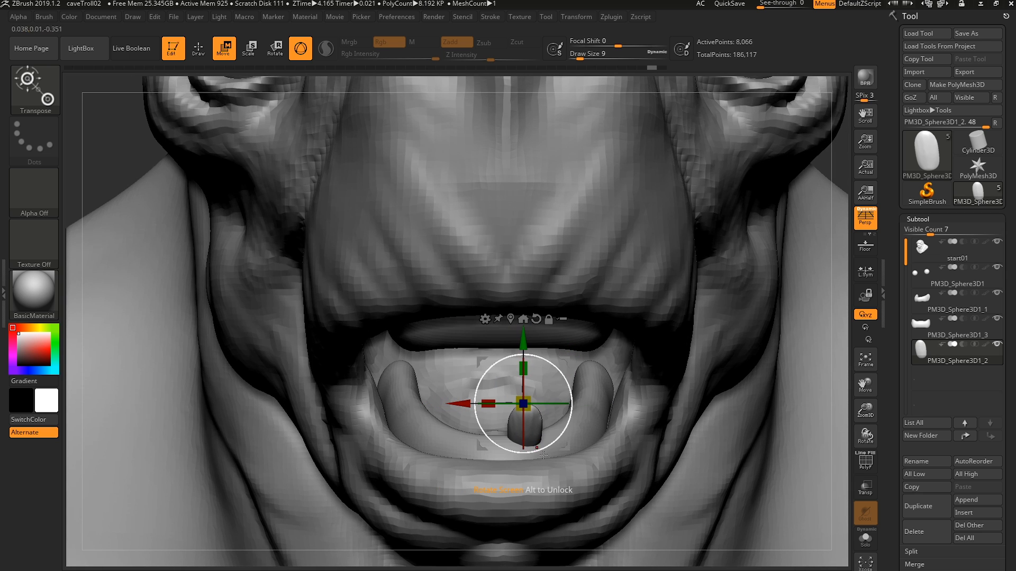
right_drag(549, 434, 547, 407)
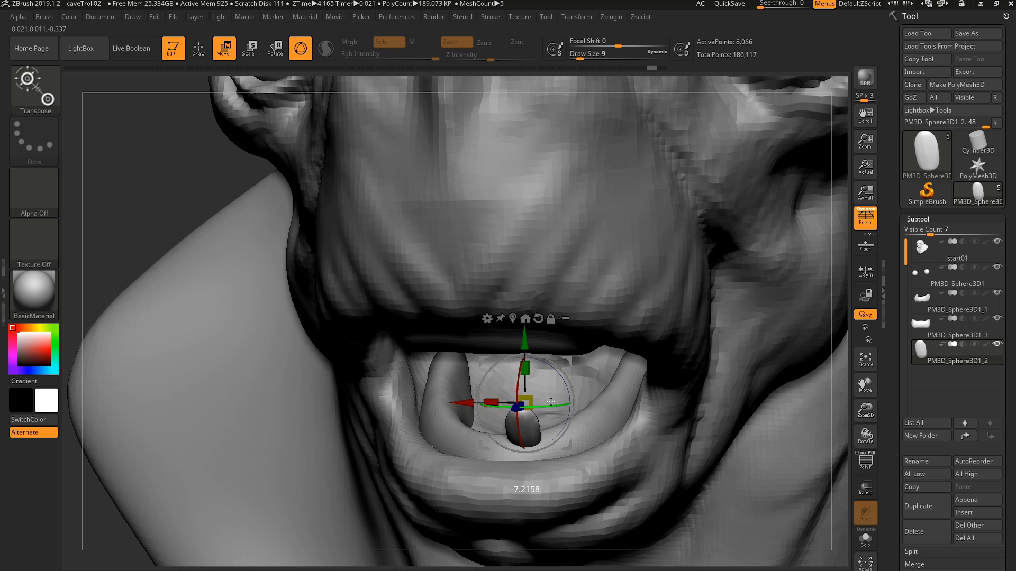
- Duplicate the tooth farther along the lower gum and fit the copy to the gum's curve
ctrl+drag(474, 416, 533, 417)
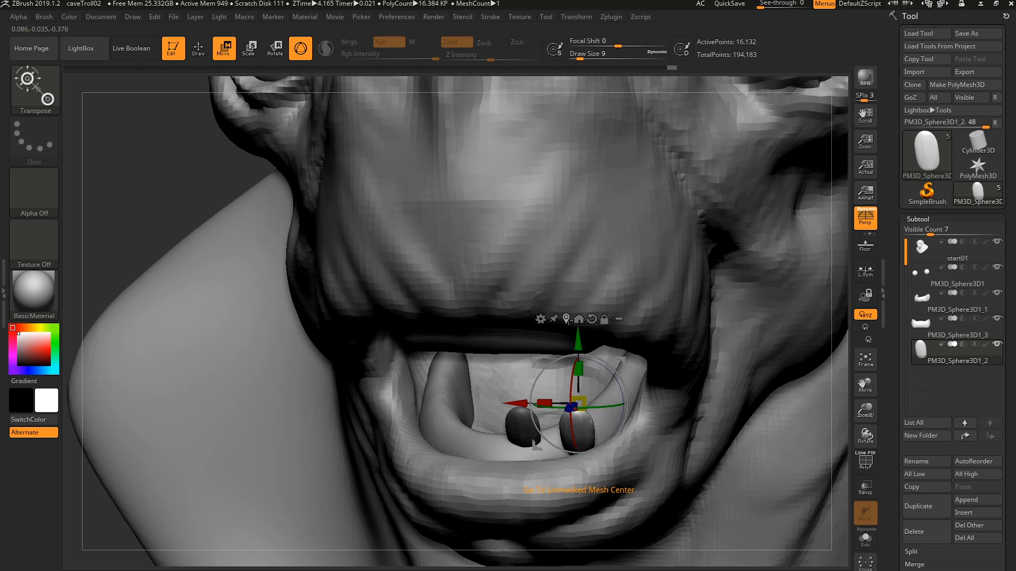
right_drag(576, 444, 591, 452)
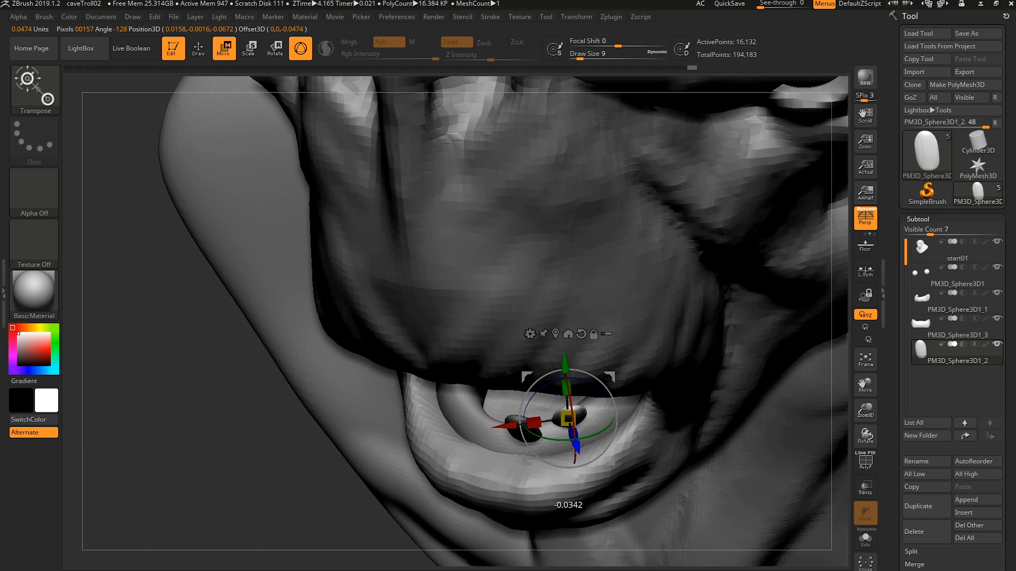
right_drag(572, 456, 578, 351)
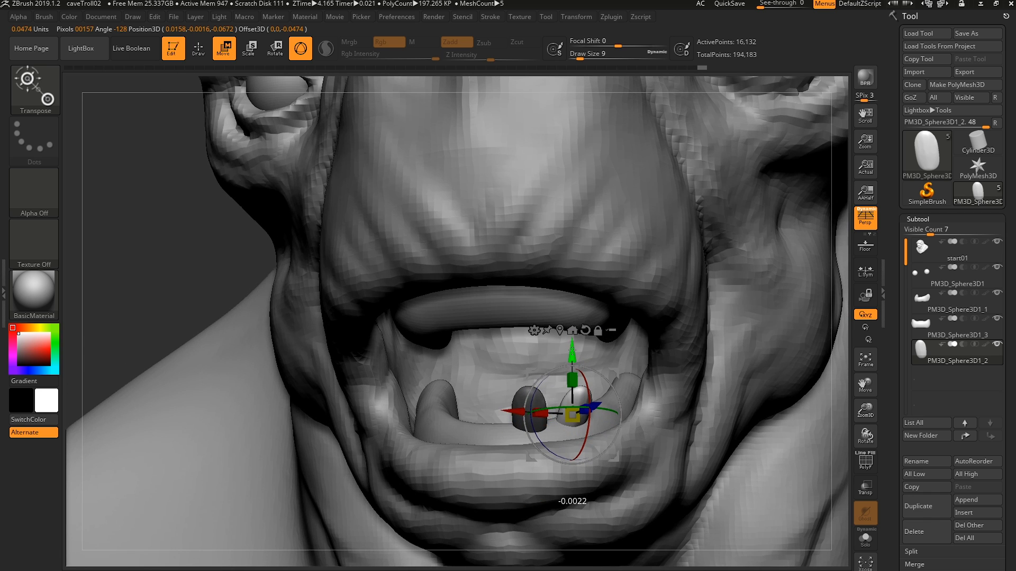
right_drag(633, 380, 542, 408)
right_drag(592, 371, 542, 418)
- Add a third tooth as a copy farther back along the lower gum and rotate it to follow the curve
ctrl+drag(542, 418, 591, 418)
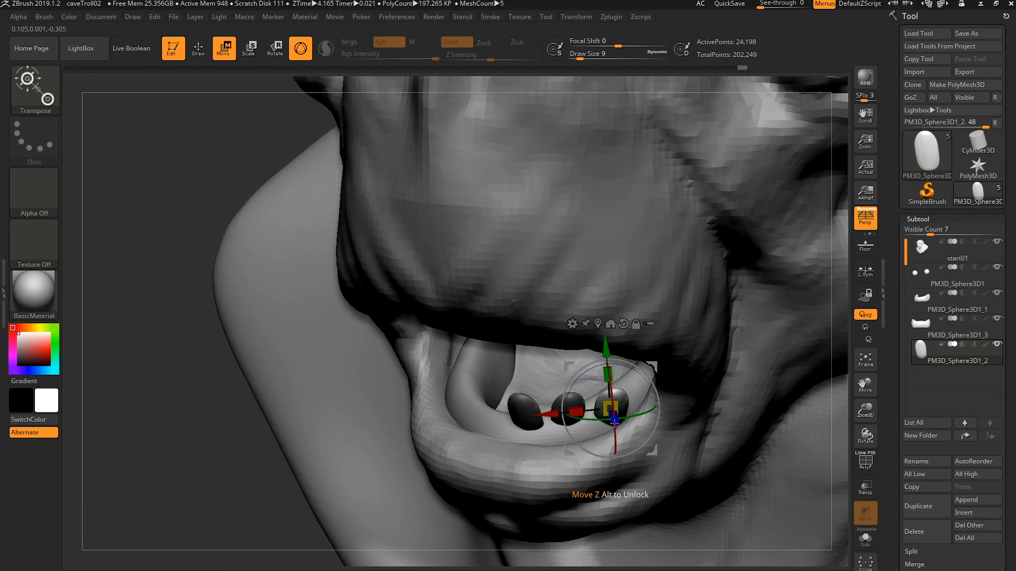
right_drag(609, 415, 624, 410)
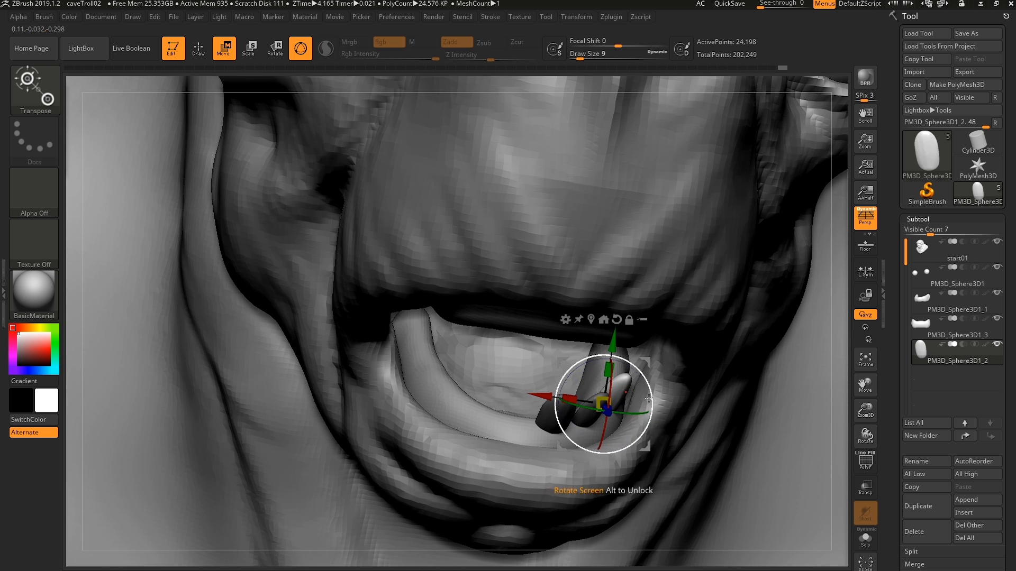
right_drag(648, 398, 626, 420)
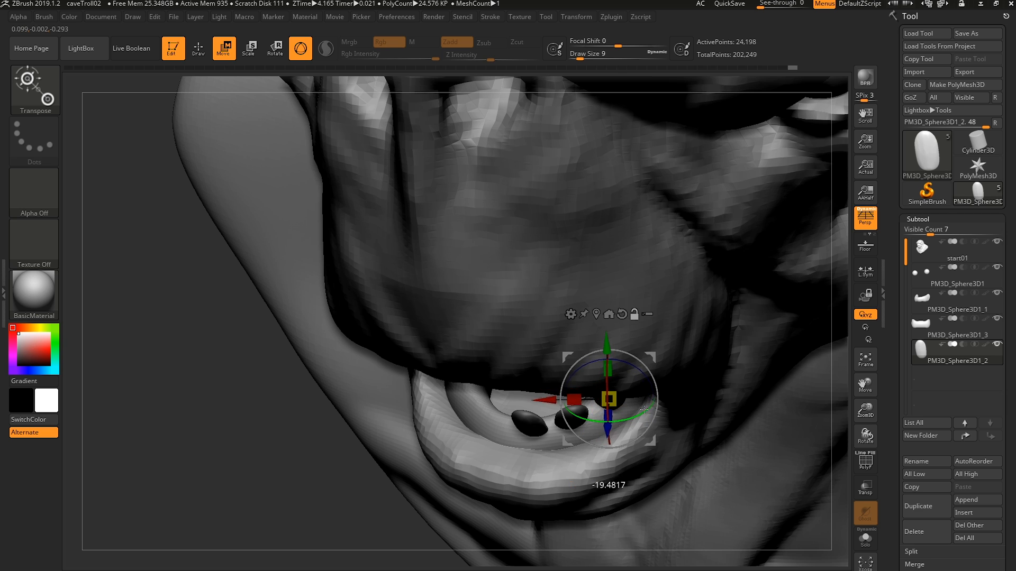
right_drag(670, 390, 630, 363)
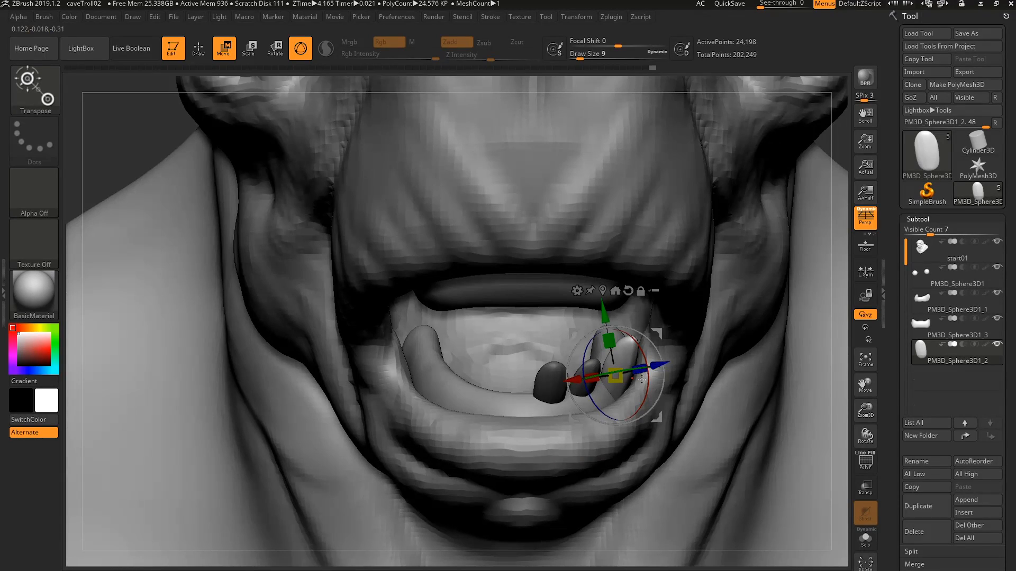
- Reshape the third tooth with the Move brush, raising the draw size to 35
key(q)
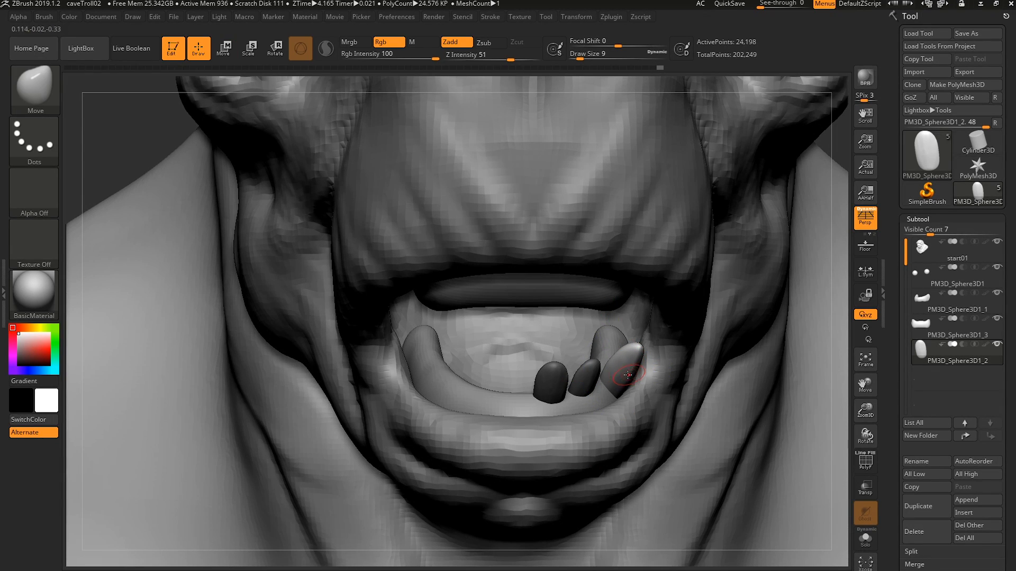
key(s)
mouse_move(627, 376)
mouse_down()
mouse_move(637, 375)
mouse_move(610, 370)
mouse_move(612, 392)
mouse_up()
key(s)
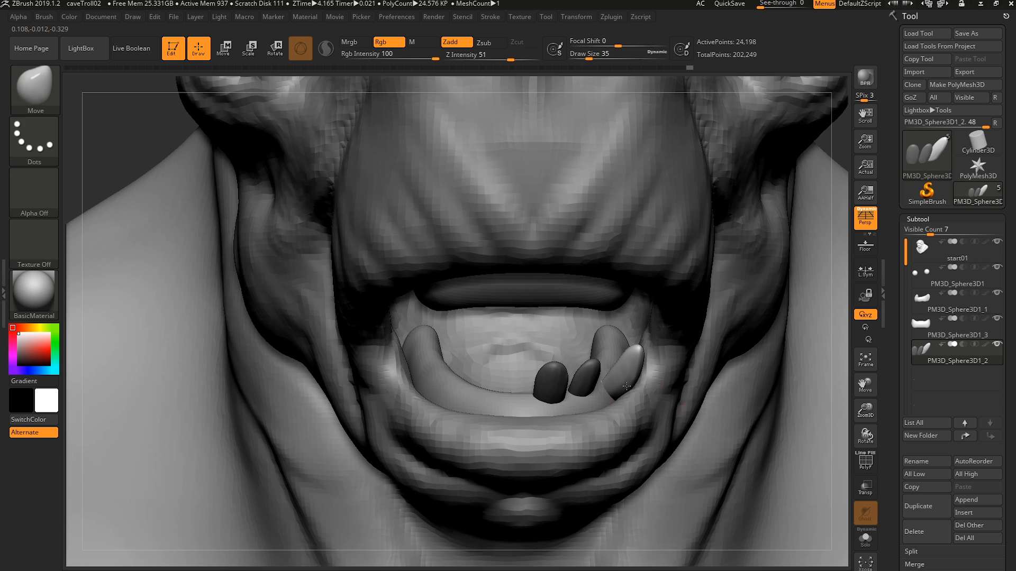
mouse_move(600, 373)
right_down()
mouse_move(641, 387)
mouse_move(608, 370)
mouse_move(603, 339)
mouse_move(613, 395)
mouse_move(641, 370)
mouse_move(647, 378)
right_up()
- Make the third tooth larger than its neighbours, adjust its placement on the gum and set the draw size to 108
key(bracketright)
key(bracketright)
key(bracketright)
key(w)
key(s)
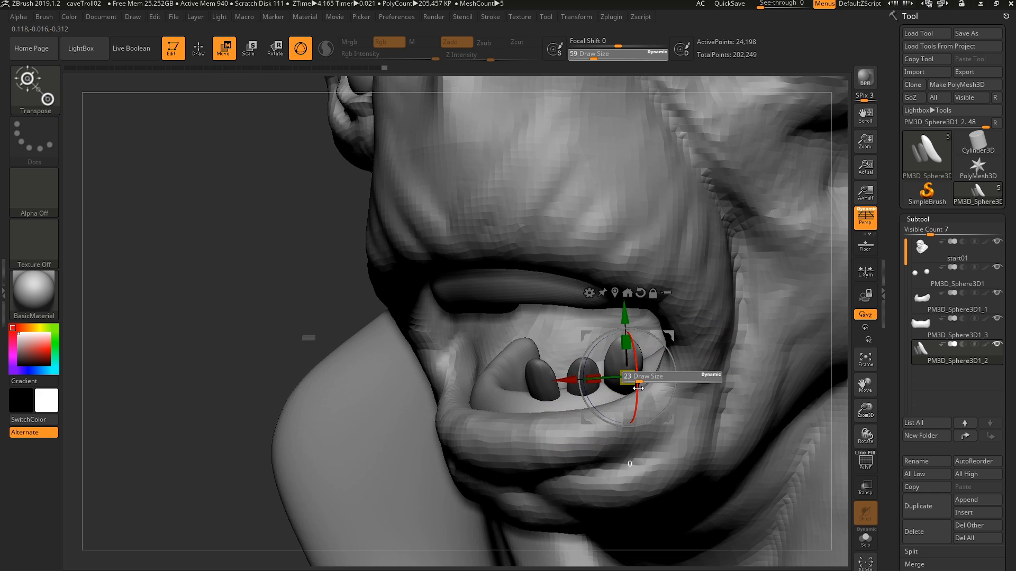
drag(643, 384, 654, 383)
right_drag(651, 384, 630, 385)
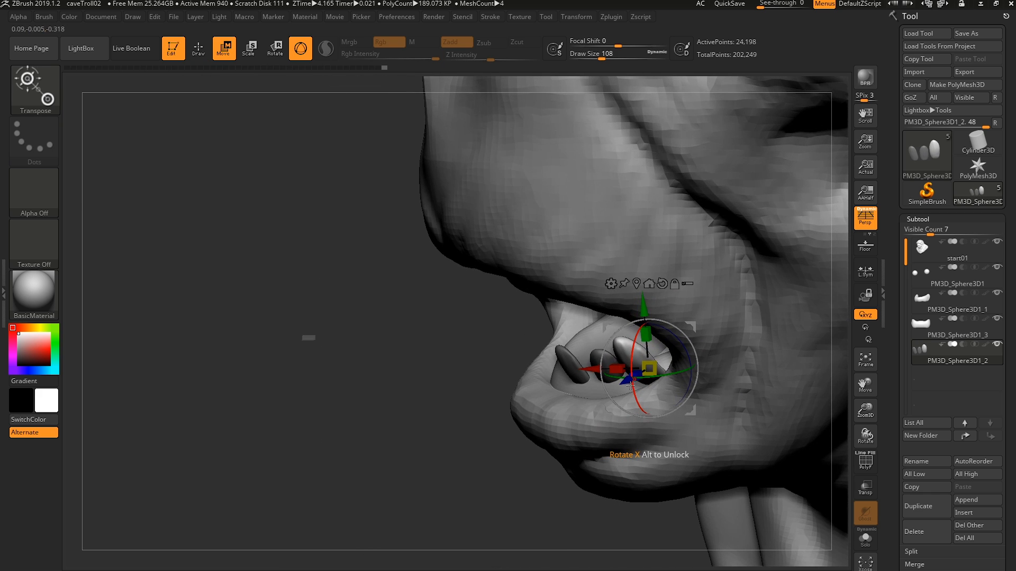
- Add a smaller copy of the third tooth behind it on the lower gum, fit it in place and clear the mask
ctrl+drag(649, 373, 656, 367)
right_drag(656, 361, 677, 362)
drag(662, 361, 708, 363)
right_drag(699, 377, 725, 378)
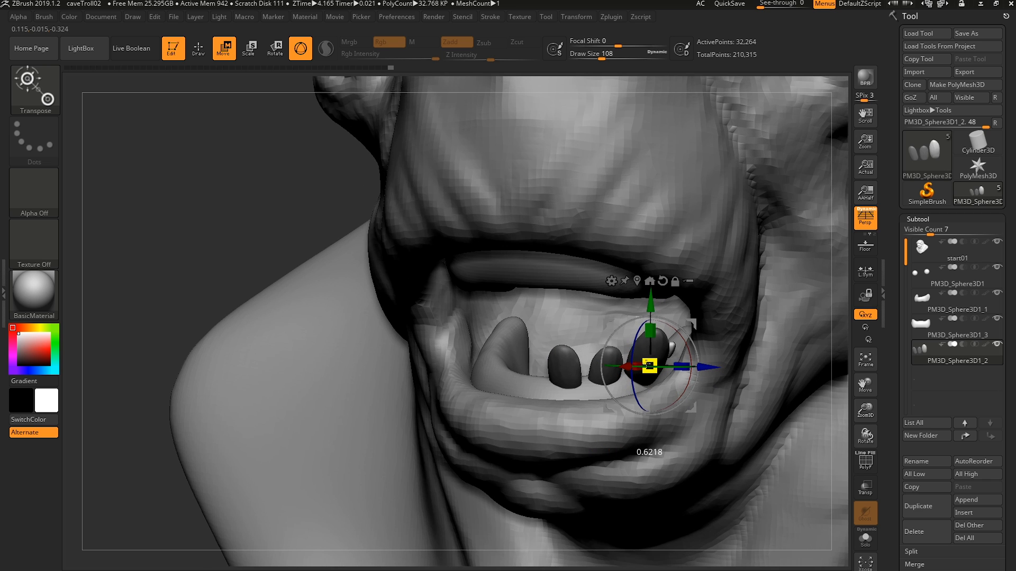
drag(653, 368, 648, 308)
ctrl+drag(325, 199, 345, 214)
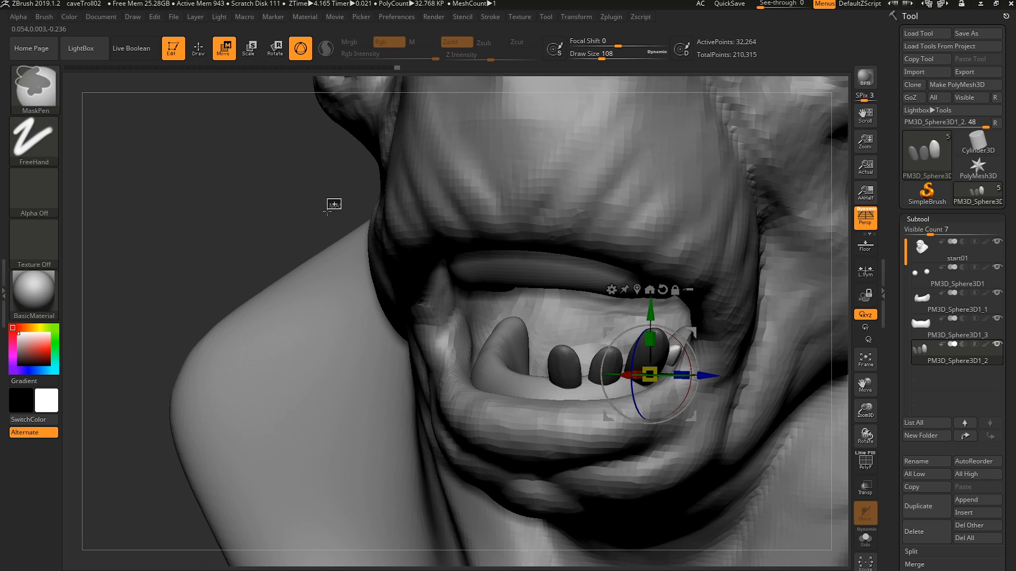
- Using the Move Topological brush at draw size 25, pull the front tooth down and closer to its neighbour
mouse_move(339, 212)
right_down()
mouse_move(308, 338)
mouse_move(227, 342)
right_up()
key(q)
right_drag(706, 385, 619, 339)
mouse_move(619, 339)
right_down()
mouse_move(674, 370)
mouse_move(665, 367)
right_up()
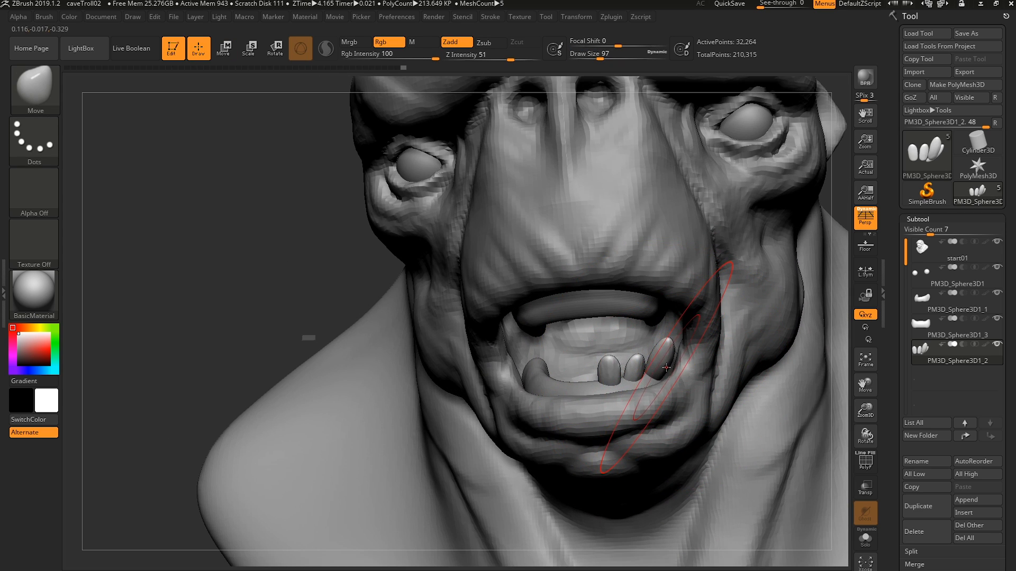
key(b)
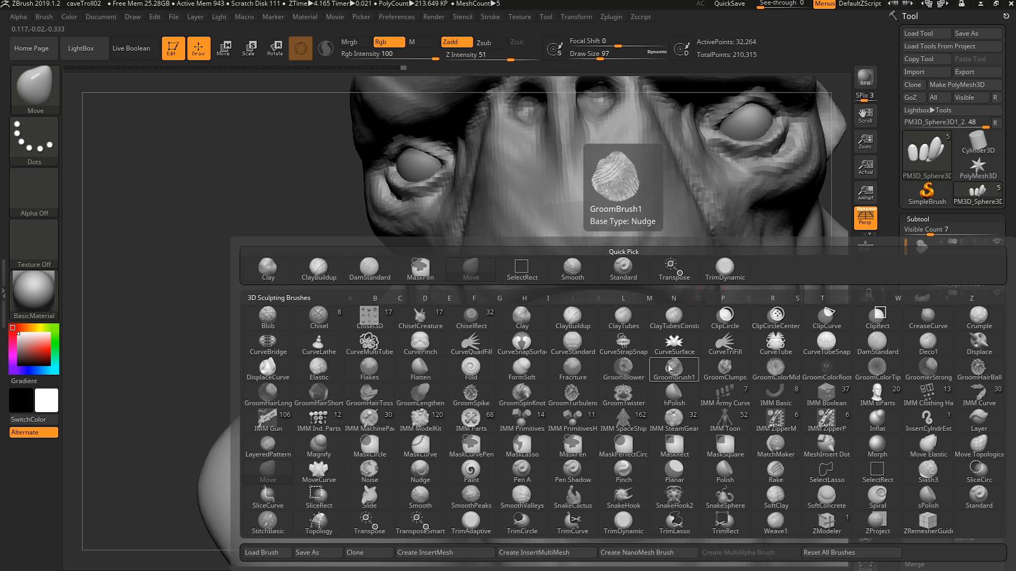
key(m)
key(t)
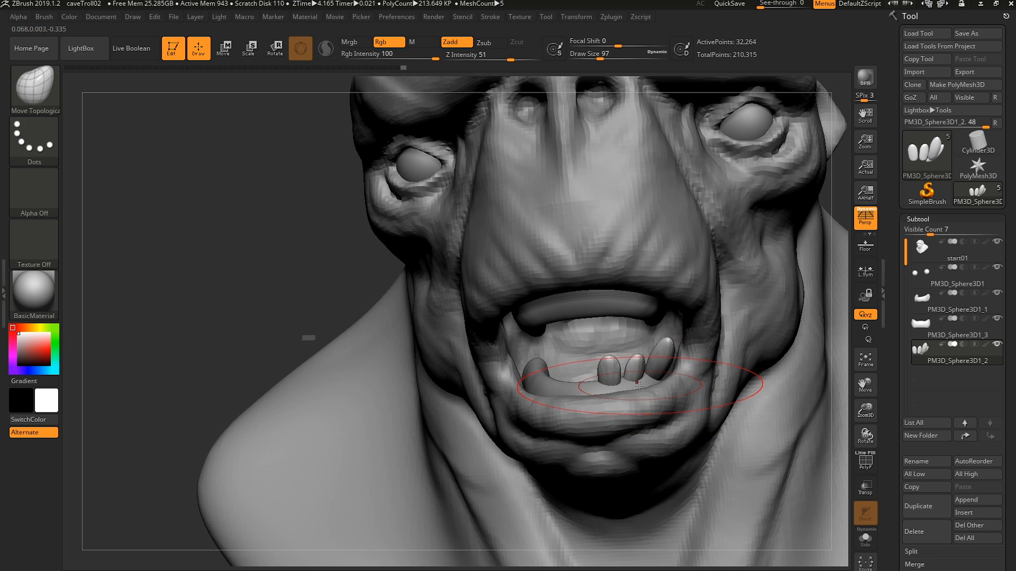
drag(606, 364, 607, 368)
key(s)
drag(608, 363, 624, 373)
key(s)
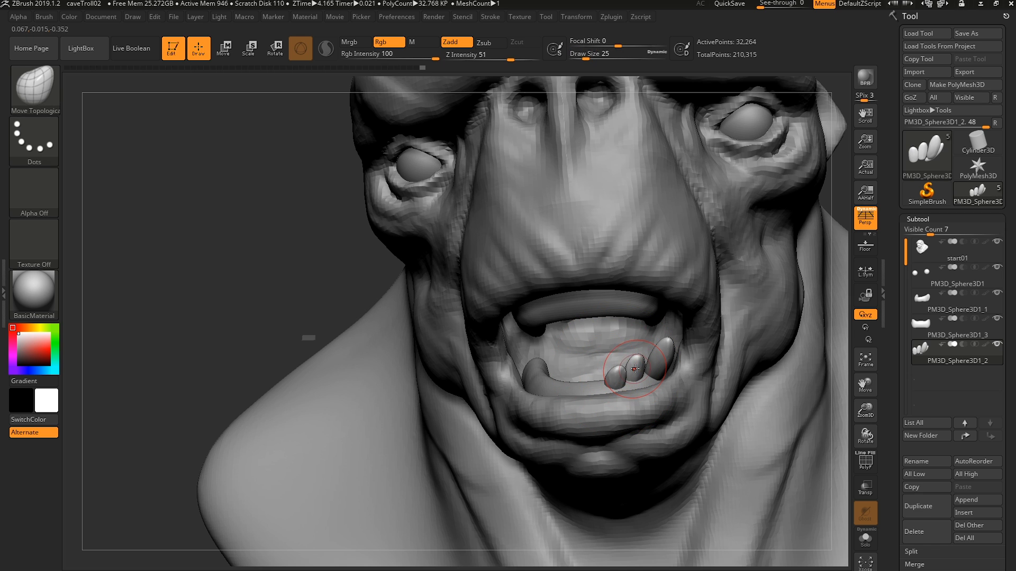
- Reshape the two front lower teeth into broader, blunter forms with Move Topological, using draw sizes 12 and 20
mouse_move(634, 369)
right_down()
mouse_move(632, 381)
mouse_move(617, 362)
right_up()
ctrl+right_drag(618, 362, 620, 371)
key(s)
drag(619, 363, 619, 364)
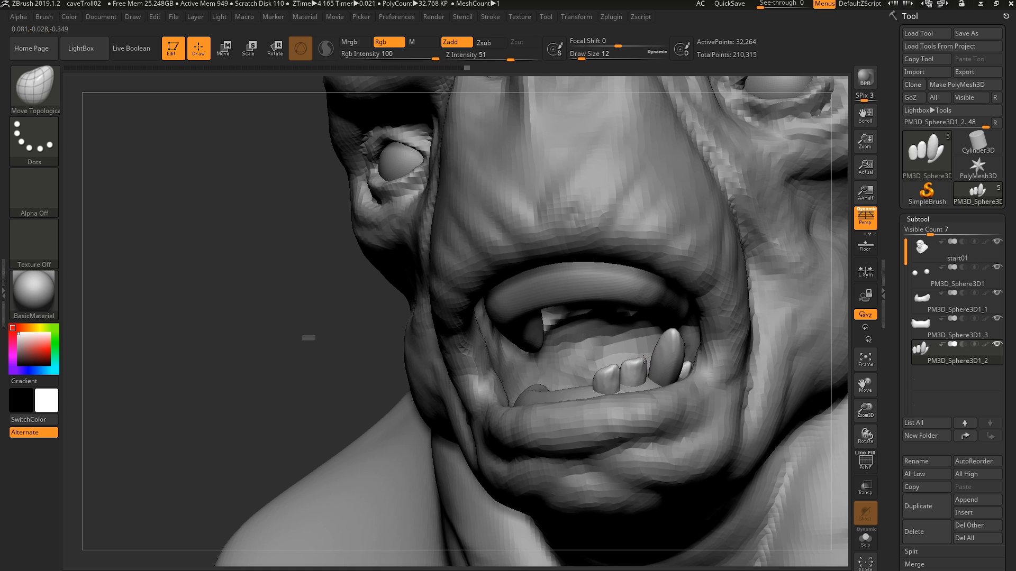
key(bracketright)
drag(658, 345, 665, 344)
mouse_move(629, 346)
right_down()
mouse_move(642, 362)
mouse_move(635, 389)
mouse_move(620, 393)
mouse_move(667, 336)
right_up()
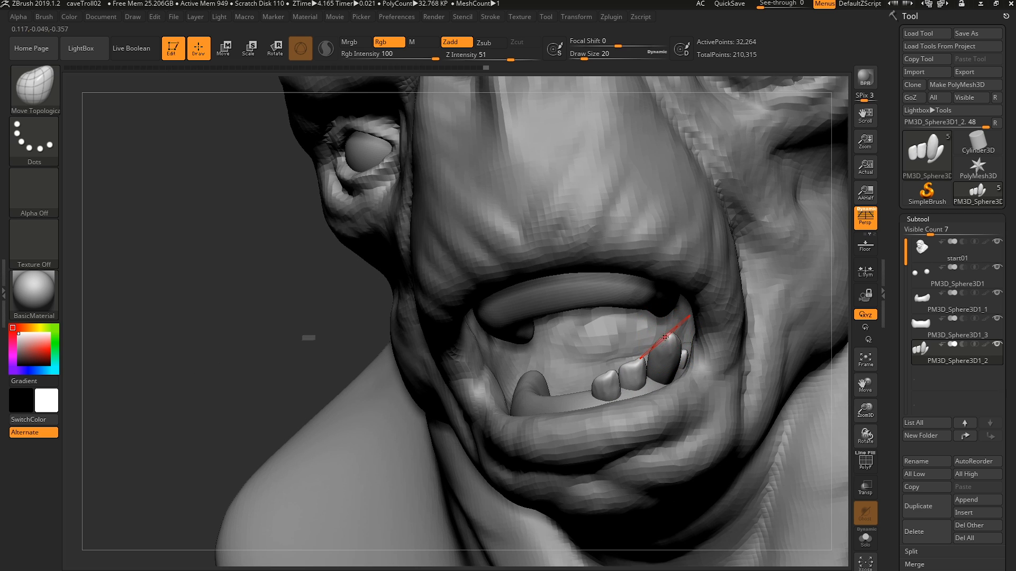
- Shape the large third tooth into a pointed, curved fang with Move Topological, raising the draw size to 44
drag(665, 337, 666, 339)
key(bracketleft)
right_drag(667, 336, 704, 363)
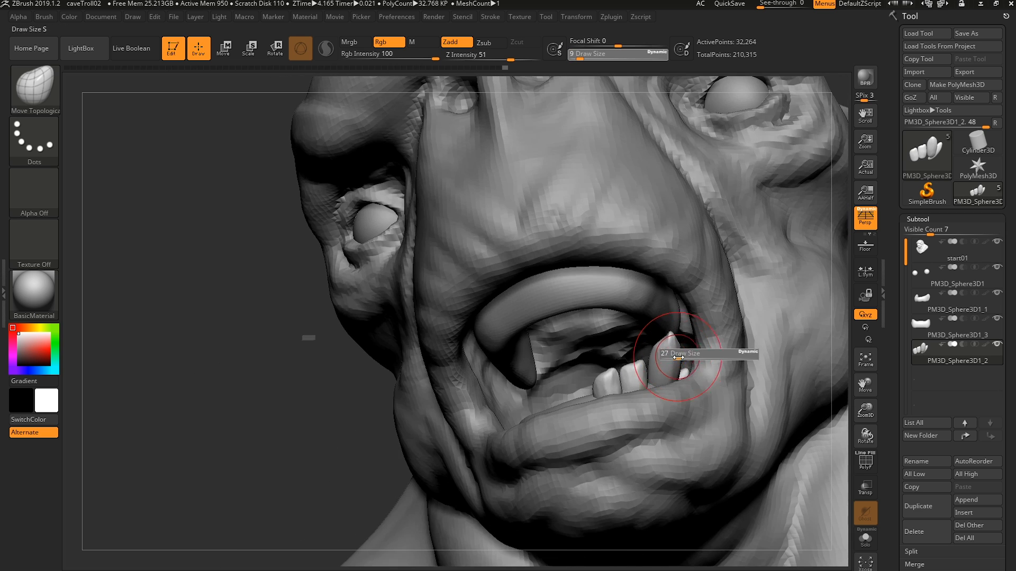
key(bracketright)
key(bracketright)
mouse_move(649, 381)
right_down()
mouse_move(661, 391)
mouse_move(692, 379)
mouse_move(659, 391)
mouse_move(710, 362)
right_up()
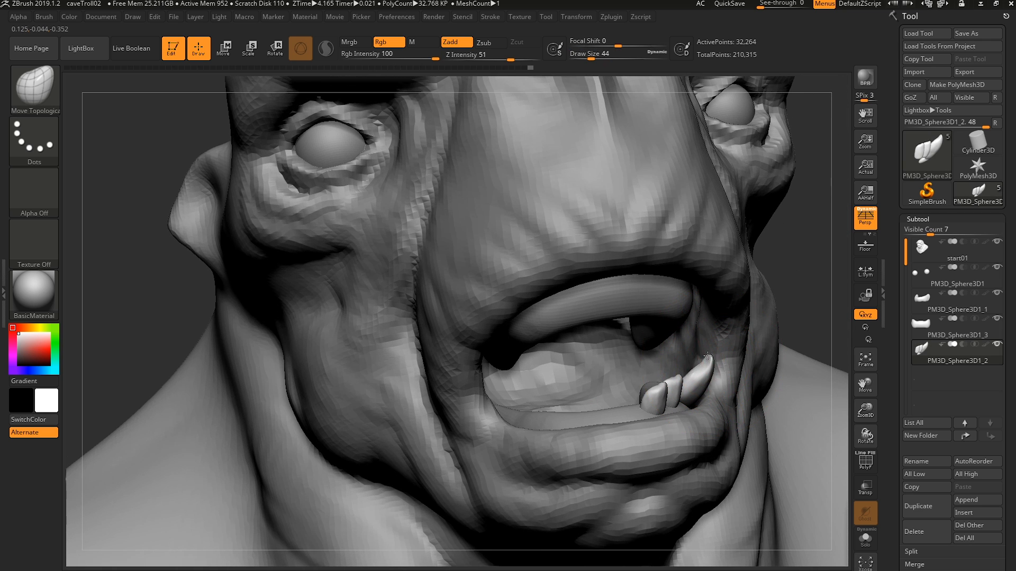
mouse_move(704, 307)
right_down()
mouse_move(700, 394)
mouse_move(670, 405)
mouse_move(742, 374)
right_up()
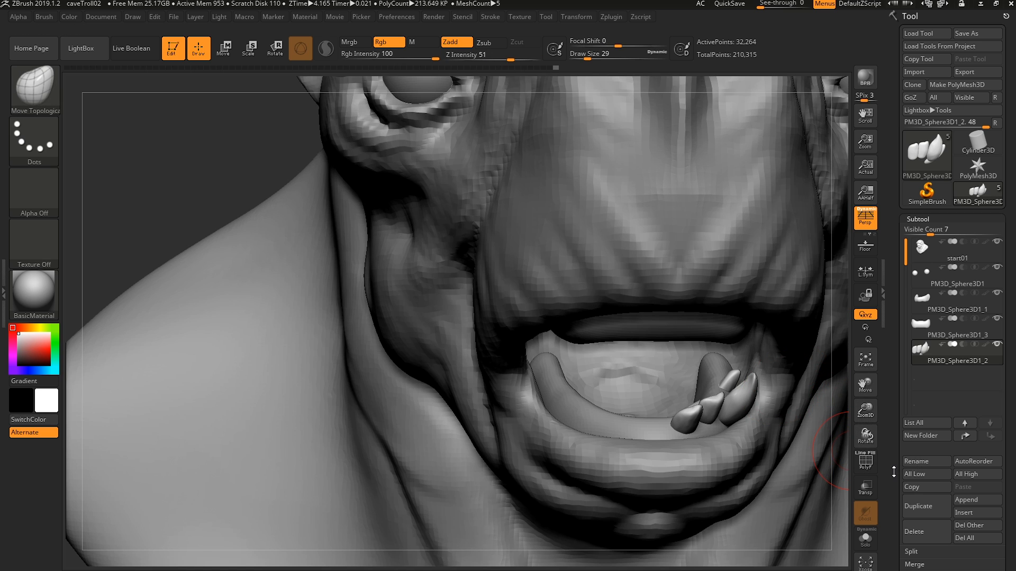
- Mirror the lower teeth along X with the Mirror deformation and apply Mirror And Weld to fill both sides of the gum
scroll(894, 473, down, 6)
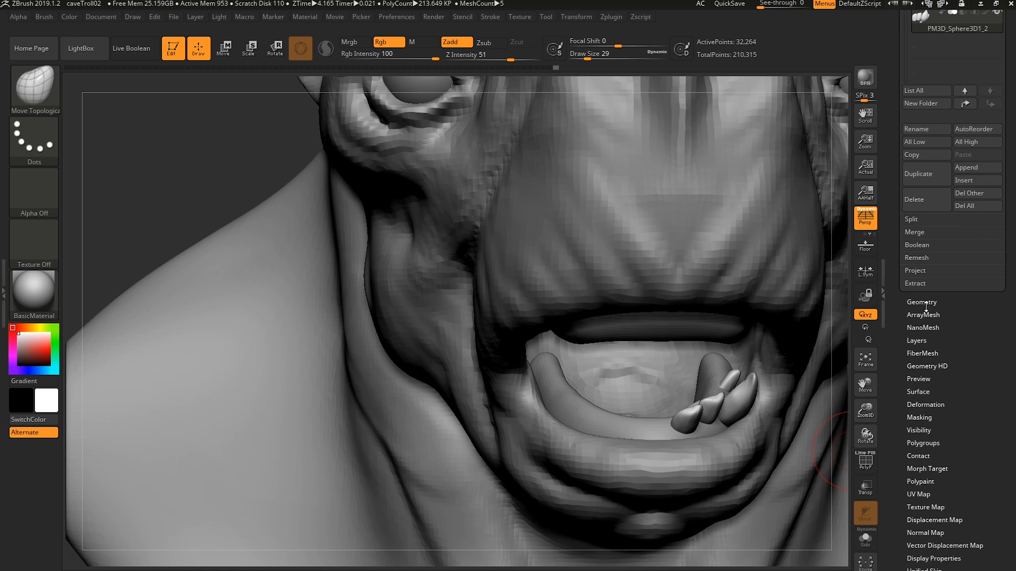
click(925, 405)
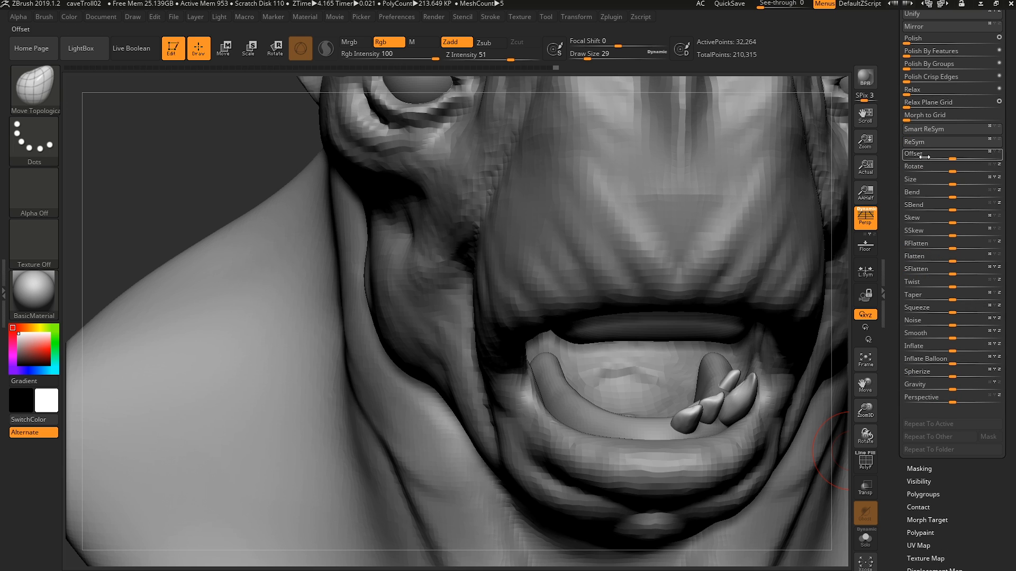
click(924, 26)
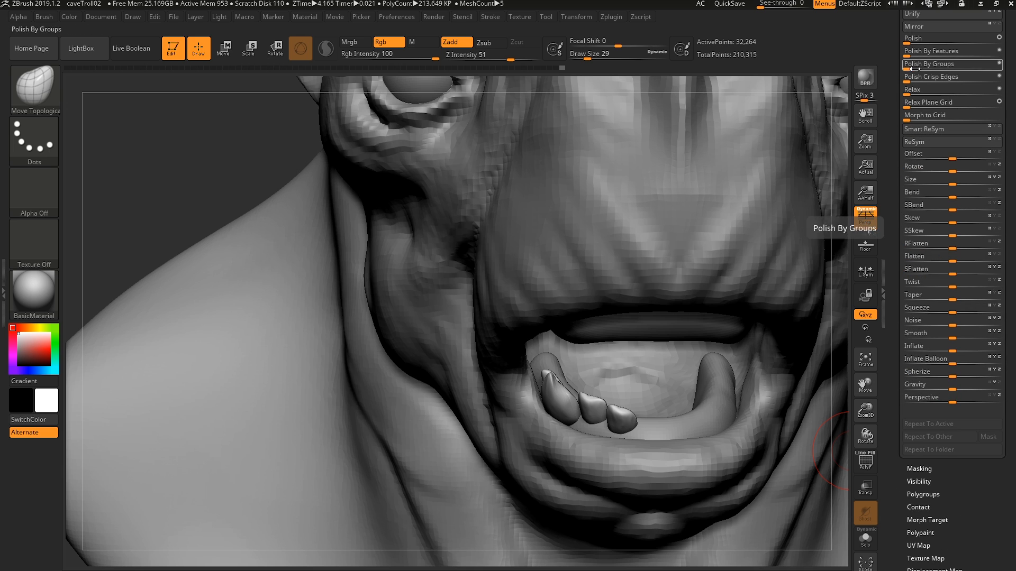
scroll(895, 527, up, 5)
click(922, 161)
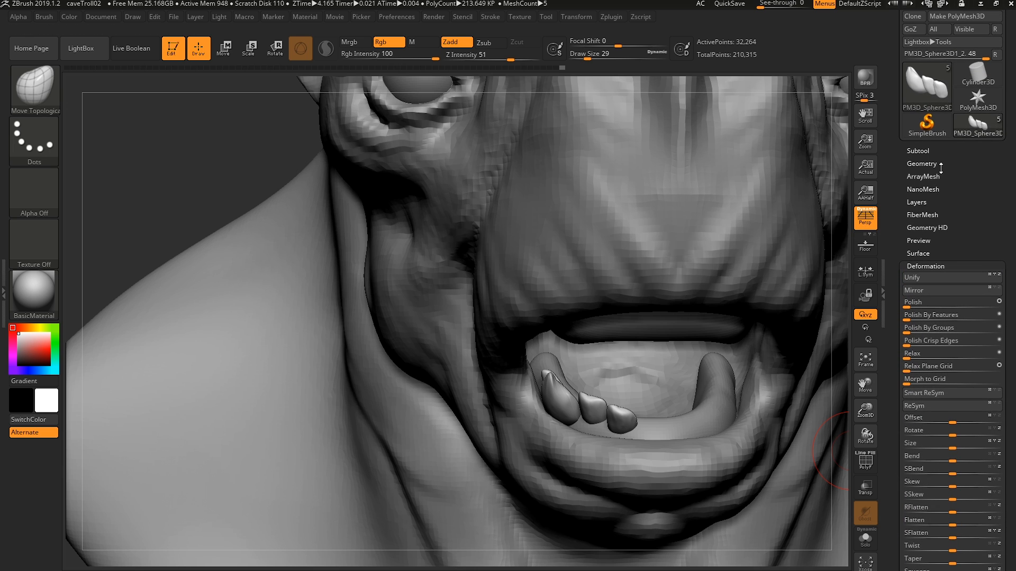
click(948, 381)
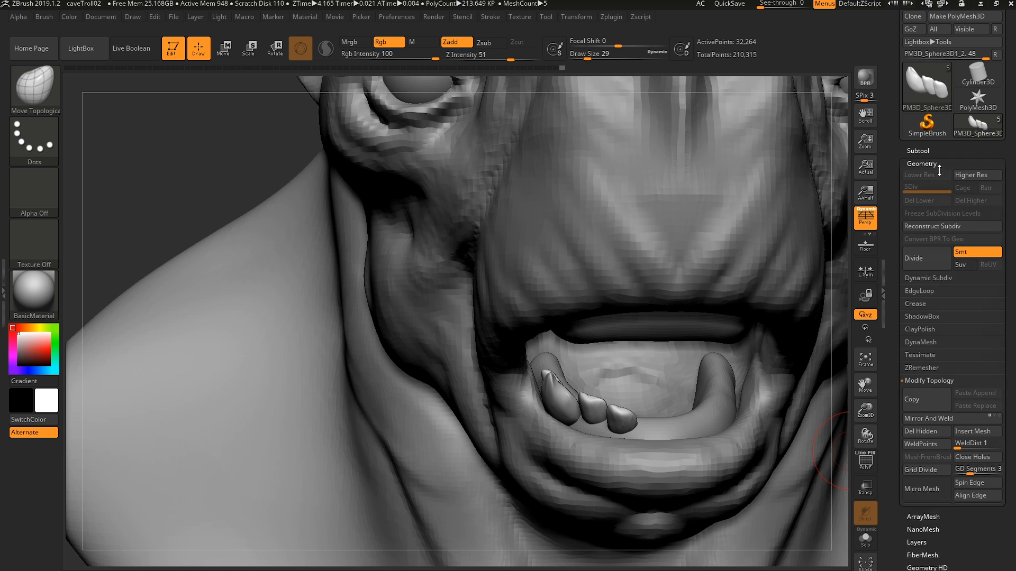
click(939, 419)
mouse_move(674, 405)
right_down()
mouse_move(600, 396)
mouse_move(688, 400)
right_up()
- Duplicate the lower teeth subtool and mirror the copy along Y to make an upper row
click(919, 151)
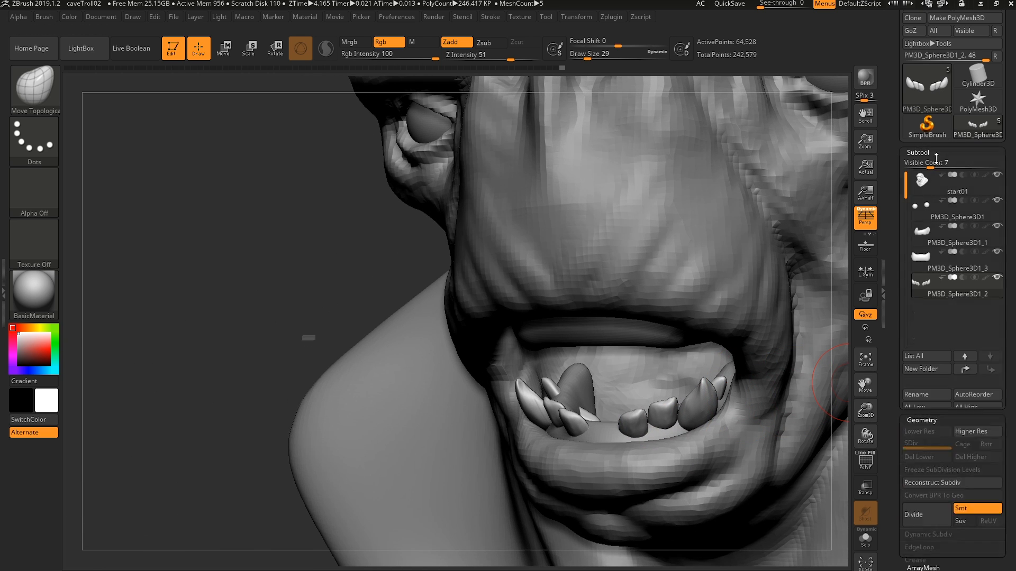
click(925, 441)
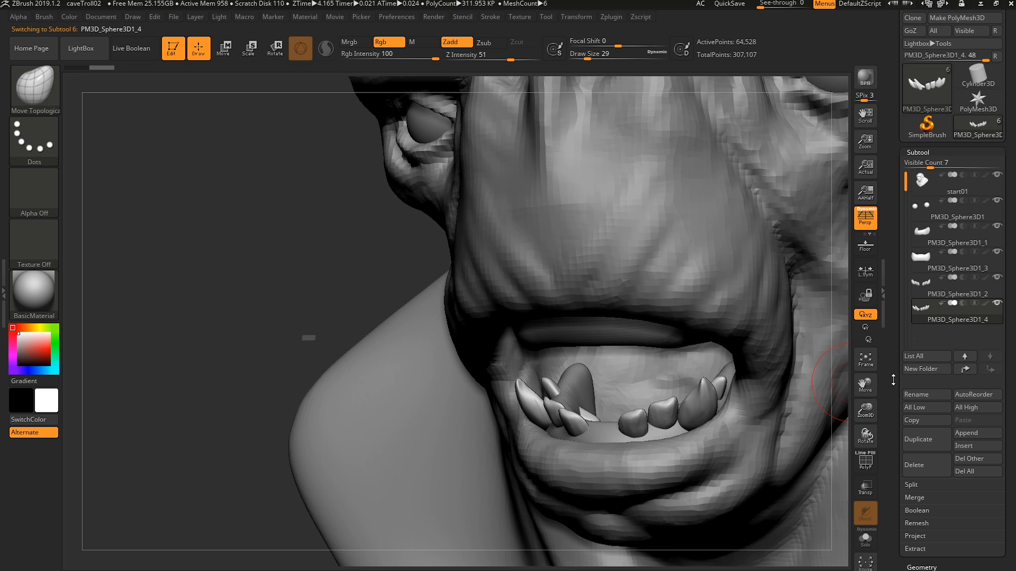
drag(894, 380, 880, 331)
click(933, 216)
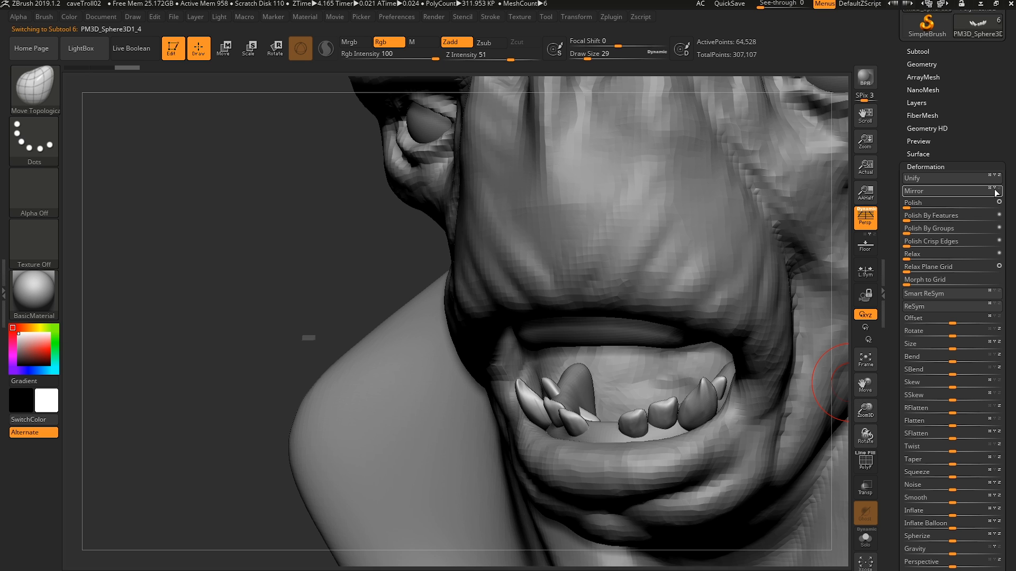
click(981, 191)
- Move the flipped teeth up and forward so they sit along the upper gum
right_drag(720, 351, 602, 408)
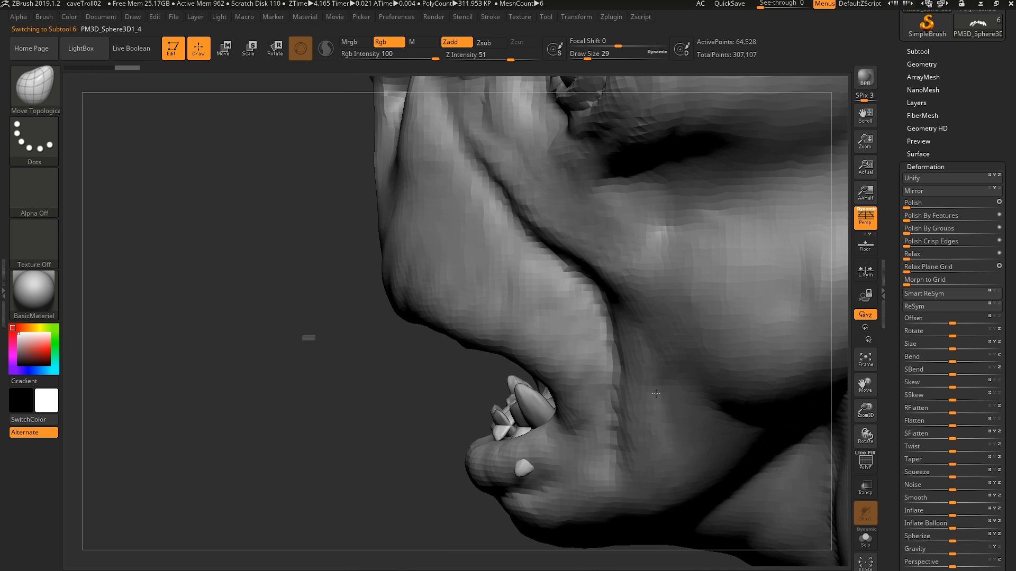
key(w)
drag(597, 350, 590, 257)
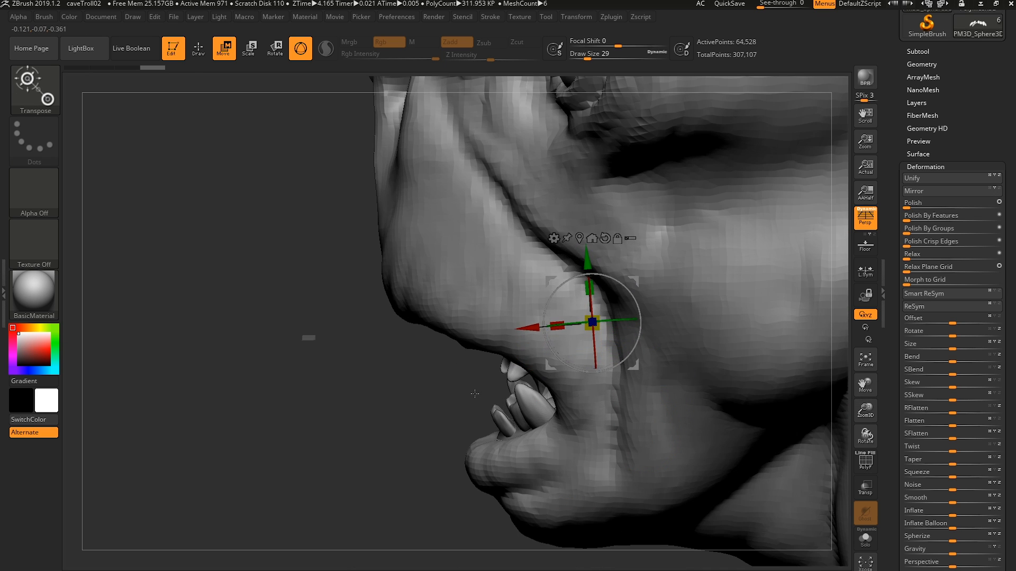
mouse_move(459, 389)
right_down()
mouse_move(574, 373)
mouse_move(464, 372)
right_up()
drag(541, 322, 498, 323)
mouse_move(510, 338)
shift+right_down()
mouse_move(635, 334)
mouse_move(626, 281)
mouse_move(555, 301)
mouse_move(626, 345)
mouse_move(529, 363)
mouse_move(545, 360)
shift+right_up()
key(q)
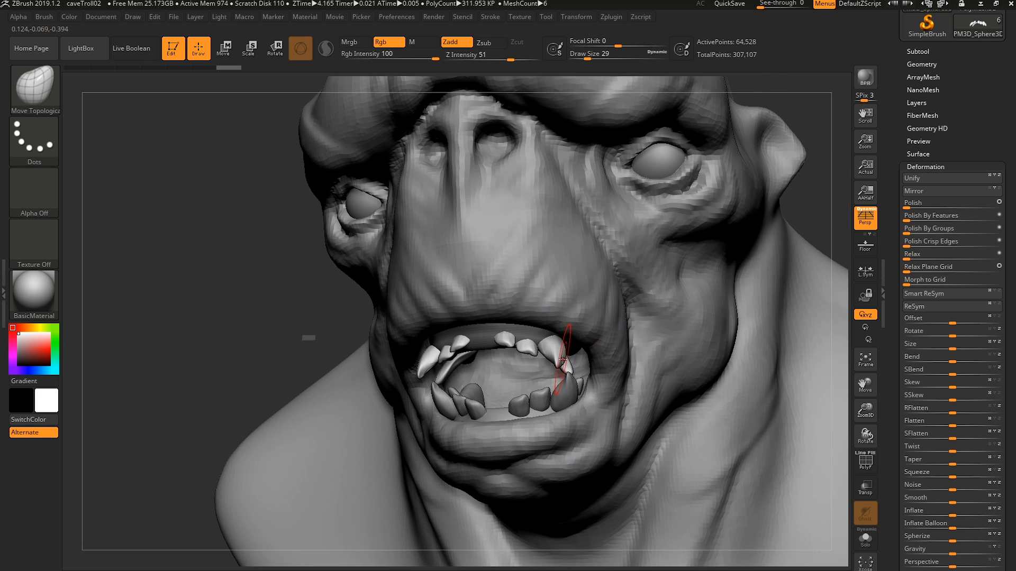
- Mask the other upper teeth so only the large fang on each side can be transformed
key(w)
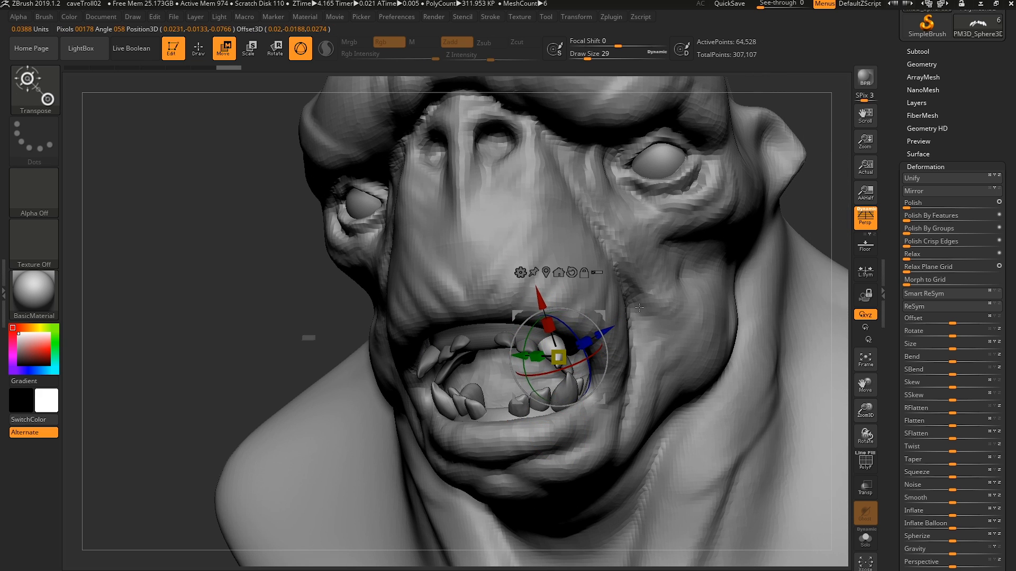
ctrl+drag(639, 308, 639, 307)
ctrl+drag(346, 318, 331, 332)
mouse_move(543, 350)
ctrl+mouse_down()
mouse_move(622, 315)
mouse_move(481, 414)
ctrl+mouse_up()
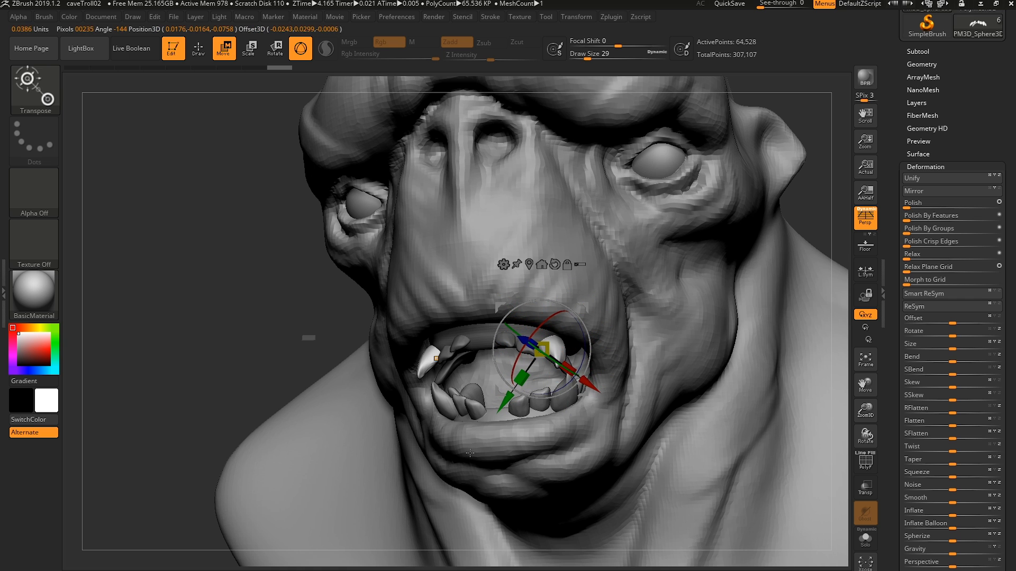
drag(594, 353, 577, 391)
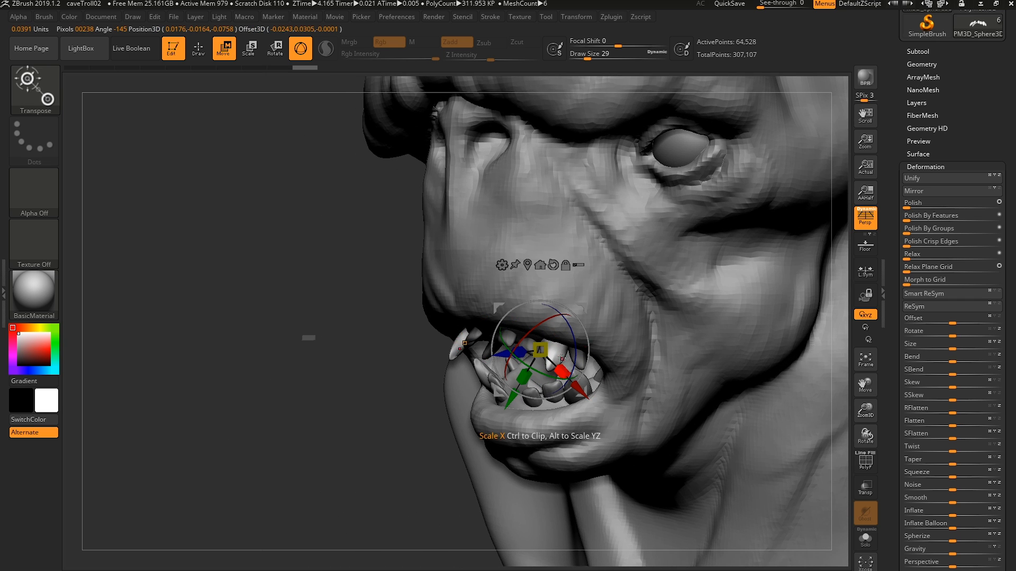
- Rotate, scale and reposition the two upper fangs under the upper lip and clear the mask
alt+click(554, 350)
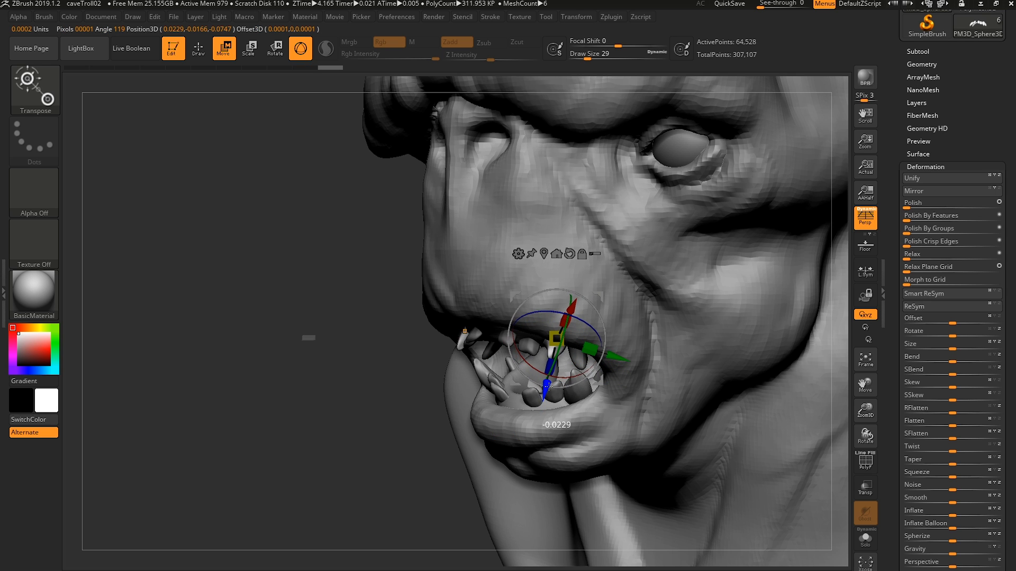
drag(529, 423, 637, 339)
drag(603, 271, 611, 260)
right_drag(611, 264, 625, 346)
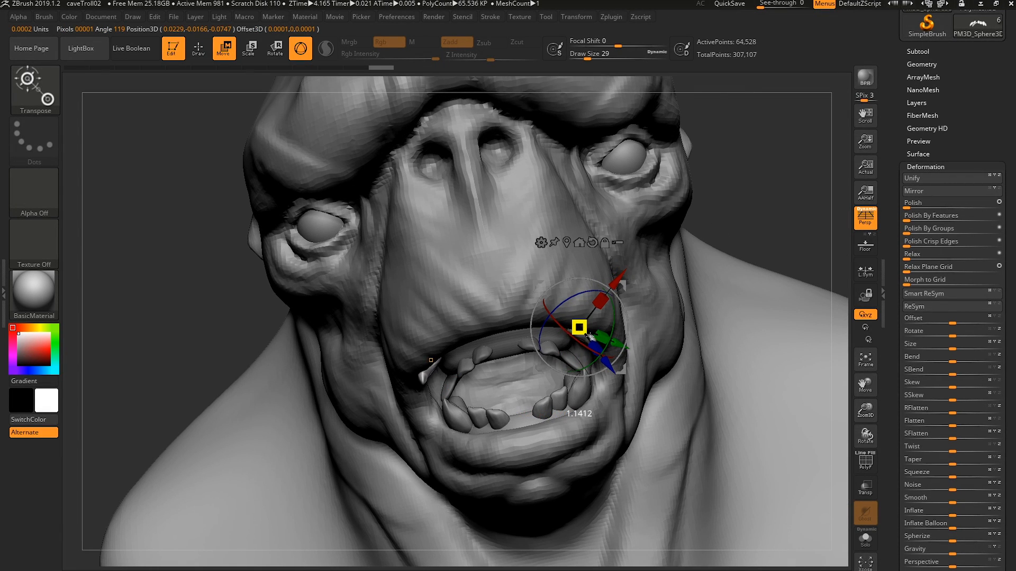
drag(616, 343, 611, 345)
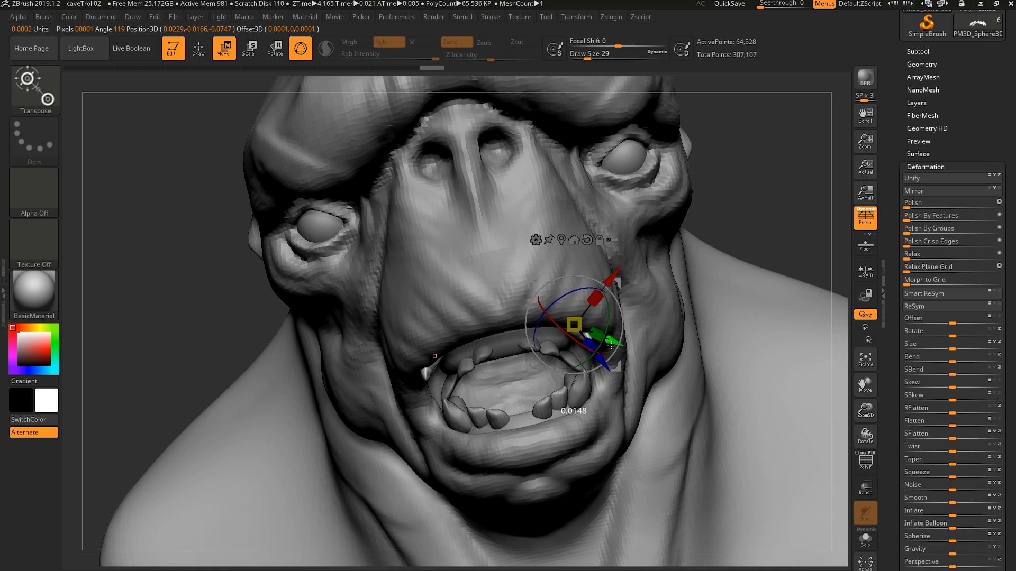
drag(617, 279, 603, 294)
ctrl+drag(756, 225, 765, 229)
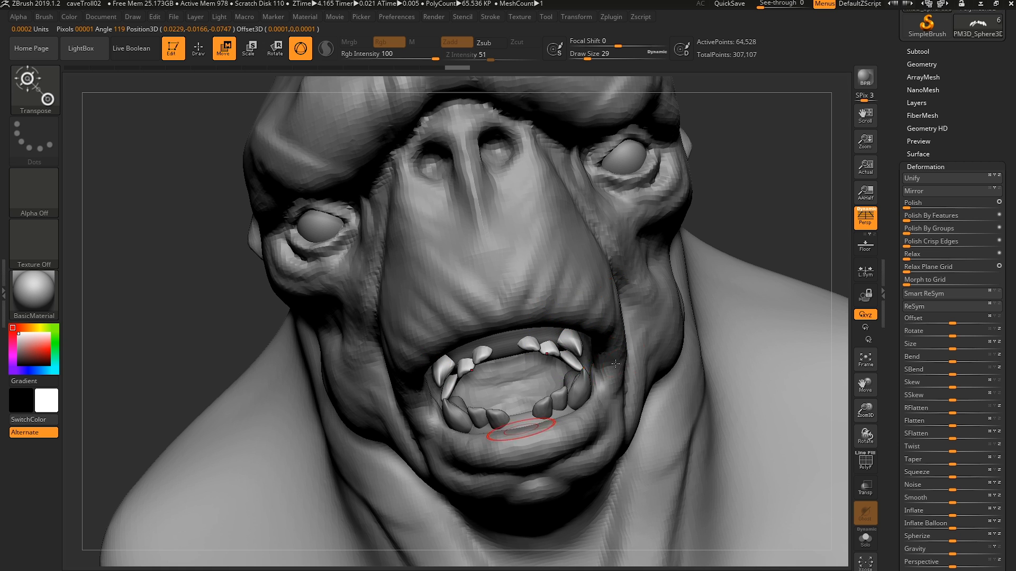
- Switch to the start01 head subtool and adjust the mouth corner with the Move brush at draw size 65
key(q)
right_drag(338, 339, 211, 341)
mouse_move(572, 369)
right_down()
mouse_move(582, 357)
mouse_move(544, 312)
mouse_move(508, 365)
mouse_move(601, 389)
mouse_move(567, 367)
mouse_move(595, 369)
mouse_move(579, 366)
mouse_move(596, 349)
right_up()
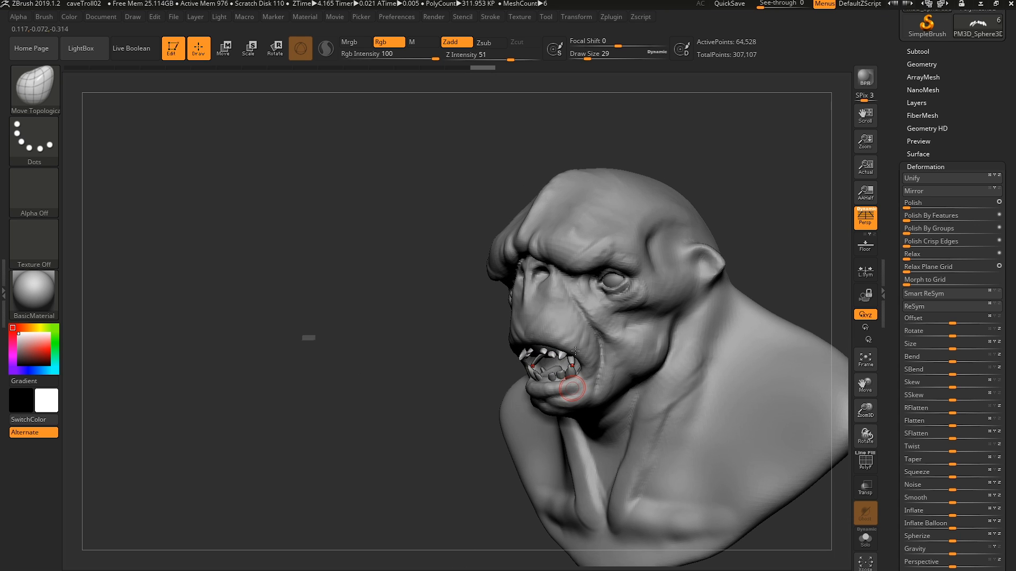
alt+click(596, 349)
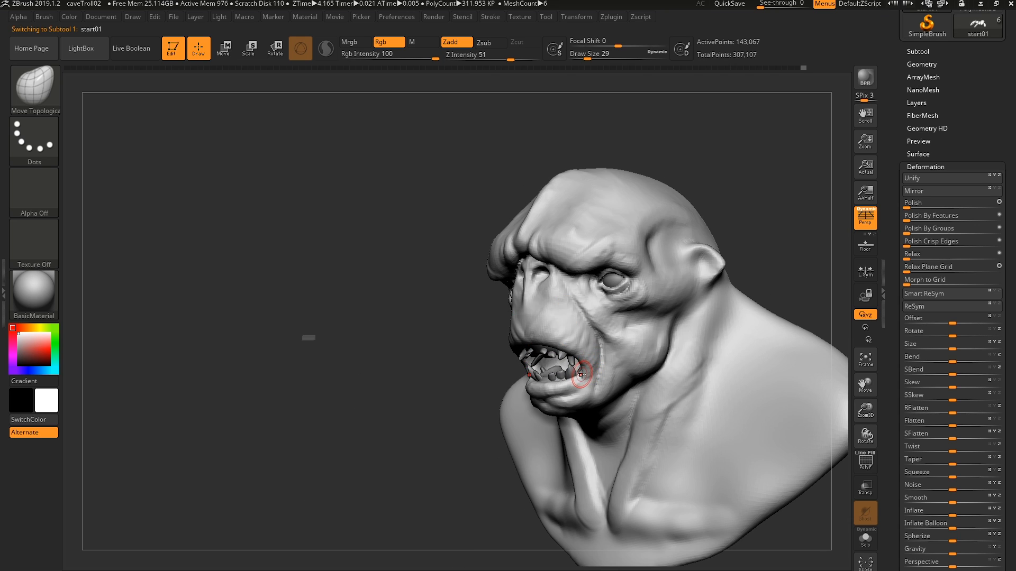
key(1)
key(2)
mouse_move(581, 375)
ctrl+right_down()
mouse_move(558, 336)
mouse_move(605, 350)
mouse_move(579, 366)
ctrl+right_up()
key(s)
drag(579, 368, 587, 368)
right_drag(587, 368, 566, 360)
ctrl+right_drag(566, 360, 578, 388)
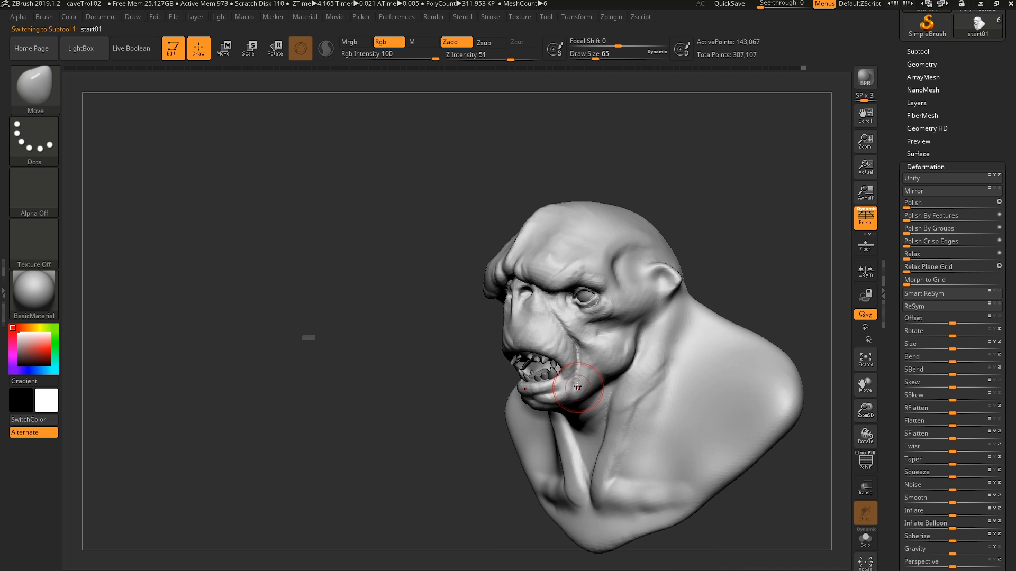
- Reshape the lips and cheek around the teeth with the Move brush, using draw sizes 83 and 112
key(s)
drag(571, 374, 573, 373)
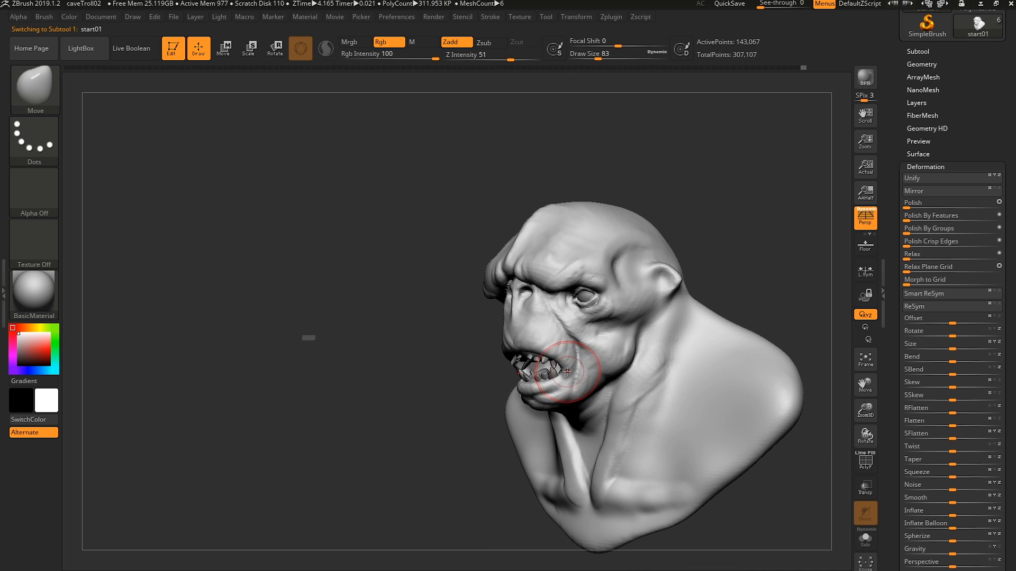
key(s)
drag(532, 352, 534, 352)
mouse_move(545, 345)
right_down()
mouse_move(564, 366)
mouse_move(564, 353)
mouse_move(566, 375)
right_up()
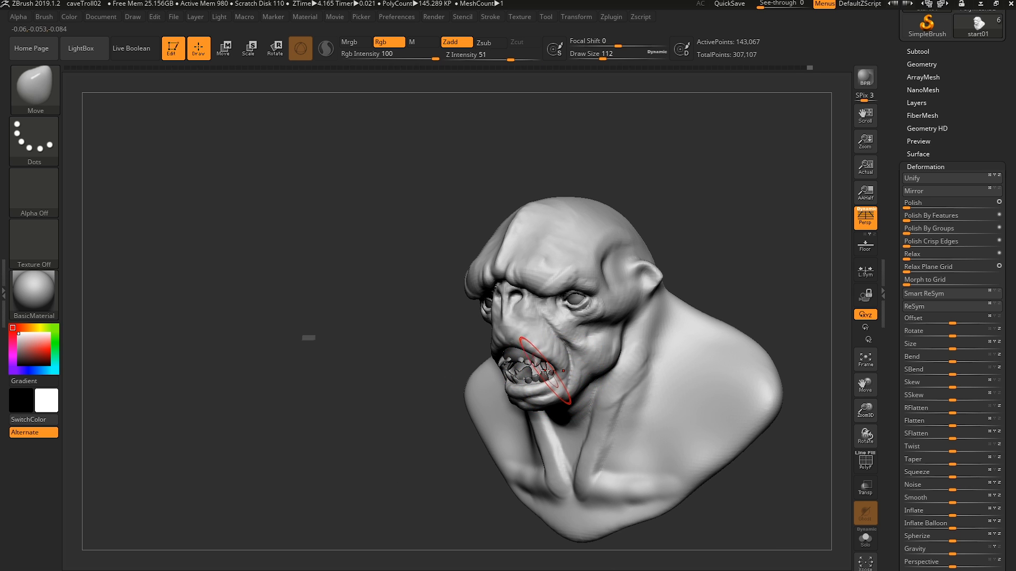
mouse_move(561, 393)
right_down()
mouse_move(537, 404)
mouse_move(523, 382)
mouse_move(527, 341)
mouse_move(493, 315)
mouse_move(508, 315)
mouse_move(560, 360)
right_up()
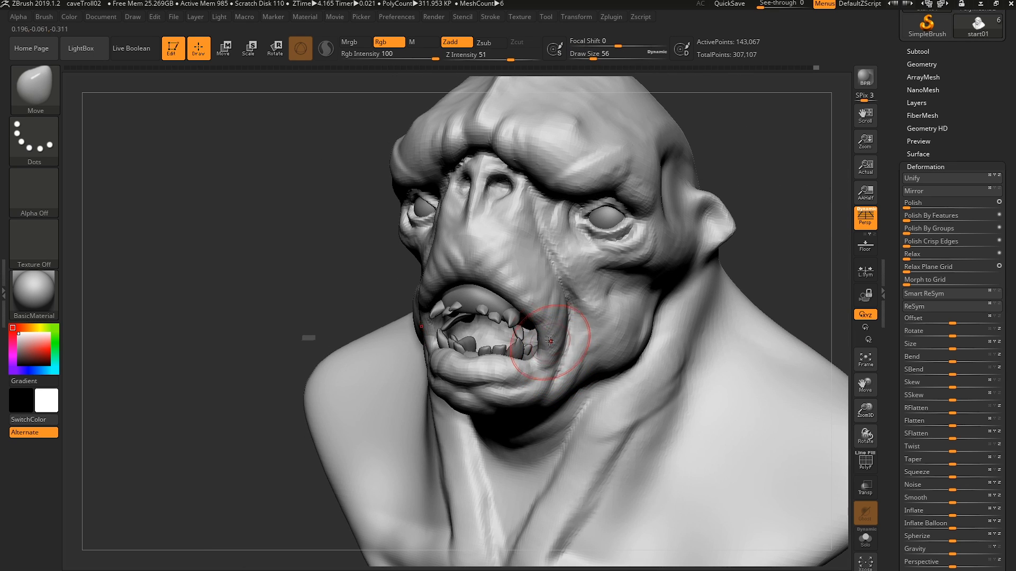
- Reshape the mouth corner and the edge of the upper lip with the Move brush at draw size 62
right_drag(548, 359, 529, 317)
key(bracketright)
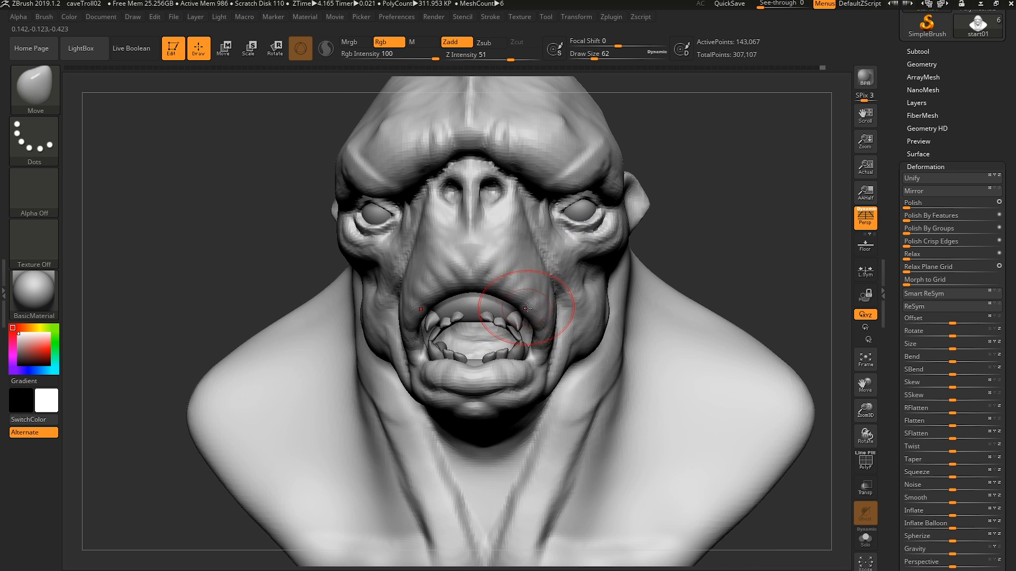
drag(542, 315, 543, 357)
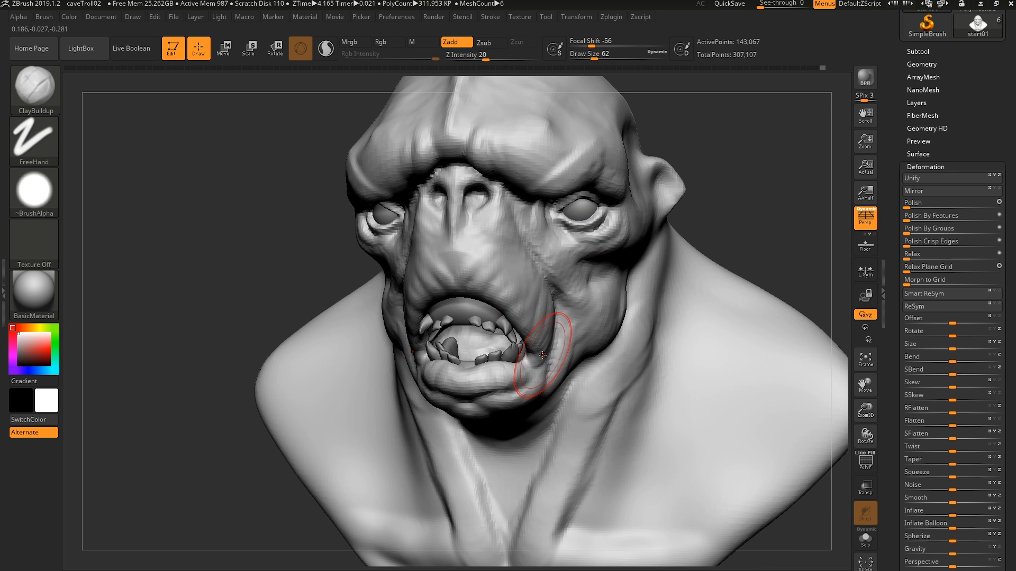
- Build up the mouth corner with the ClayBuildup brush at draw size 31, and isolate the head so the teeth are hidden
key(bracketleft)
key(bracketleft)
key(bracketleft)
key(bracketleft)
key(bracketleft)
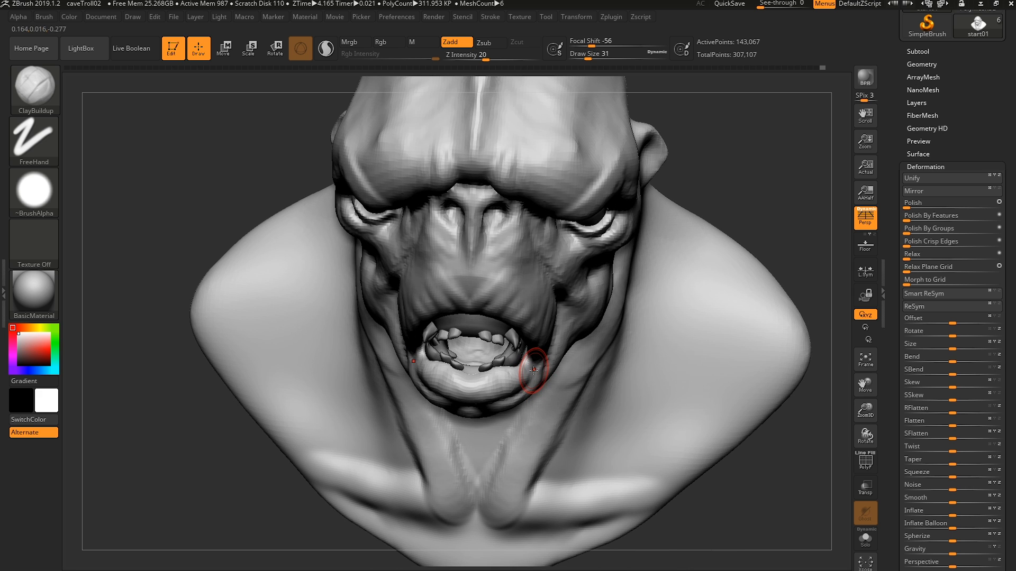
key(alt+s)
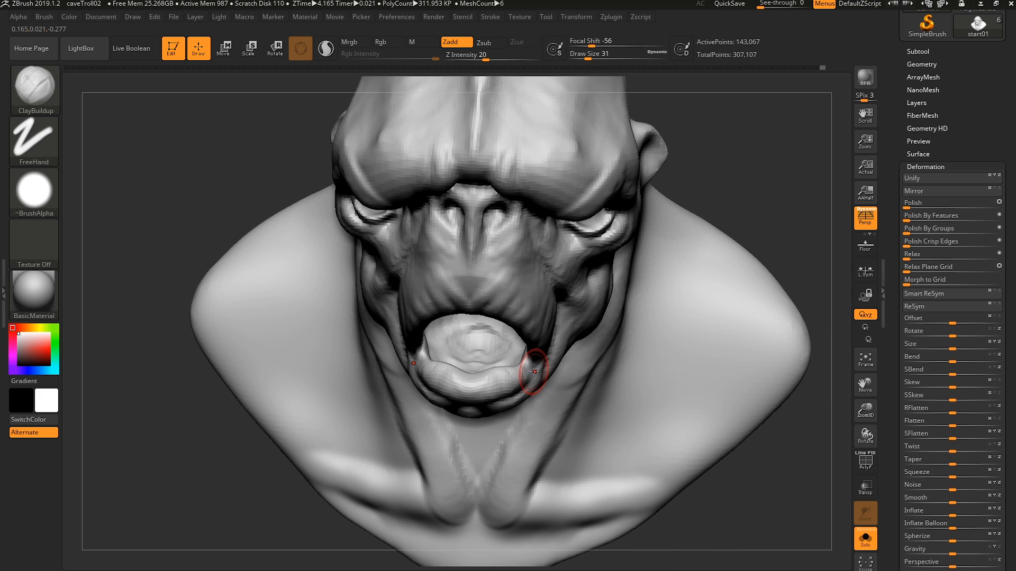
mouse_move(532, 365)
right_down()
mouse_move(577, 367)
mouse_move(507, 365)
mouse_move(509, 391)
mouse_move(512, 352)
mouse_move(471, 353)
right_up()
key(bracketleft)
right_drag(547, 345, 508, 372)
- Adjust the shape of the mouth corner with the Move brush at draw size 33
key(b)
key(m)
key(v)
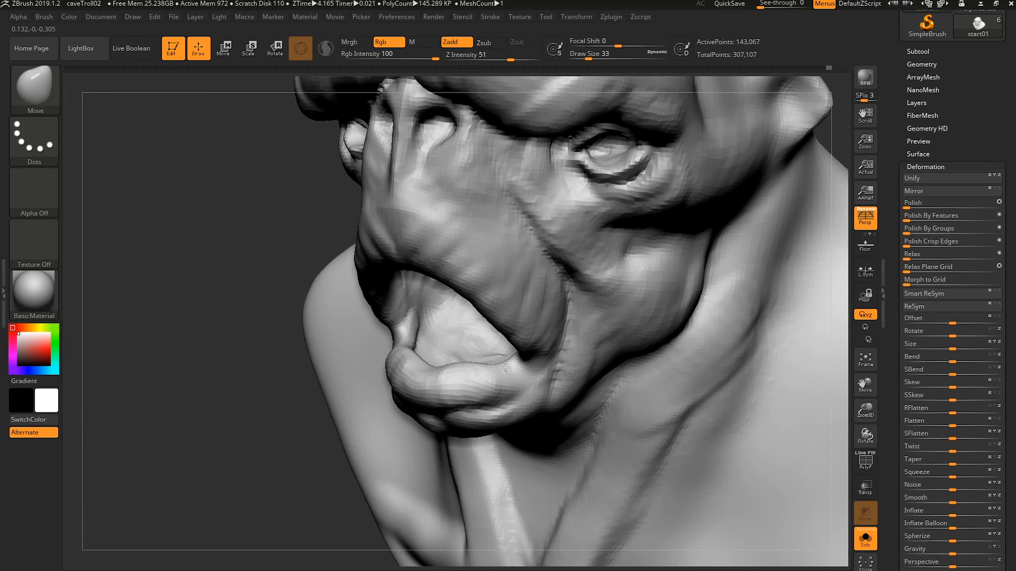
right_drag(493, 363, 525, 362)
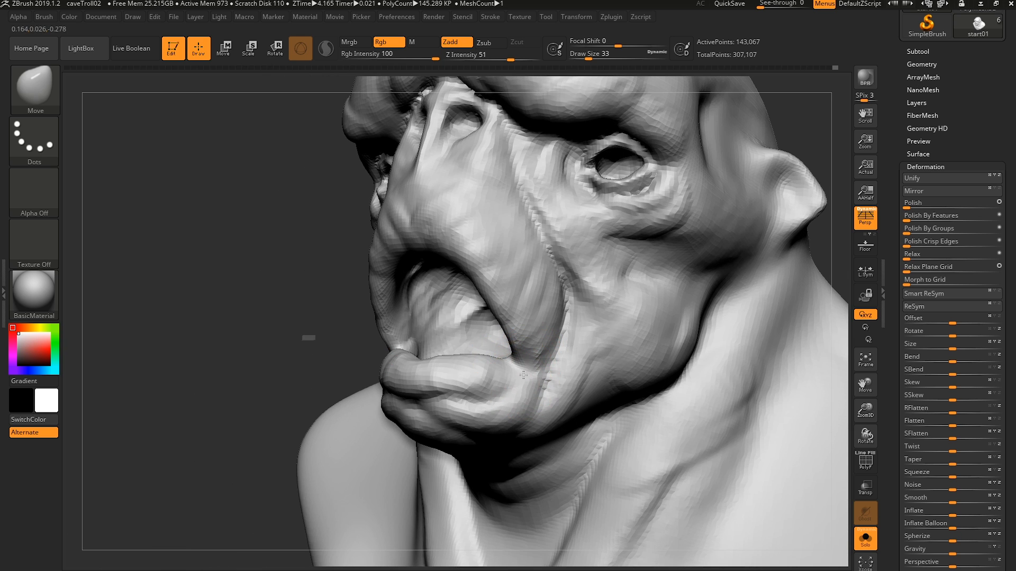
- Refine the crease and lip edge at the mouth corner with the Standard brush at draw sizes 7 and 8
text(bsts7)
key(Return)
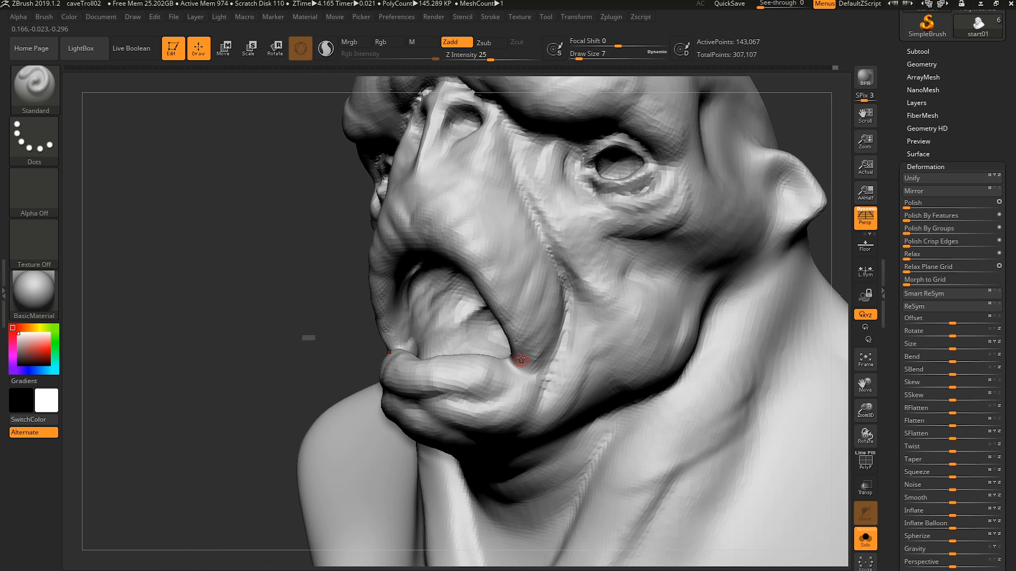
mouse_move(521, 364)
right_down()
mouse_move(522, 376)
mouse_move(508, 371)
right_up()
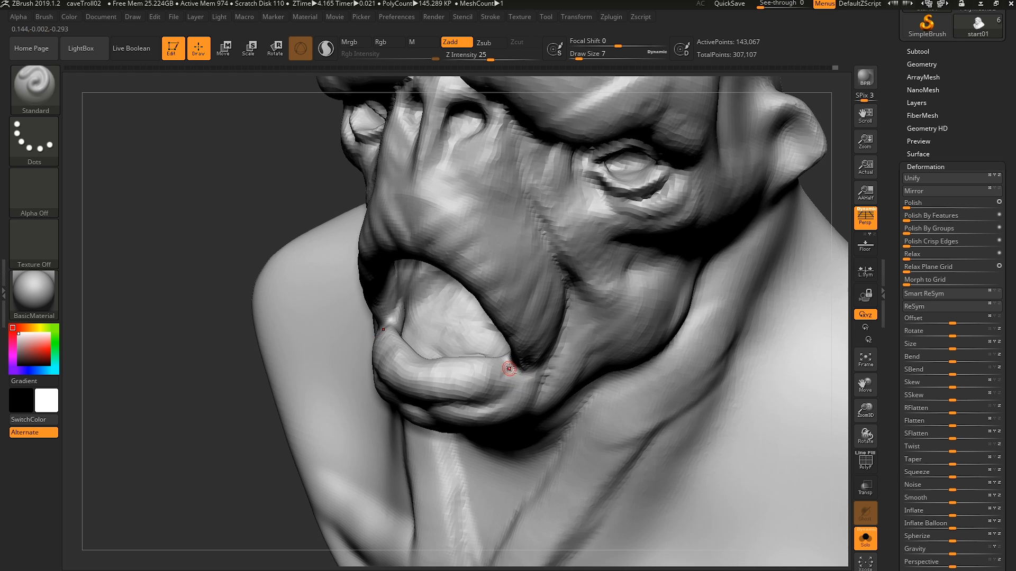
mouse_move(452, 395)
right_down()
mouse_move(487, 388)
mouse_move(513, 362)
right_up()
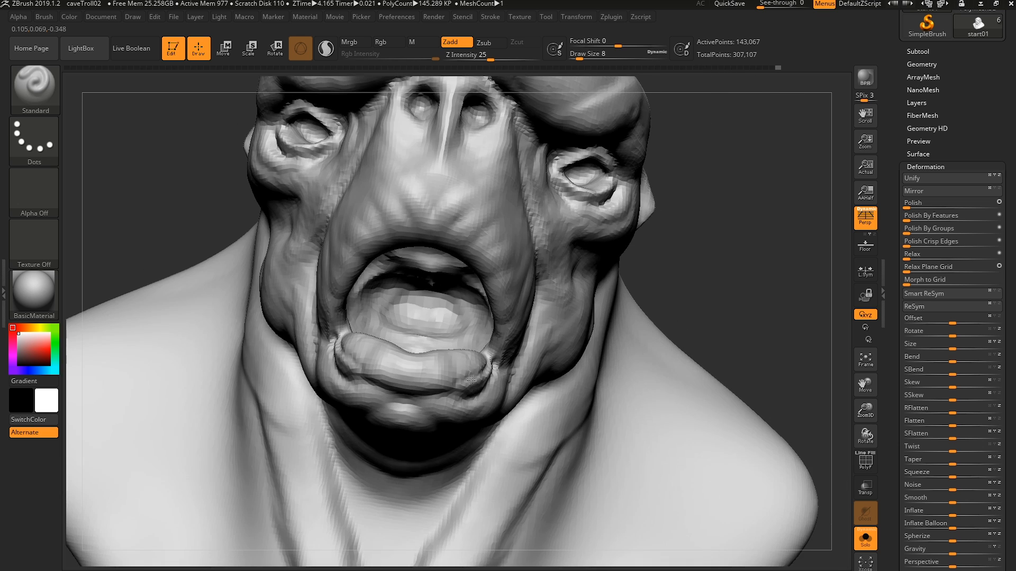
mouse_move(466, 399)
shift+right_down()
mouse_move(456, 365)
mouse_move(434, 365)
mouse_move(433, 419)
mouse_move(426, 385)
mouse_move(448, 355)
mouse_move(493, 349)
mouse_move(492, 359)
shift+right_up()
- Shape the inner edge of the lower lip with the Move brush, enlarging it from draw size 18 to 29
key(b)
key(m)
key(v)
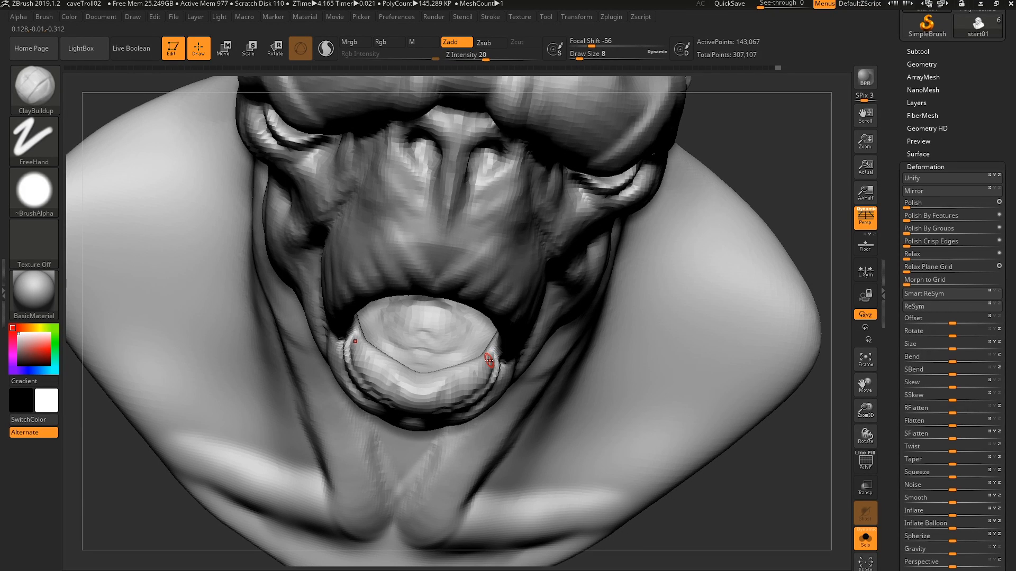
right_drag(459, 367, 465, 363)
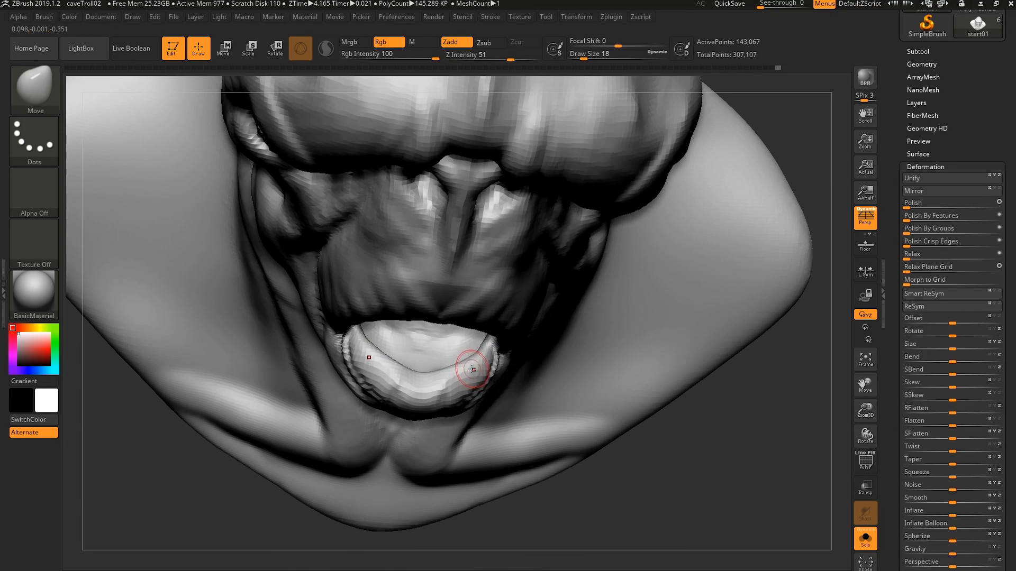
key(bracketright)
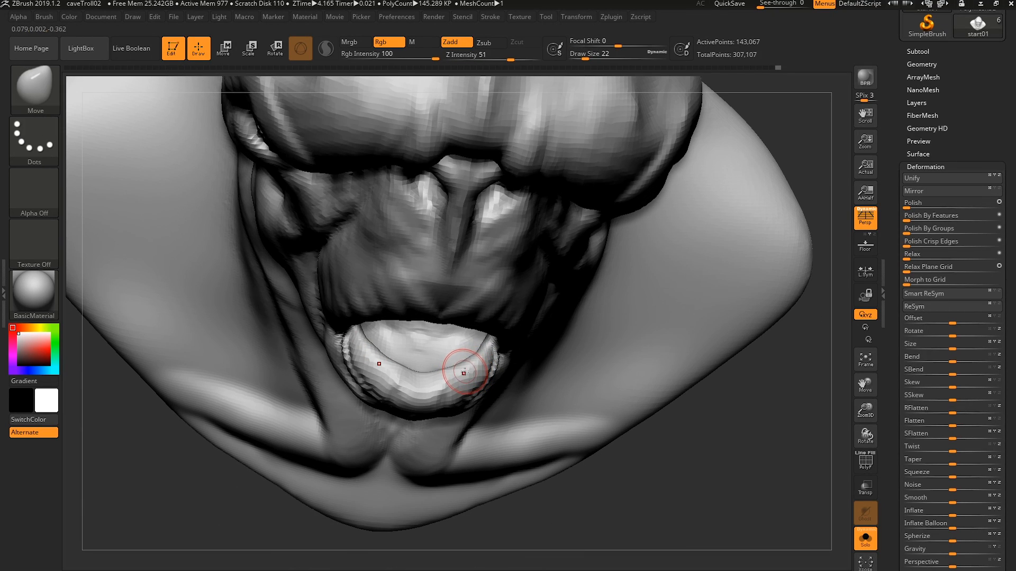
key(bracketright)
right_drag(464, 372, 476, 351)
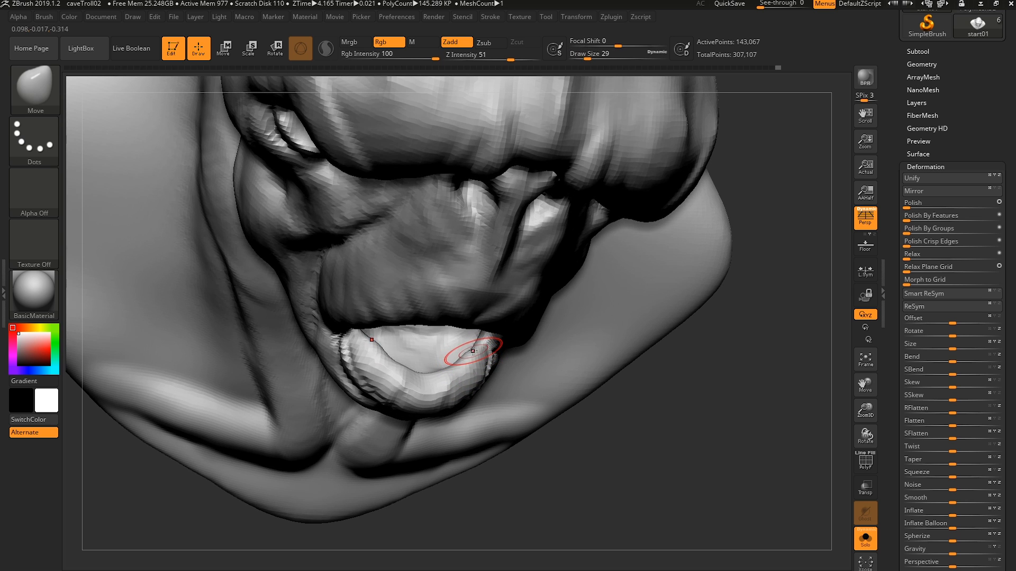
key(bracketright)
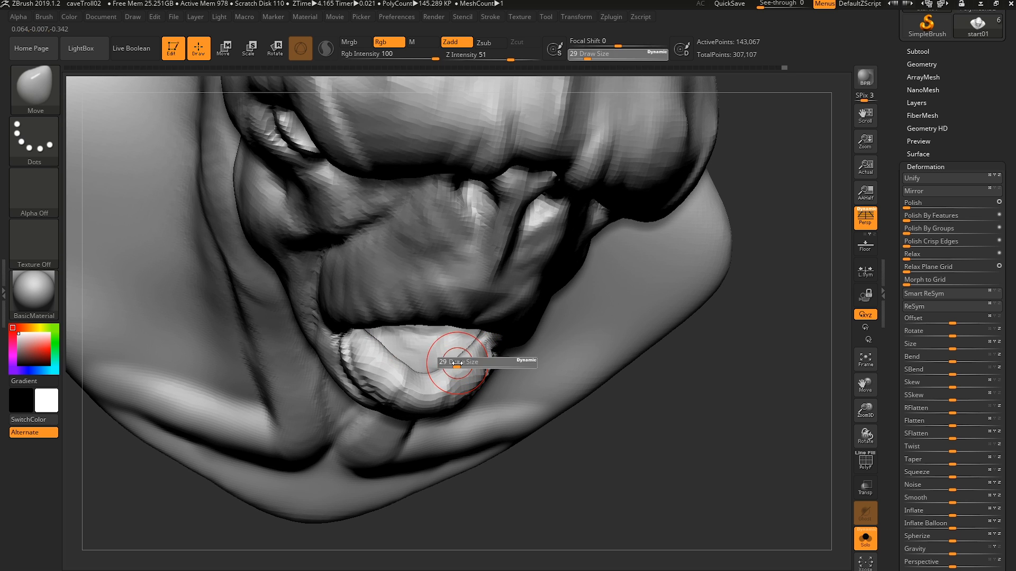
mouse_move(446, 371)
right_down()
mouse_move(461, 364)
mouse_move(450, 347)
mouse_move(441, 351)
mouse_move(467, 370)
mouse_move(460, 347)
mouse_move(425, 310)
mouse_move(470, 341)
right_up()
- Reshape the front of the mouth from the side with a larger Move brush, and reduce the draw size to 59
key(f)
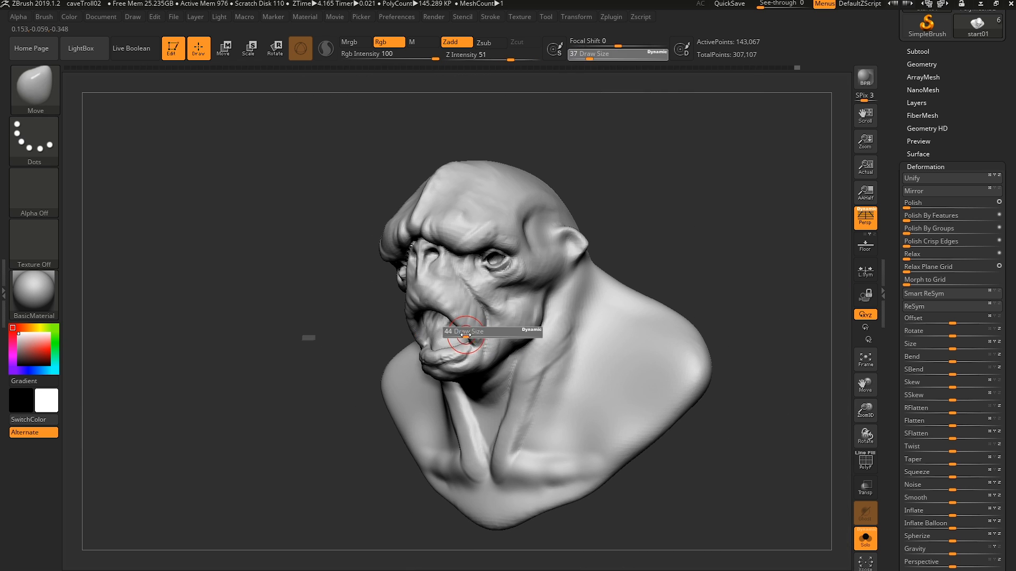
right_drag(445, 304, 395, 349)
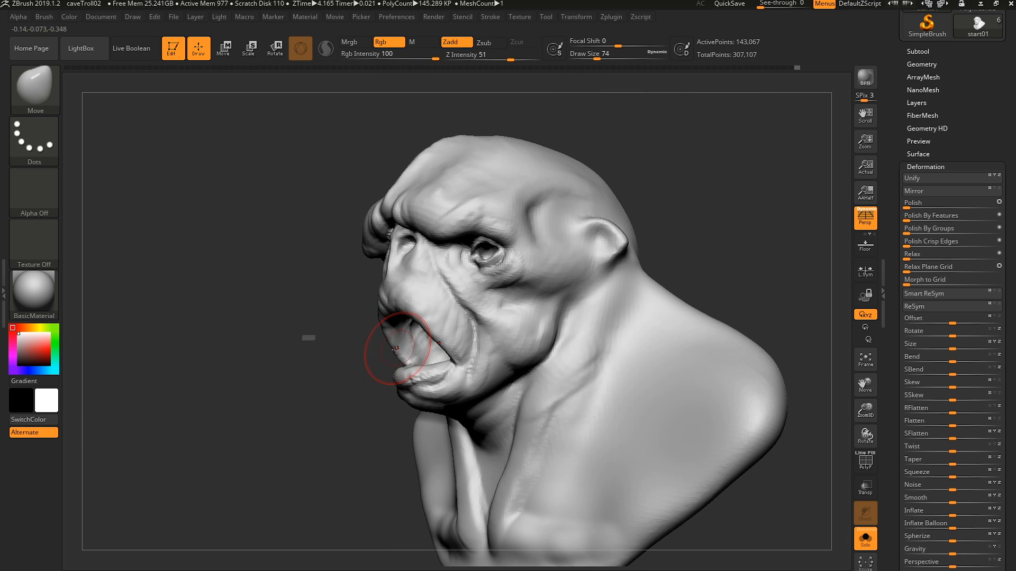
key(bracketright)
drag(398, 349, 395, 344)
mouse_move(398, 340)
right_down()
mouse_move(454, 331)
mouse_move(400, 313)
mouse_move(385, 291)
mouse_move(432, 314)
right_up()
key(bracketleft)
key(bracketleft)
key(bracketleft)
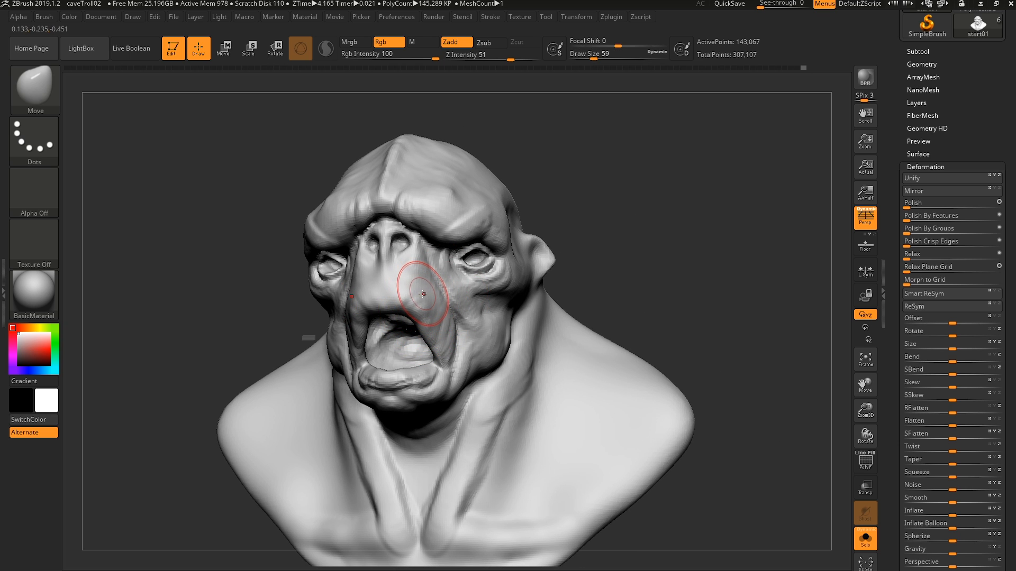
- Carve a crease beside the nostril with the DamStandard brush at draw size 25 and show all subtools again
right_drag(425, 295, 415, 313)
right_drag(423, 264, 405, 240)
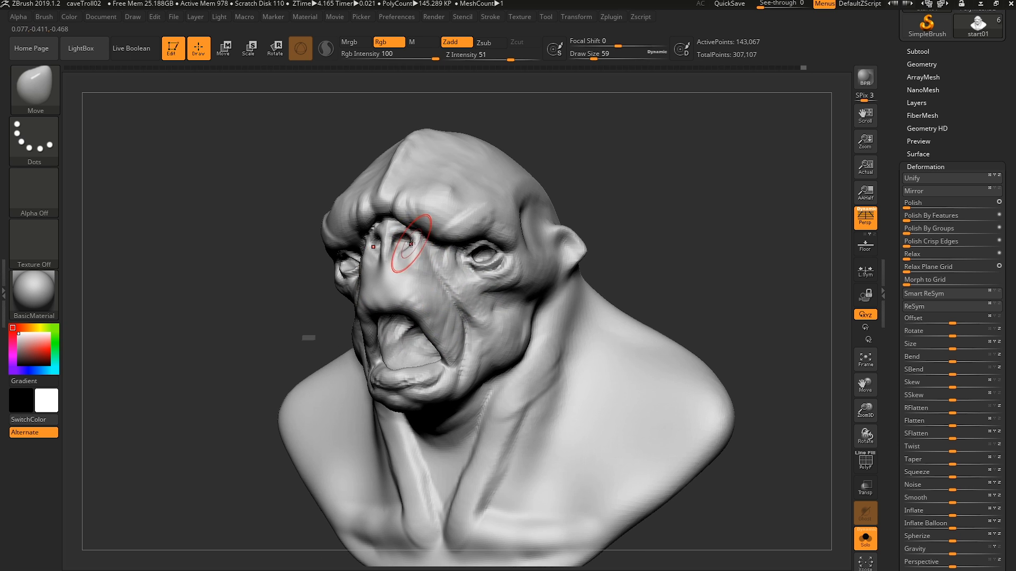
key(b)
key(s)
key(t)
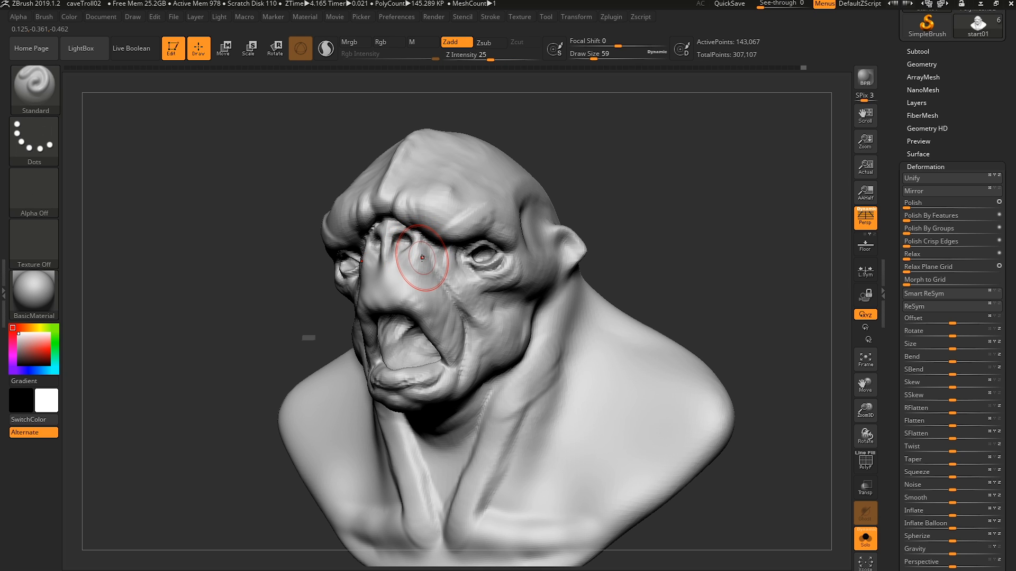
key(b)
key(d)
key(s)
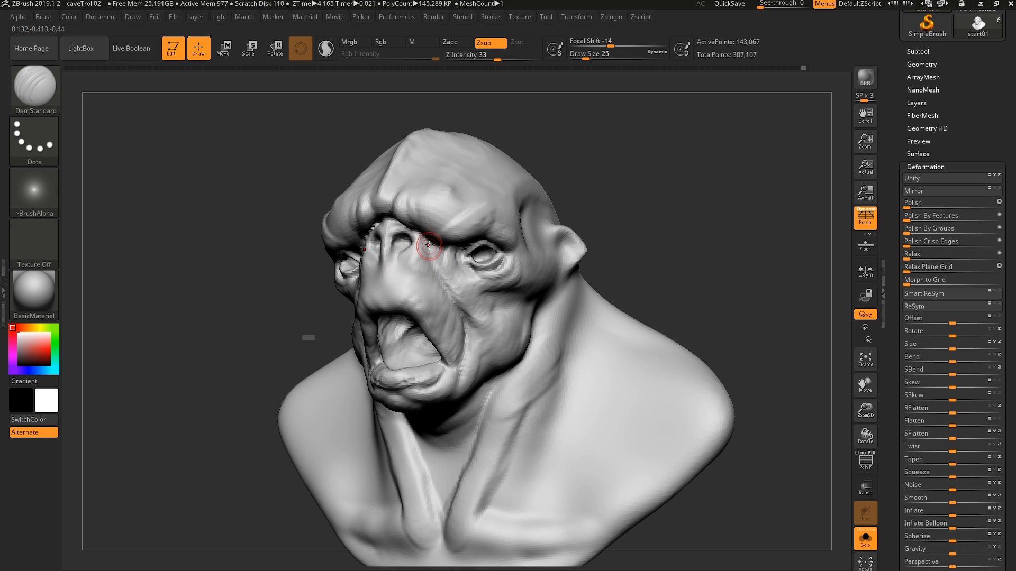
drag(428, 250, 425, 244)
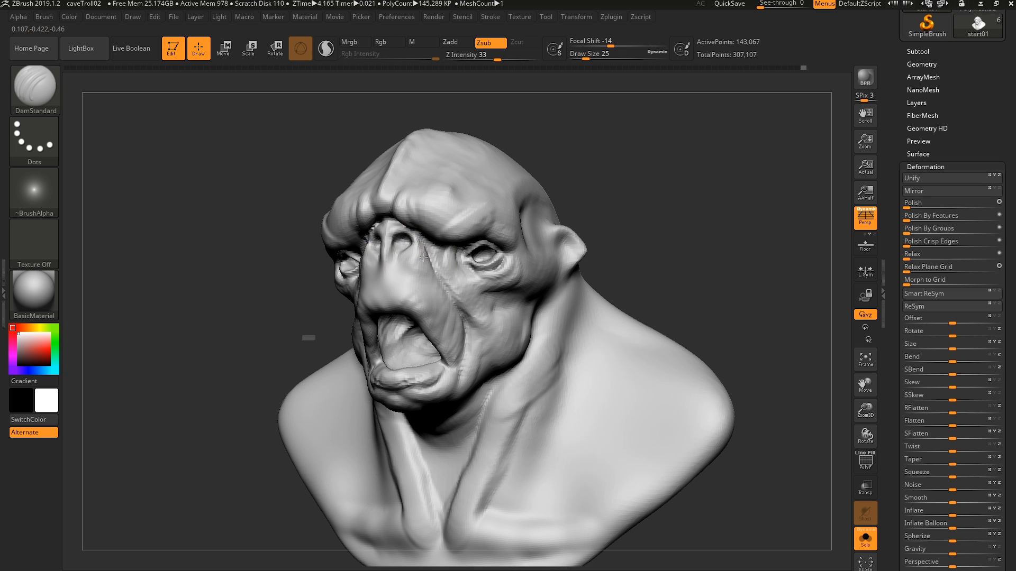
key(alt+s)
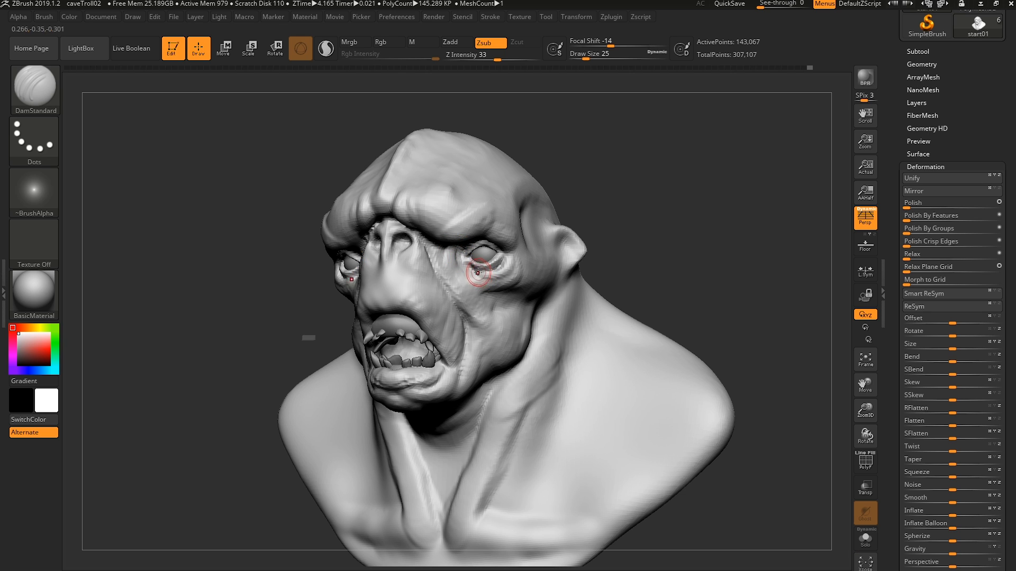
- Build up the cheek fold under the eye with the ClayBuildup brush at draw size 29
right_drag(474, 270, 481, 266)
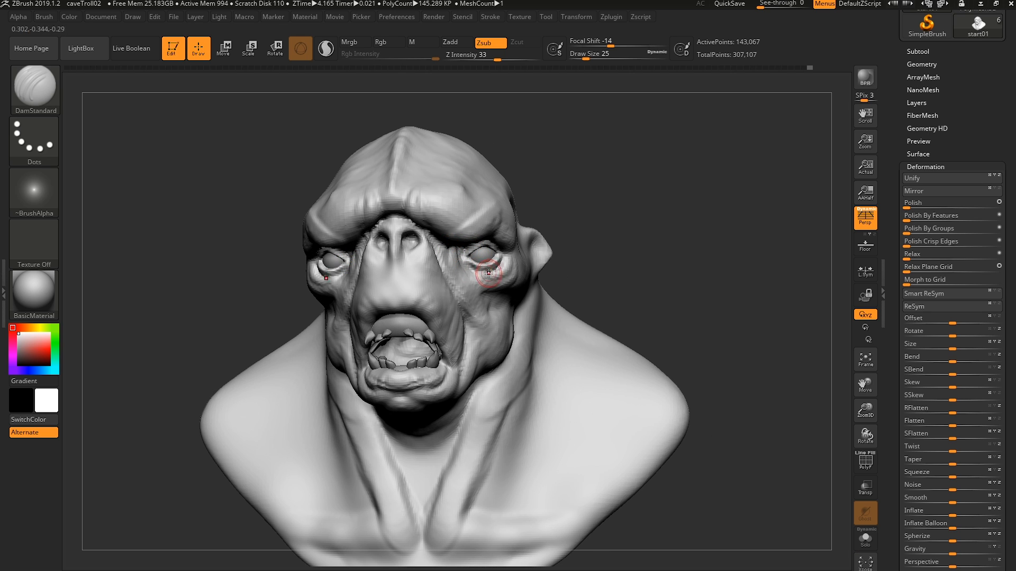
right_drag(501, 279, 454, 268)
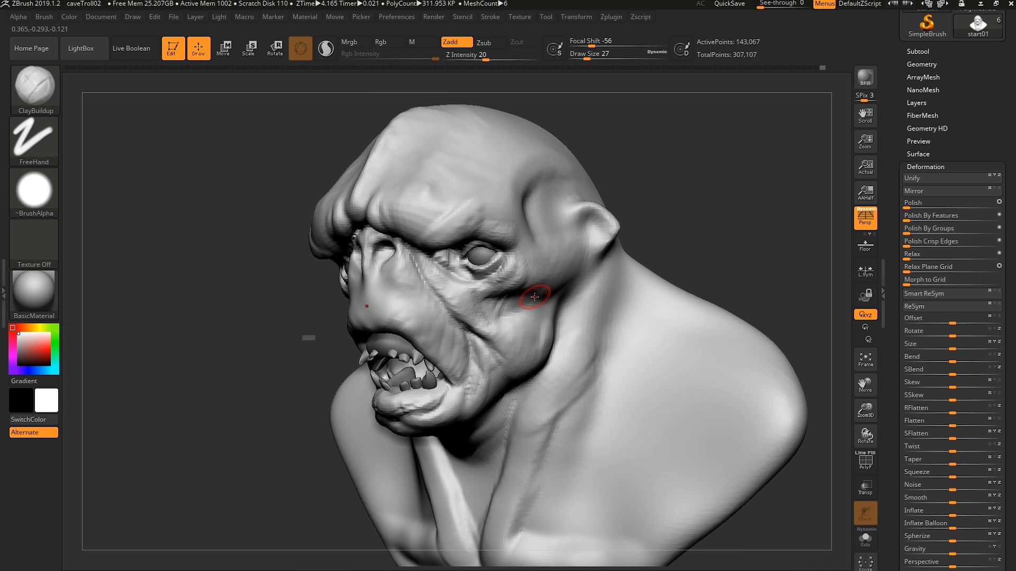
key(s)
click(532, 299)
drag(501, 295, 521, 296)
right_drag(508, 302, 507, 283)
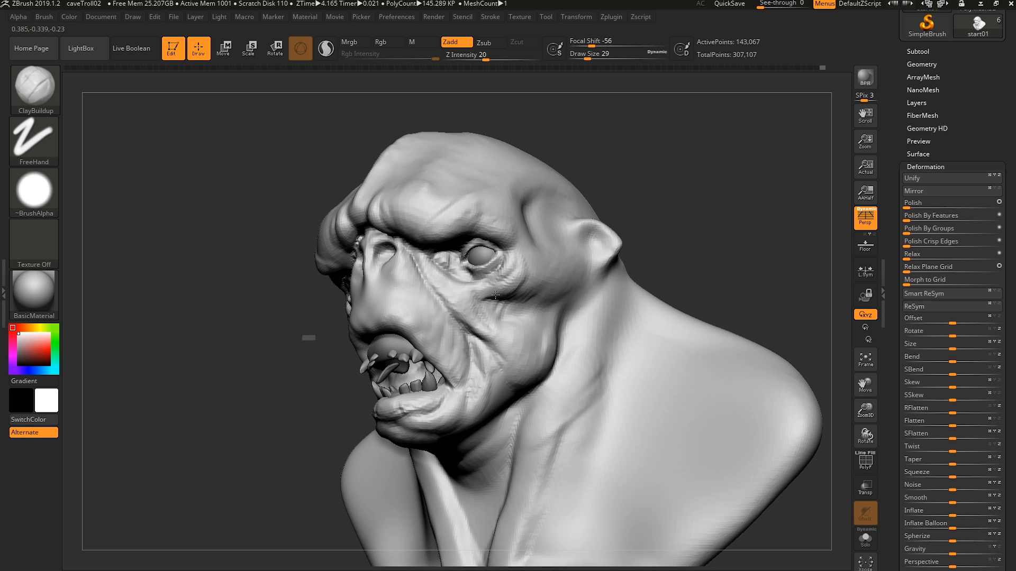
drag(492, 291, 501, 285)
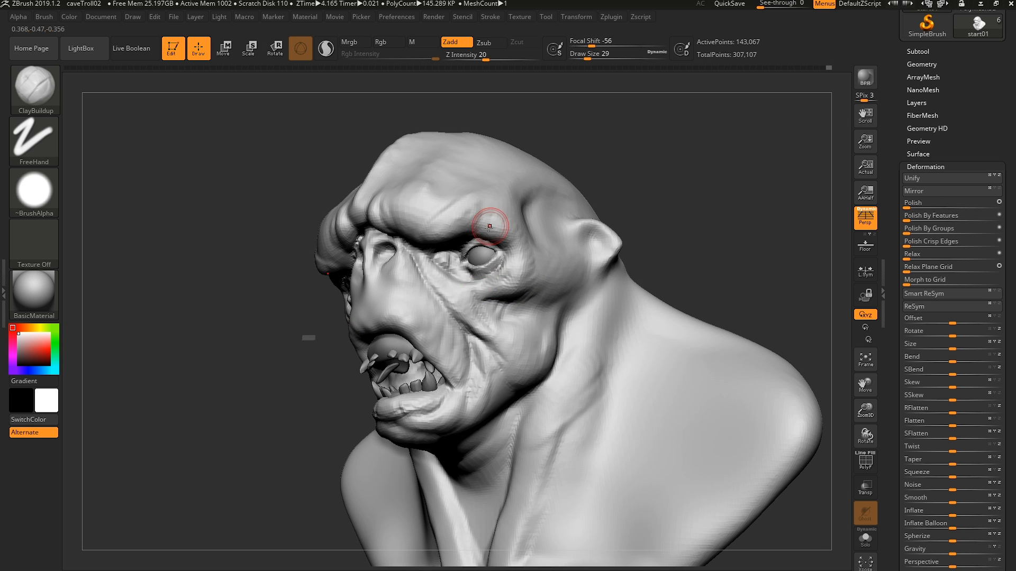
- Smooth the brow area above the eye and the cheek fold beside the muzzle
mouse_move(475, 218)
right_down()
mouse_move(497, 221)
mouse_move(455, 224)
mouse_move(472, 228)
right_up()
key(shift)
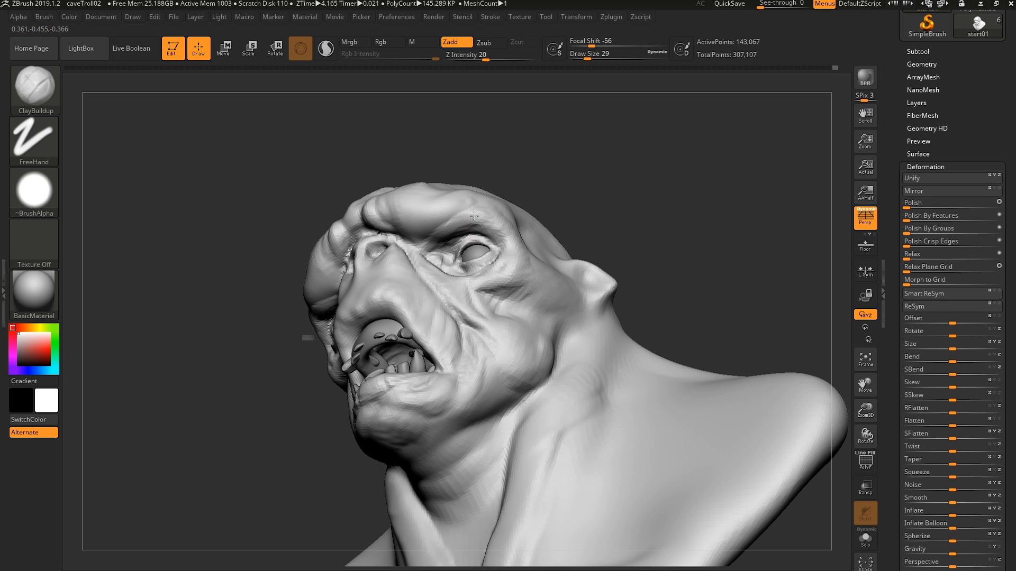
right_drag(427, 251, 463, 295)
mouse_move(455, 309)
shift+mouse_down()
mouse_move(415, 247)
mouse_move(436, 275)
mouse_move(428, 284)
shift+mouse_up()
right_drag(399, 264, 420, 285)
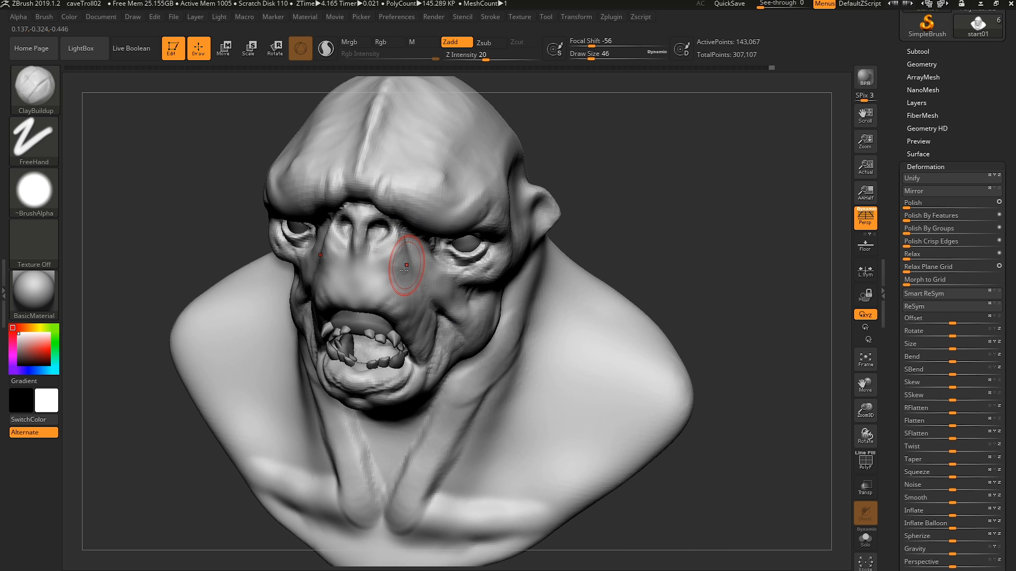
- Build up the side of the nose and the outer nostril with the ClayBuildup brush, starting at draw size 46
mouse_move(406, 267)
mouse_down()
mouse_move(394, 248)
mouse_move(386, 262)
mouse_move(404, 266)
mouse_move(392, 258)
mouse_move(393, 236)
mouse_up()
key(s)
key(s)
drag(392, 230, 383, 237)
right_drag(384, 233, 394, 193)
key(bracketright)
key(bracketright)
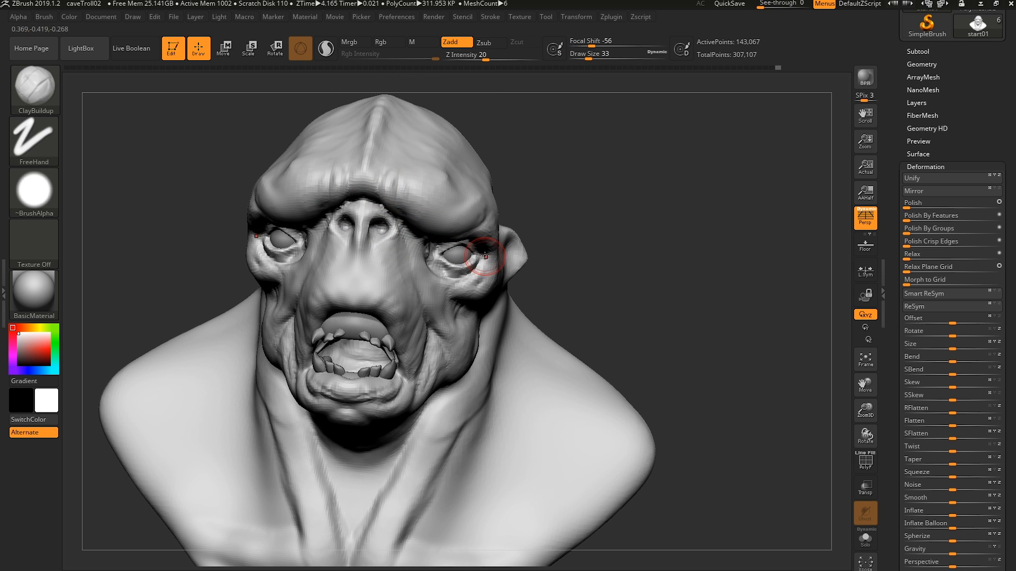
- Sculpt folds along the brow ridge above the eyes with the ClayBuildup brush at draw size 29
right_drag(487, 238, 467, 221)
key(bracketleft)
mouse_move(487, 211)
mouse_down()
mouse_move(453, 243)
mouse_move(485, 209)
mouse_up()
right_drag(495, 217, 499, 201)
drag(492, 213, 463, 239)
right_drag(462, 238, 483, 214)
mouse_move(476, 229)
mouse_down()
mouse_move(449, 247)
mouse_move(417, 246)
mouse_move(450, 241)
mouse_move(430, 244)
mouse_up()
mouse_move(443, 233)
right_down()
mouse_move(463, 211)
mouse_move(406, 221)
right_up()
key(f)
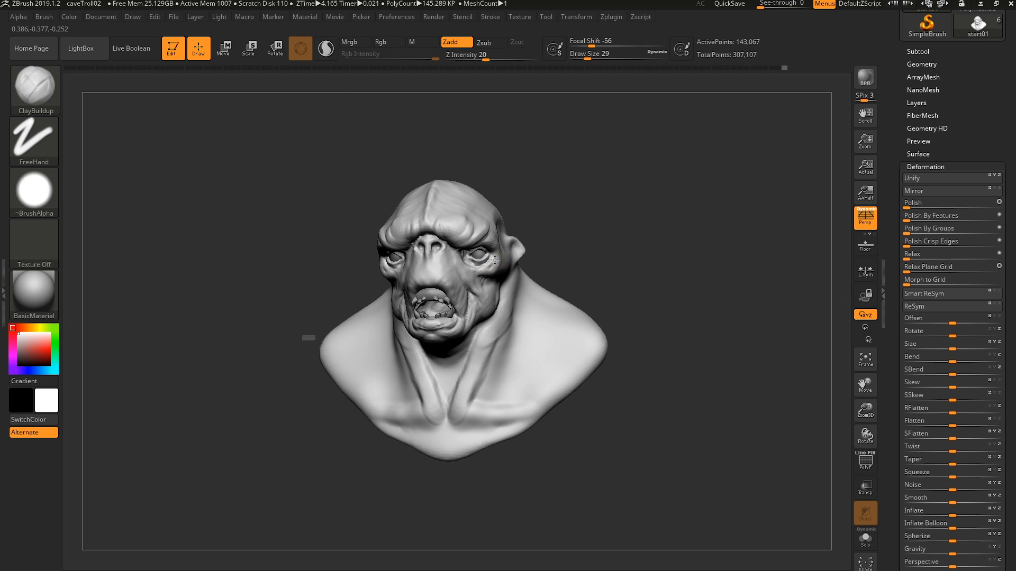
- Build up the temple and the outer eye corner with the ClayBuildup brush at draw sizes 29 and 20
right_drag(489, 263, 473, 242)
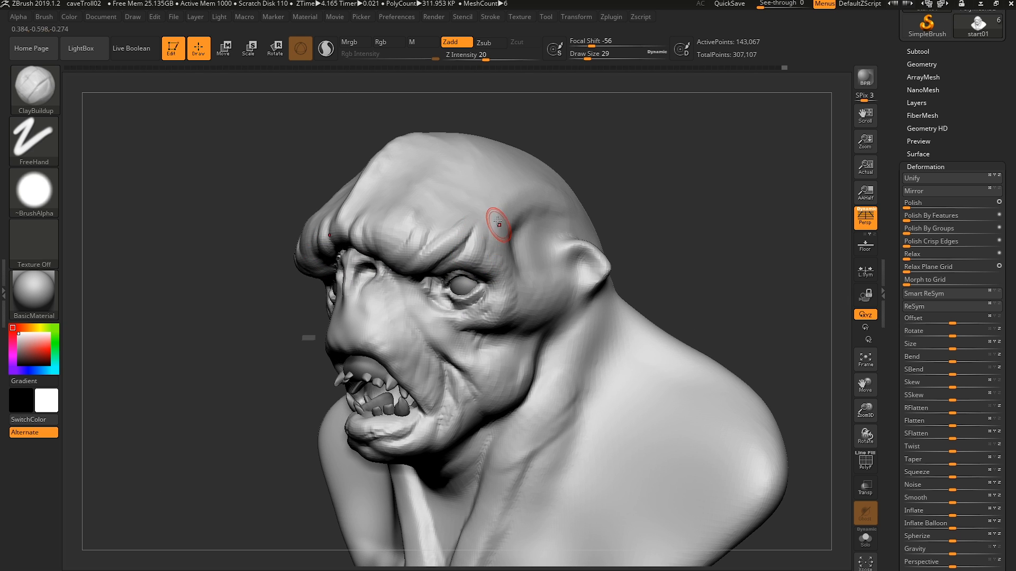
drag(498, 225, 497, 258)
right_drag(510, 273, 504, 272)
key(bracketleft)
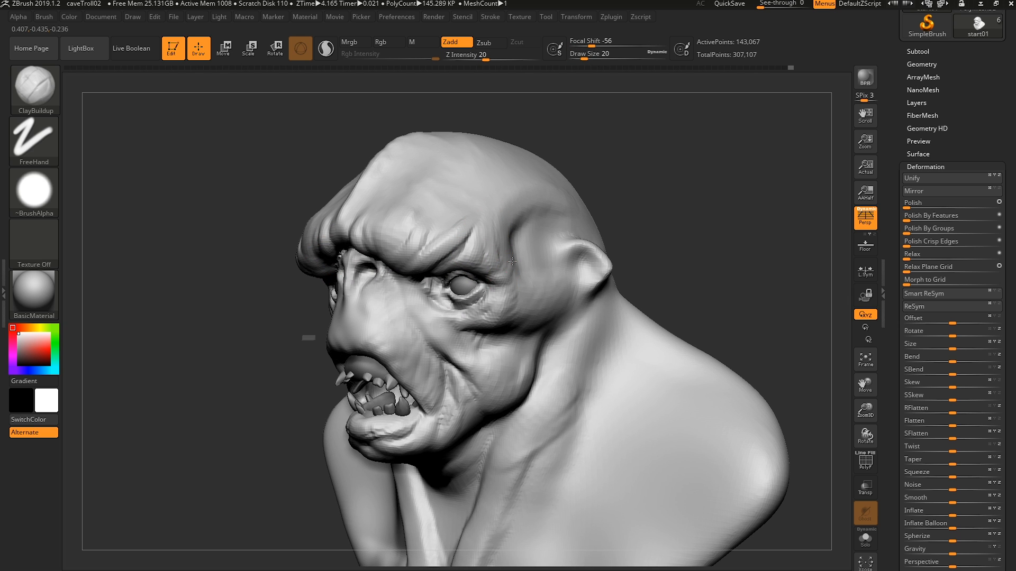
drag(497, 280, 501, 258)
- Carve out the inner hollow of the ear with the ClayBuildup brush at draw size 23
key(s)
click(583, 256)
alt+drag(585, 256, 580, 272)
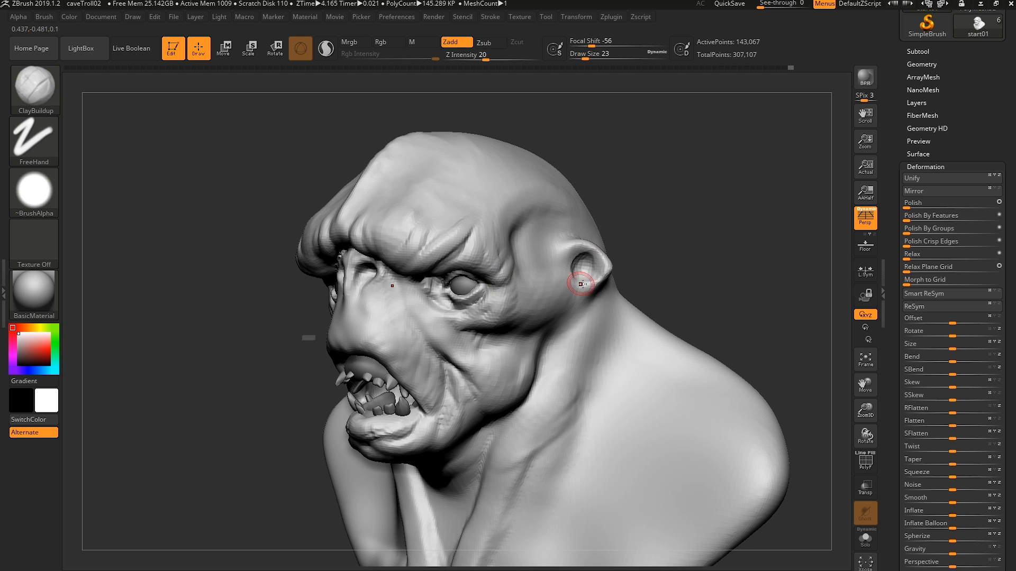
mouse_move(581, 272)
right_down()
mouse_move(599, 278)
mouse_move(571, 246)
right_up()
- Build up the side of the head in front of the ear with ClayBuildup at draw size 35, and enlarge the brush to 39
key(bracketright)
drag(577, 241, 560, 244)
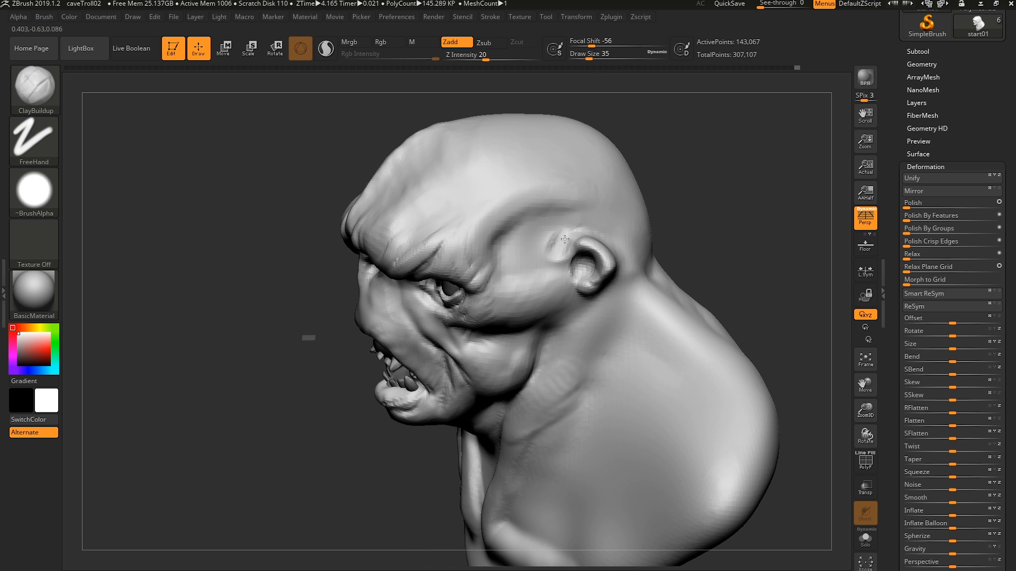
mouse_move(565, 240)
right_down()
mouse_move(627, 237)
mouse_move(623, 251)
mouse_move(540, 268)
mouse_move(620, 259)
mouse_move(595, 295)
mouse_move(550, 295)
mouse_move(503, 315)
mouse_move(516, 331)
right_up()
key(bracketright)
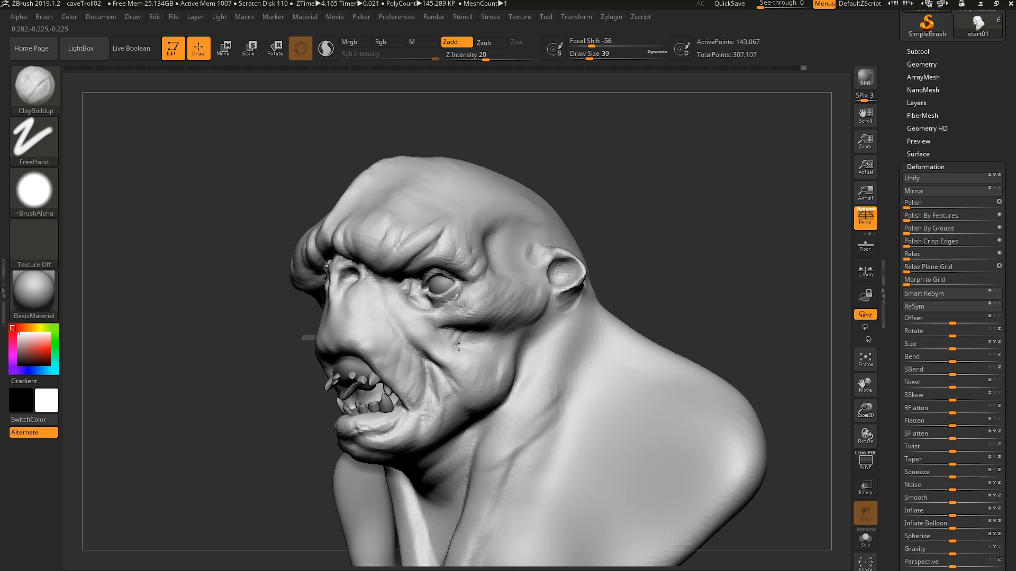
- Build up the cheek and jaw below the ear with the ClayBuildup brush at draw size 46
right_drag(463, 299, 470, 360)
mouse_move(450, 334)
right_down()
mouse_move(486, 330)
mouse_move(444, 352)
mouse_move(435, 402)
mouse_move(389, 426)
mouse_move(503, 395)
mouse_move(424, 365)
mouse_move(535, 374)
mouse_move(558, 368)
mouse_move(565, 353)
right_up()
key(s)
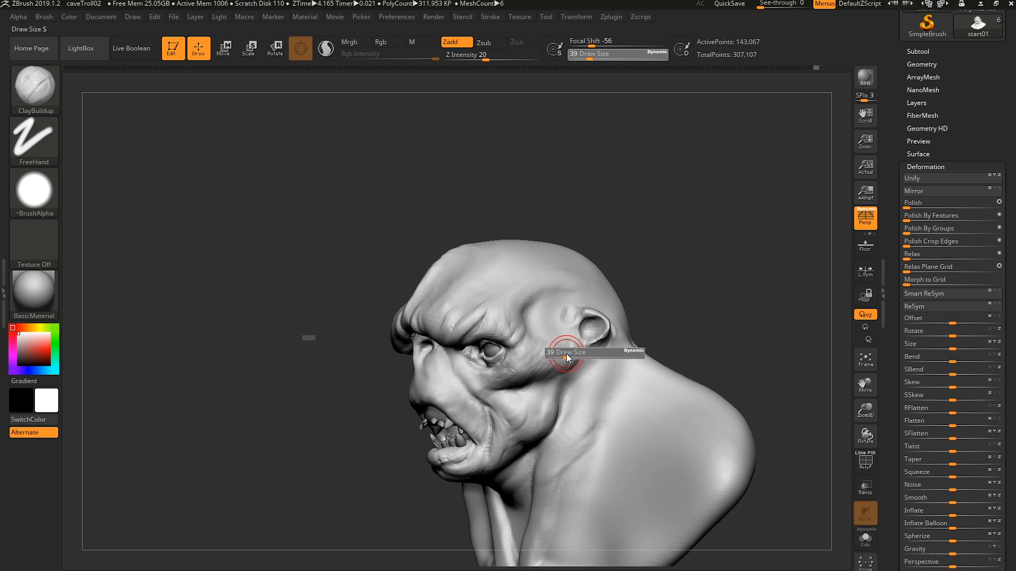
drag(566, 353, 568, 354)
mouse_move(535, 346)
right_down()
mouse_move(575, 343)
mouse_move(581, 361)
right_up()
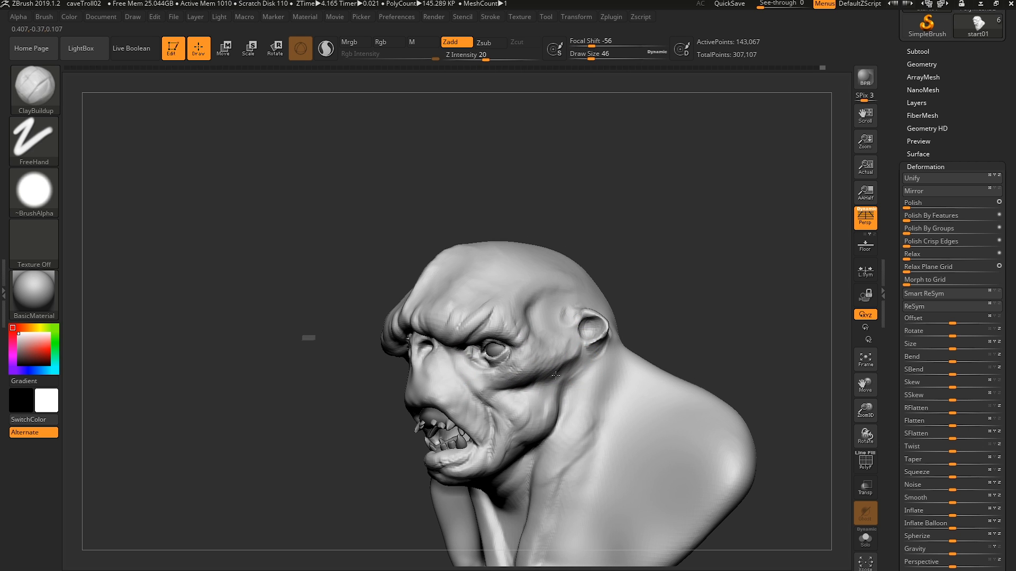
right_drag(523, 383, 541, 375)
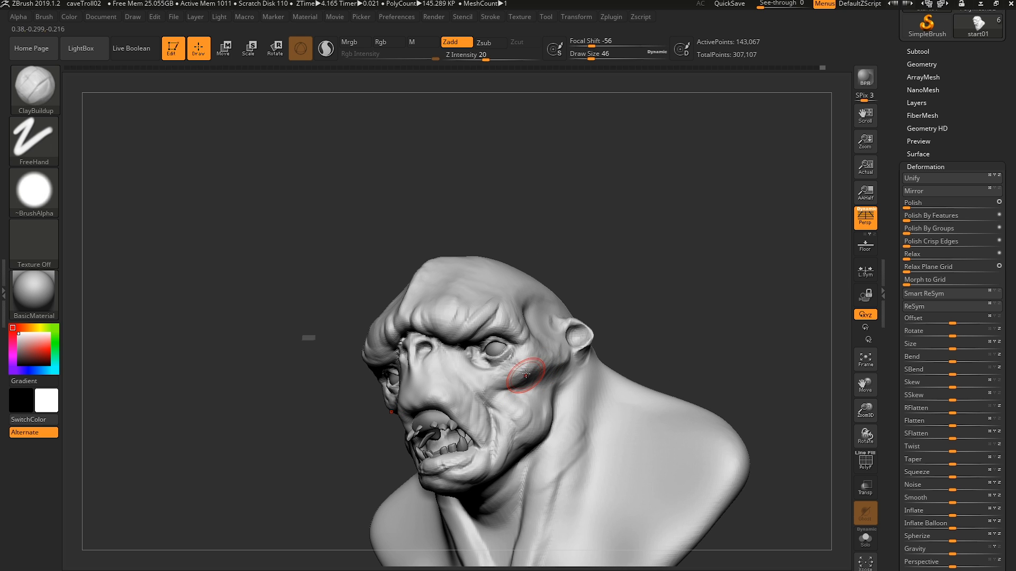
- Select the upper gum and sculpt ridges into it with the ClayBuildup brush at draw size 14
key(s)
drag(526, 375, 523, 373)
mouse_move(492, 376)
right_down()
mouse_move(511, 374)
mouse_move(470, 393)
mouse_move(466, 431)
mouse_move(465, 413)
mouse_move(450, 432)
mouse_move(466, 422)
mouse_move(468, 438)
mouse_move(458, 418)
mouse_move(450, 424)
right_up()
alt+click(441, 429)
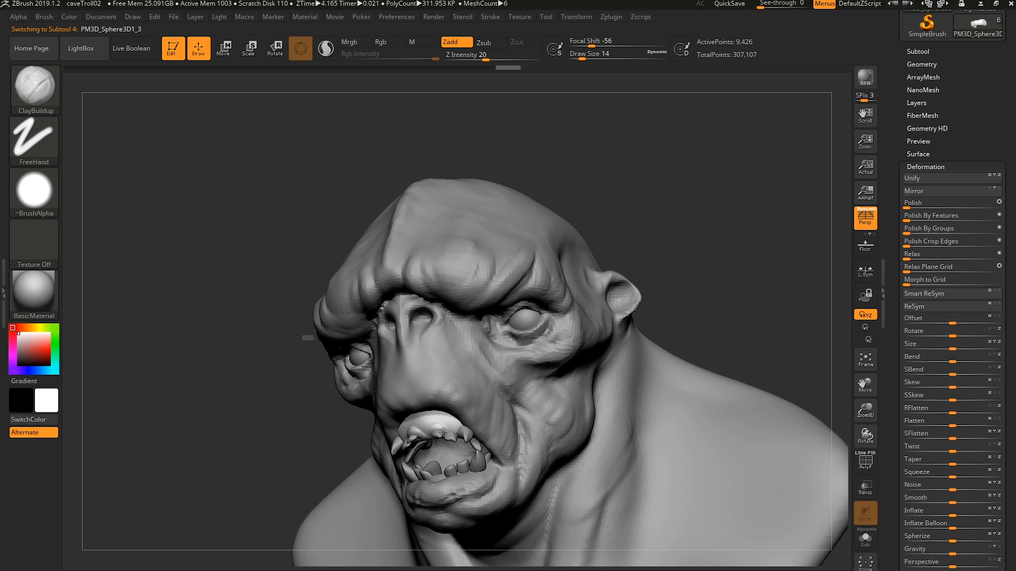
right_drag(465, 423, 440, 424)
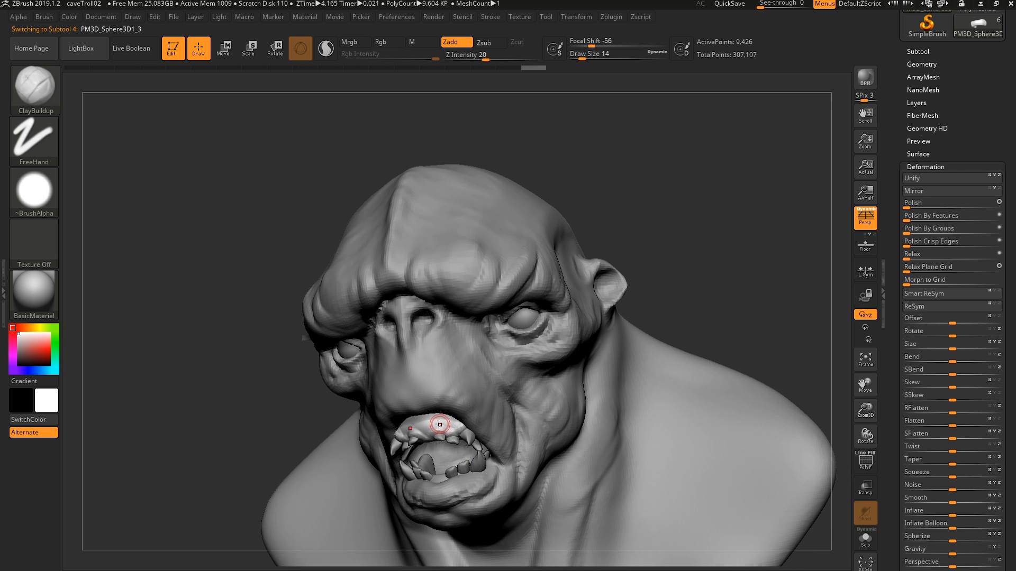
- Select the head and sculpt folds down the muzzle below the nostrils with ClayBuildup at draw sizes 14 and 25
alt+click(445, 398)
drag(408, 363, 409, 371)
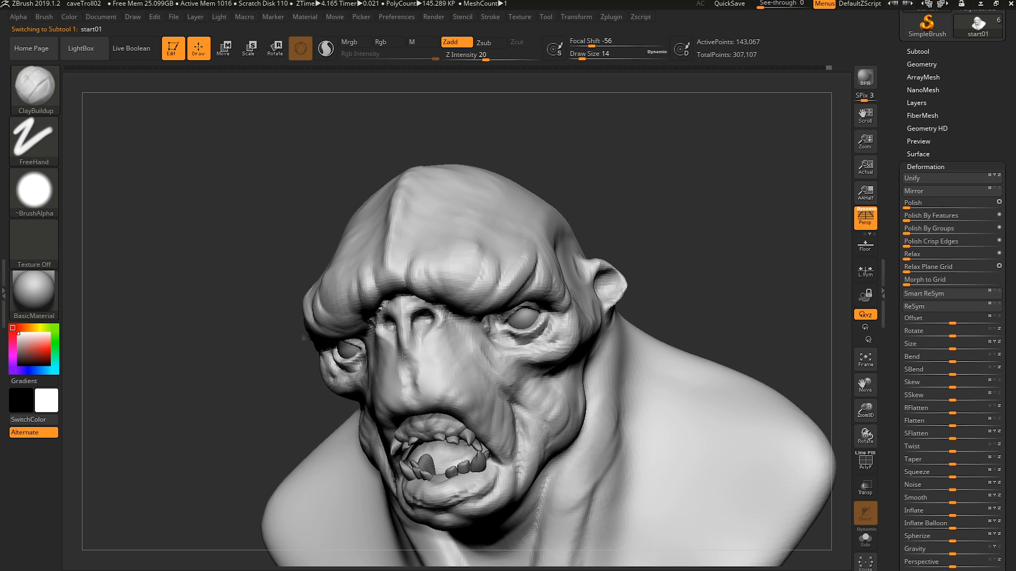
key(bracketright)
drag(426, 359, 420, 386)
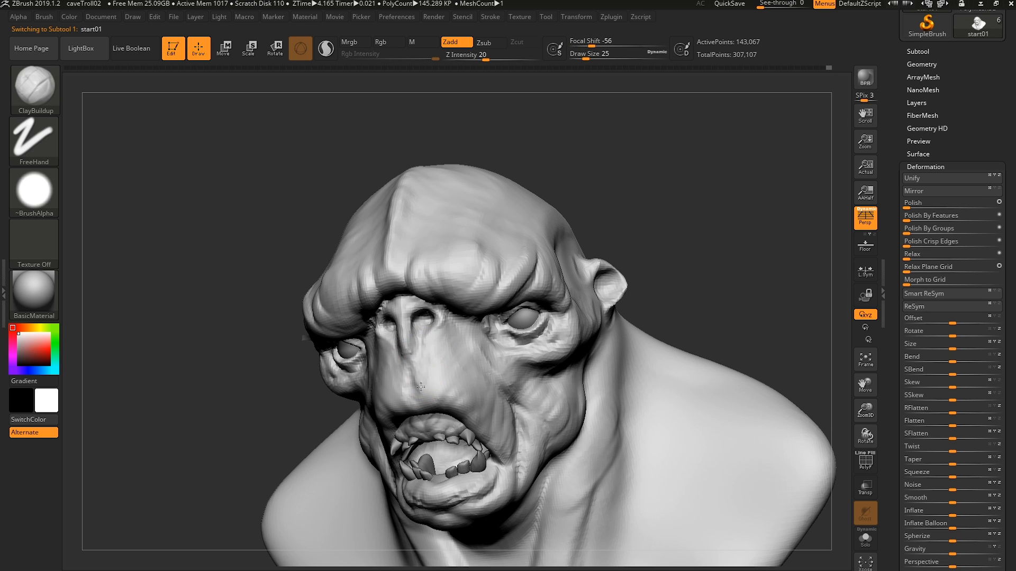
- Build up the front of the muzzle and the side of the upper lip with ClayBuildup at draw size 37
right_drag(469, 394, 460, 385)
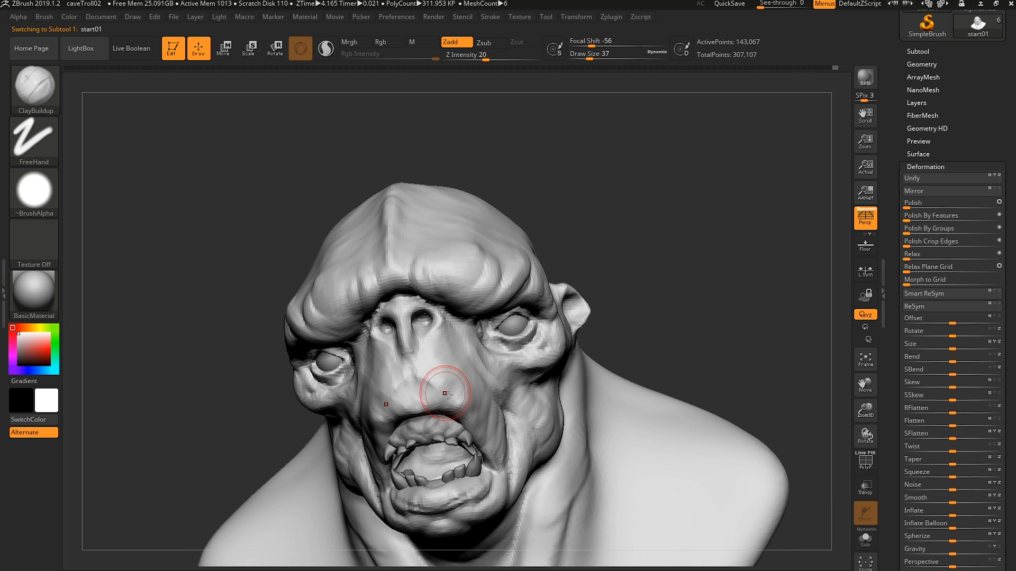
right_drag(419, 386, 443, 351)
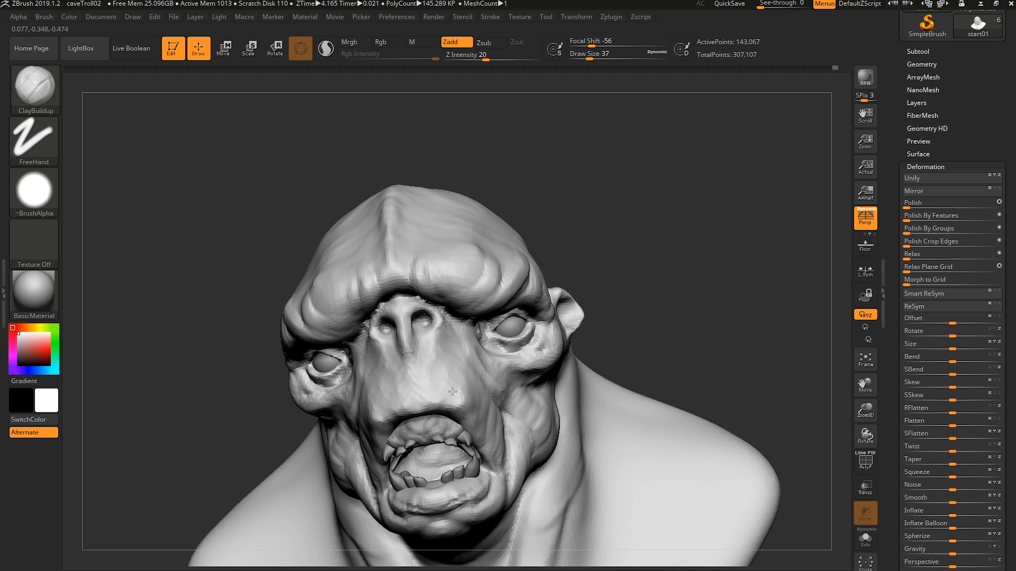
drag(453, 391, 478, 427)
mouse_move(478, 426)
right_down()
mouse_move(488, 437)
mouse_move(483, 418)
right_up()
- Sculpt the lower cheek and the rear edge of the jaw with ClayBuildup at draw sizes 49 and 62
mouse_move(482, 418)
shift+right_down()
mouse_move(492, 440)
mouse_move(519, 359)
mouse_move(548, 429)
mouse_move(580, 404)
mouse_move(569, 389)
mouse_move(559, 394)
mouse_move(582, 392)
mouse_move(571, 394)
mouse_move(565, 353)
shift+right_up()
key(bracketright)
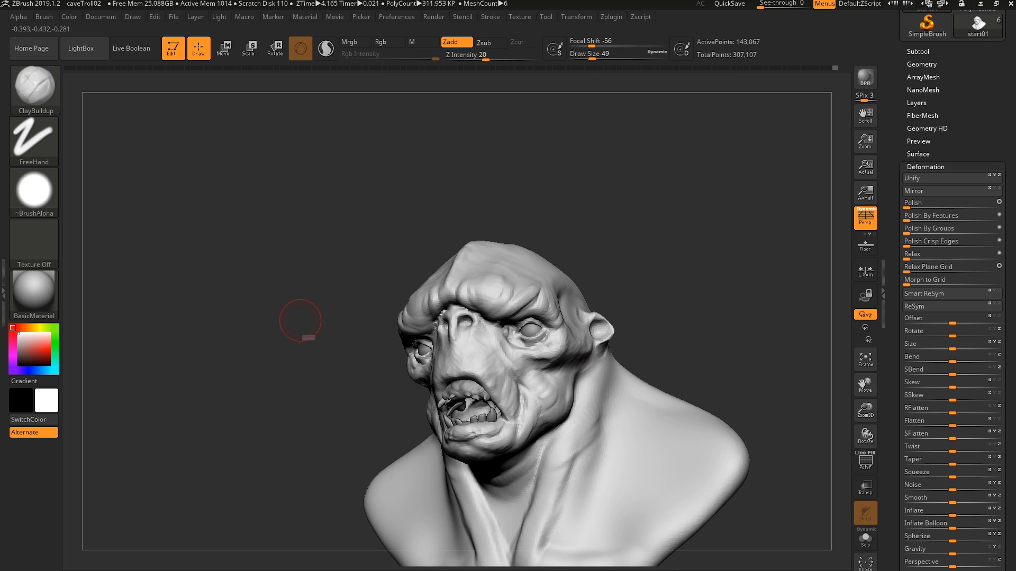
right_drag(300, 321, 558, 365)
key(bracketright)
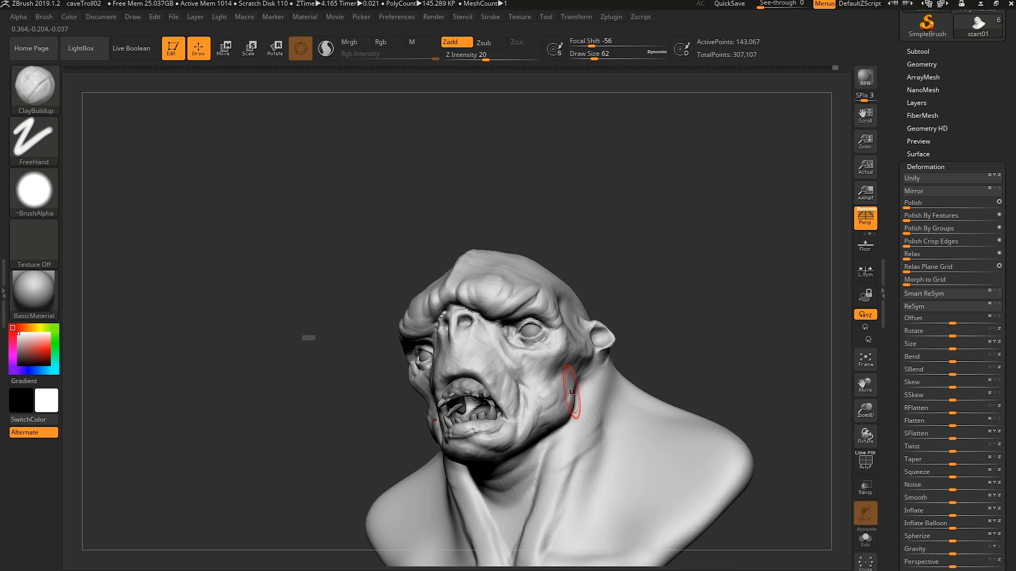
right_drag(571, 393, 510, 397)
- Carve a crease from beside the nose down to the mouth corner with the DamStandard brush at draw size 27
key(b)
key(m)
key(v)
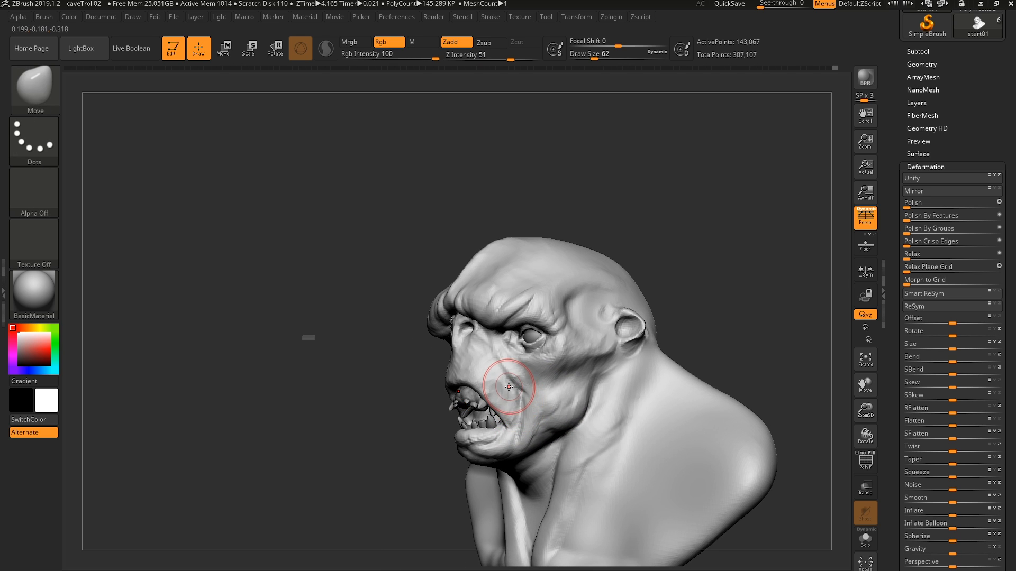
key(b)
key(d)
key(s)
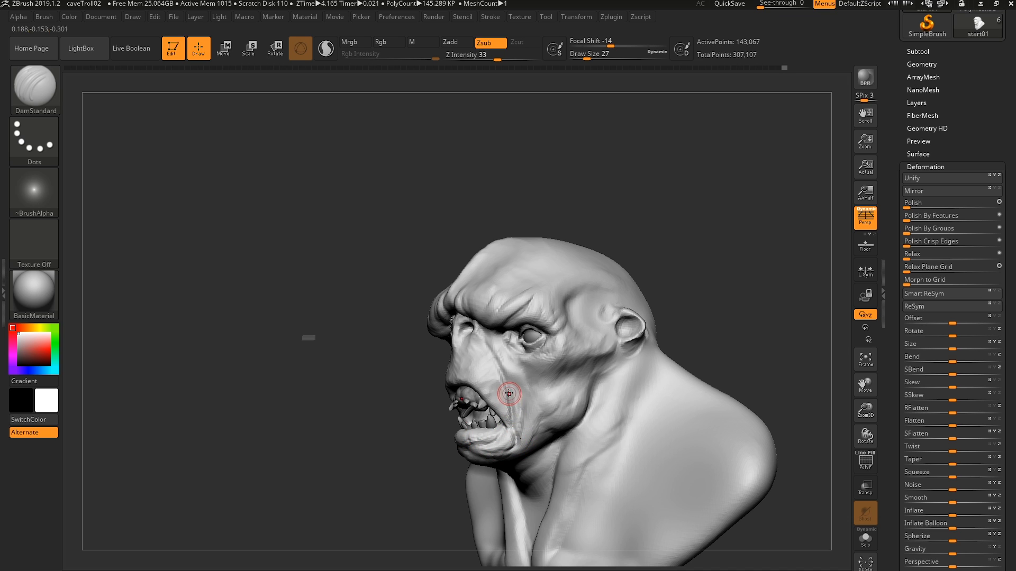
- Build up the cheek and muzzle along the nose-to-mouth crease with the ClayBuildup brush at draw size 27
key(b)
key(c)
key(b)
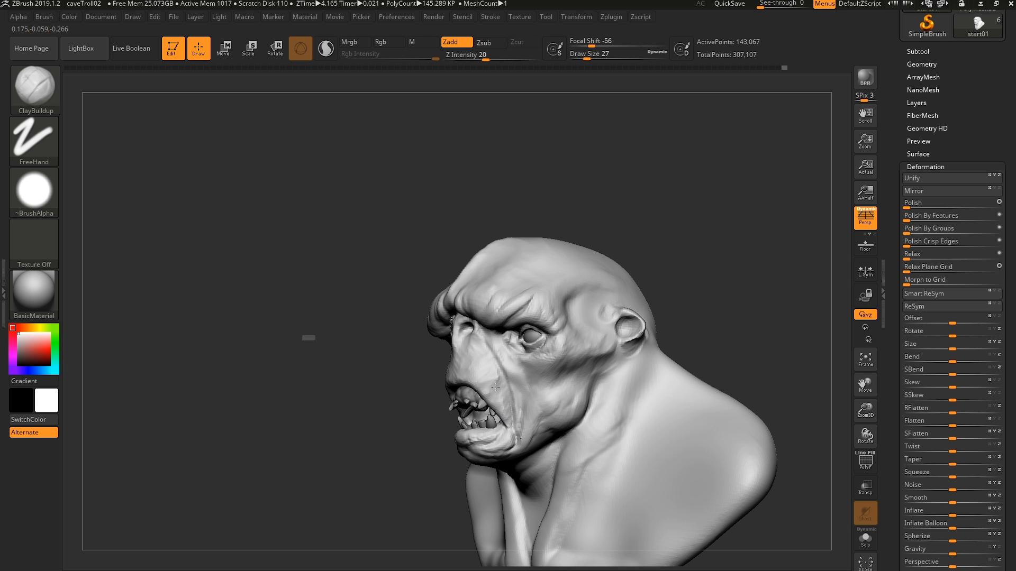
right_drag(495, 375, 500, 378)
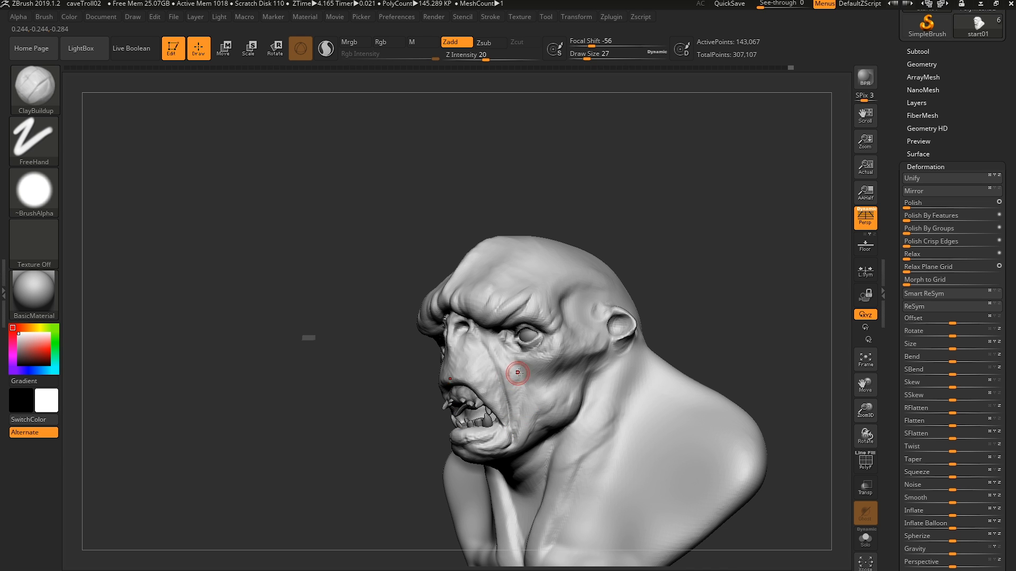
mouse_move(518, 373)
right_down()
mouse_move(465, 370)
mouse_move(527, 369)
mouse_move(469, 352)
right_up()
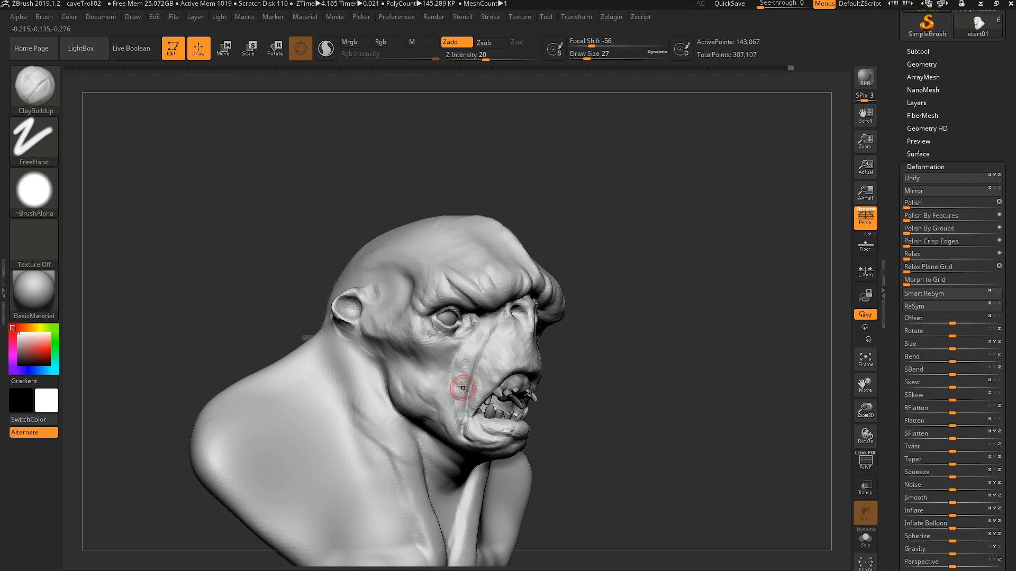
right_drag(467, 353, 472, 359)
- Sculpt the neck muscles below the jaw with the ClayBuildup brush at draw size 54
mouse_move(571, 373)
right_down()
mouse_move(593, 402)
mouse_move(640, 400)
mouse_move(639, 391)
right_up()
key(s)
drag(639, 390, 642, 391)
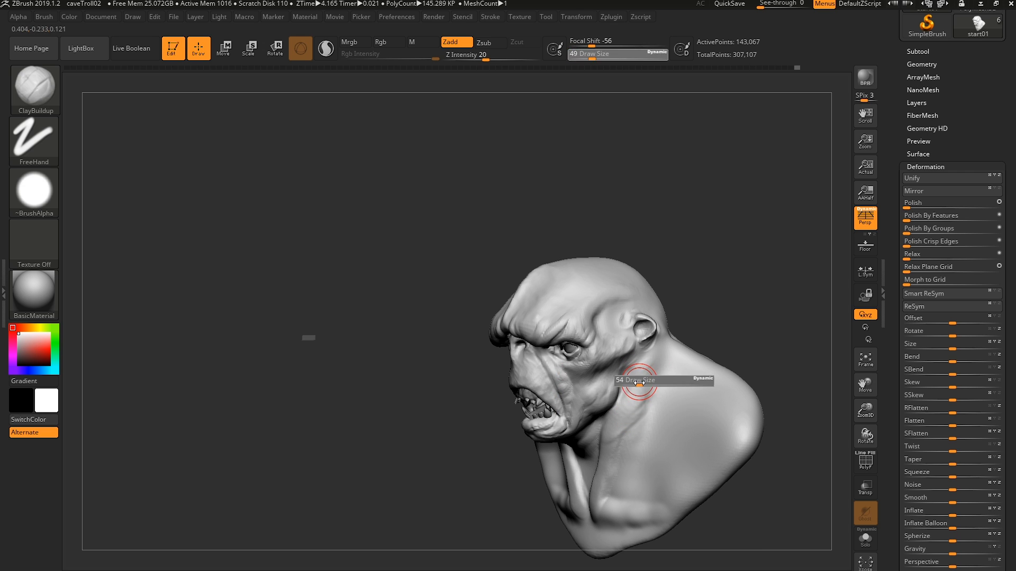
right_drag(642, 391, 603, 429)
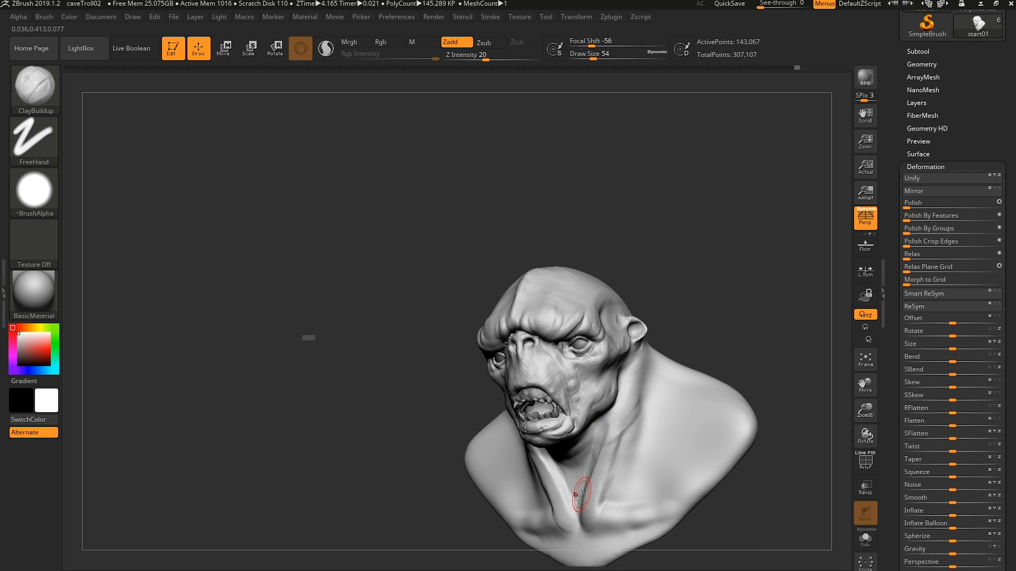
- Build up the throat and the long muscles at the sides of the neck with ClayBuildup at draw size 80
right_drag(580, 494, 571, 492)
key(s)
drag(571, 492, 575, 492)
mouse_move(575, 494)
right_down()
mouse_move(585, 502)
mouse_move(544, 488)
mouse_move(560, 500)
right_up()
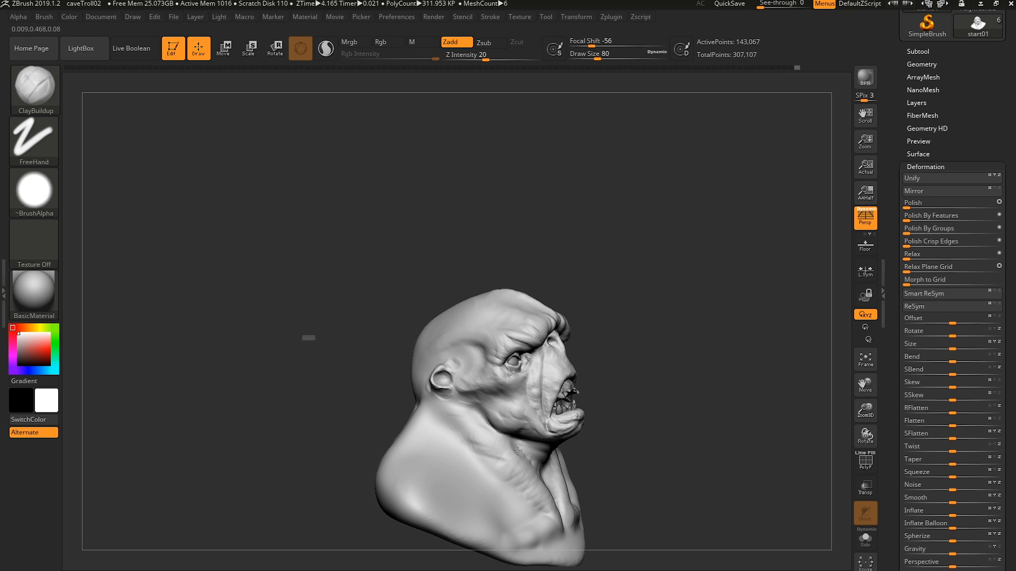
right_drag(474, 414, 578, 479)
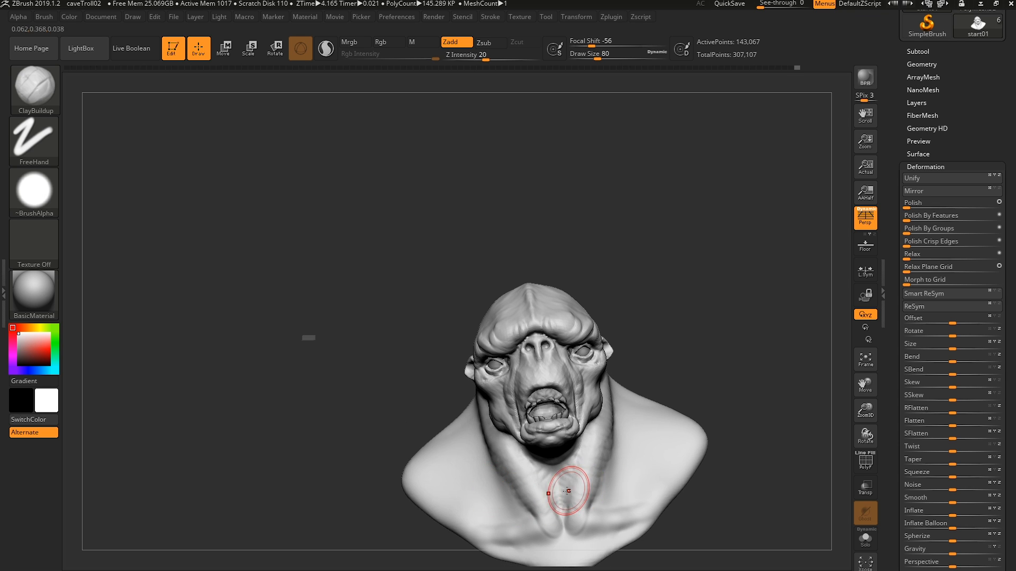
- Sculpt muscle forms across the shoulder and the back of the neck with ClayBuildup at draw size 87
mouse_move(608, 426)
right_down()
mouse_move(598, 415)
mouse_move(619, 394)
mouse_move(662, 423)
mouse_move(751, 418)
right_up()
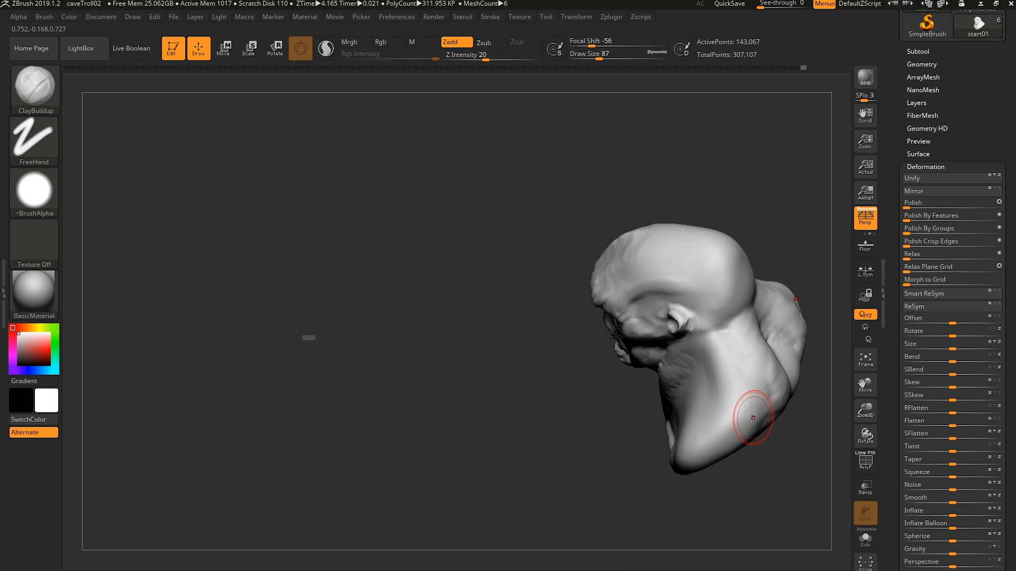
drag(727, 431, 748, 316)
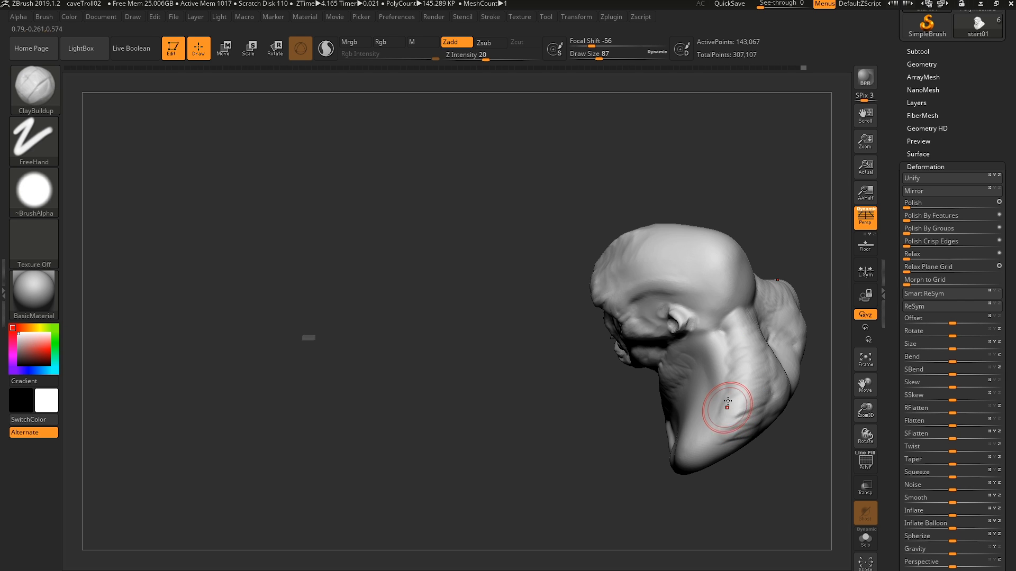
right_drag(725, 414, 680, 318)
- Sculpt folds across the back and top of the skull with ClayBuildup at draw size 87
mouse_move(680, 318)
mouse_down()
mouse_move(687, 313)
mouse_move(665, 322)
mouse_move(685, 304)
mouse_move(667, 293)
mouse_up()
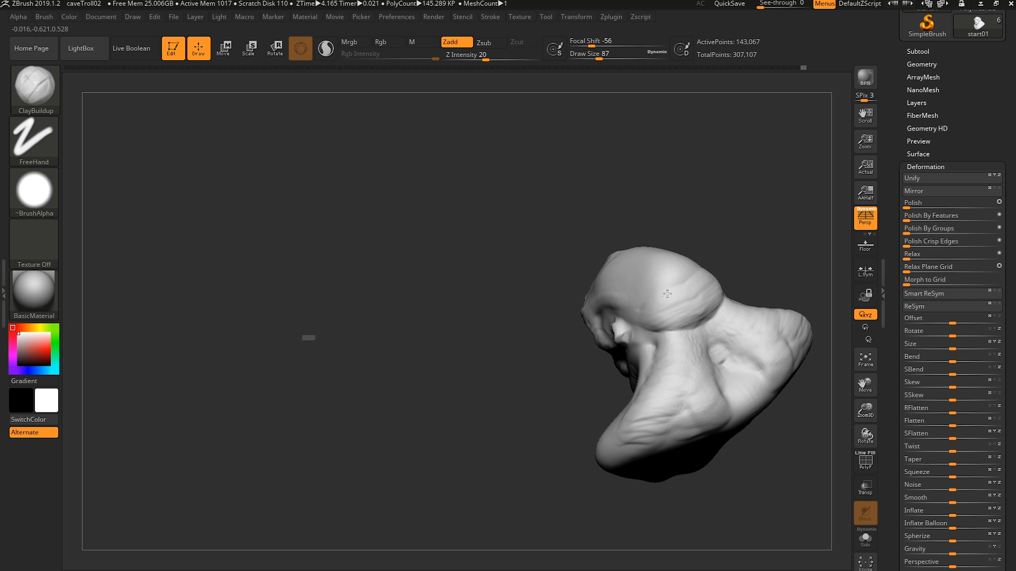
right_drag(645, 279, 679, 283)
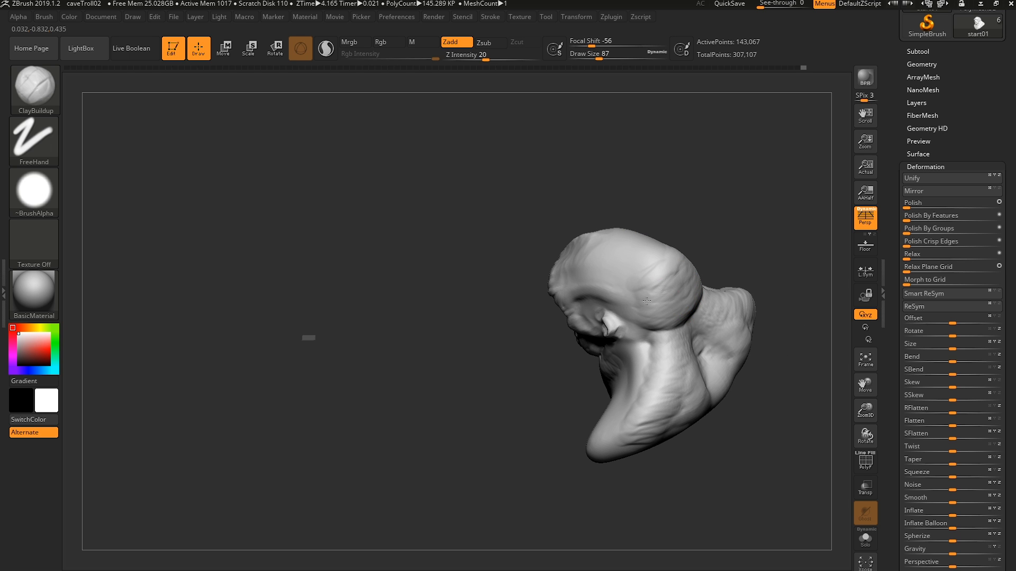
drag(646, 301, 594, 245)
mouse_move(594, 245)
right_down()
mouse_move(714, 281)
mouse_move(625, 320)
right_up()
drag(709, 307, 693, 255)
mouse_move(697, 247)
right_down()
mouse_move(723, 234)
mouse_move(686, 301)
mouse_move(648, 294)
mouse_move(609, 317)
right_up()
- Build up the upper neck and the top of the shoulder behind the ear with ClayBuildup at draw size 77
key(s)
mouse_move(599, 295)
mouse_down()
mouse_move(545, 312)
mouse_move(513, 307)
mouse_up()
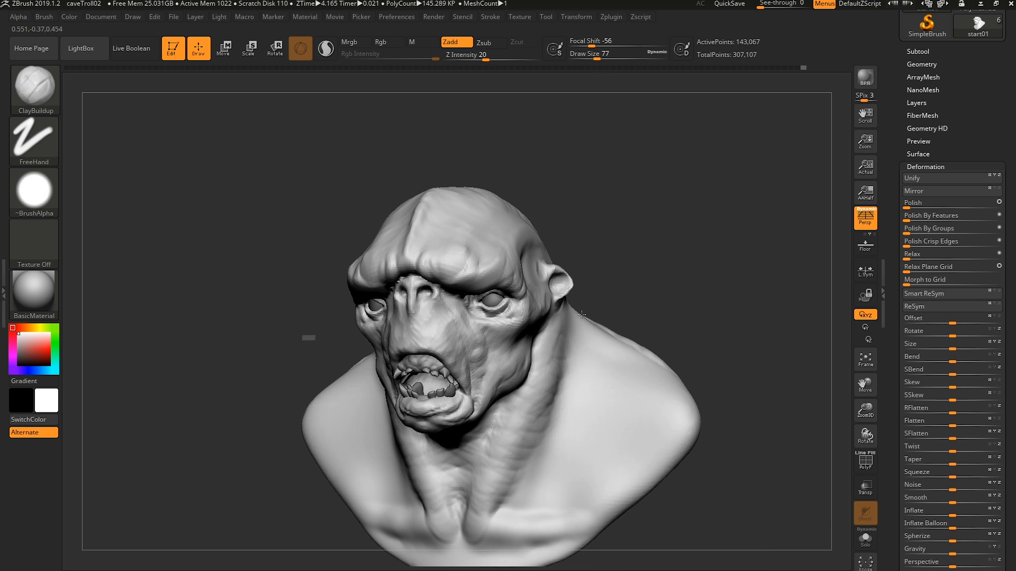
drag(529, 312, 521, 307)
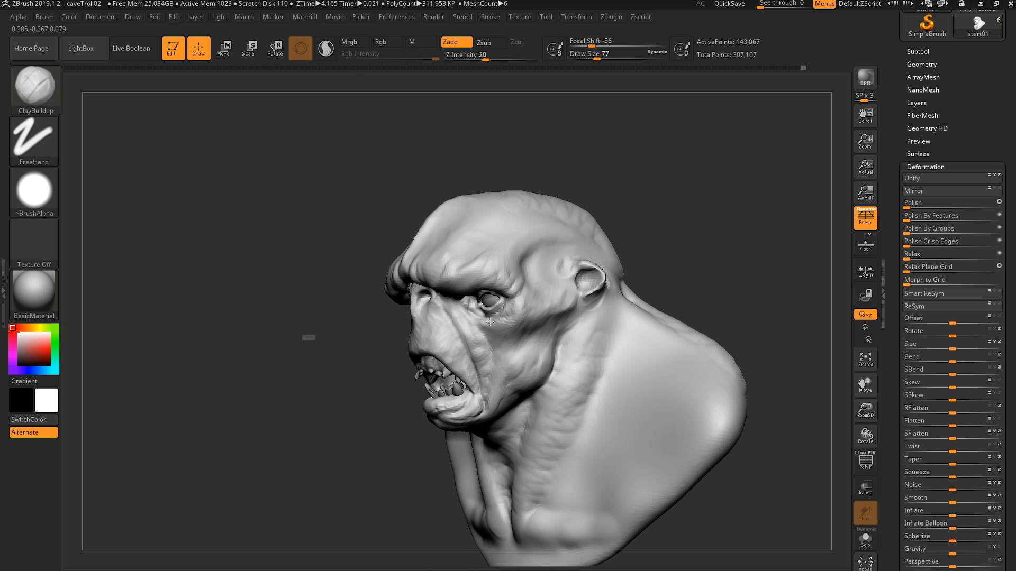
- Select the upper gum and adjust its fit inside the mouth with the Move brush at draw size 124
mouse_move(490, 322)
right_down()
mouse_move(514, 330)
mouse_move(447, 339)
right_up()
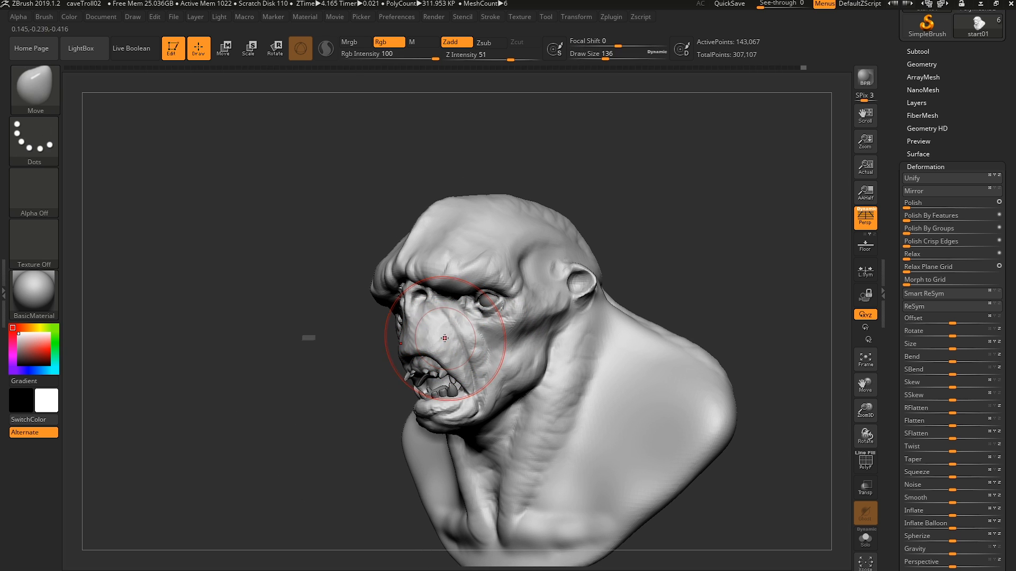
drag(443, 327, 453, 347)
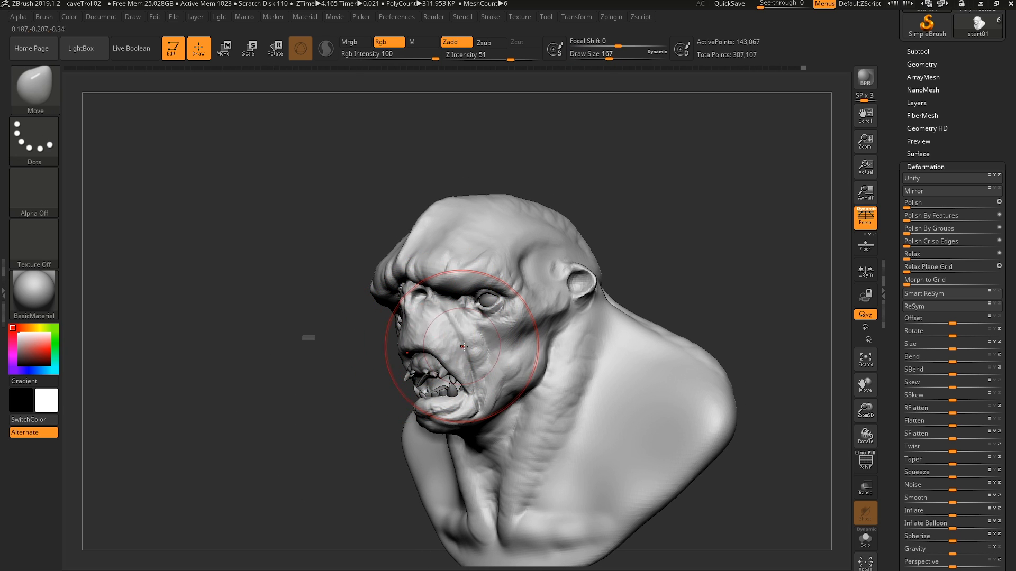
key(ctrl+z)
alt+click(420, 359)
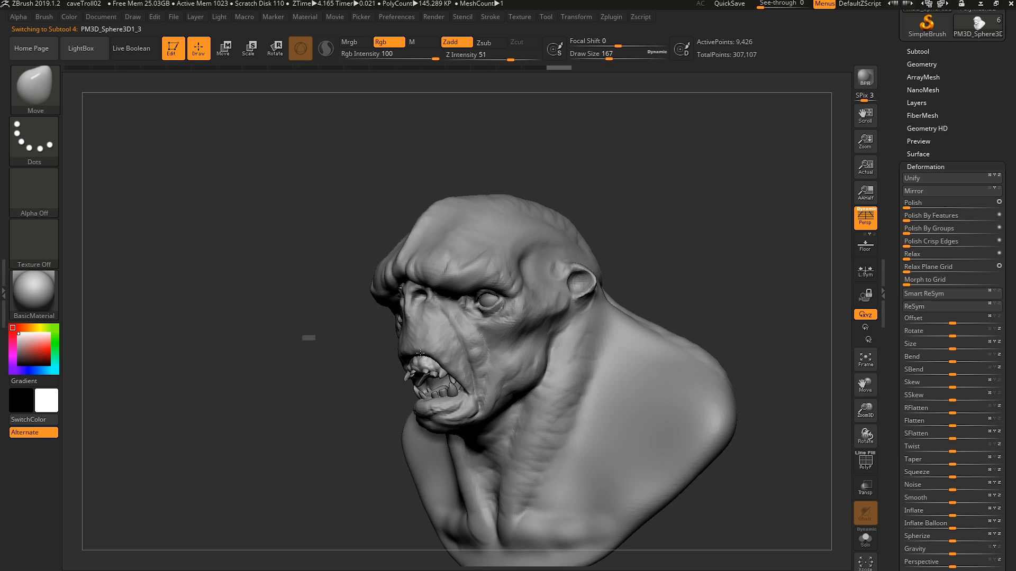
key(s)
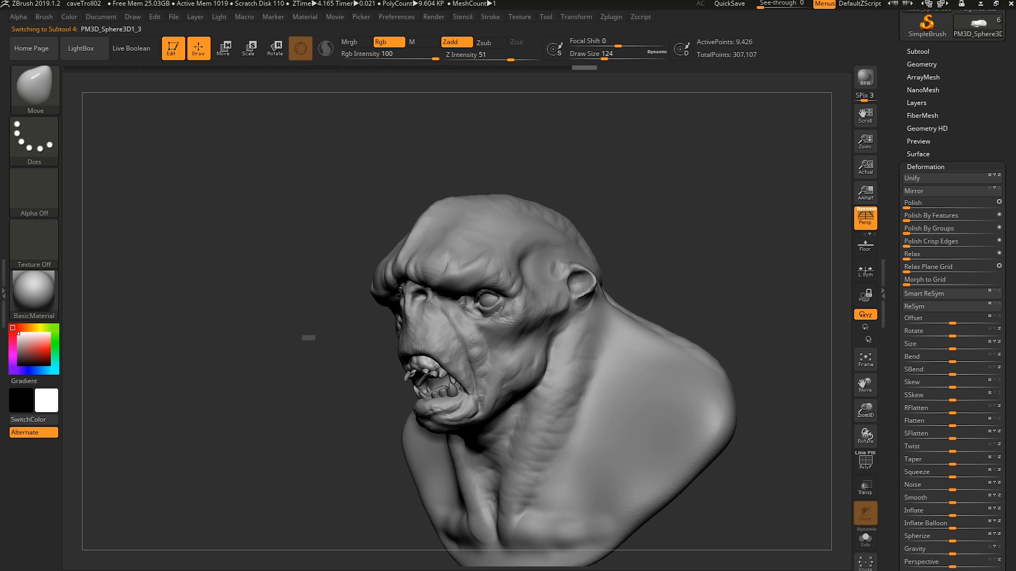
- Select the head and reshape the eyelids around the eye with the Move brush at draw size 37
alt+click(469, 347)
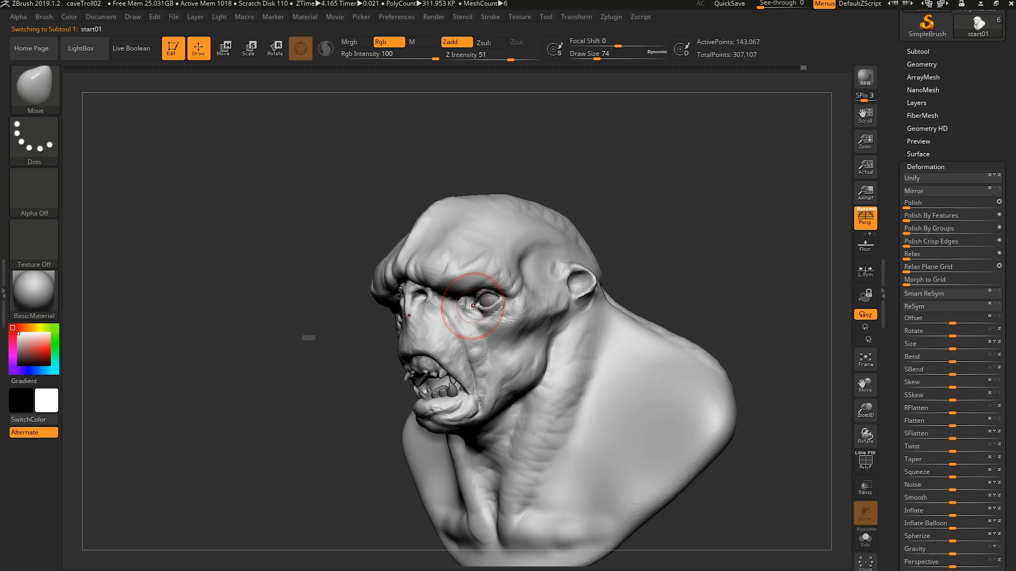
key(s)
drag(504, 299, 497, 299)
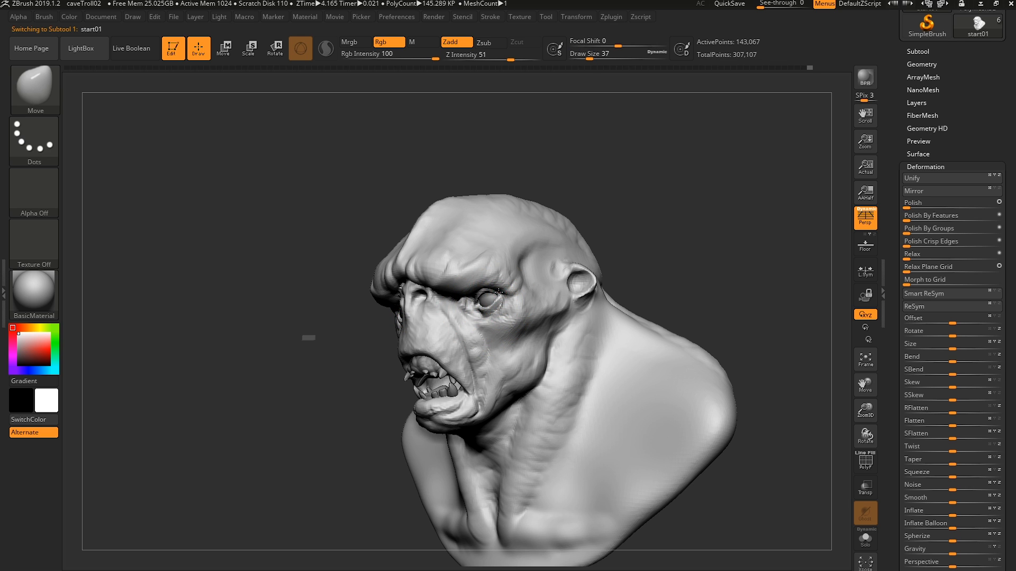
right_drag(486, 298, 481, 299)
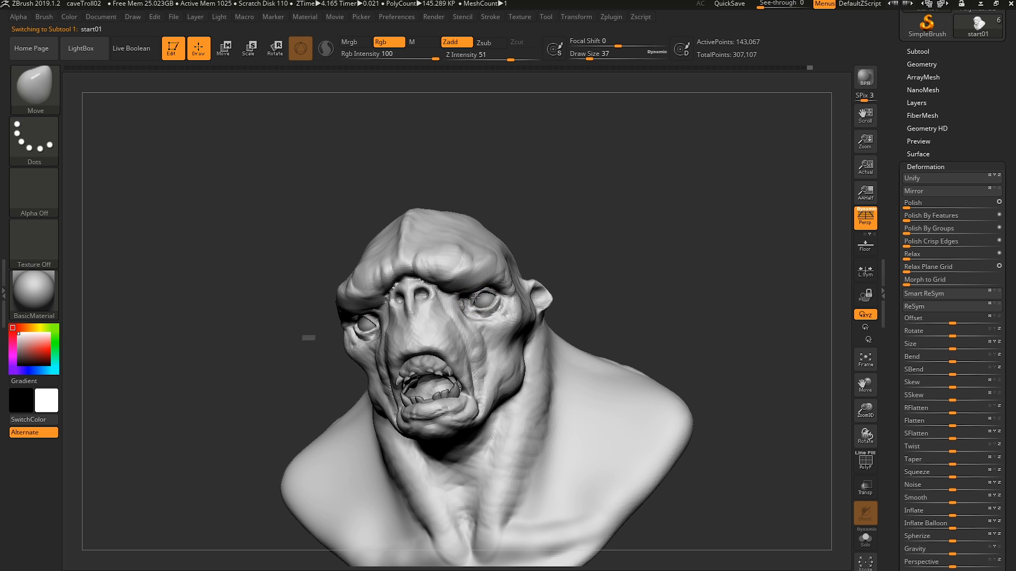
- Select the eyeballs and carve the irises and pupils into them with ClayBuildup at draw sizes 16 and 5
alt+click(484, 302)
mouse_move(487, 296)
shift+right_down()
mouse_move(503, 296)
mouse_move(490, 295)
mouse_move(487, 339)
shift+right_up()
key(b)
key(c)
key(b)
key(s)
drag(483, 299, 478, 299)
alt+right_drag(484, 302, 566, 310)
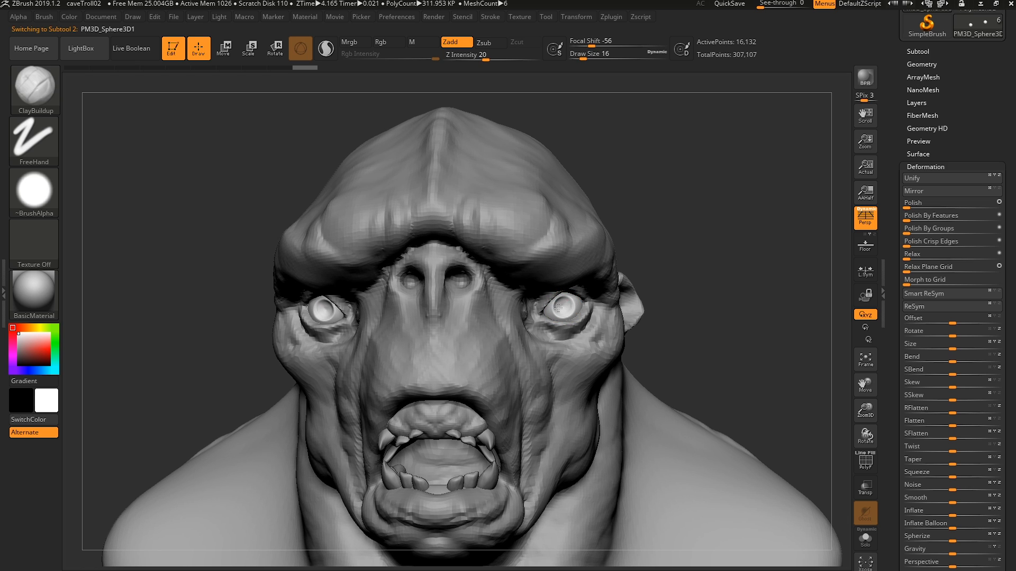
key(s)
drag(558, 307, 552, 307)
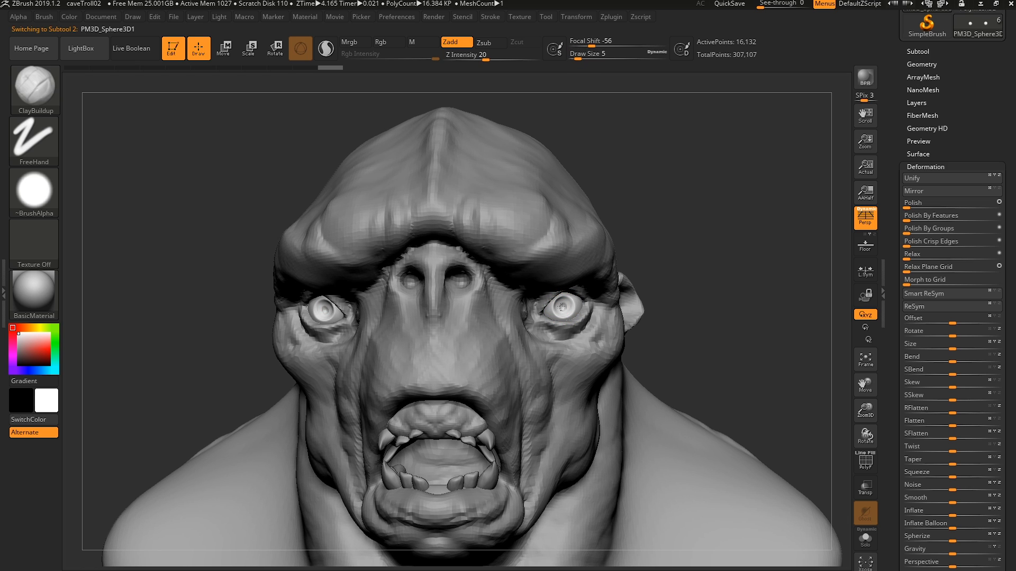
- Select the head and sculpt the cheek fold running down beside the muzzle with ClayBuildup, reducing the draw size to 20
key(f)
right_drag(561, 306, 597, 315)
alt+click(588, 366)
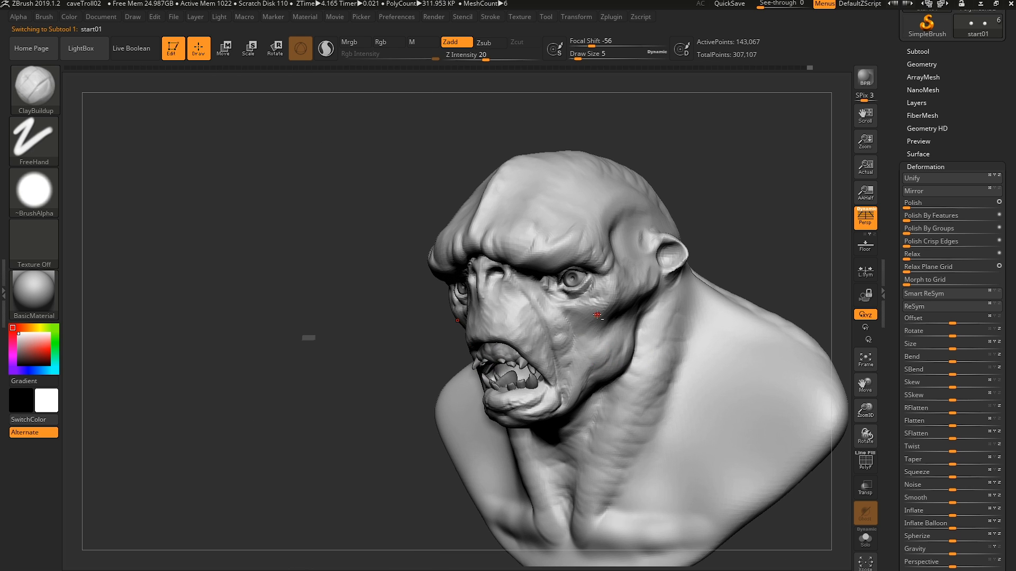
key(s)
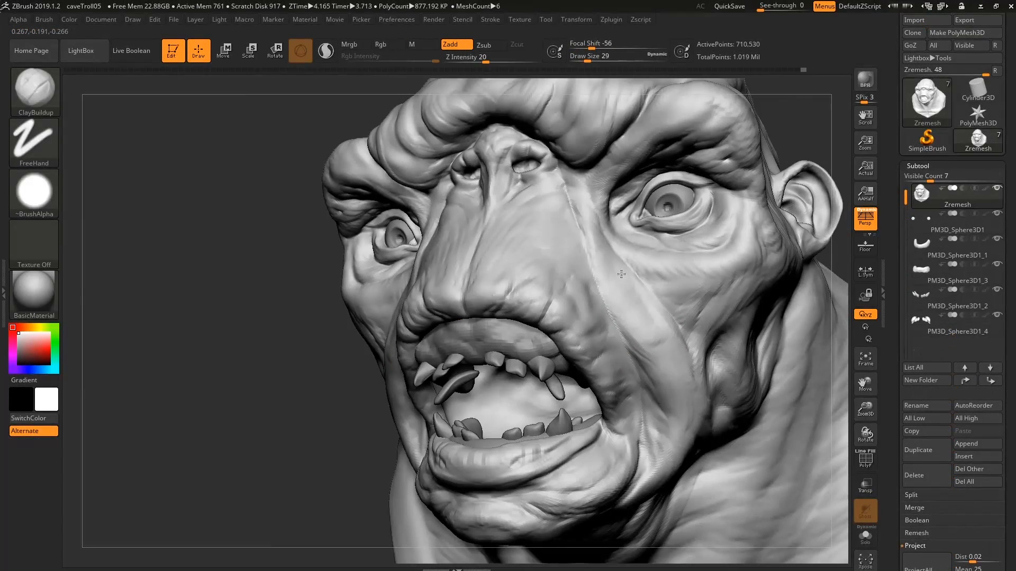
drag(621, 274, 669, 374)
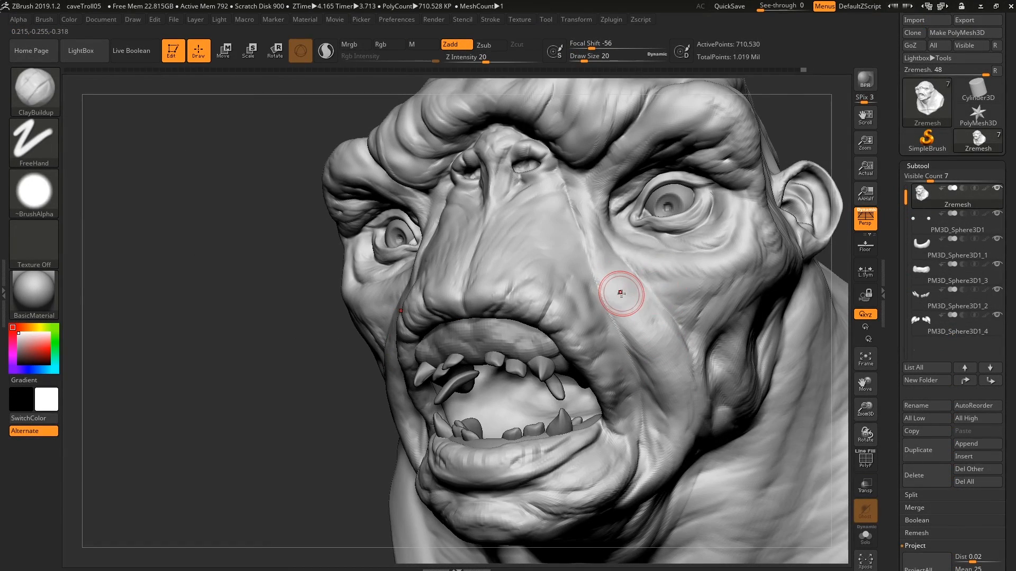
drag(621, 294, 661, 373)
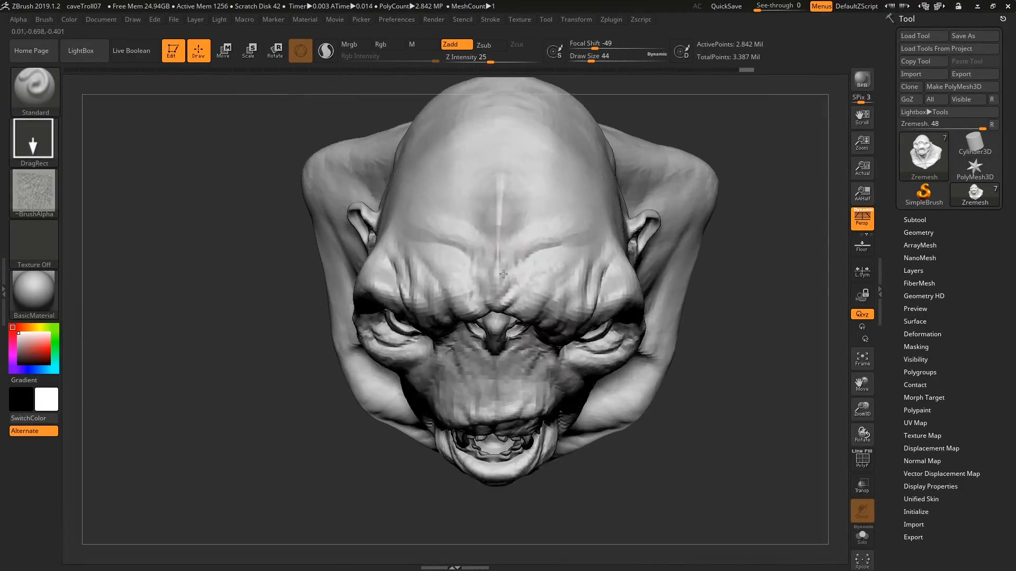
- Set the Standard brush's Z Intensity to 20 and stamp the skin-texture alpha onto the side of the forehead with DragRect
right_drag(503, 274, 500, 238)
key(u)
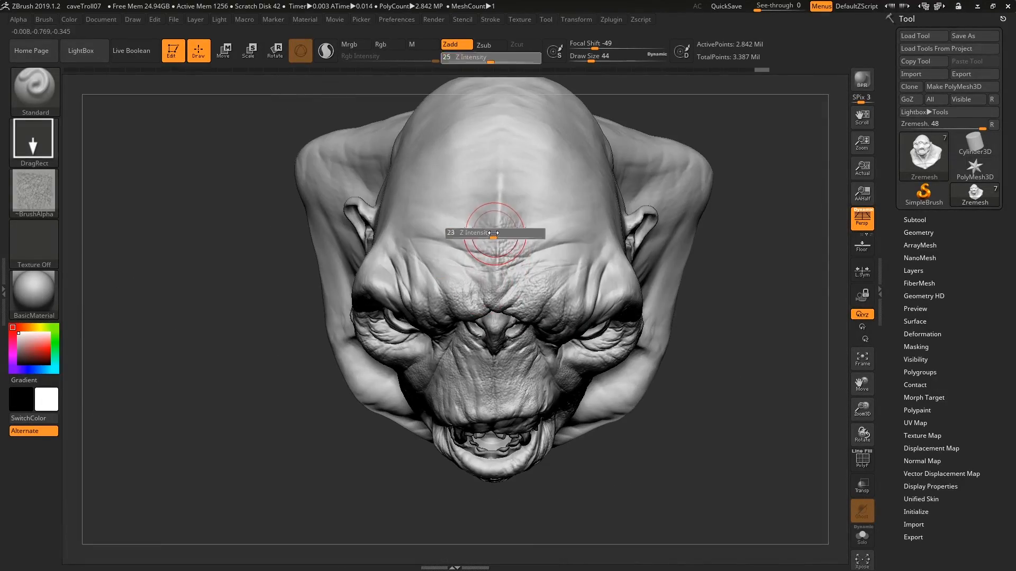
drag(497, 233, 492, 234)
drag(388, 244, 398, 258)
mouse_move(398, 258)
right_down()
mouse_move(408, 285)
mouse_move(286, 381)
right_up()
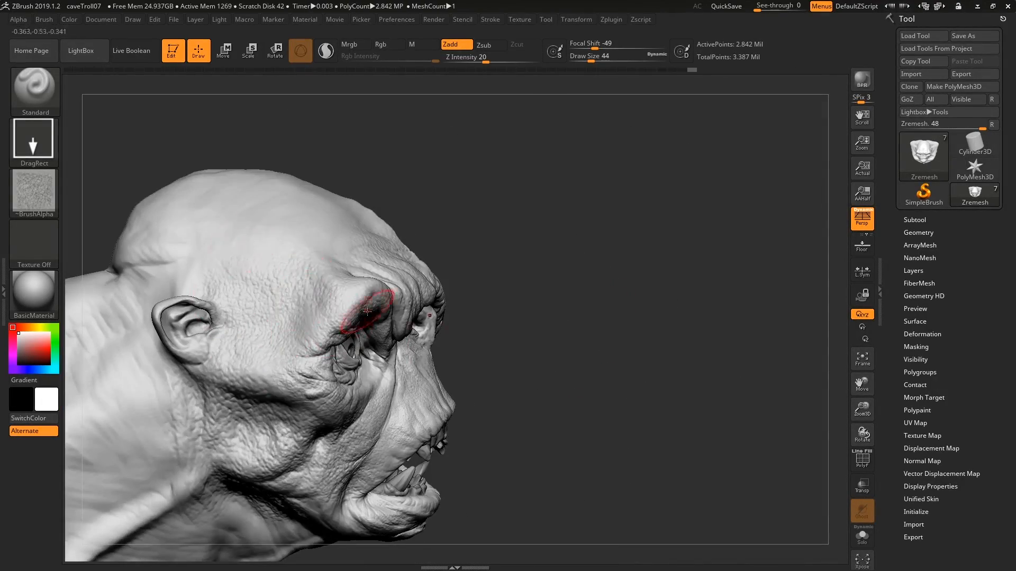
- Stamp skin texture over the neck and shoulder with the Standard brush, DragRect stroke and skin alpha at Z Intensity 20
mouse_move(366, 312)
right_down()
mouse_move(444, 296)
mouse_move(681, 381)
mouse_move(620, 379)
right_up()
drag(620, 379, 598, 399)
mouse_move(598, 399)
right_down()
mouse_move(579, 370)
mouse_move(608, 318)
mouse_move(635, 333)
right_up()
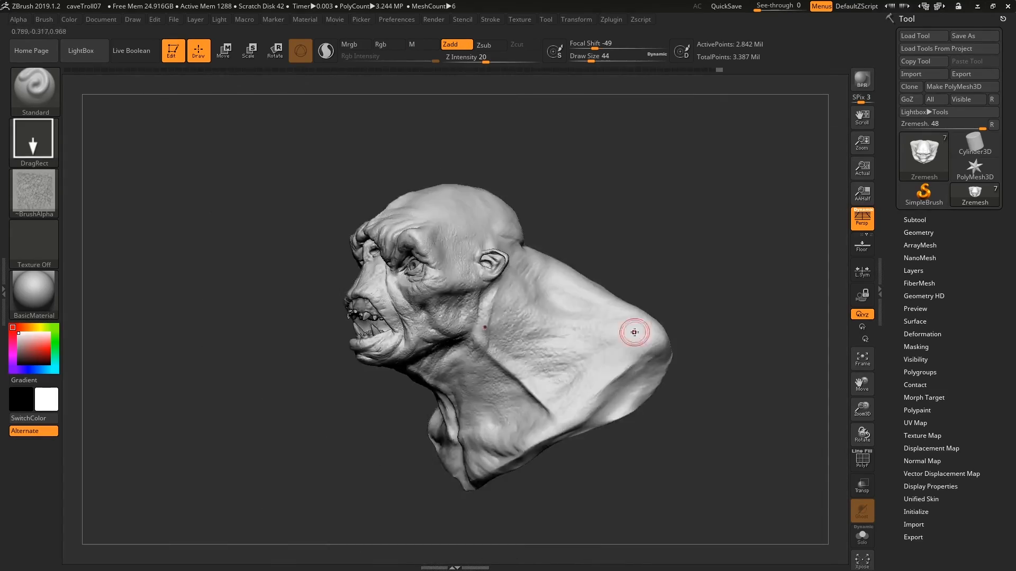
drag(634, 332, 624, 339)
right_drag(624, 339, 518, 216)
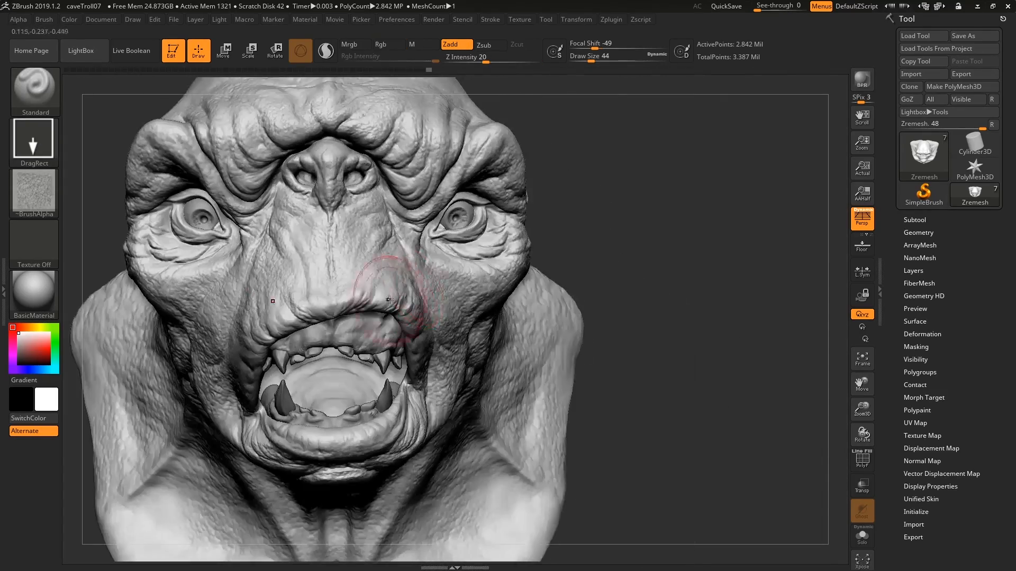